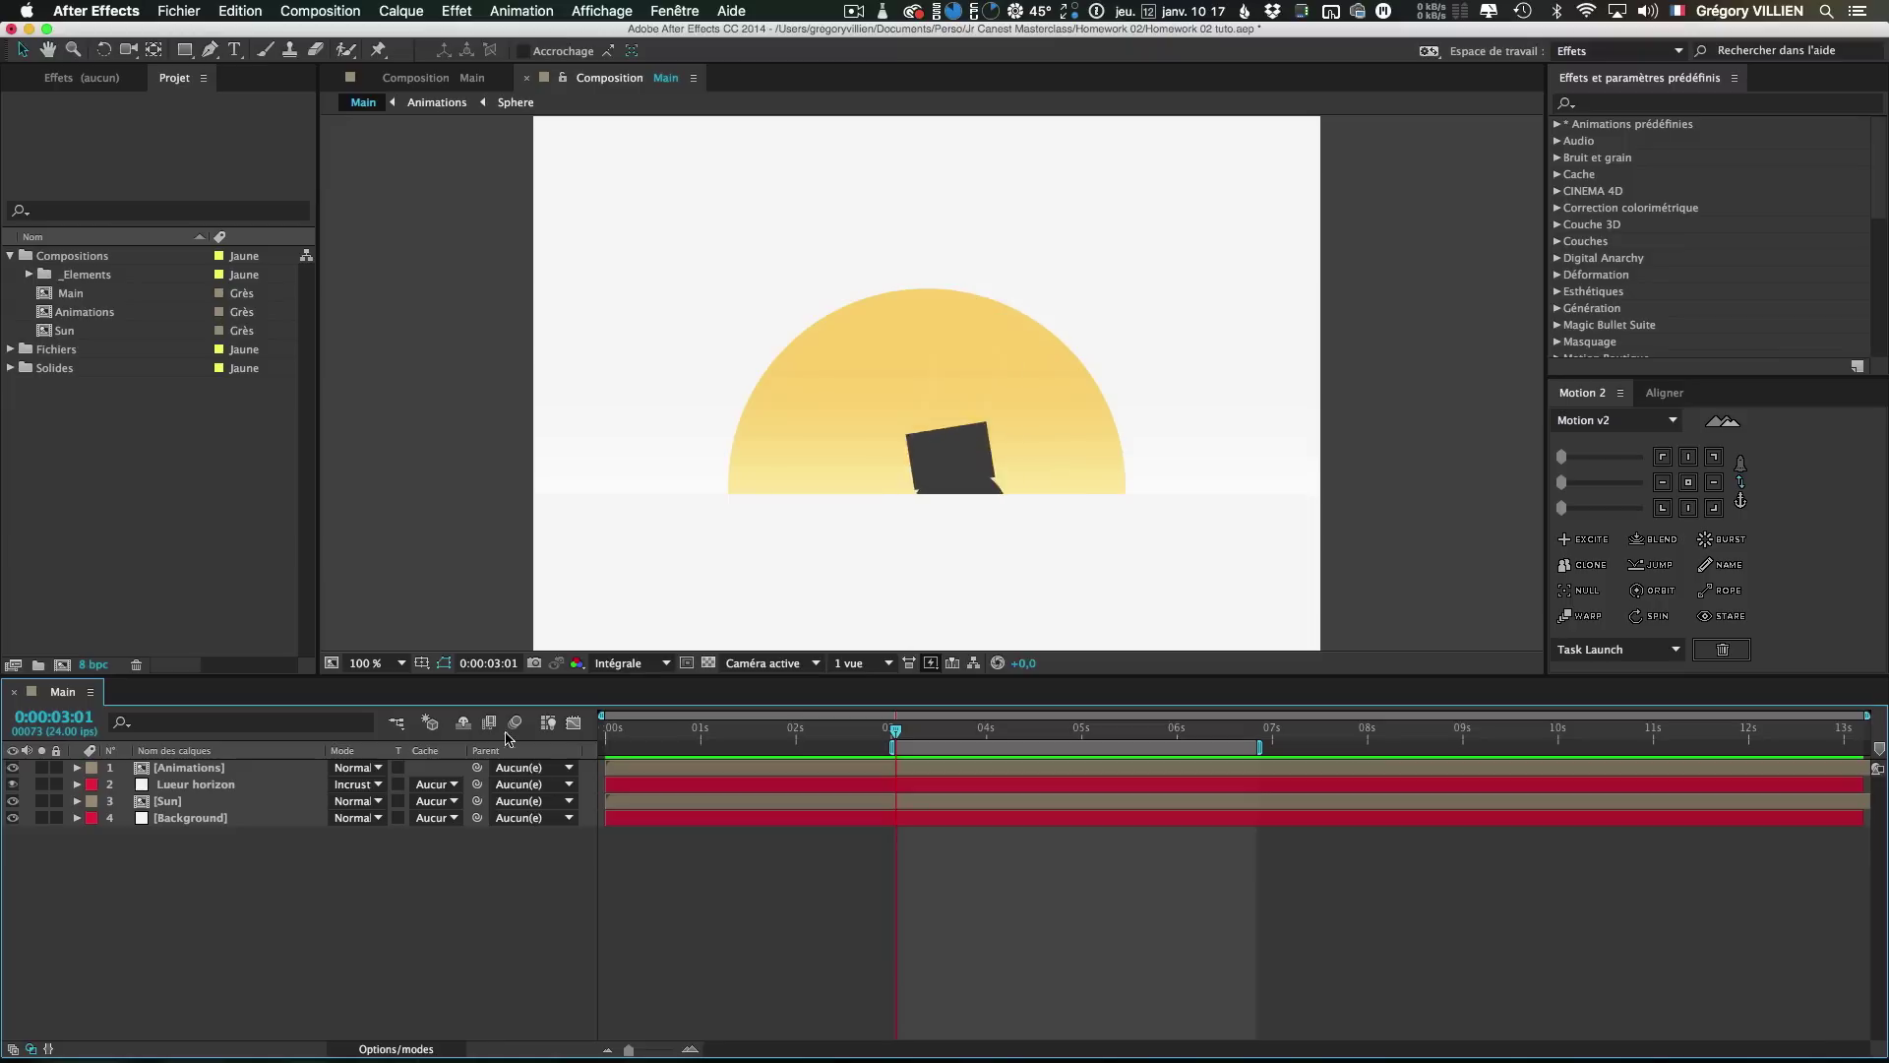
Solo the Animations layer in the Main composition, preview it on its own, and restore the other layers
{"action": "left_click", "coordinate": [265, 876]}
{"action": "left_click_drag", "start_coordinate": [266, 875], "coordinate": [187, 769]}
{"action": "key", "text": "super+shift+a"}
{"action": "left_click", "coordinate": [189, 767]}
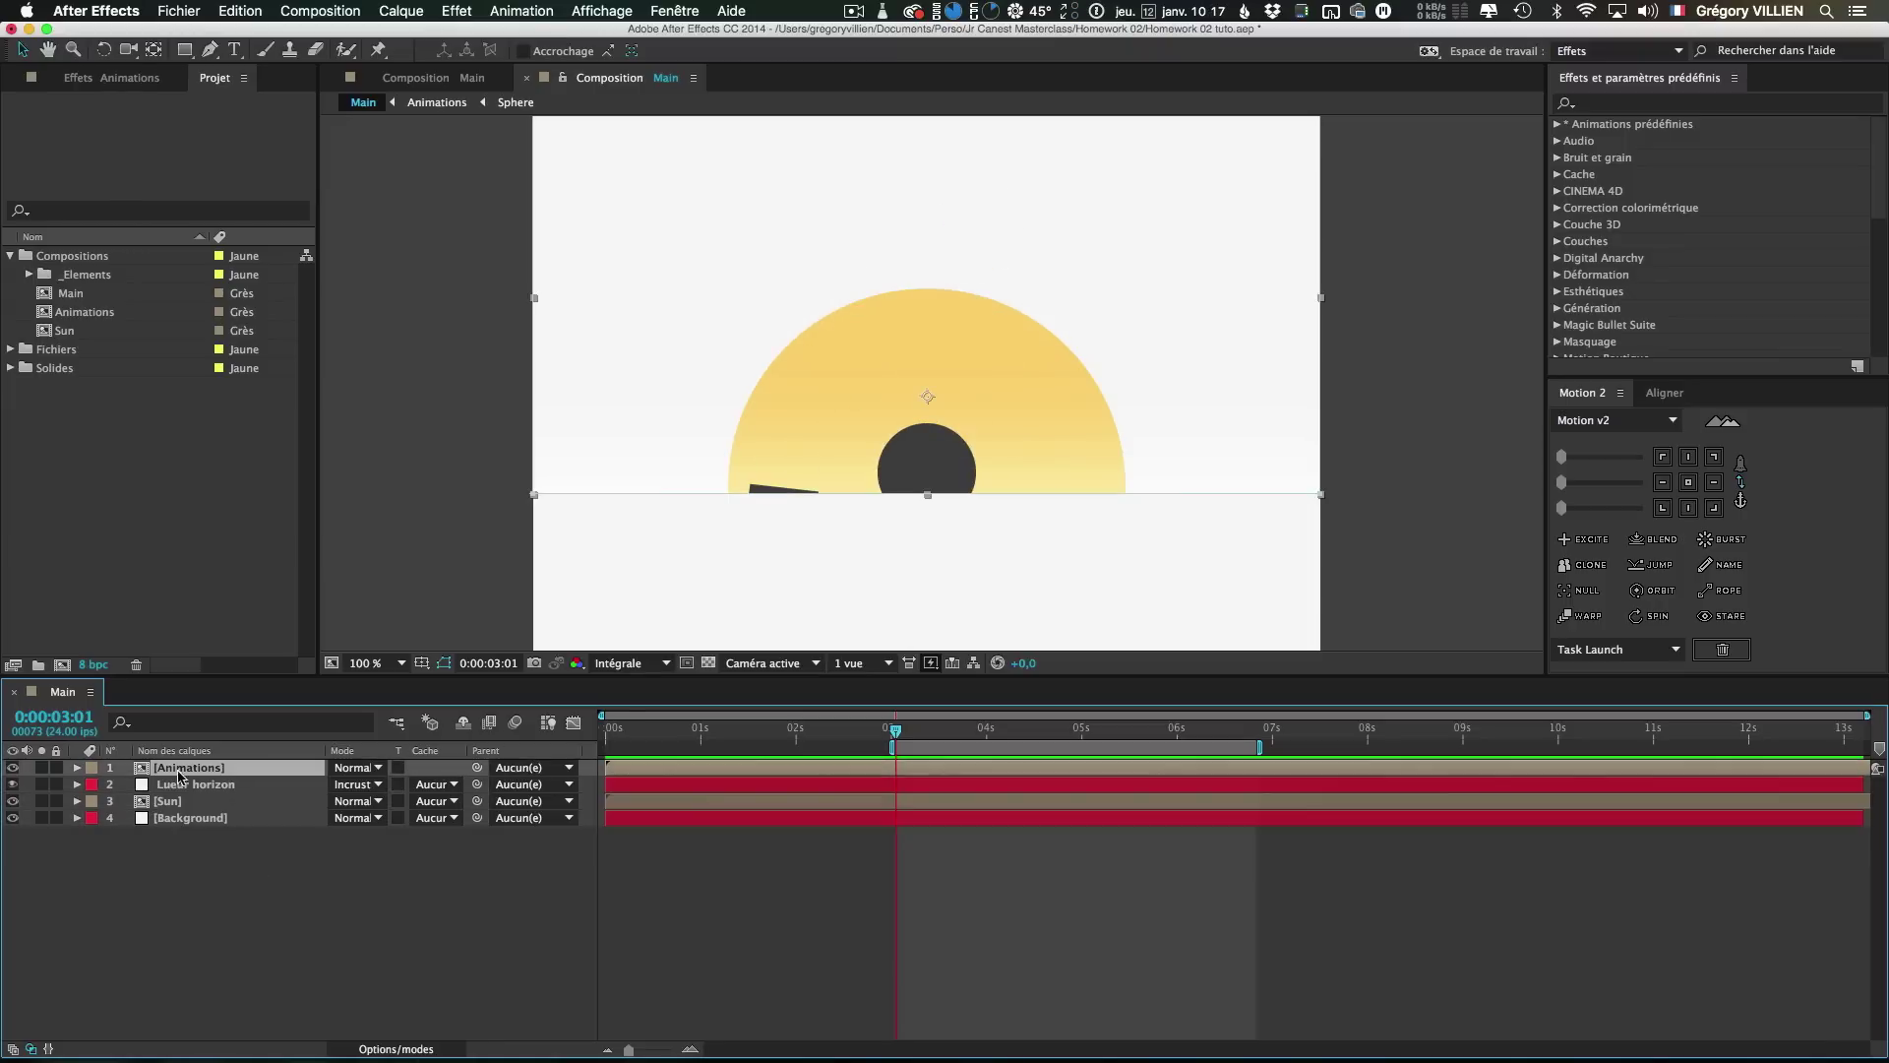
{"action": "left_click", "coordinate": [41, 768]}
{"action": "key", "text": "space"}
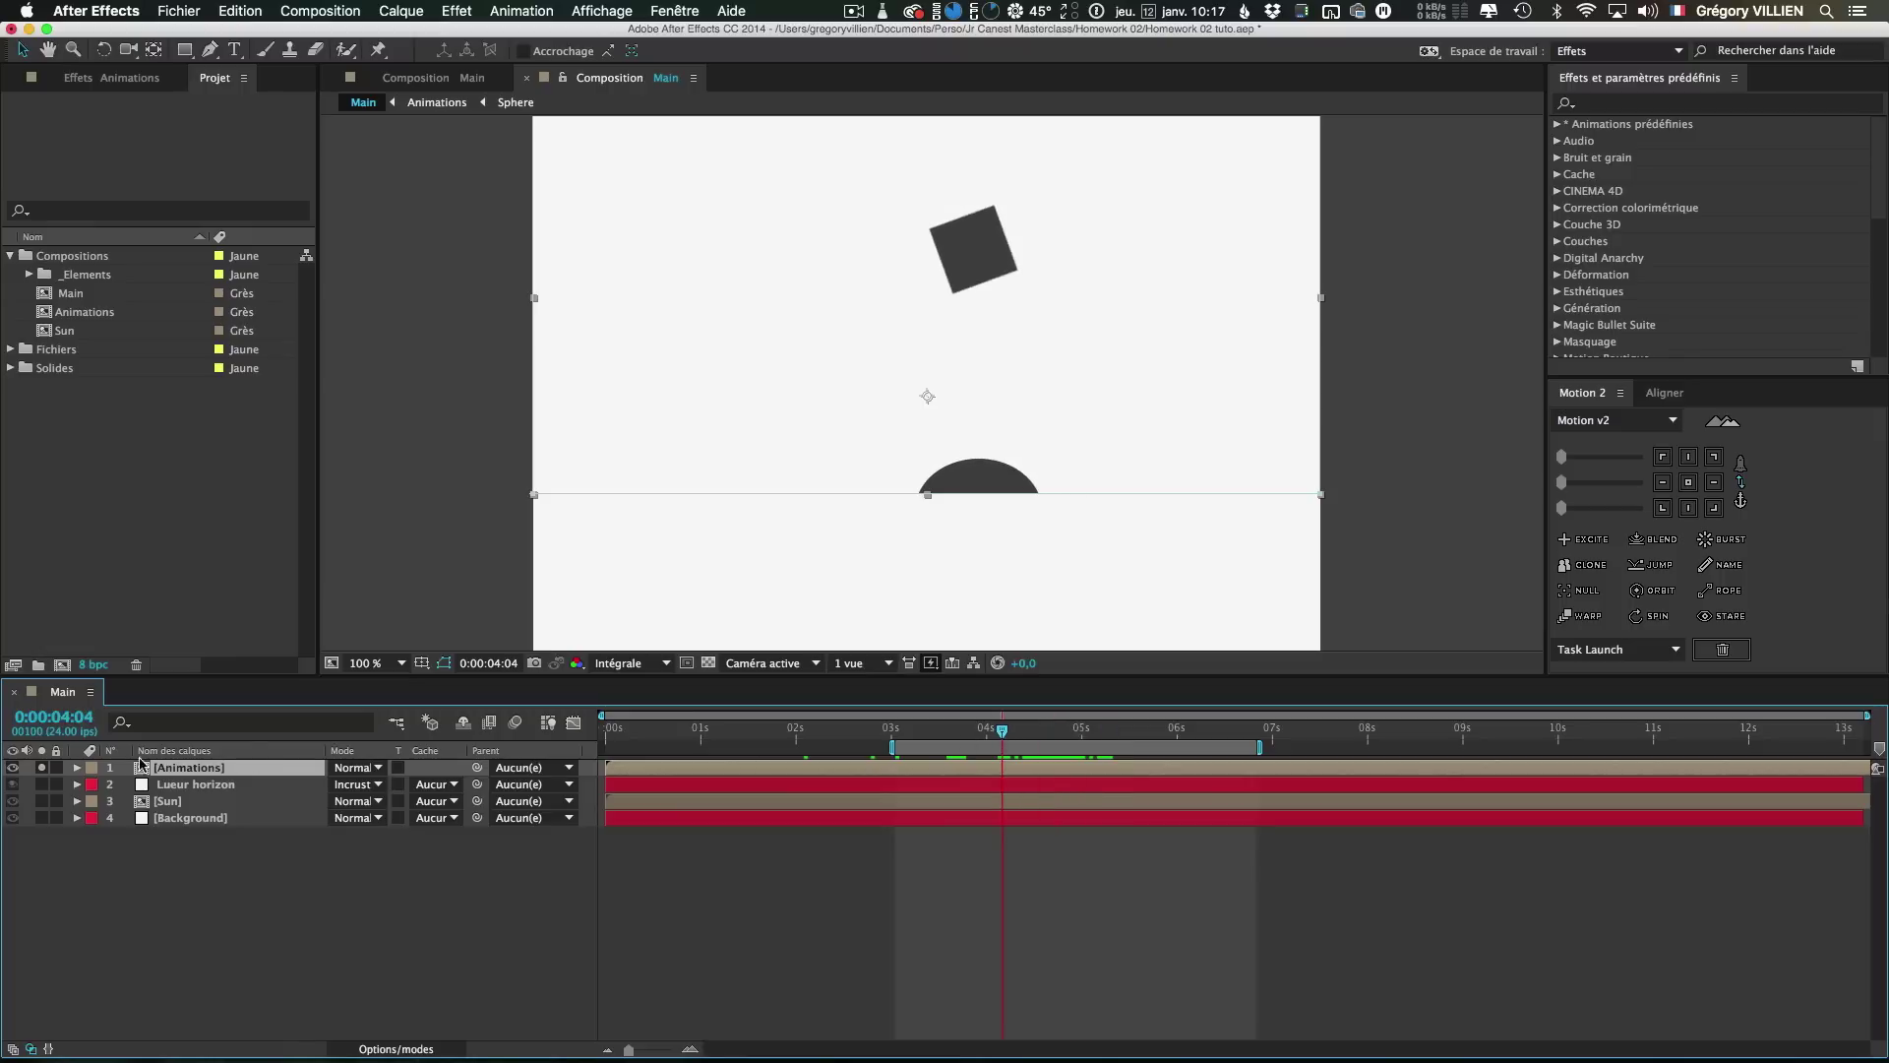
{"action": "left_click", "coordinate": [42, 767]}
Review the remaining Main layers by toggling the visibility of Lueur horizon and checking the Sun and Background layers
{"action": "left_click", "coordinate": [202, 785]}
{"action": "left_click", "coordinate": [12, 784]}
{"action": "left_click", "coordinate": [12, 785]}
{"action": "left_click", "coordinate": [168, 801]}
{"action": "left_click", "coordinate": [180, 829]}
{"action": "left_click", "coordinate": [180, 820]}
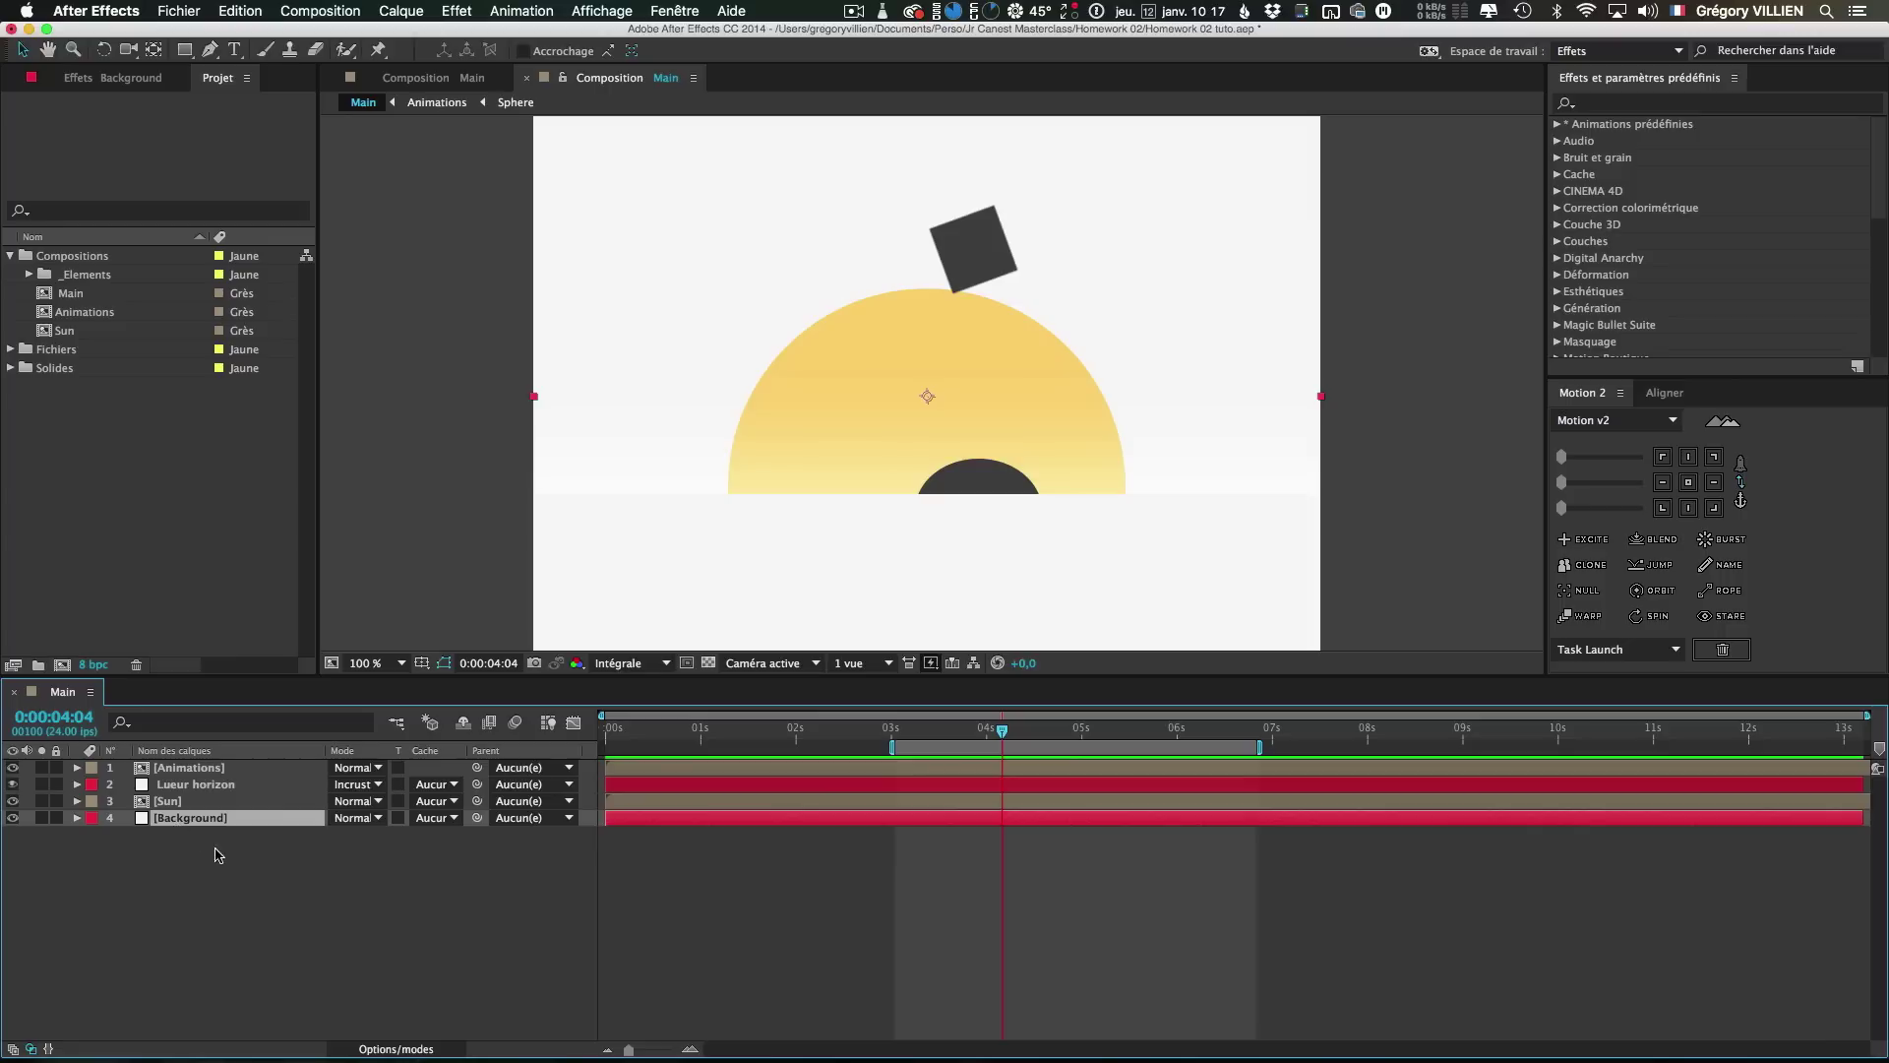
{"action": "left_click", "coordinate": [234, 869]}
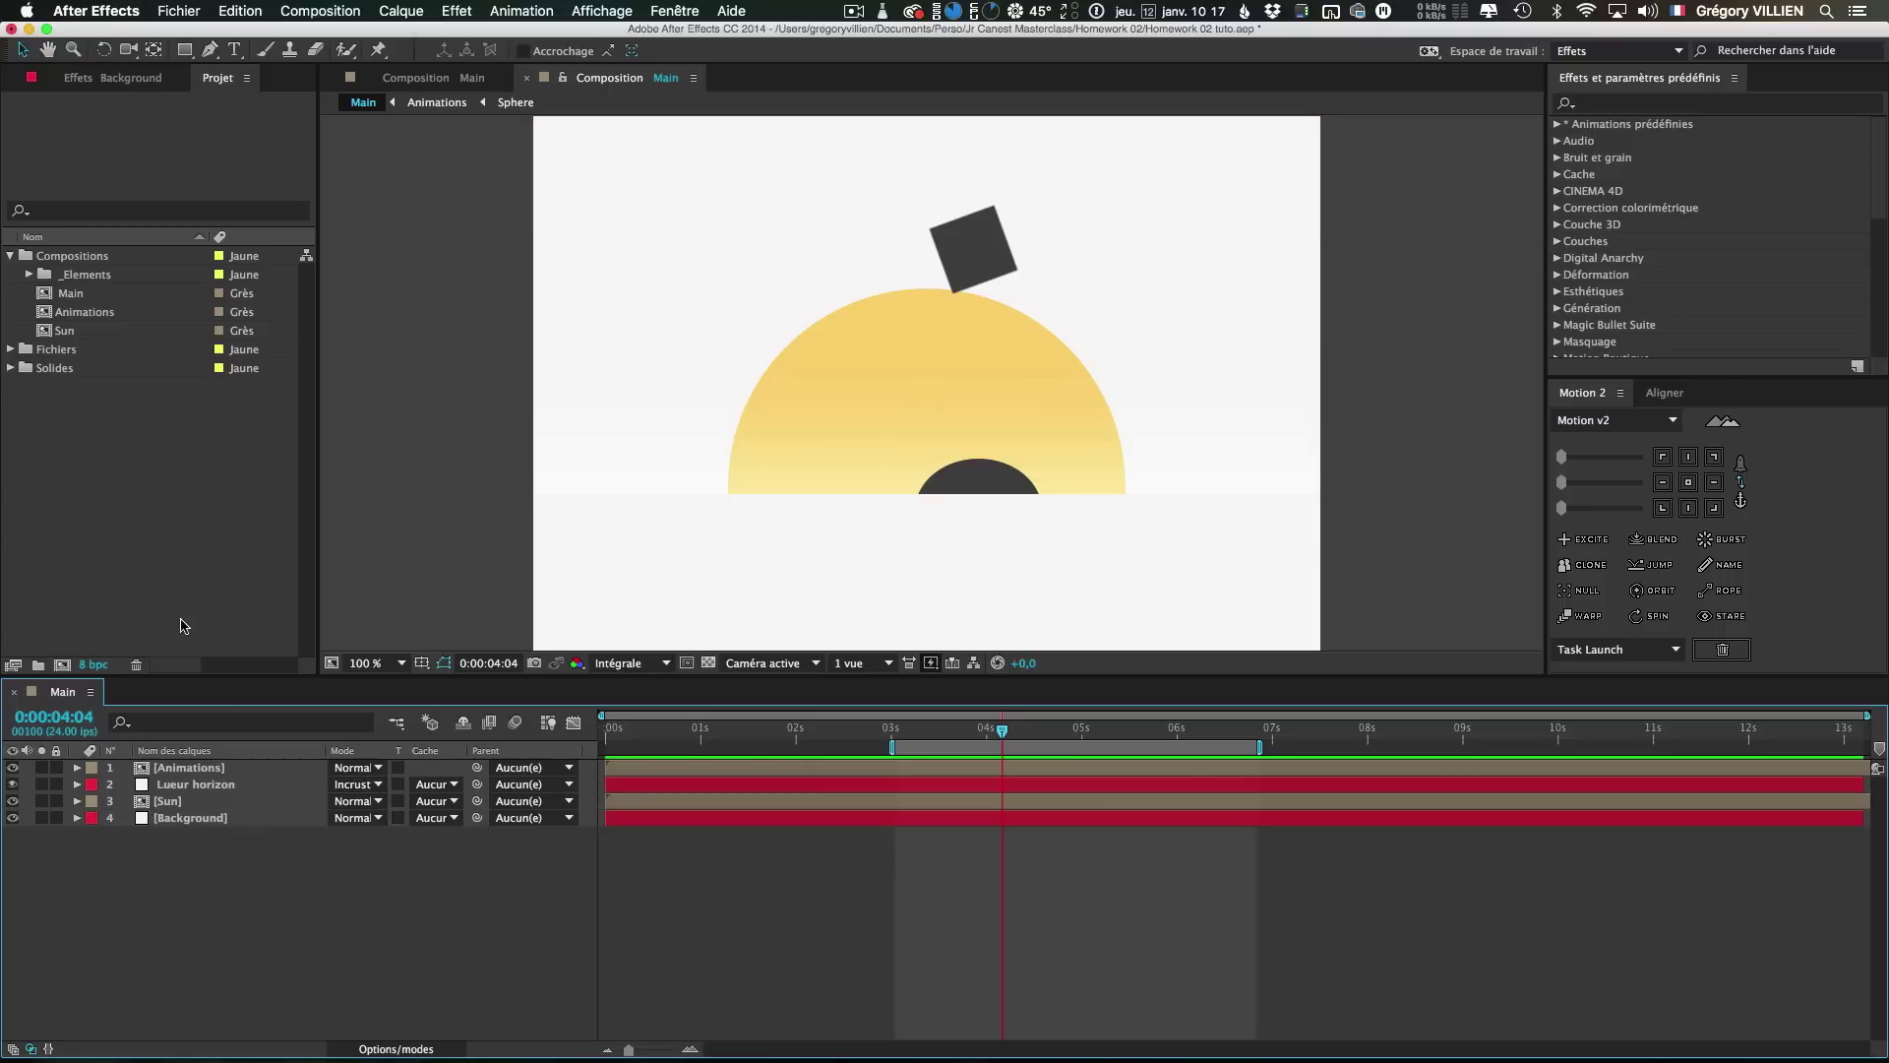
Create a new 800 × 600 px composition at 24 frames per second with a 16-second duration
{"action": "left_click", "coordinate": [61, 666]}
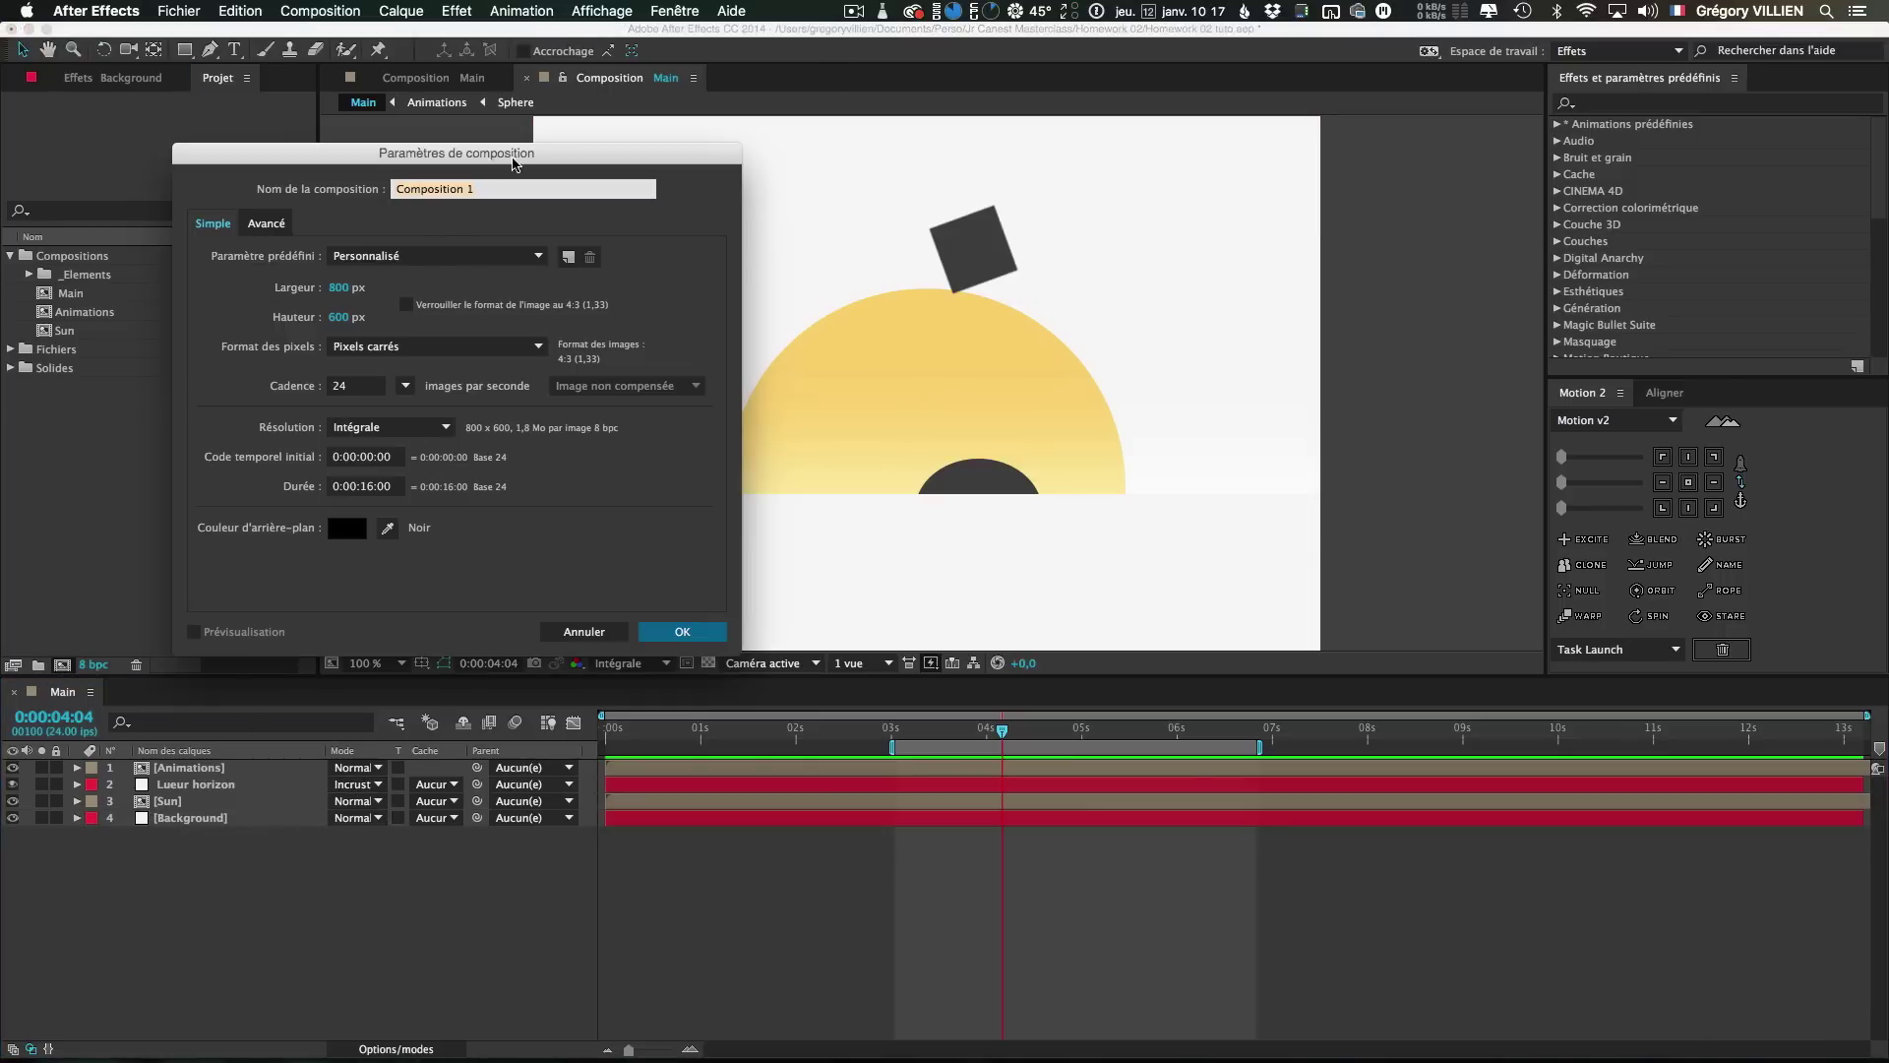
{"action": "left_click_drag", "start_coordinate": [512, 167], "coordinate": [556, 159]}
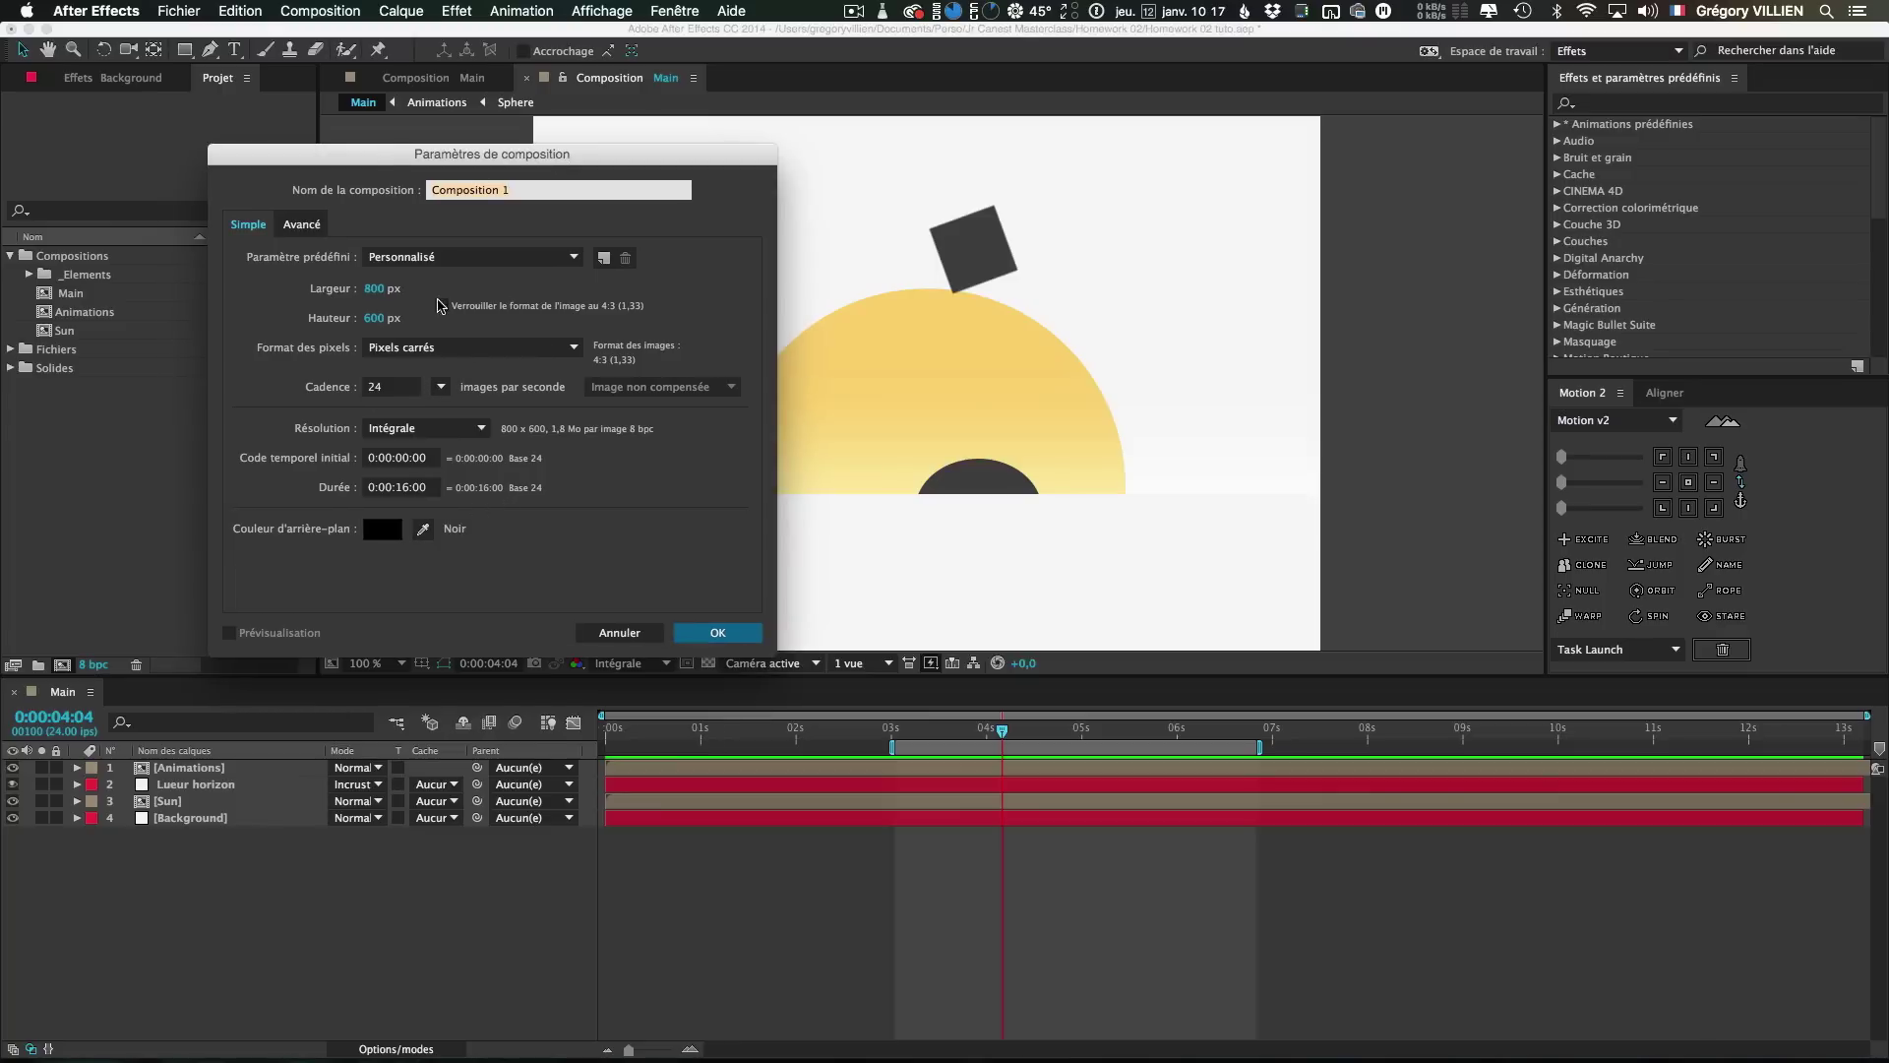
{"action": "left_click_drag", "start_coordinate": [430, 156], "coordinate": [401, 156]}
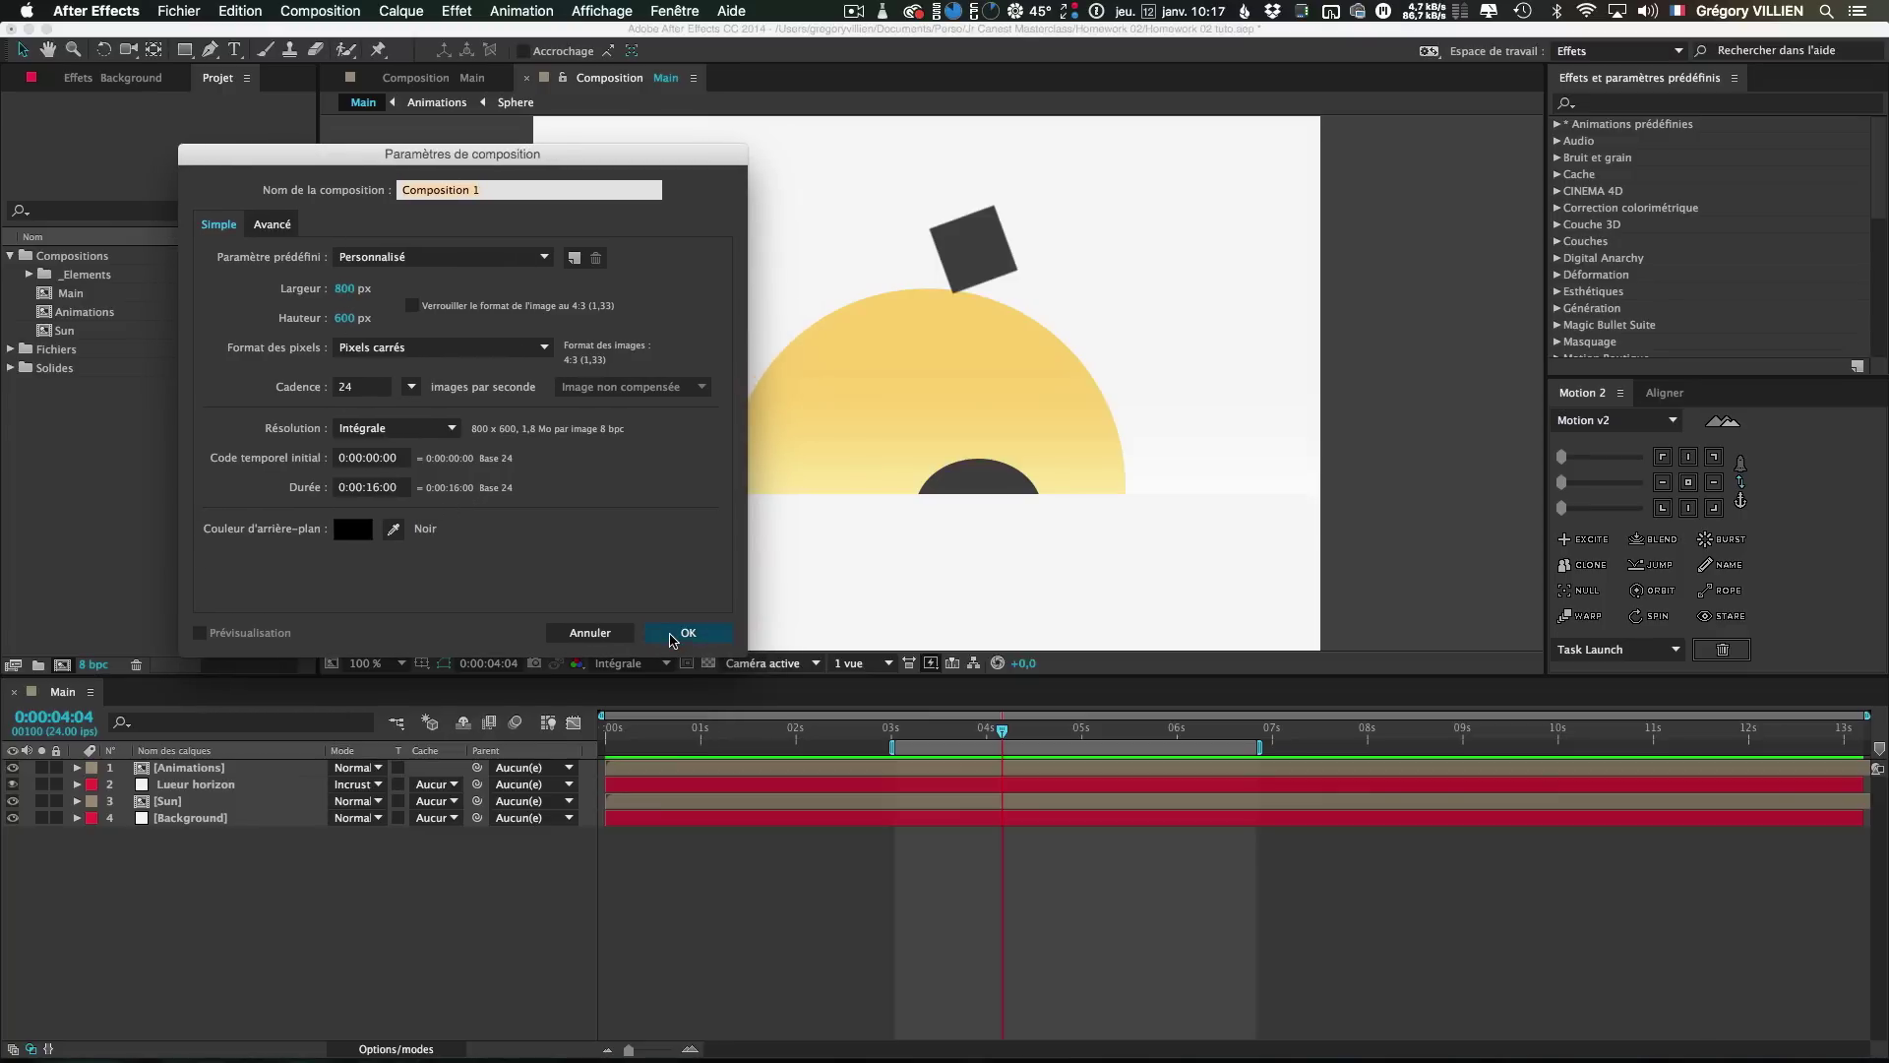
{"action": "left_click", "coordinate": [675, 635]}
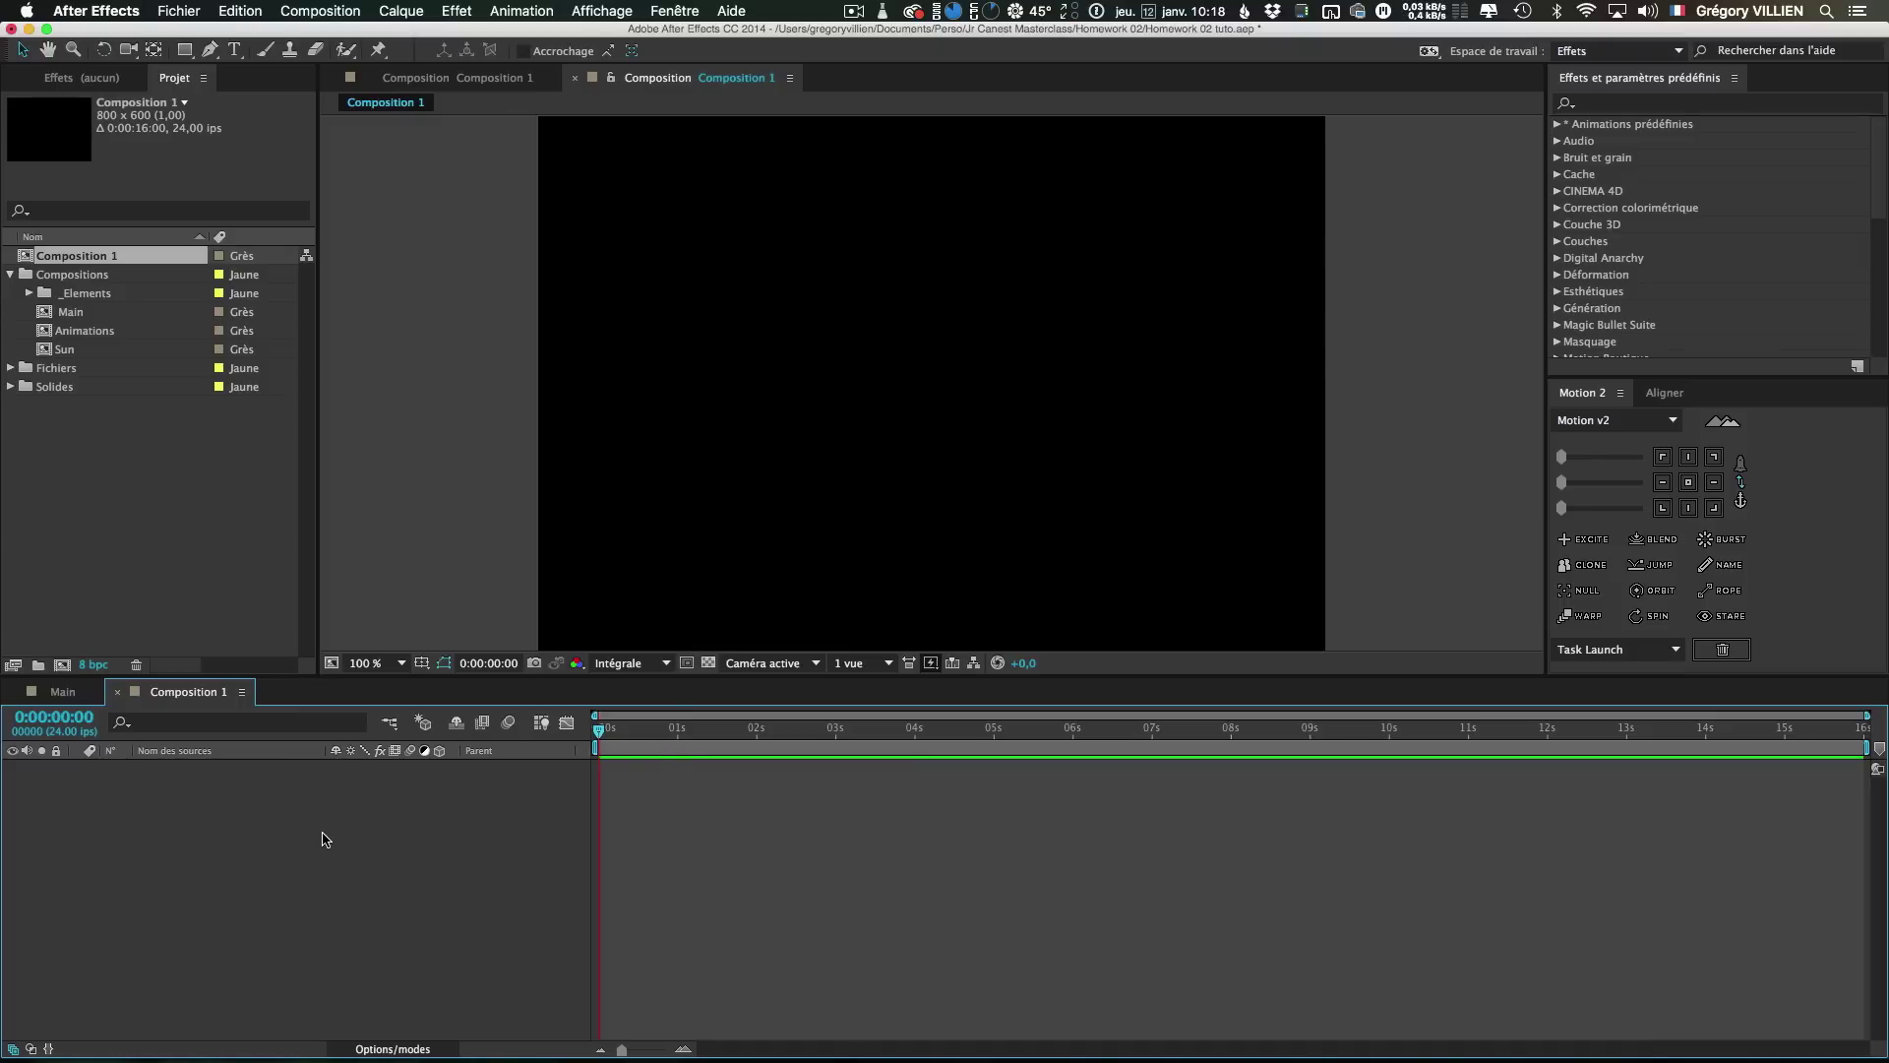
Add a white solid the size of the composition and apply the Bruit fractal effect to it
{"action": "left_click", "coordinate": [1609, 103]}
{"action": "type", "text": "br"}
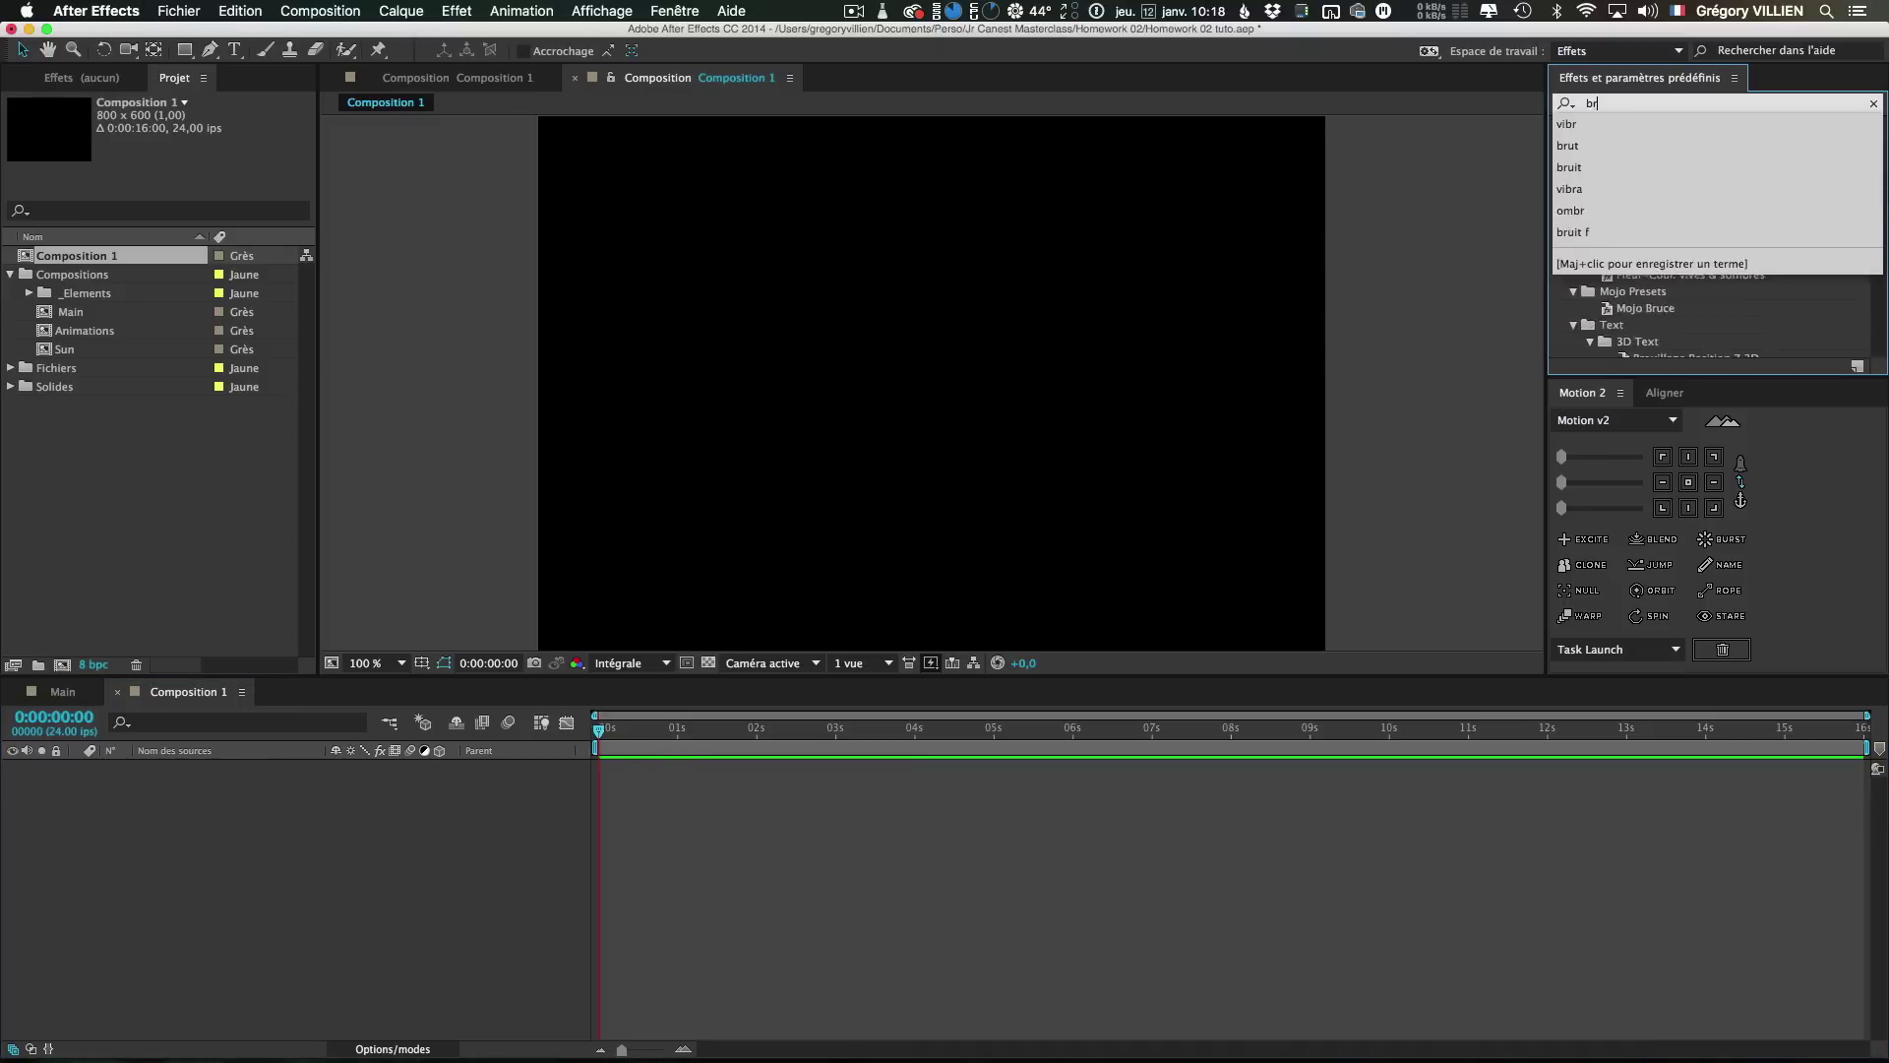
{"action": "type", "text": "uit fr"}
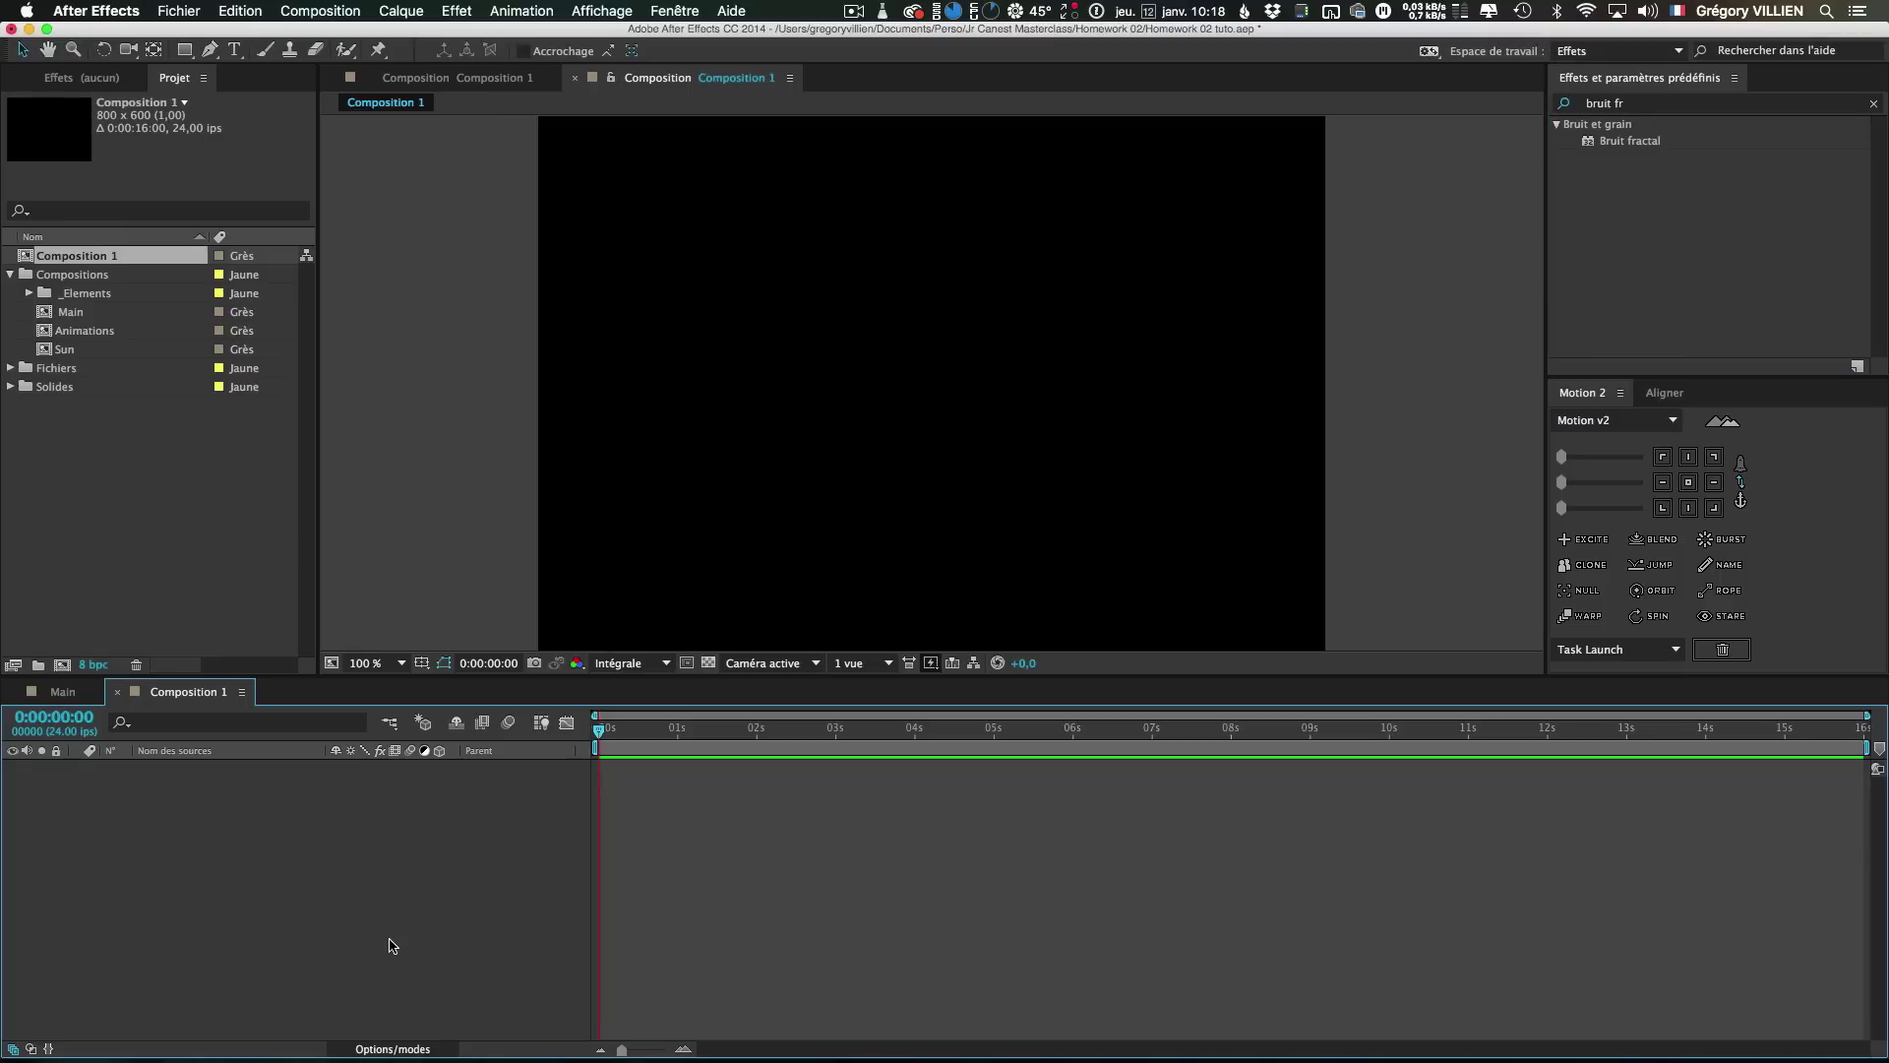
{"action": "key", "text": "super+y"}
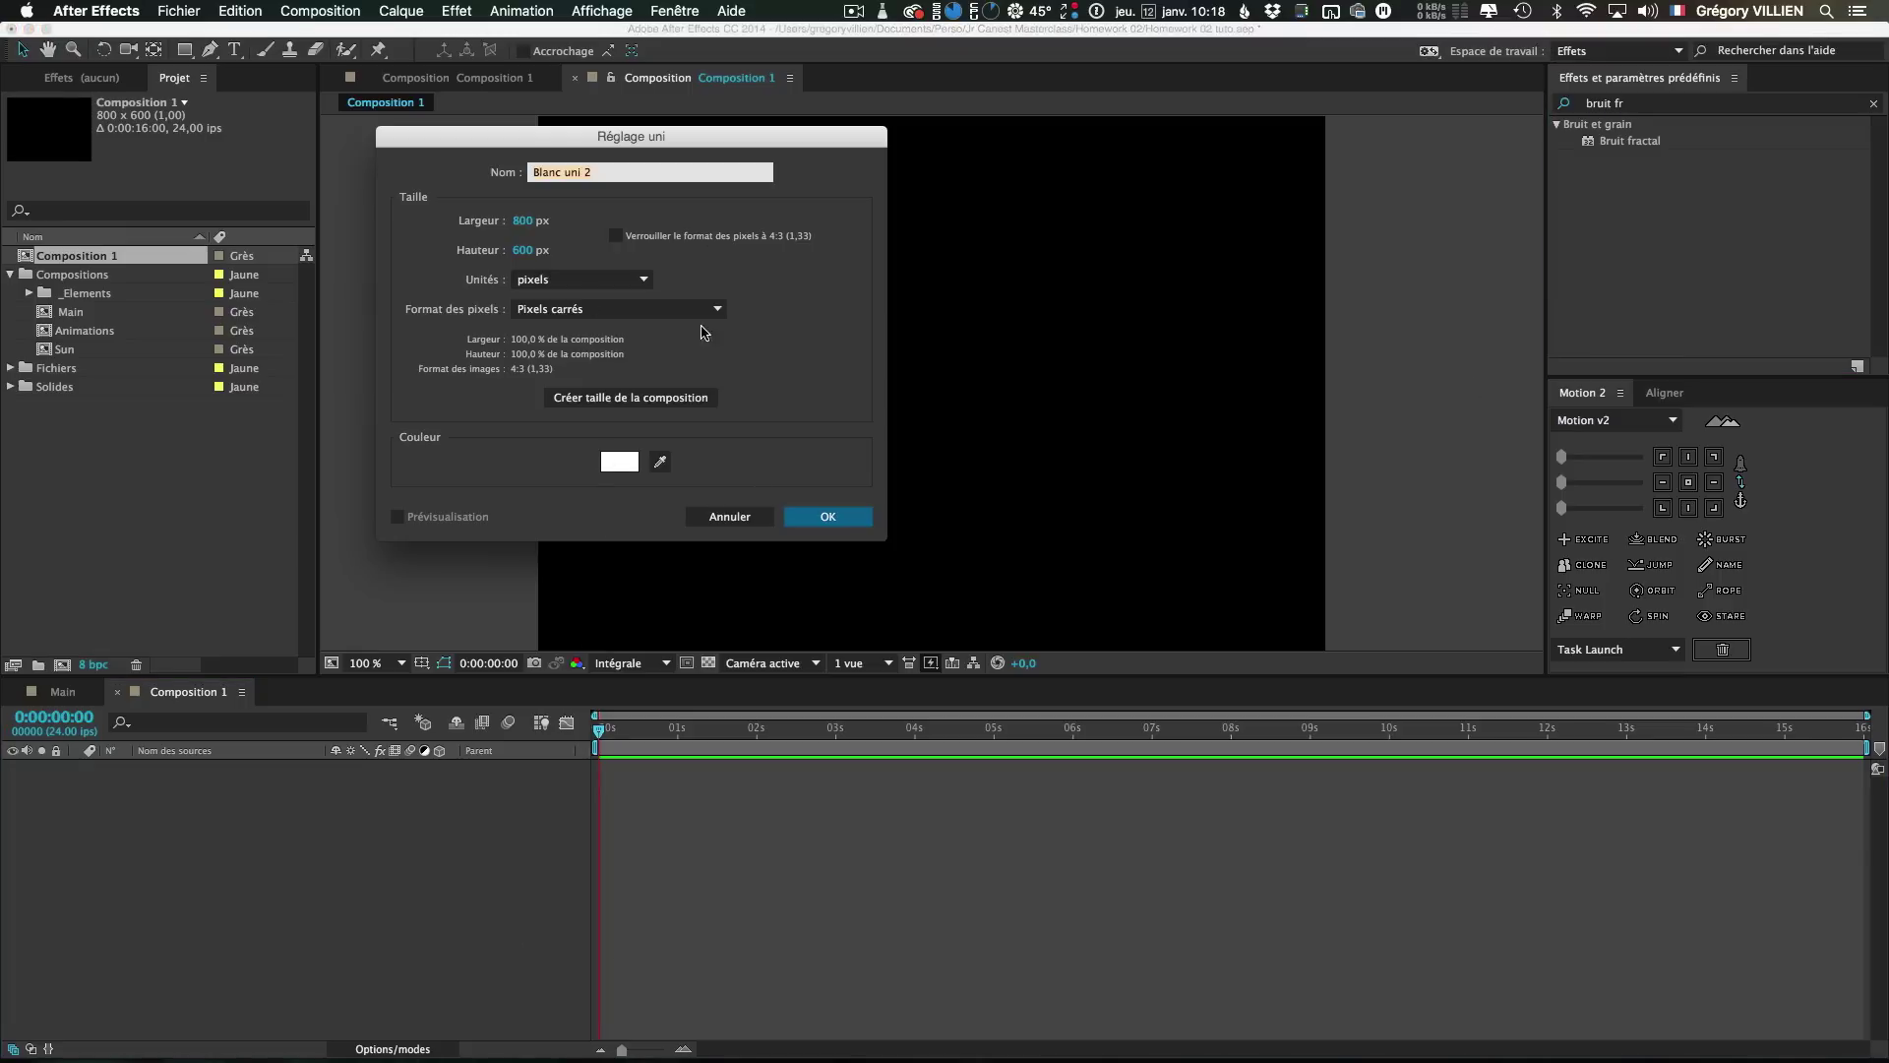
{"action": "left_click", "coordinate": [829, 516]}
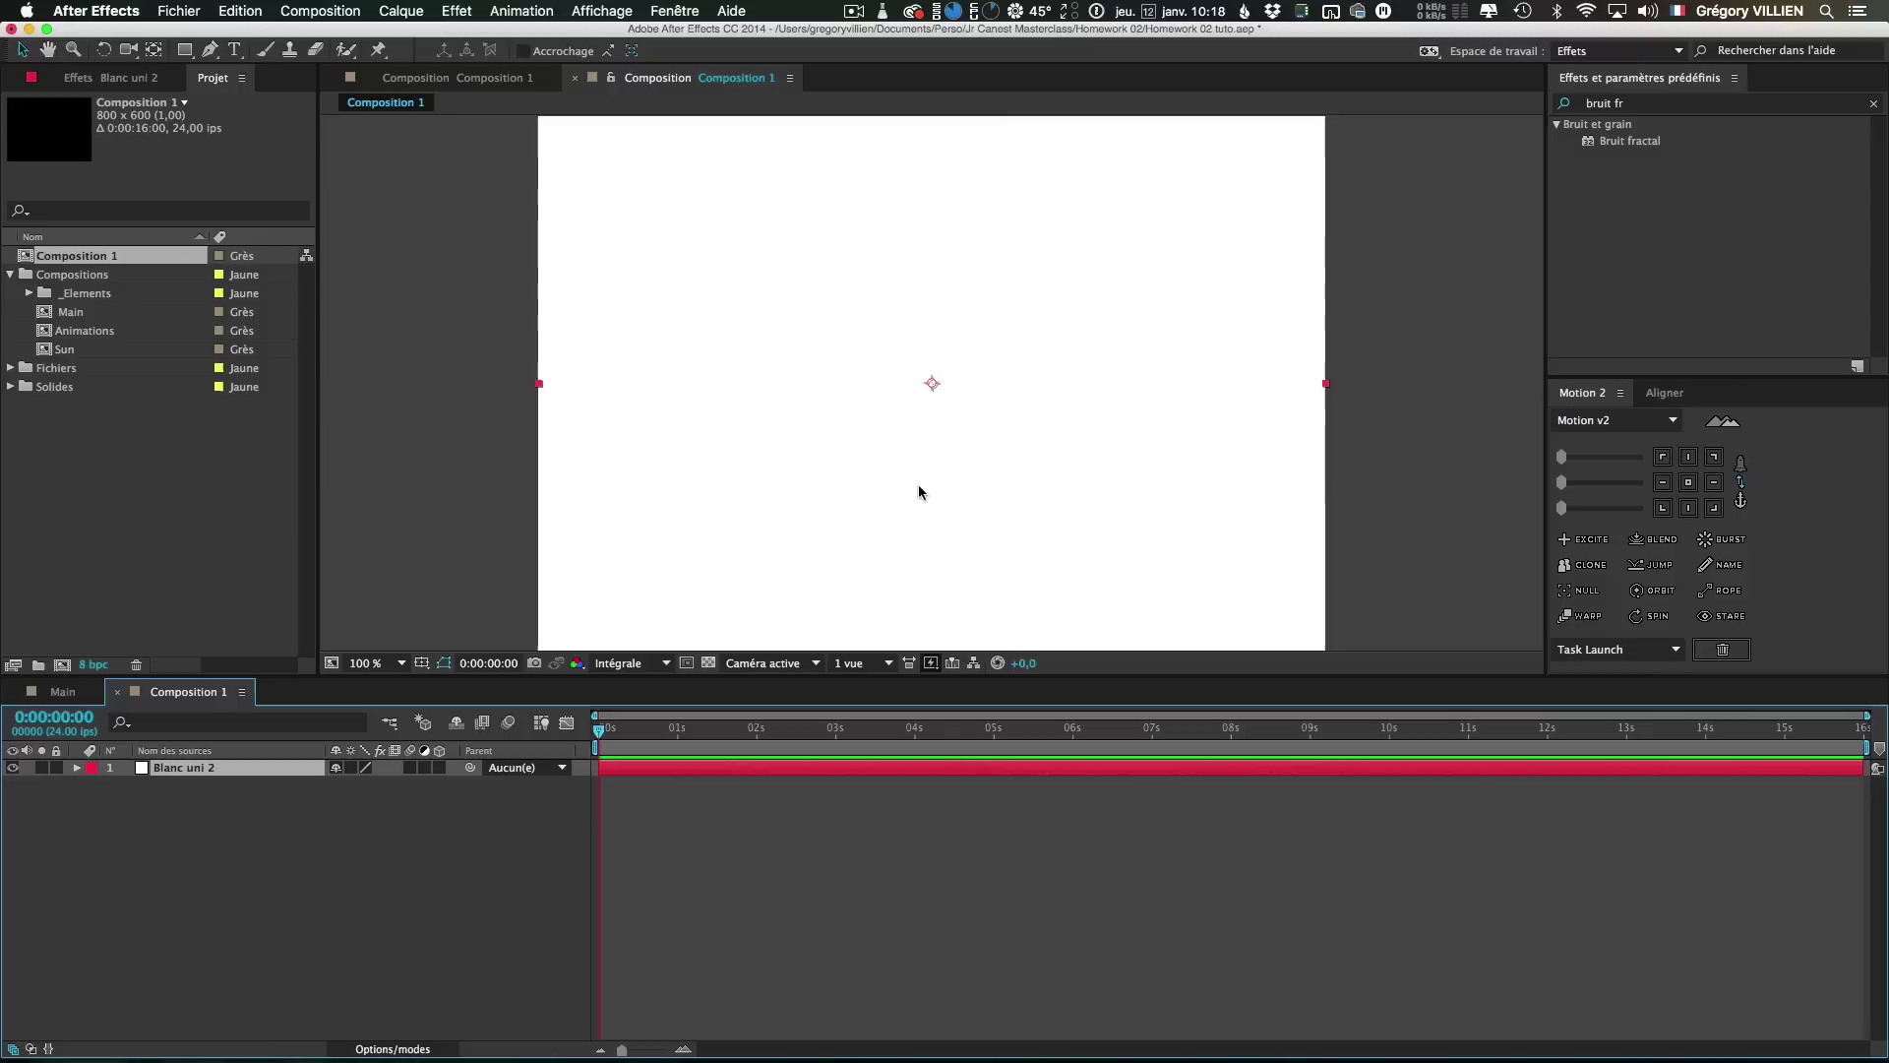
{"action": "double_click", "coordinate": [1623, 144]}
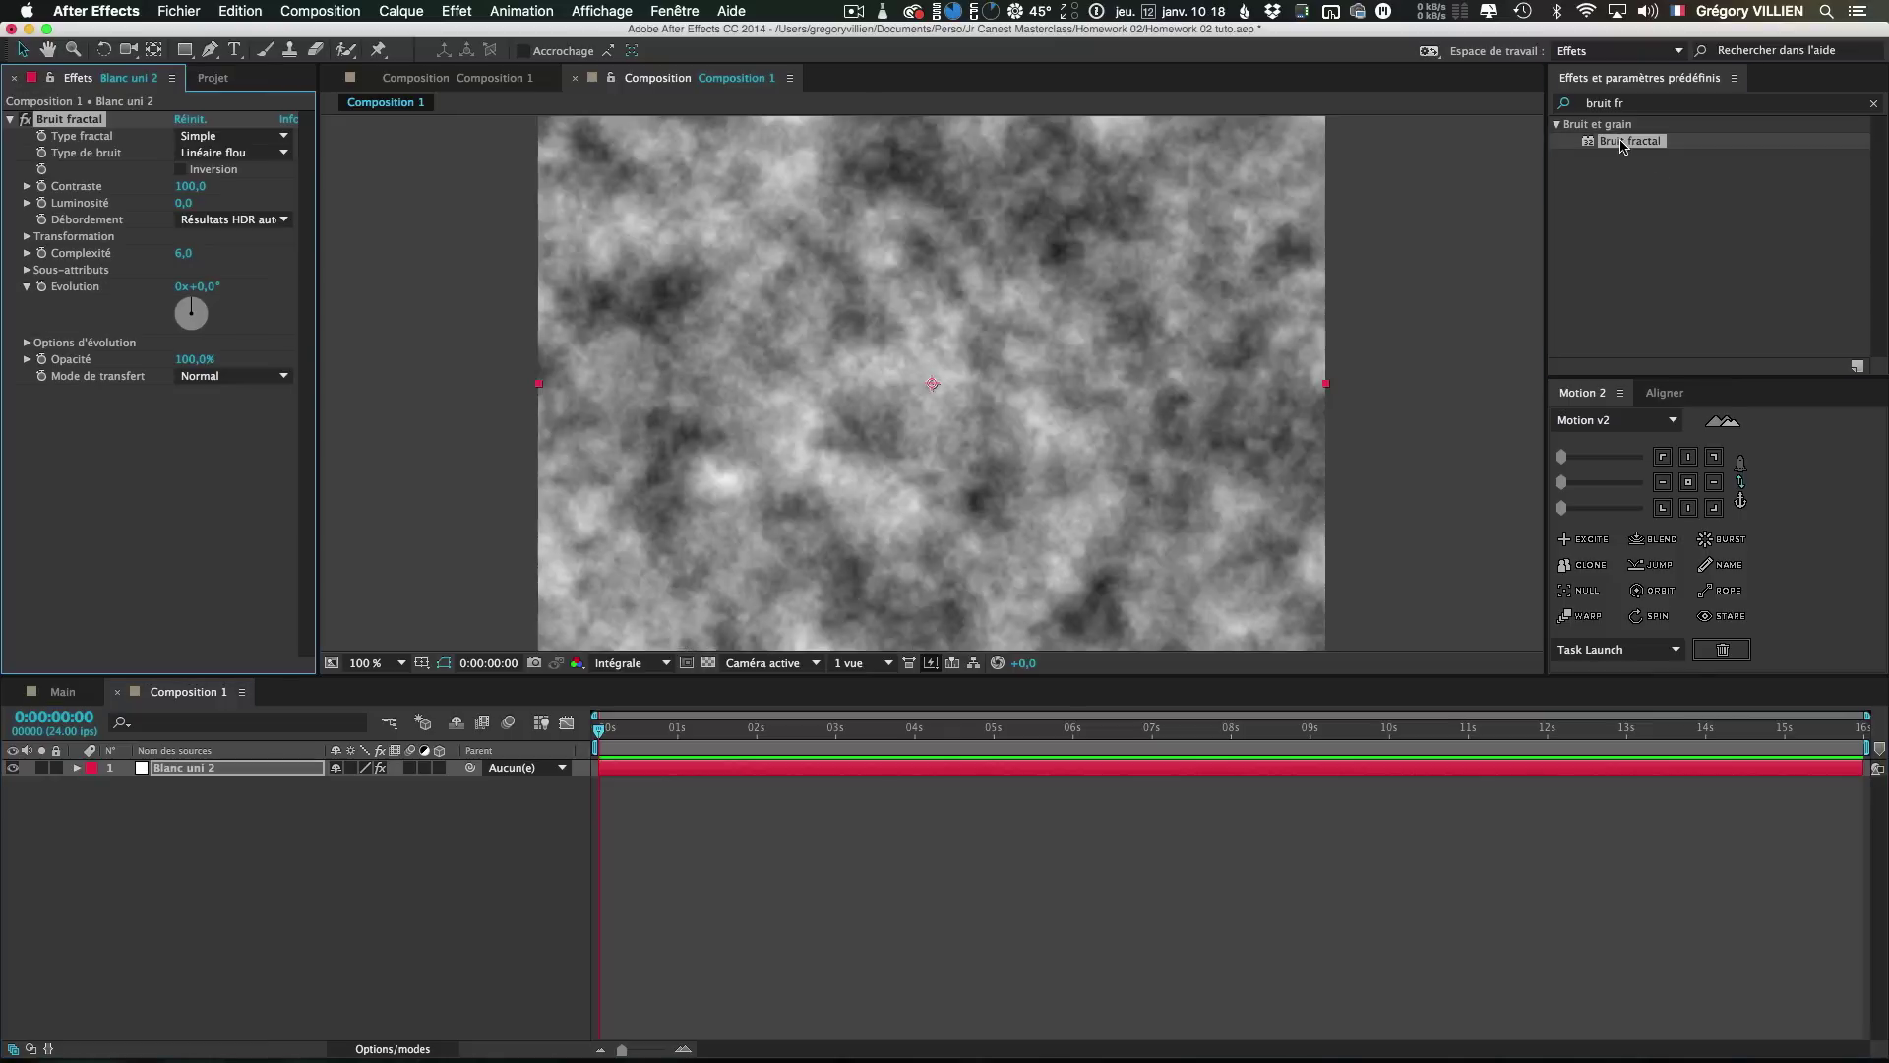
{"action": "left_click", "coordinate": [635, 665]}
{"action": "left_click", "coordinate": [208, 479]}
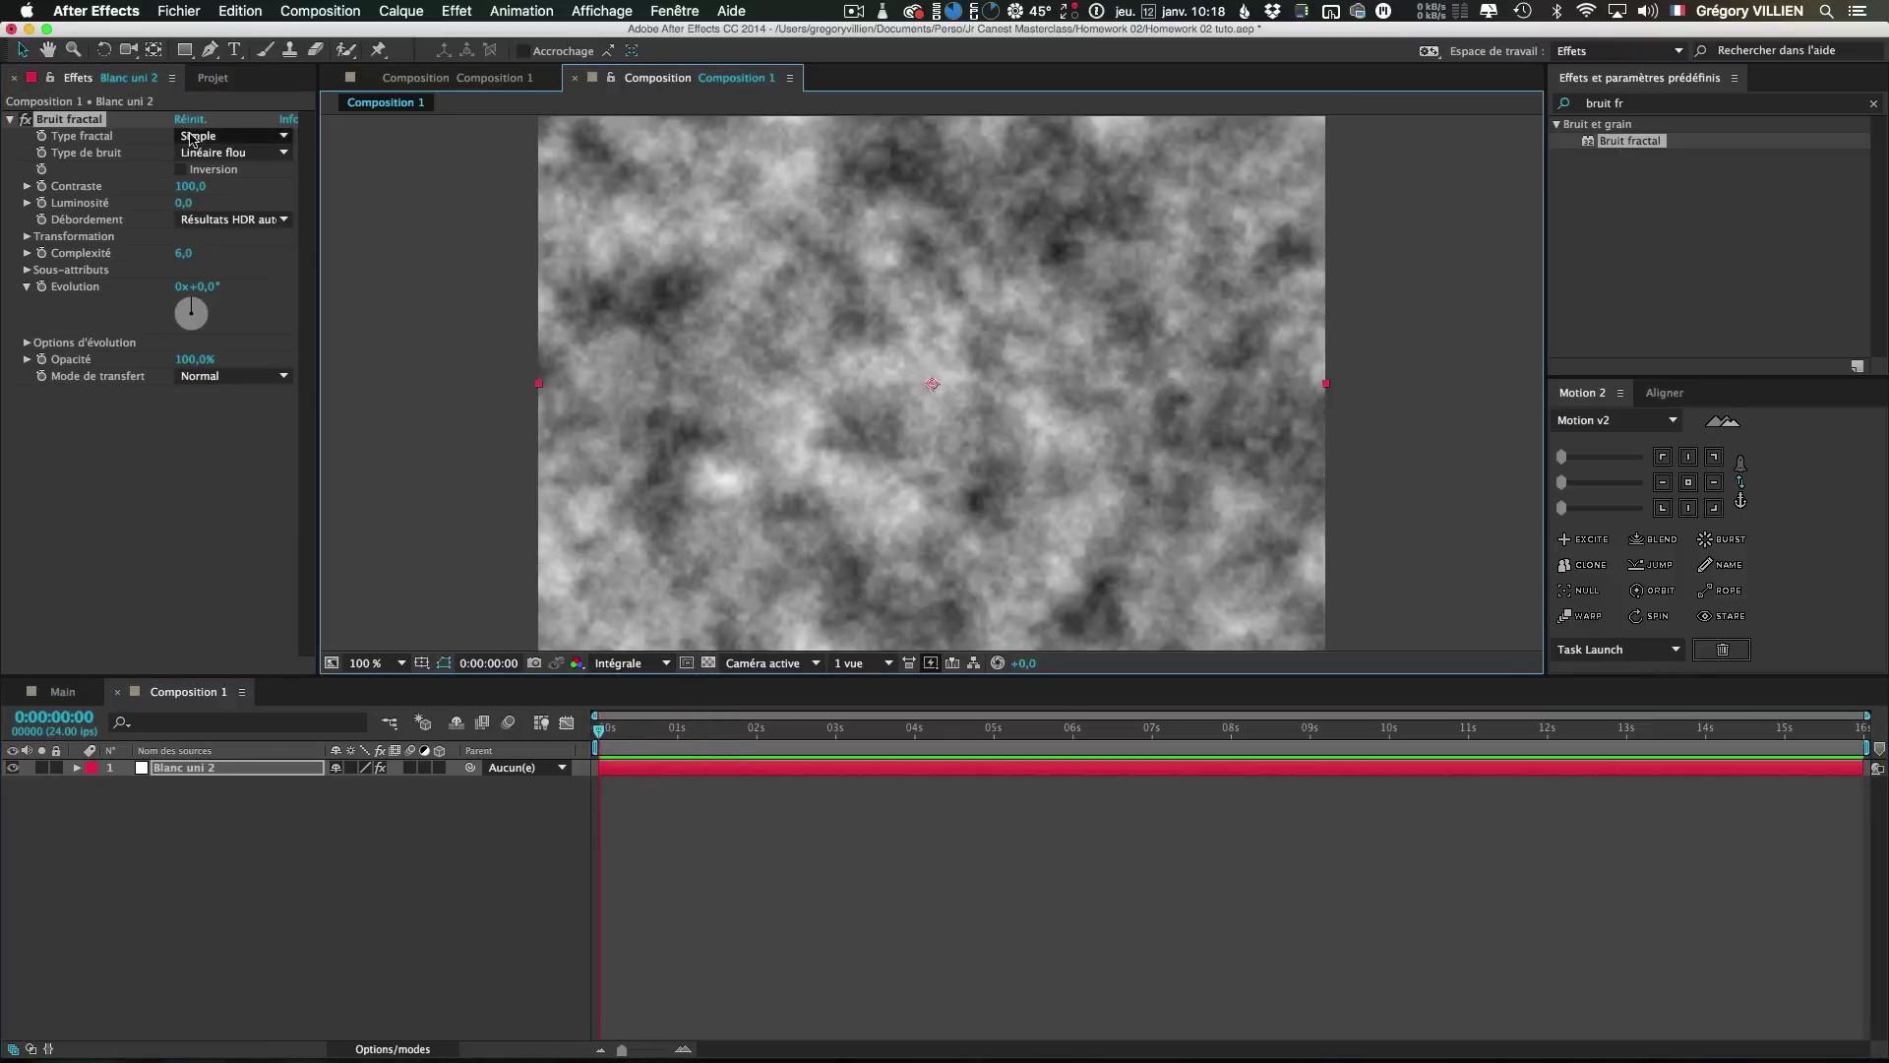
Set the Bruit fractal type to Ficelles, with Contraste at 262 and Complexité at 1,6
{"action": "left_click", "coordinate": [223, 145]}
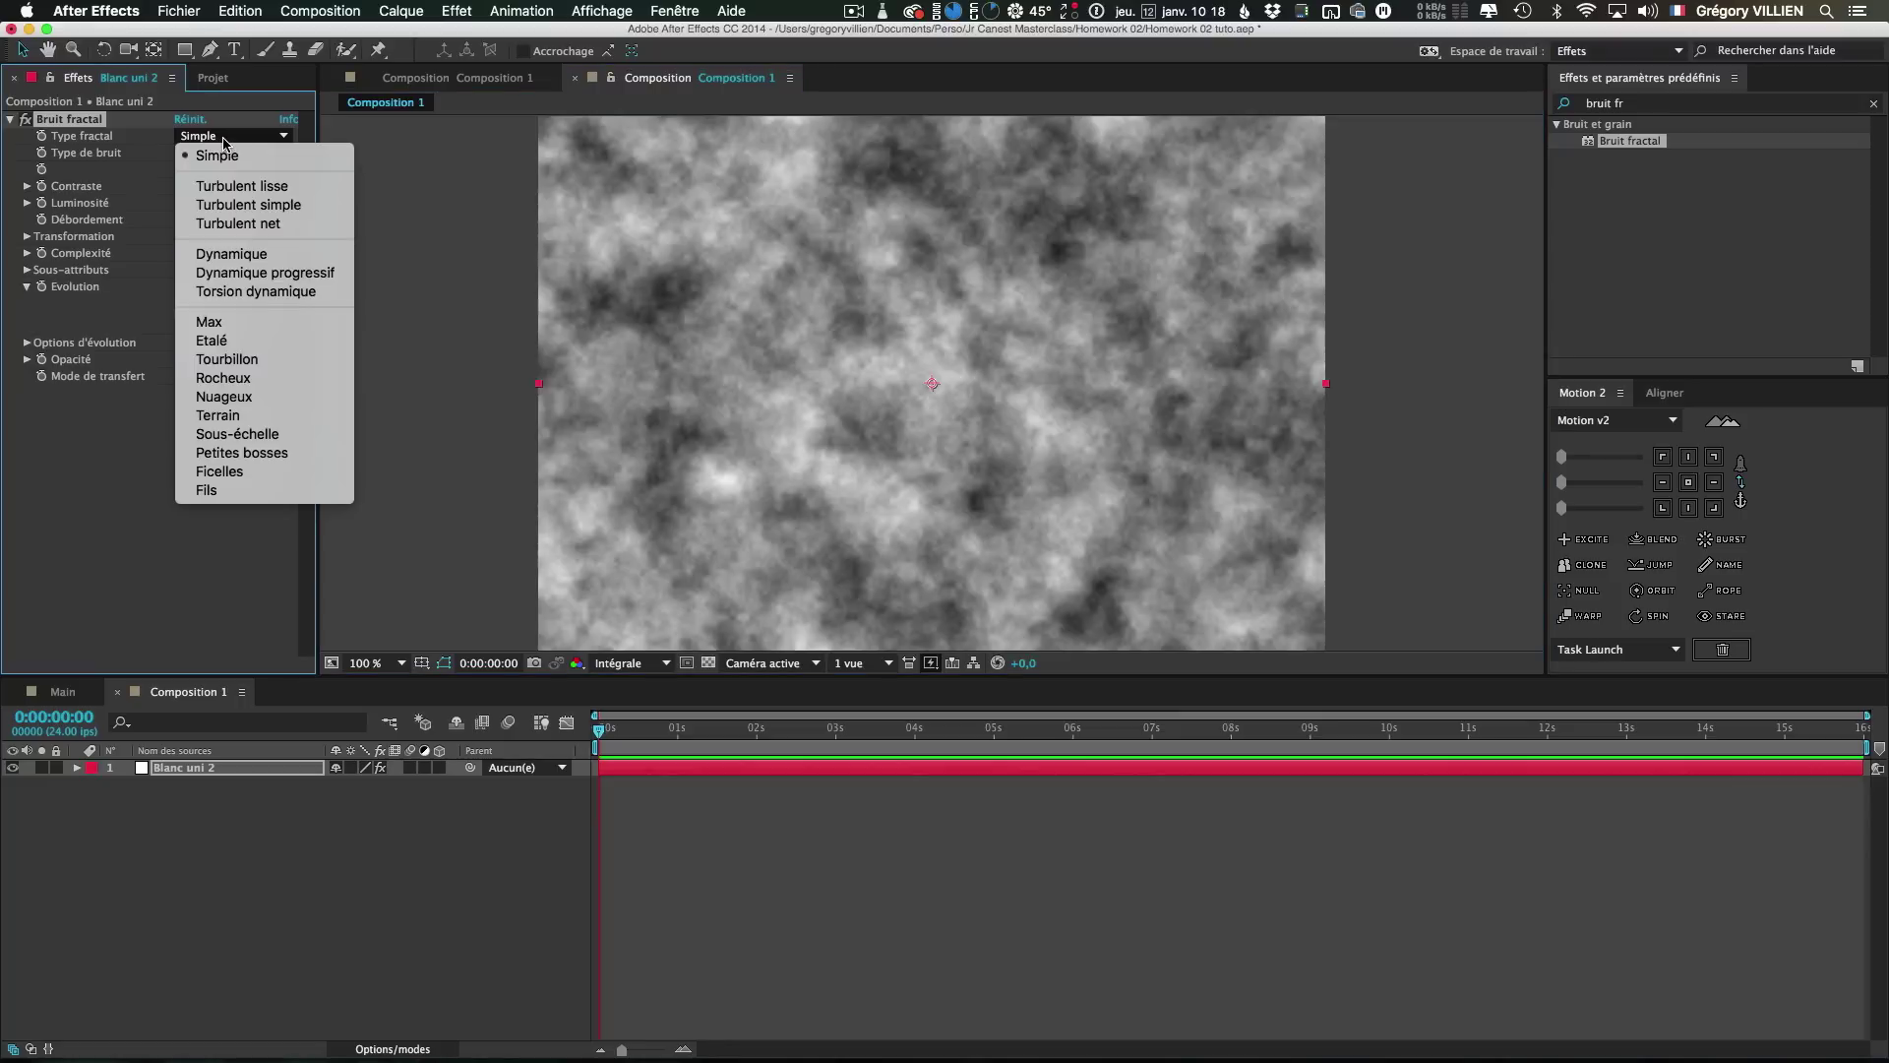
{"action": "left_click", "coordinate": [255, 474]}
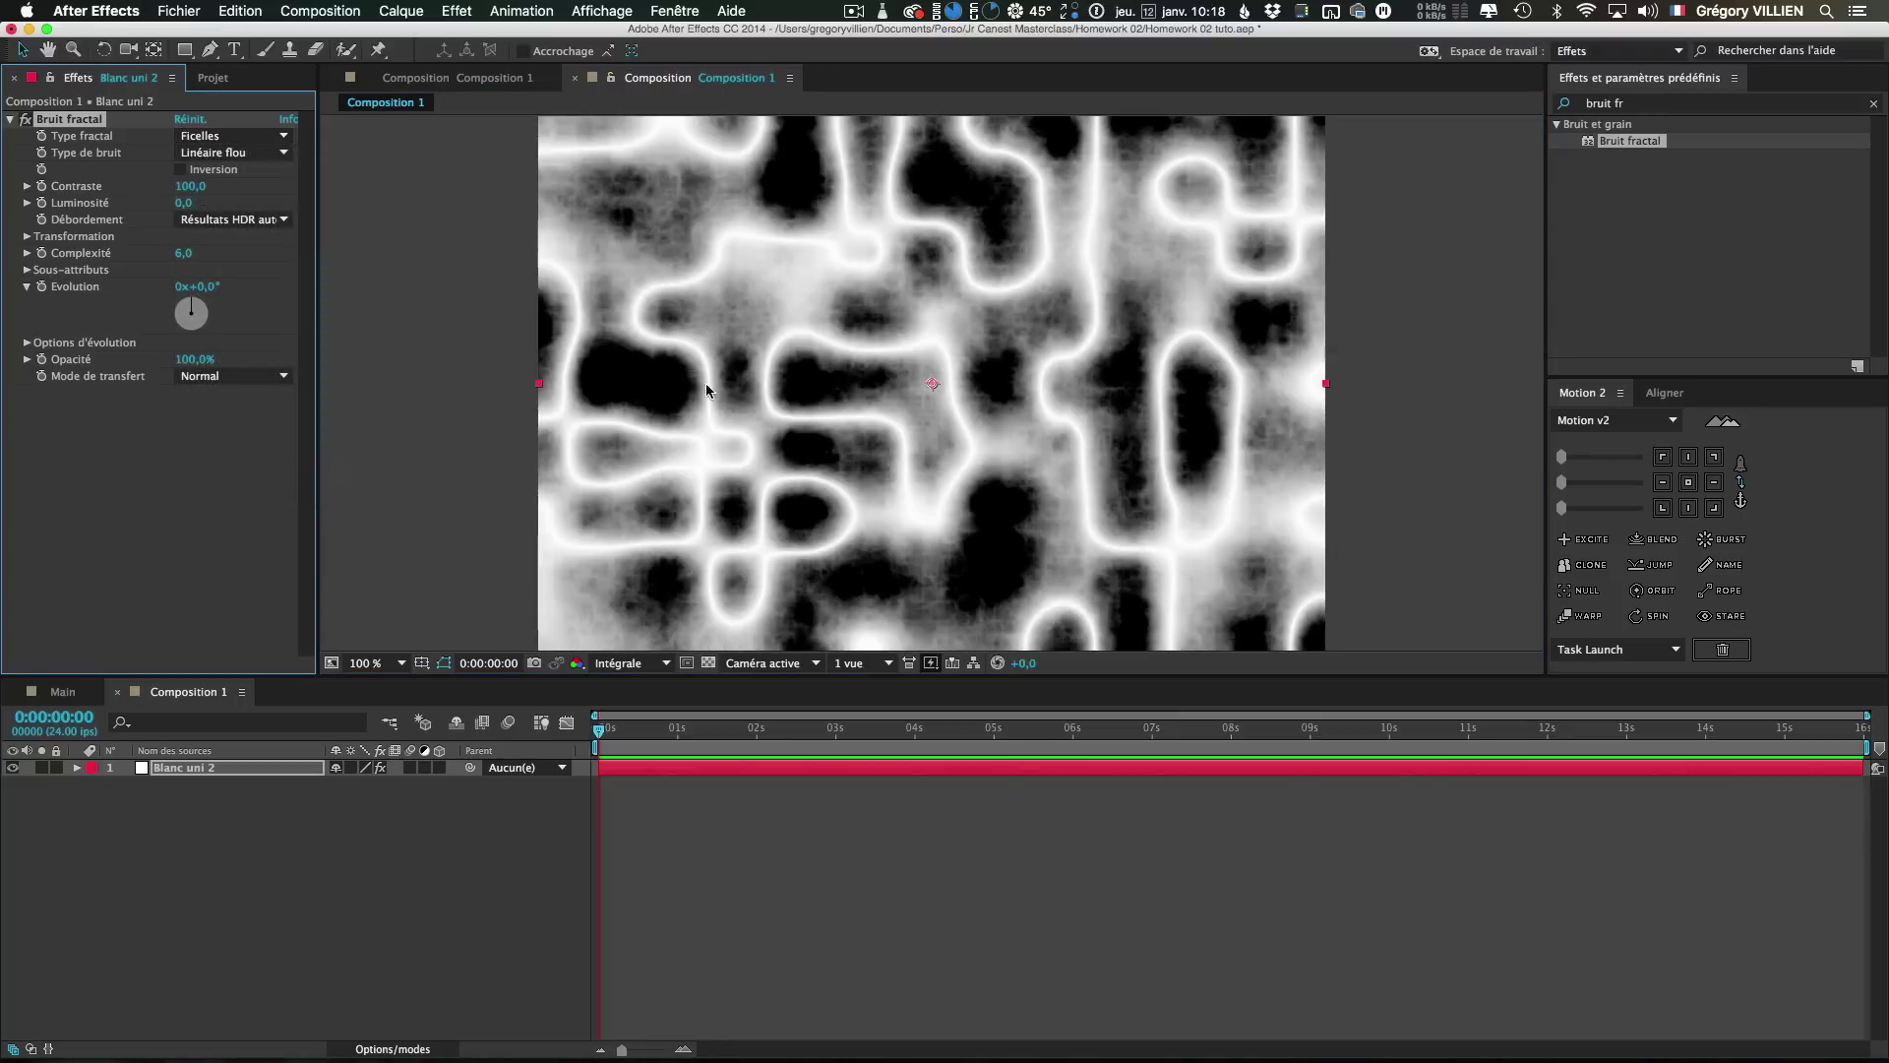
{"action": "left_click_drag", "start_coordinate": [197, 187], "coordinate": [236, 190]}
{"action": "left_click_drag", "start_coordinate": [185, 254], "coordinate": [4, 272]}
{"action": "left_click_drag", "start_coordinate": [205, 257], "coordinate": [4, 269]}
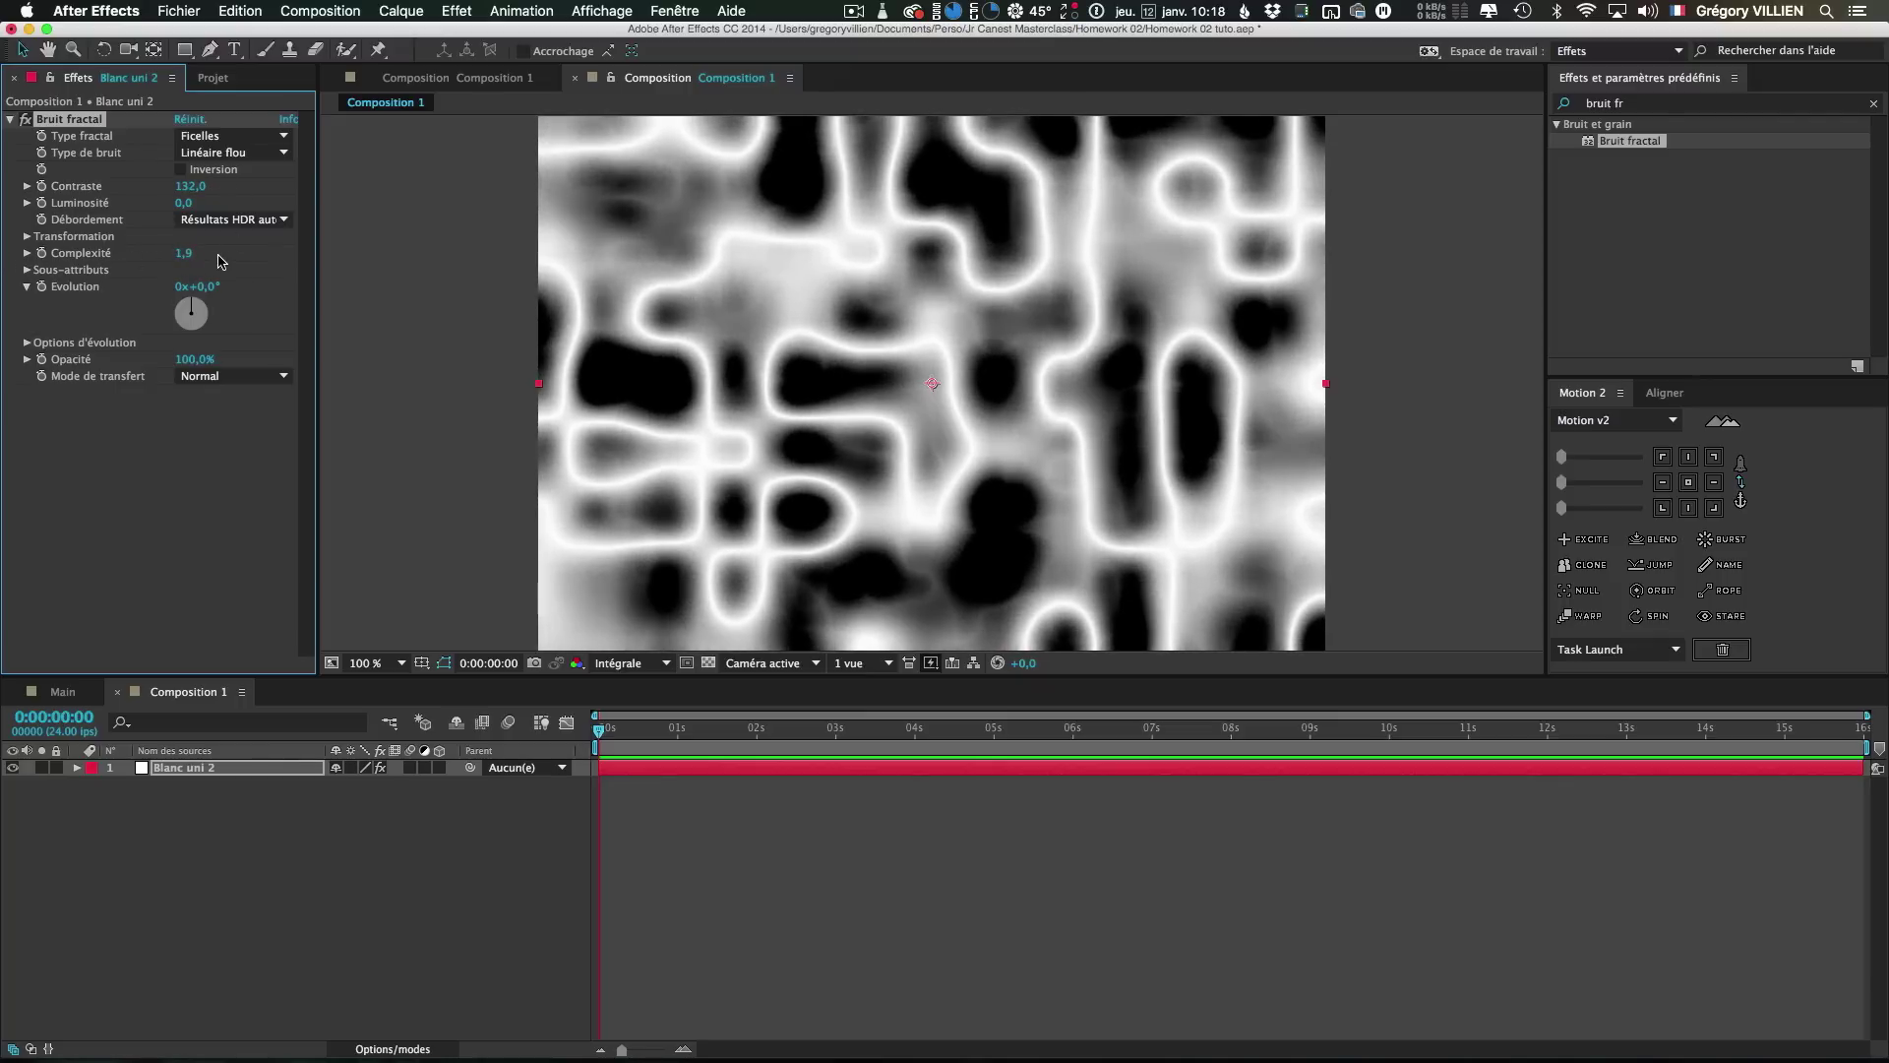
{"action": "left_click_drag", "start_coordinate": [187, 256], "coordinate": [158, 261]}
{"action": "left_click_drag", "start_coordinate": [197, 187], "coordinate": [340, 194]}
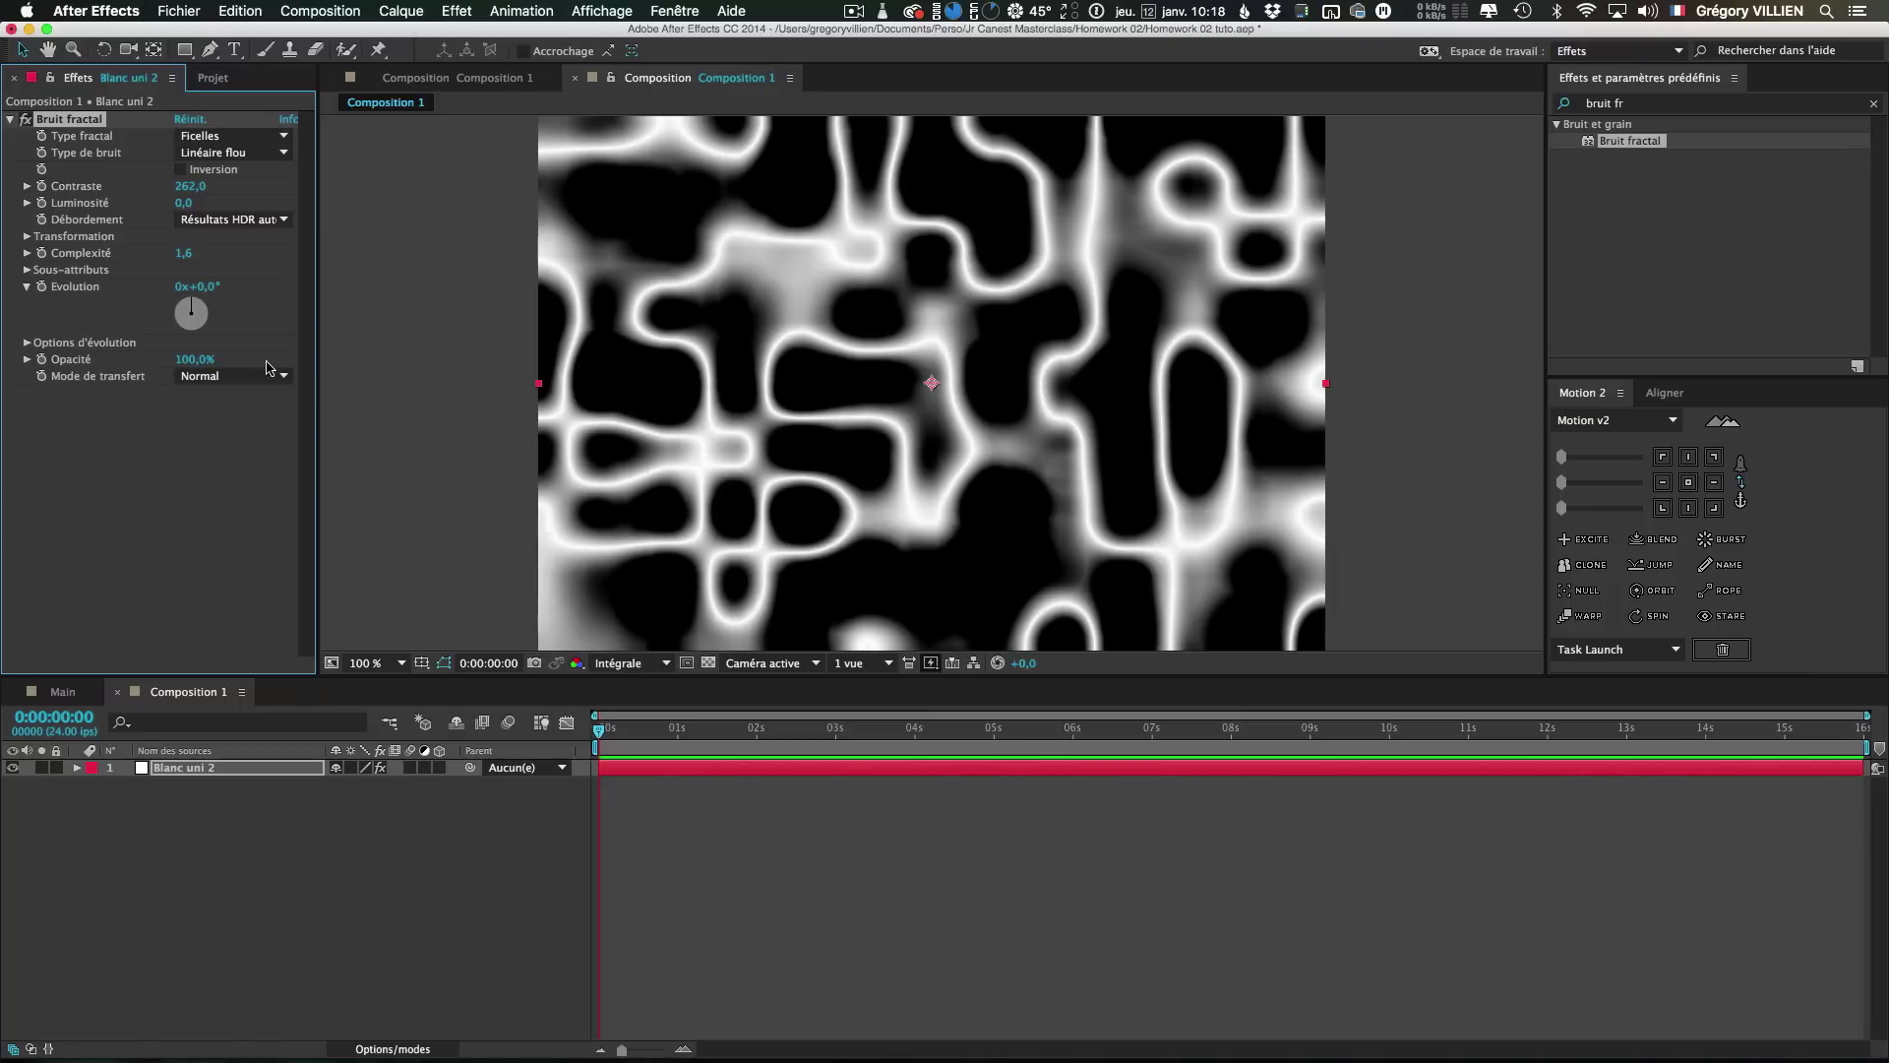
Disable uniform scaling in the Bruit fractal transformation and set its Hauteur d'échelle to 36
{"action": "left_click", "coordinate": [26, 236]}
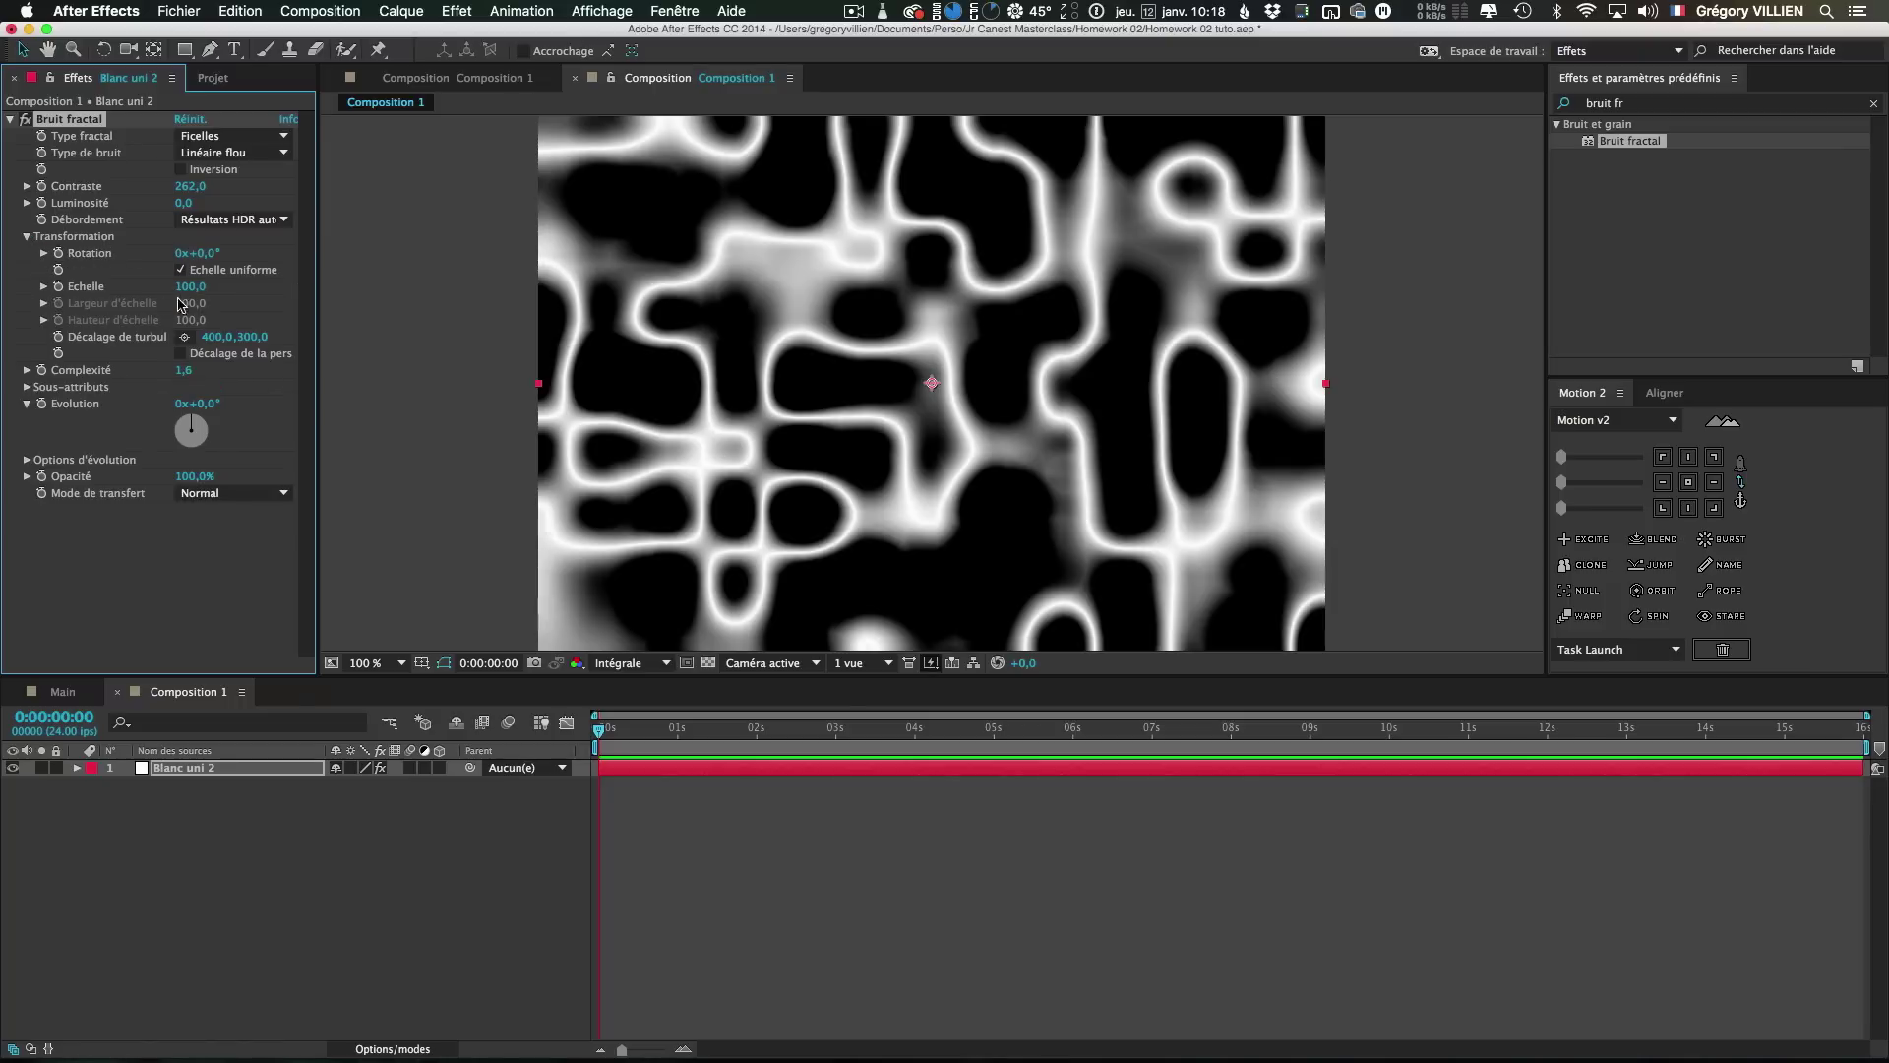
{"action": "left_click", "coordinate": [181, 270]}
{"action": "left_click_drag", "start_coordinate": [192, 346], "coordinate": [138, 352]}
{"action": "left_click", "coordinate": [26, 236]}
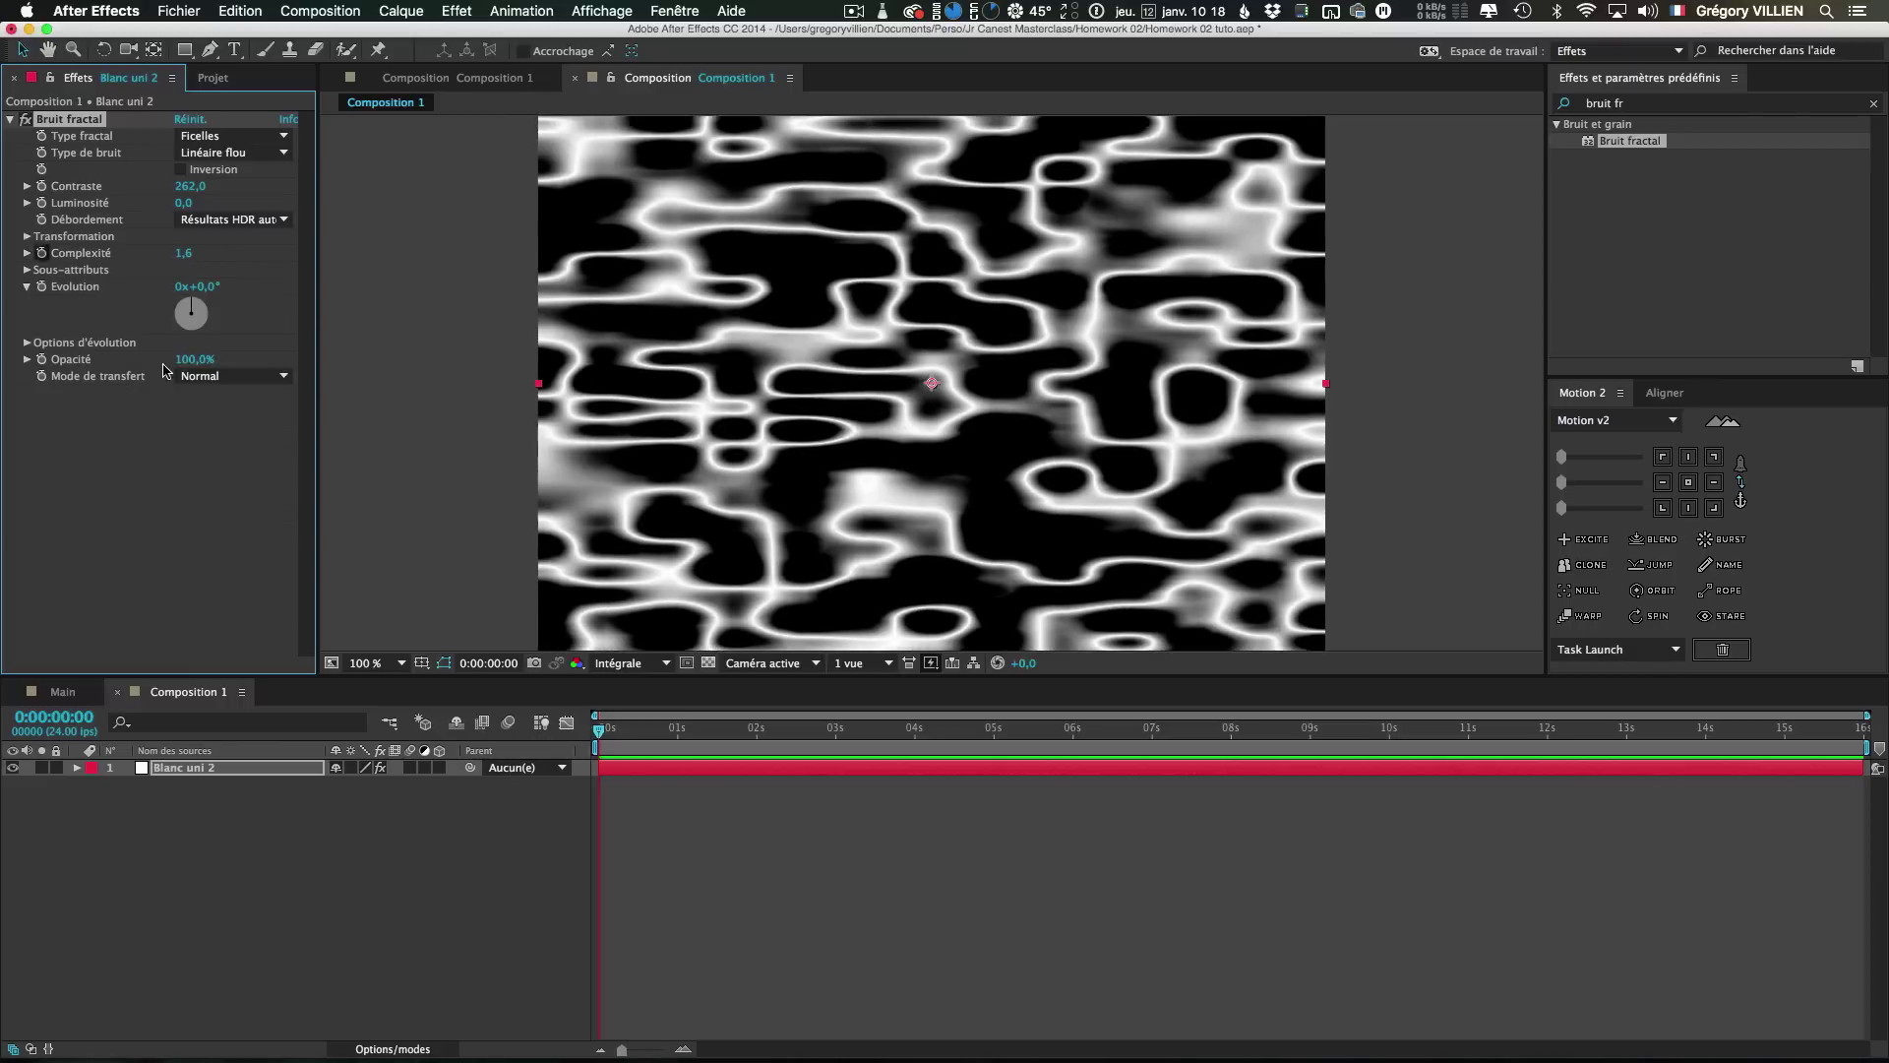
Try out the Evolution setting of the Bruit fractal effect and reset it to 0°
{"action": "mouse_move", "coordinate": [600, 730]}
{"action": "left_mouse_down"}
{"action": "mouse_move", "coordinate": [695, 745]}
{"action": "mouse_move", "coordinate": [574, 756]}
{"action": "left_mouse_up"}
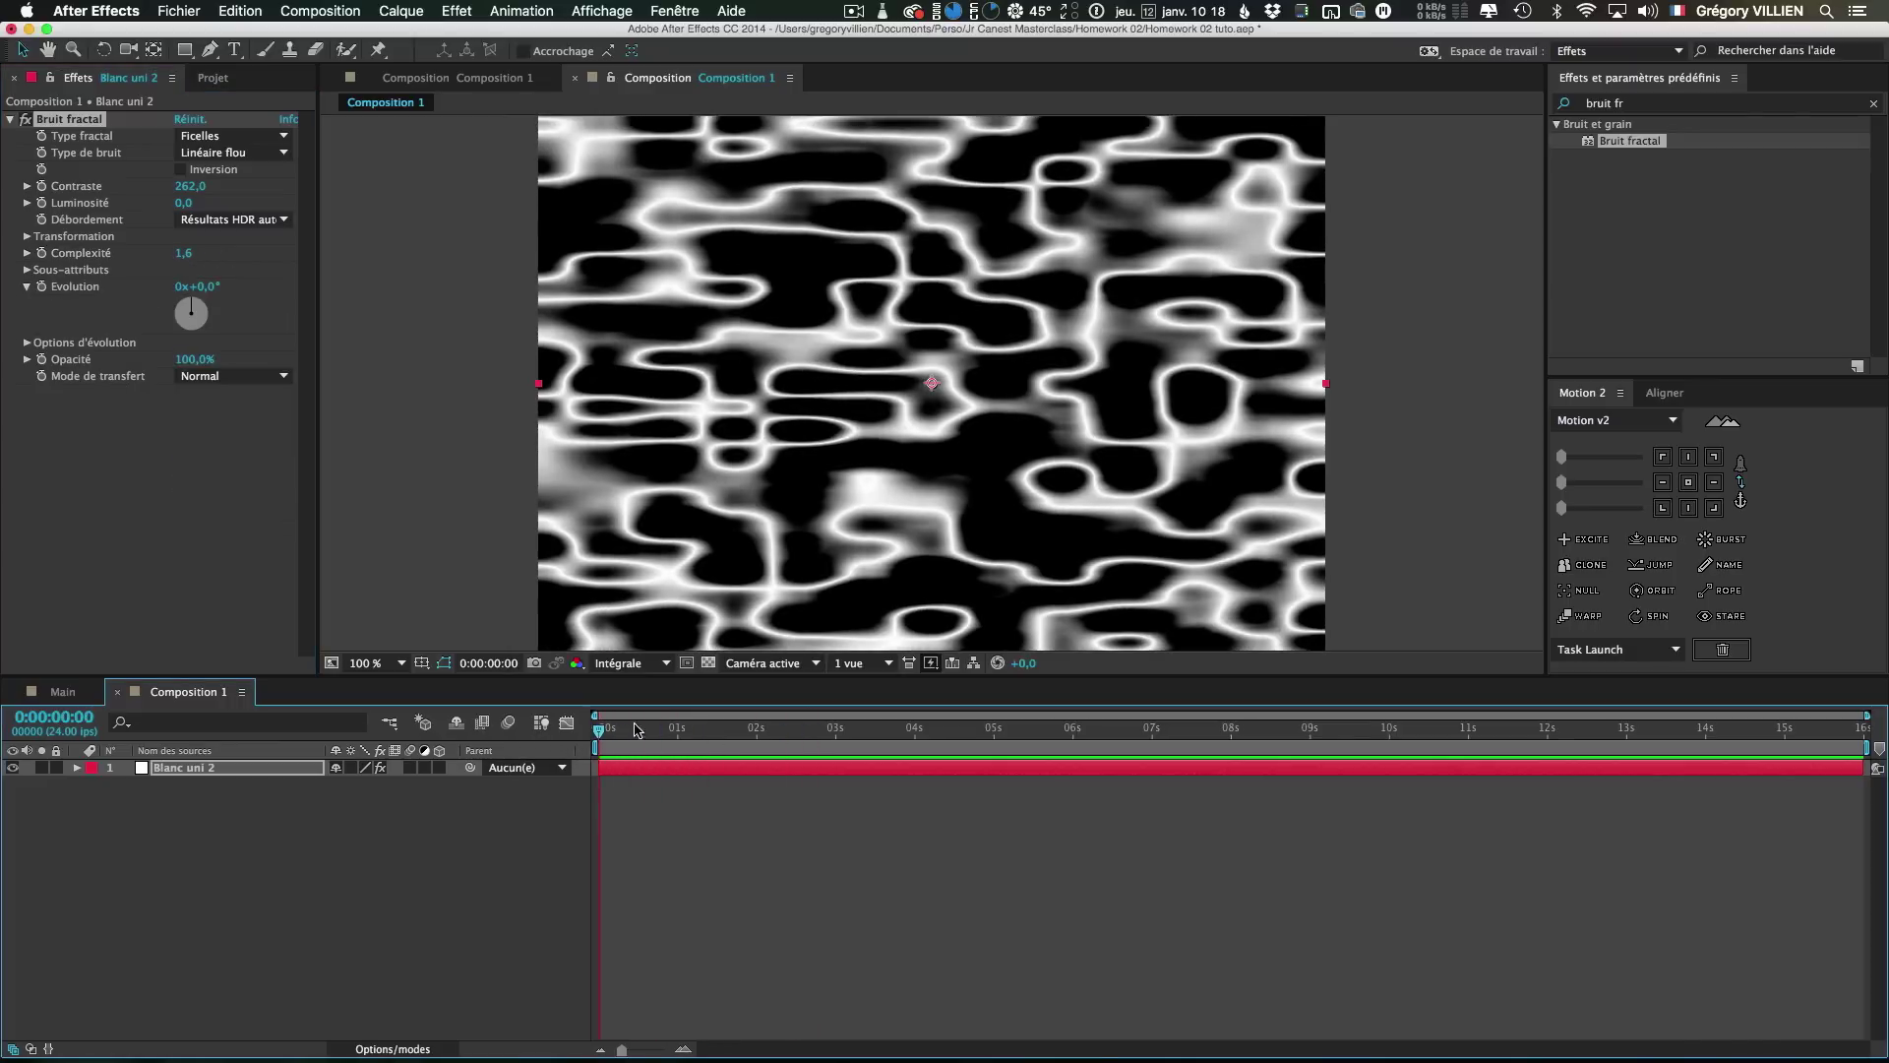
{"action": "mouse_move", "coordinate": [208, 287]}
{"action": "left_mouse_down"}
{"action": "mouse_move", "coordinate": [242, 301]}
{"action": "mouse_move", "coordinate": [212, 295]}
{"action": "left_mouse_up"}
{"action": "left_click", "coordinate": [215, 285]}
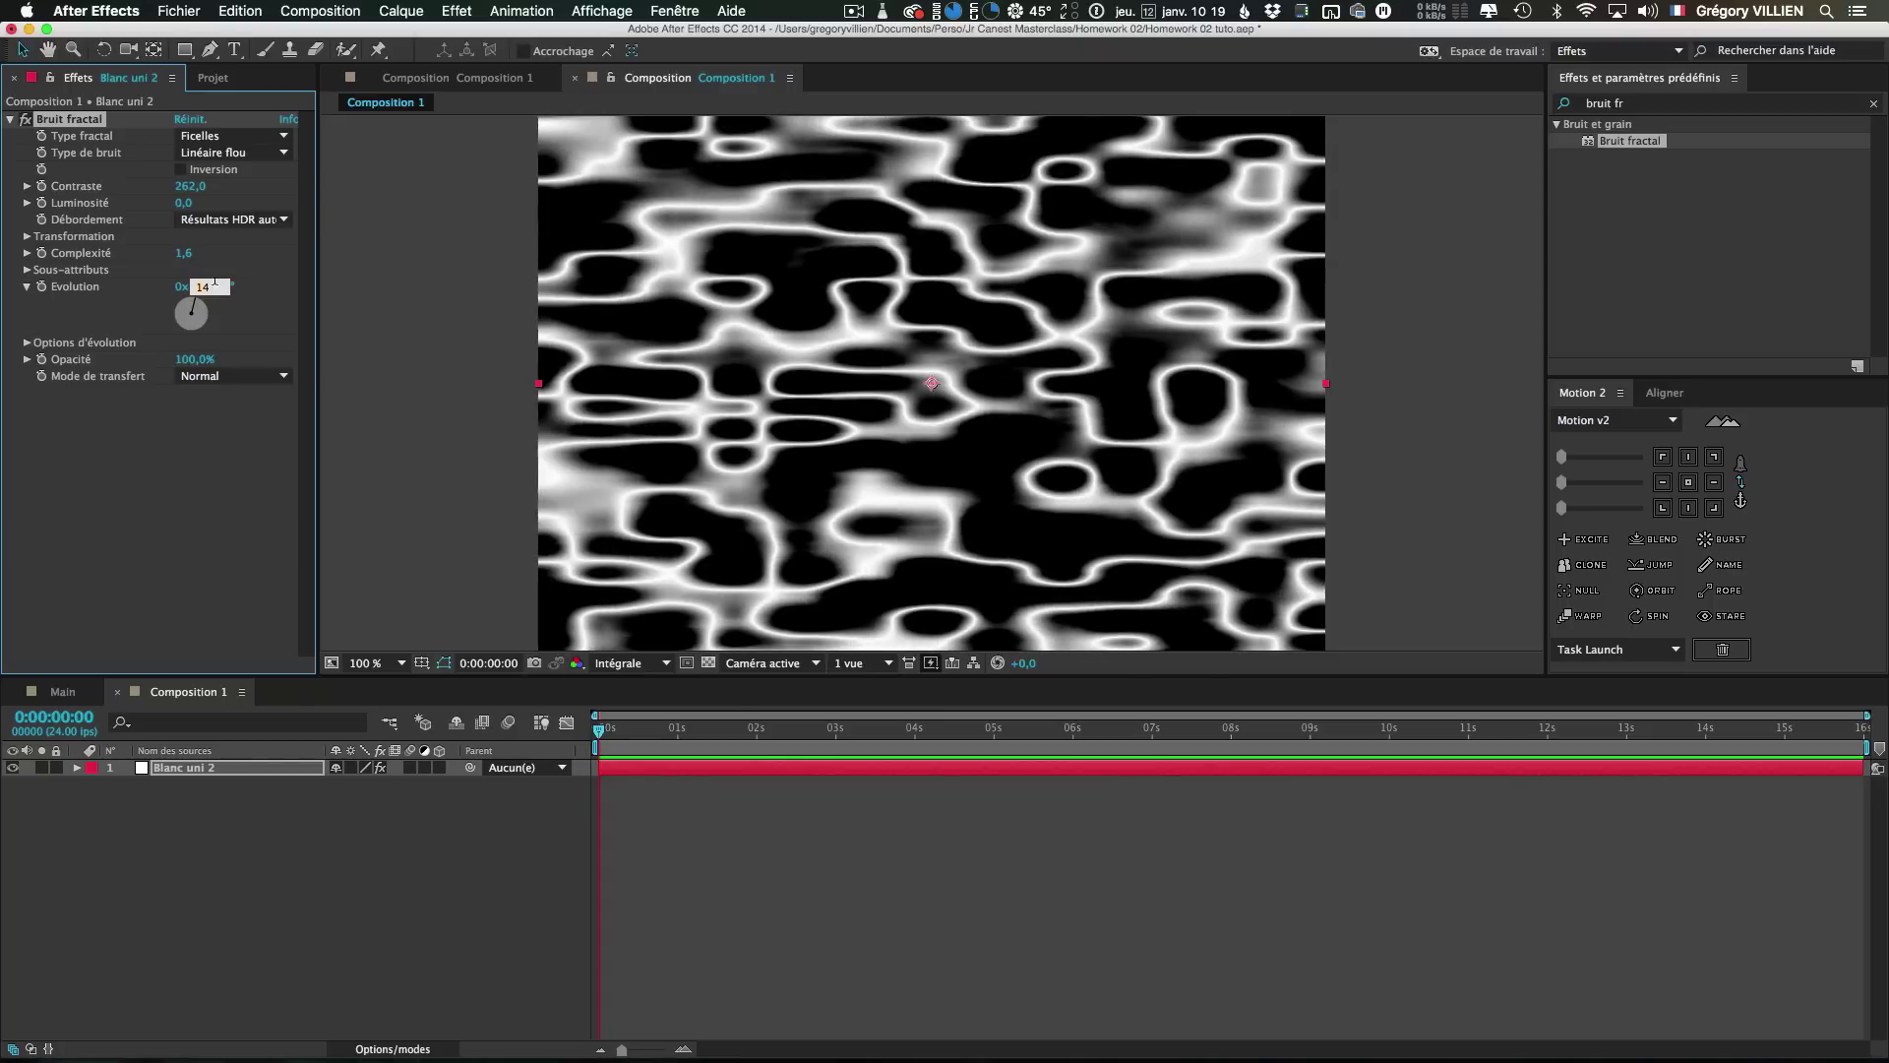
{"action": "type", "text": "0"}
{"action": "key", "text": "Return"}
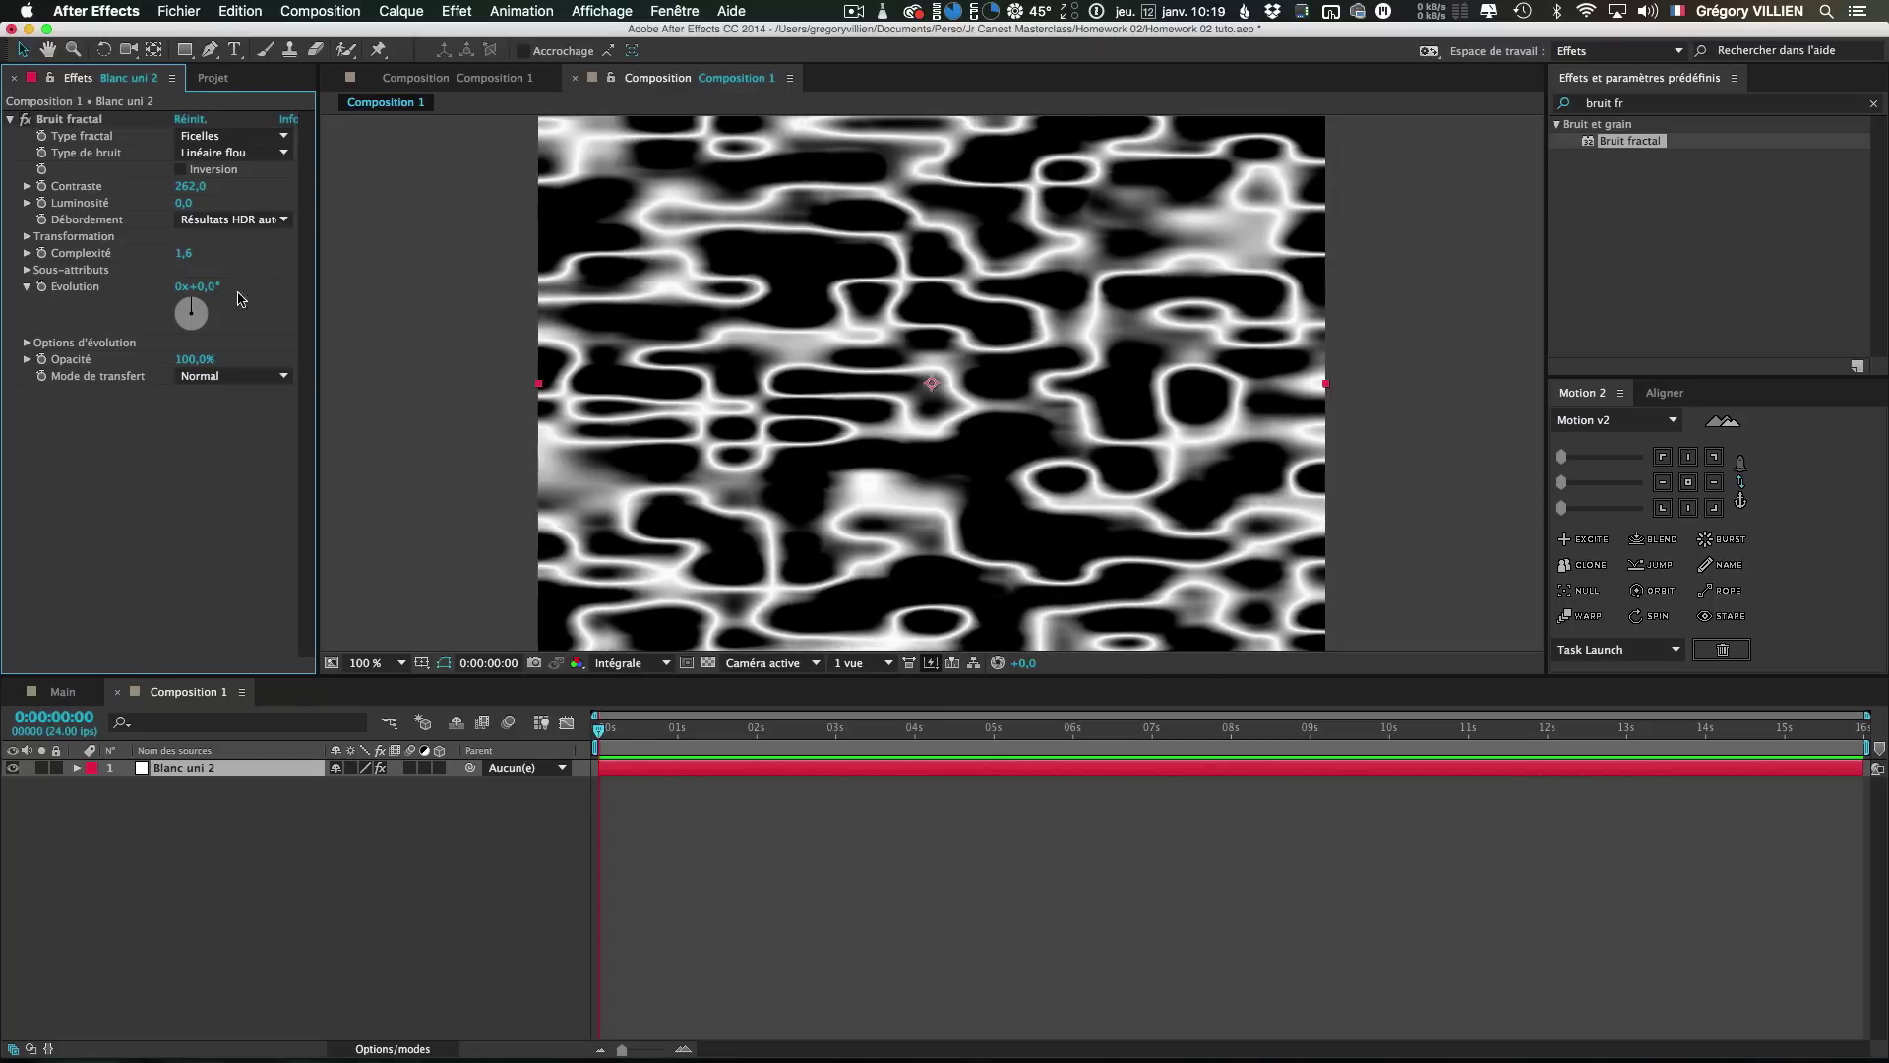
Add the expression time*15 to the Bruit fractal Evolution property and preview the animation
{"action": "left_click", "coordinate": [42, 288], "text": "alt"}
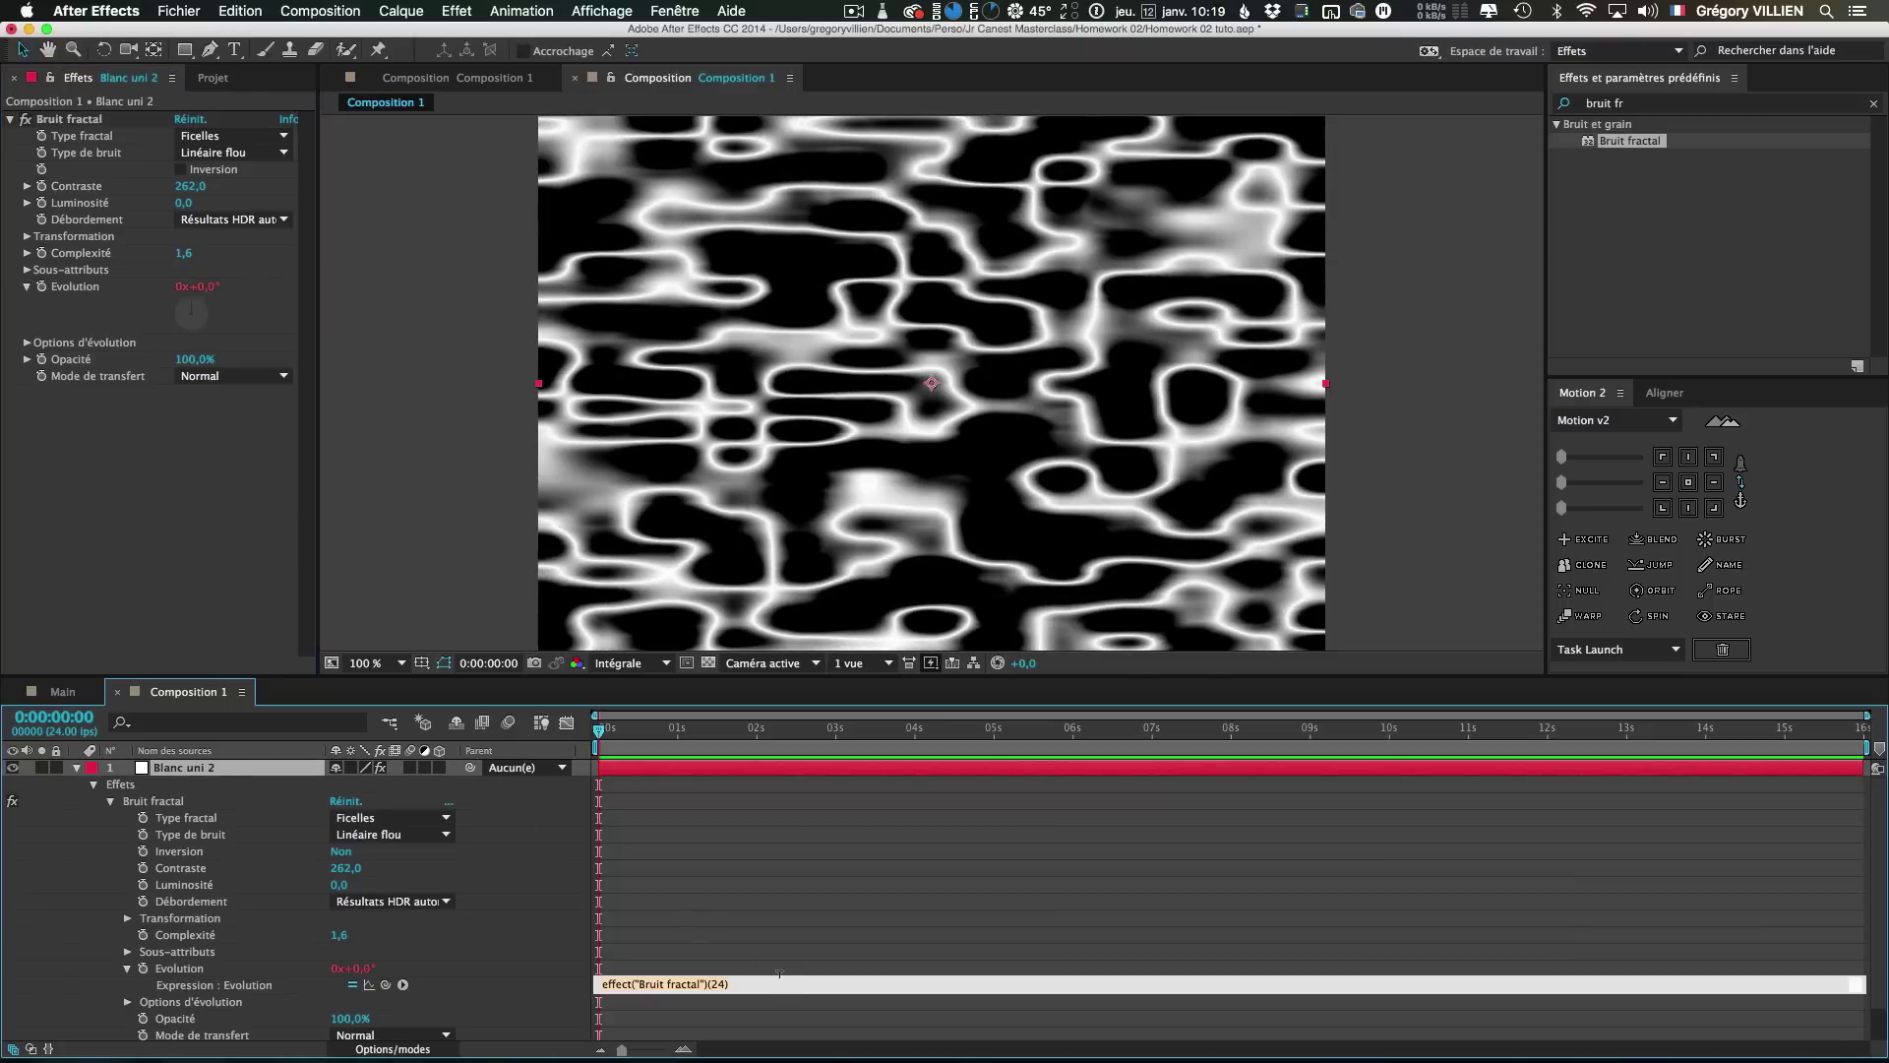
{"action": "type", "text": "time*15"}
{"action": "key", "text": "KP_Enter"}
{"action": "key", "text": "space"}
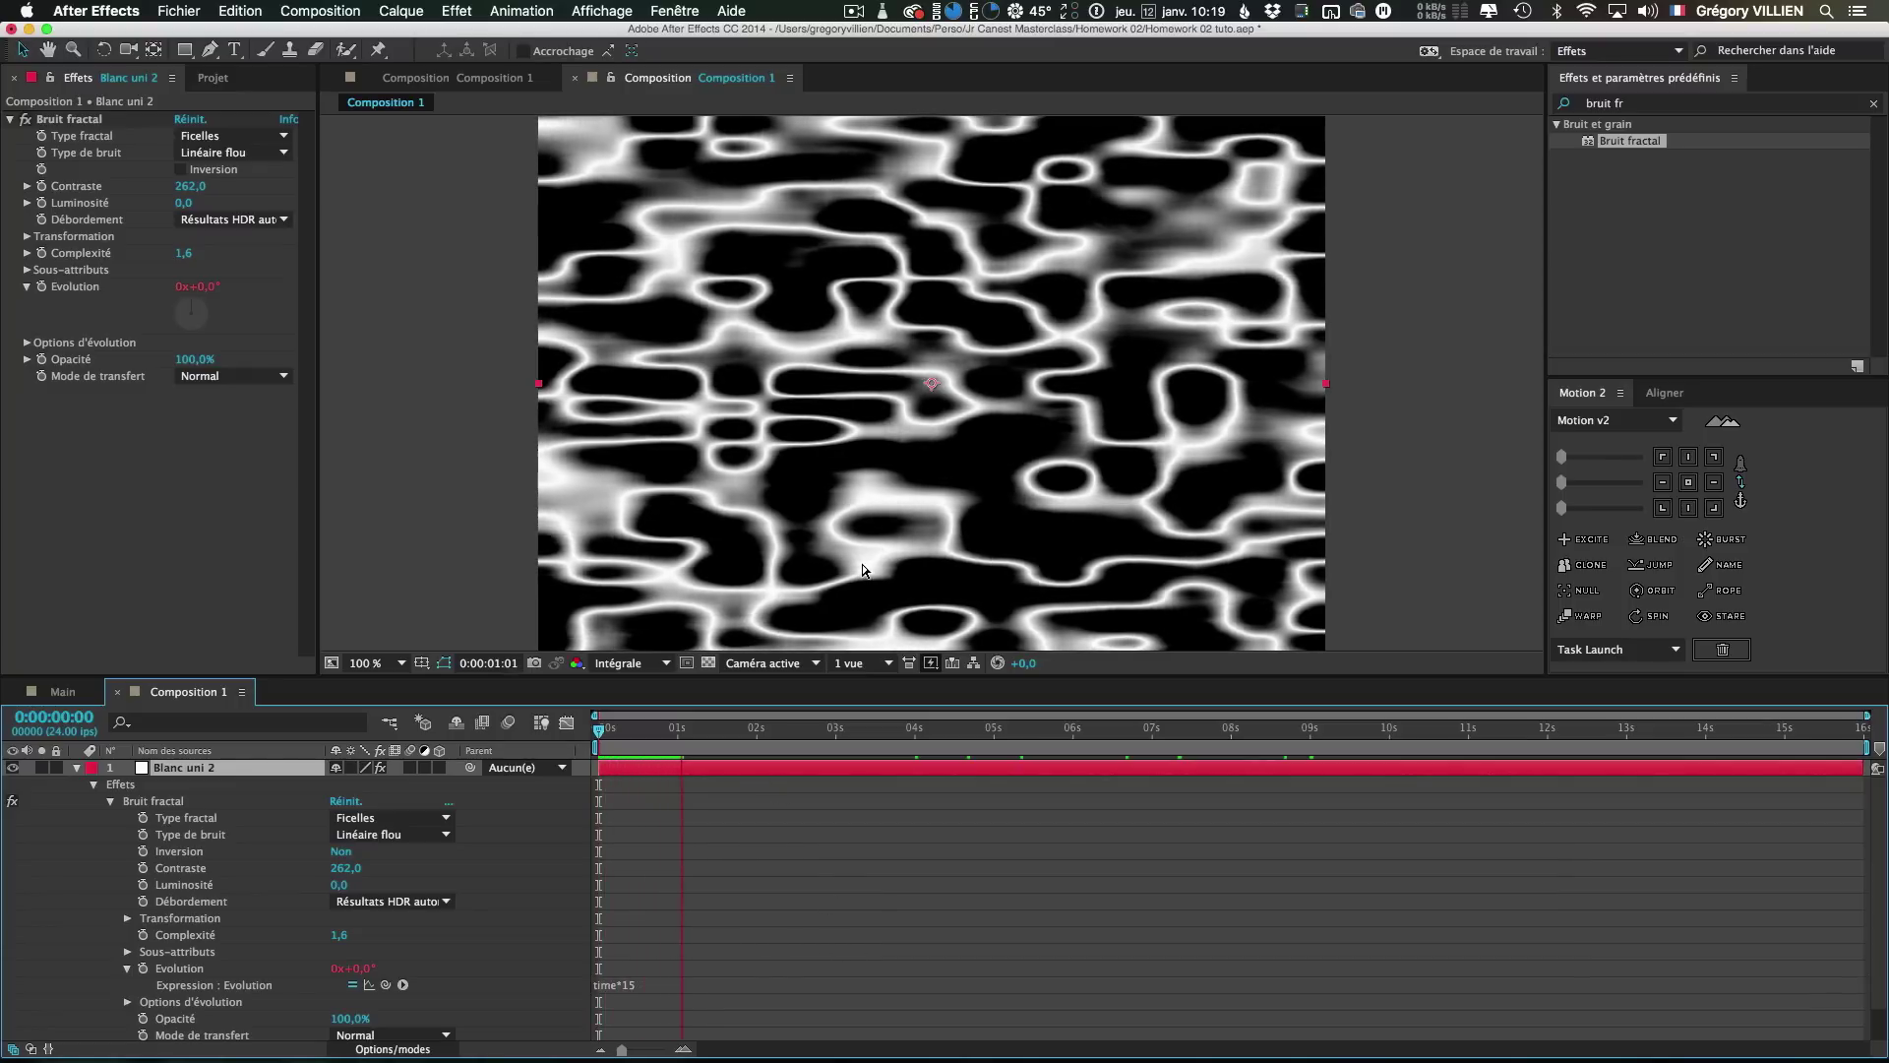
Change the Evolution expression to time*30 and preview the faster animation
{"action": "left_click", "coordinate": [648, 983]}
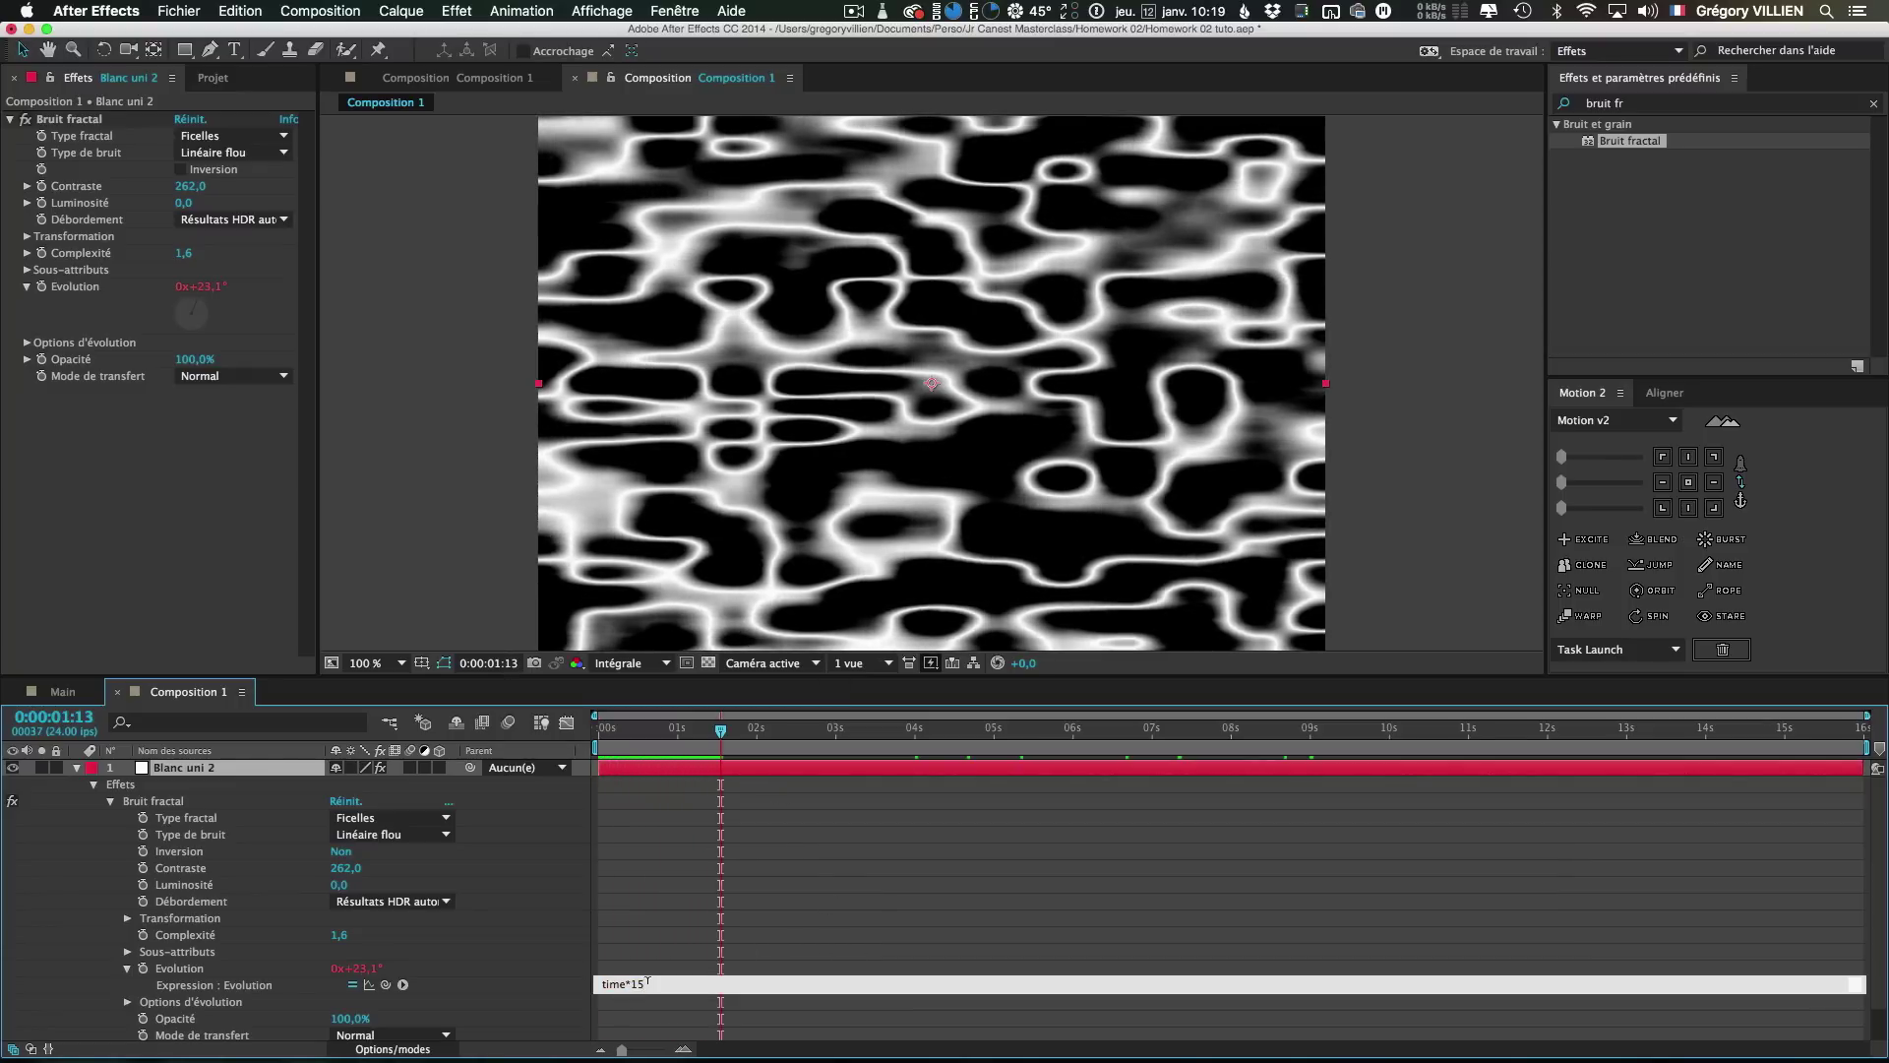
{"action": "type", "text": "30"}
{"action": "key", "text": "KP_Enter"}
{"action": "key", "text": "space"}
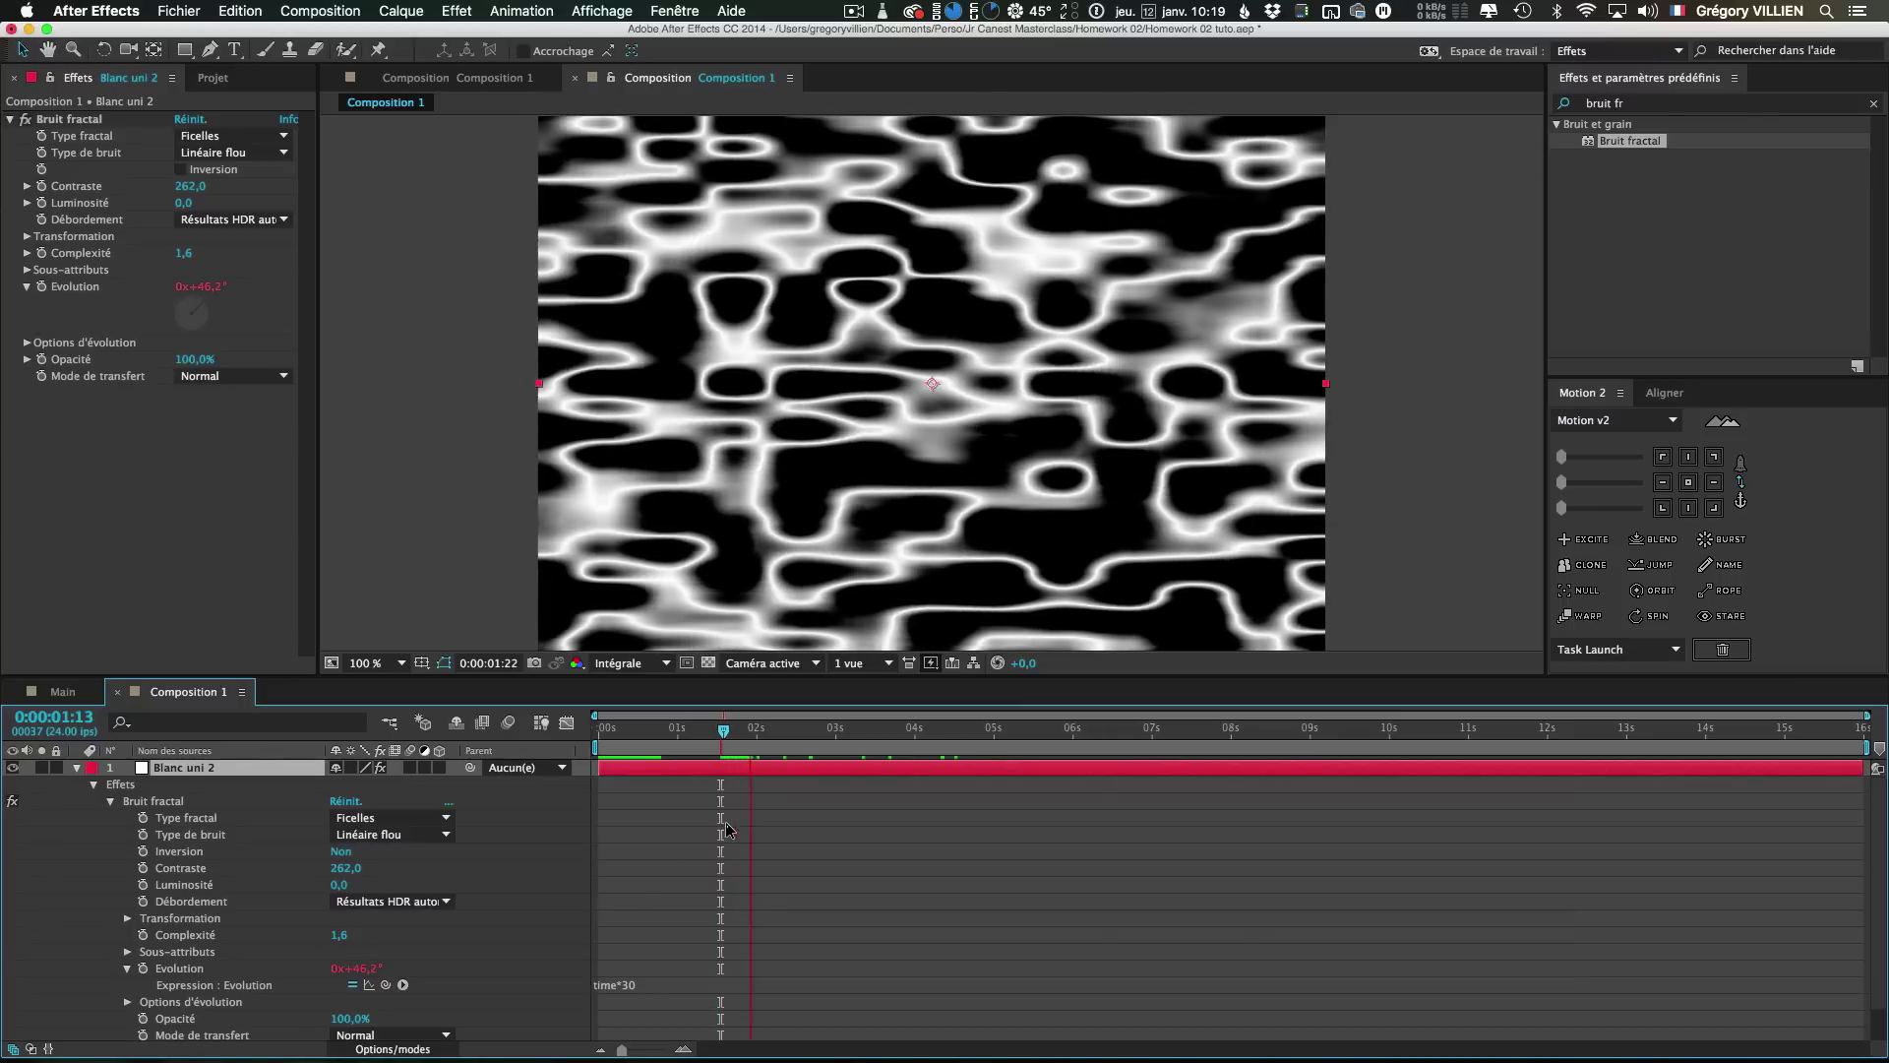
{"action": "key", "text": "space"}
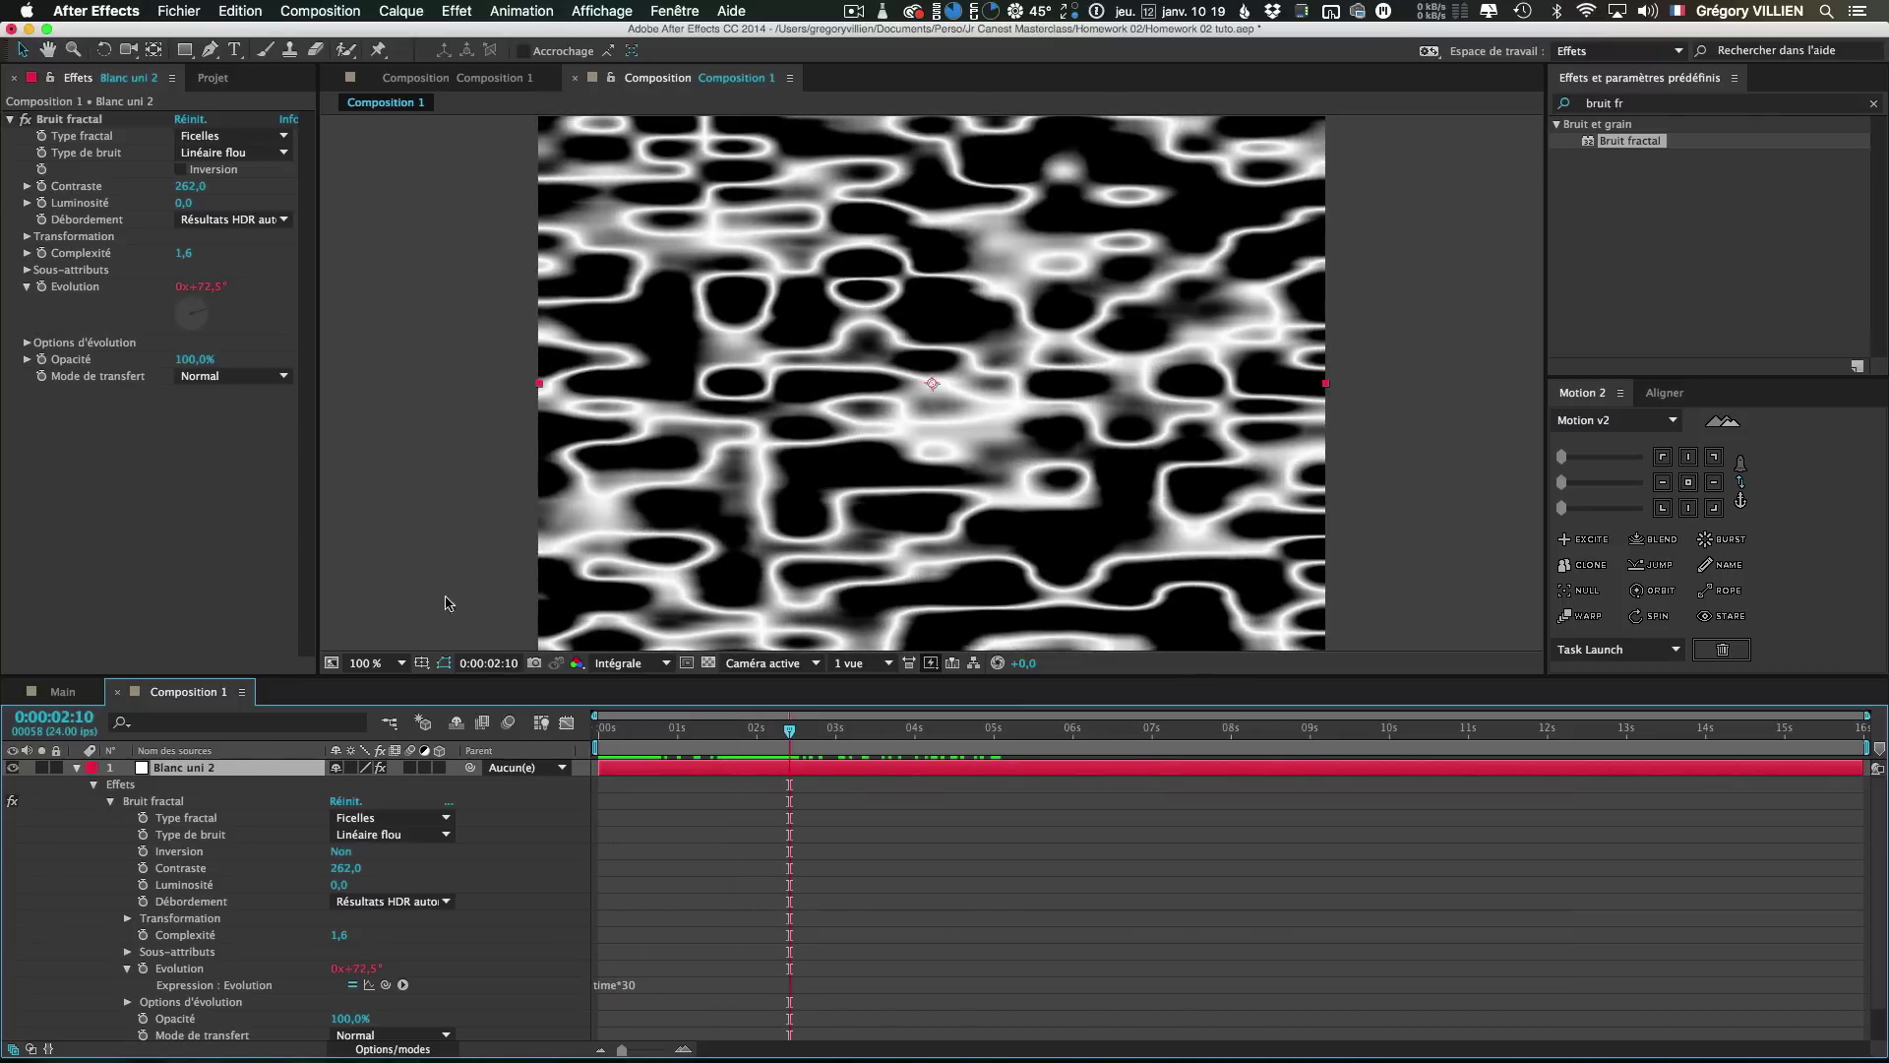
{"action": "left_click_drag", "start_coordinate": [668, 731], "coordinate": [744, 731]}
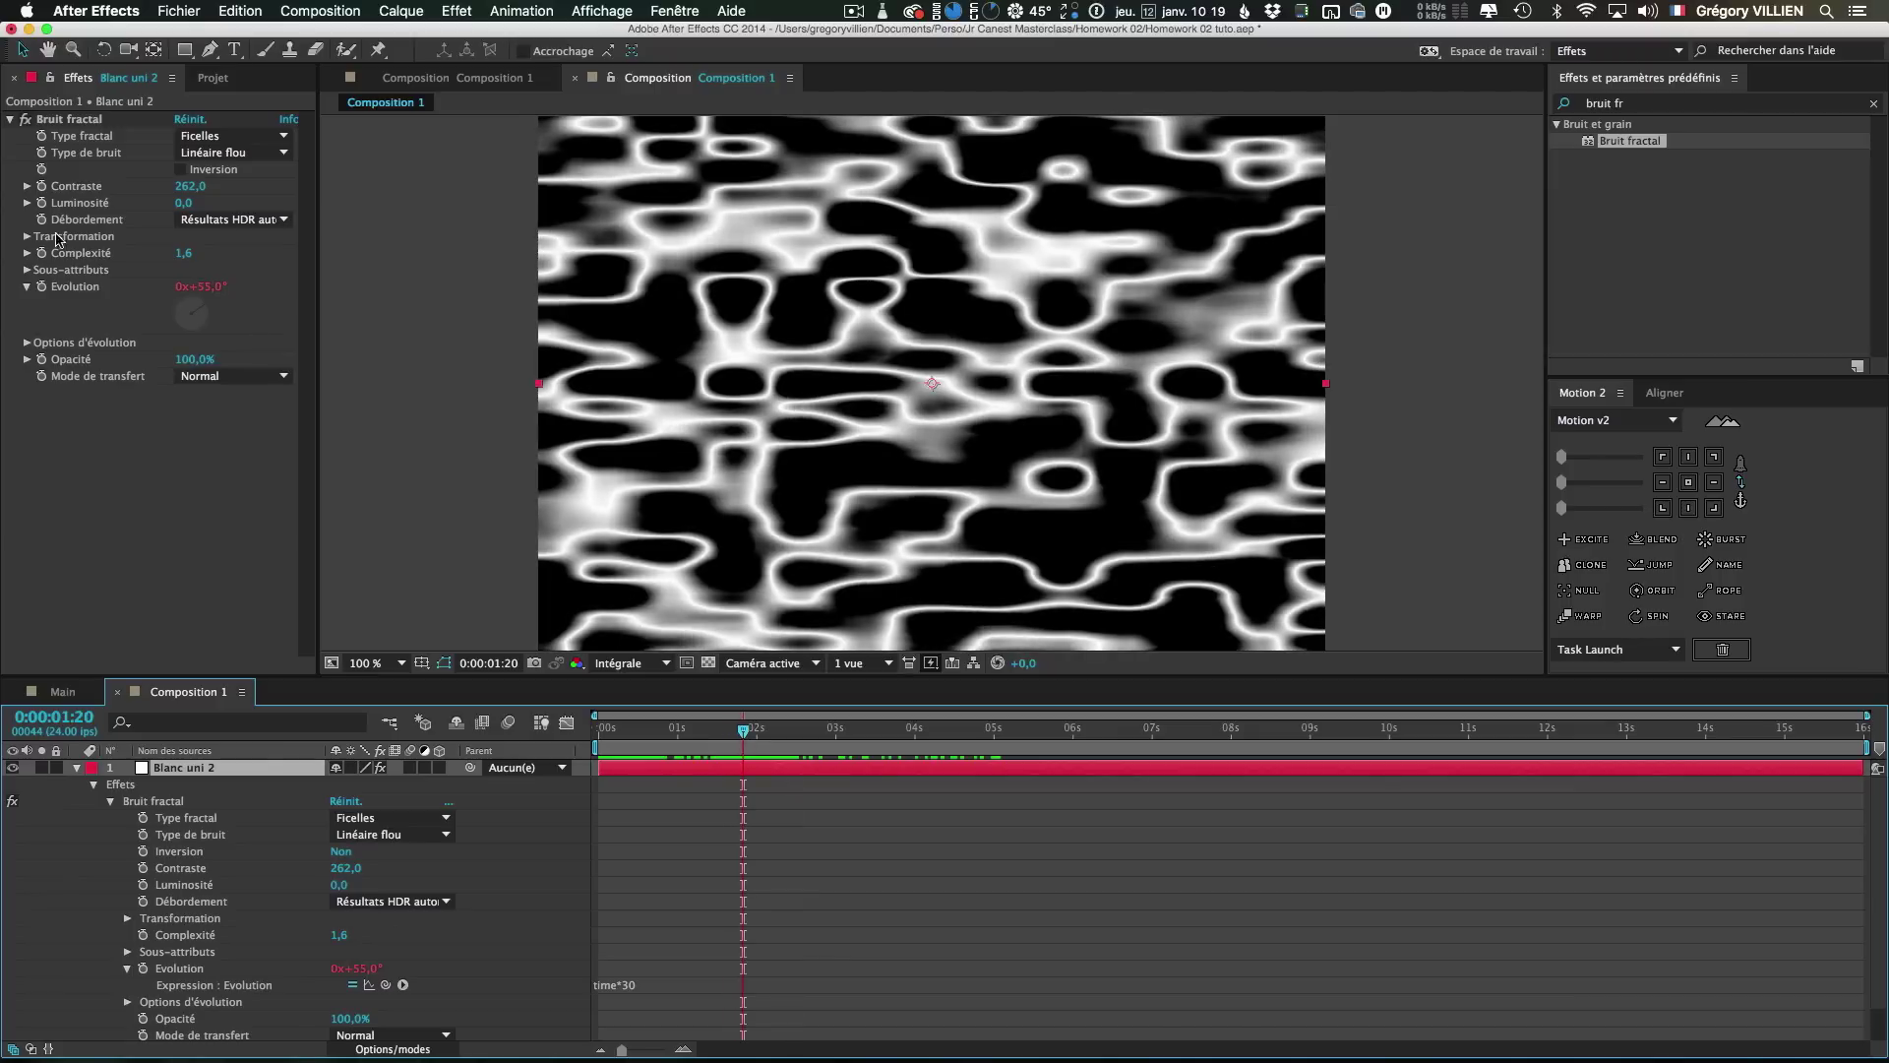
Try shifting the noise vertically by setting the Décalage de turbulence to 400,0 and 282,0
{"action": "left_click", "coordinate": [27, 237]}
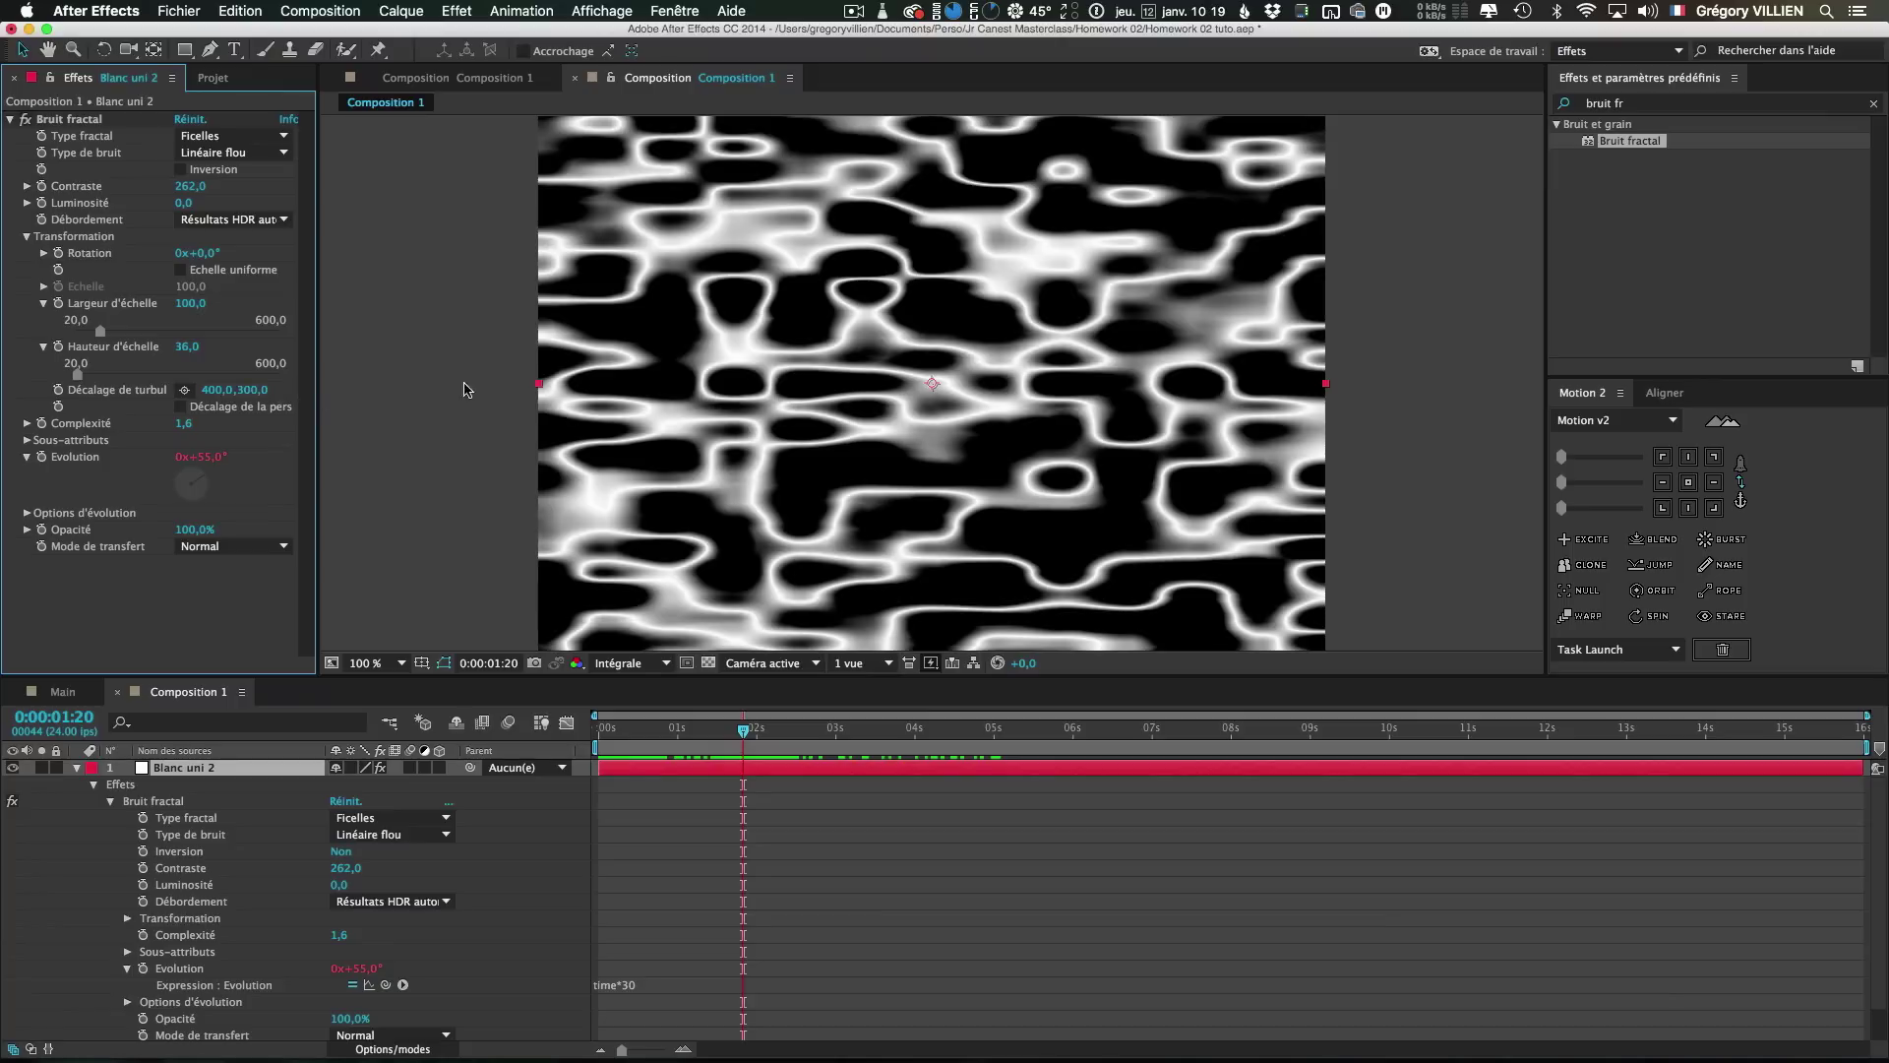
{"action": "left_click", "coordinate": [224, 390]}
{"action": "key", "text": "Tab"}
{"action": "type", "text": "332"}
{"action": "key", "text": "Return"}
{"action": "left_click_drag", "start_coordinate": [300, 395], "coordinate": [226, 413]}
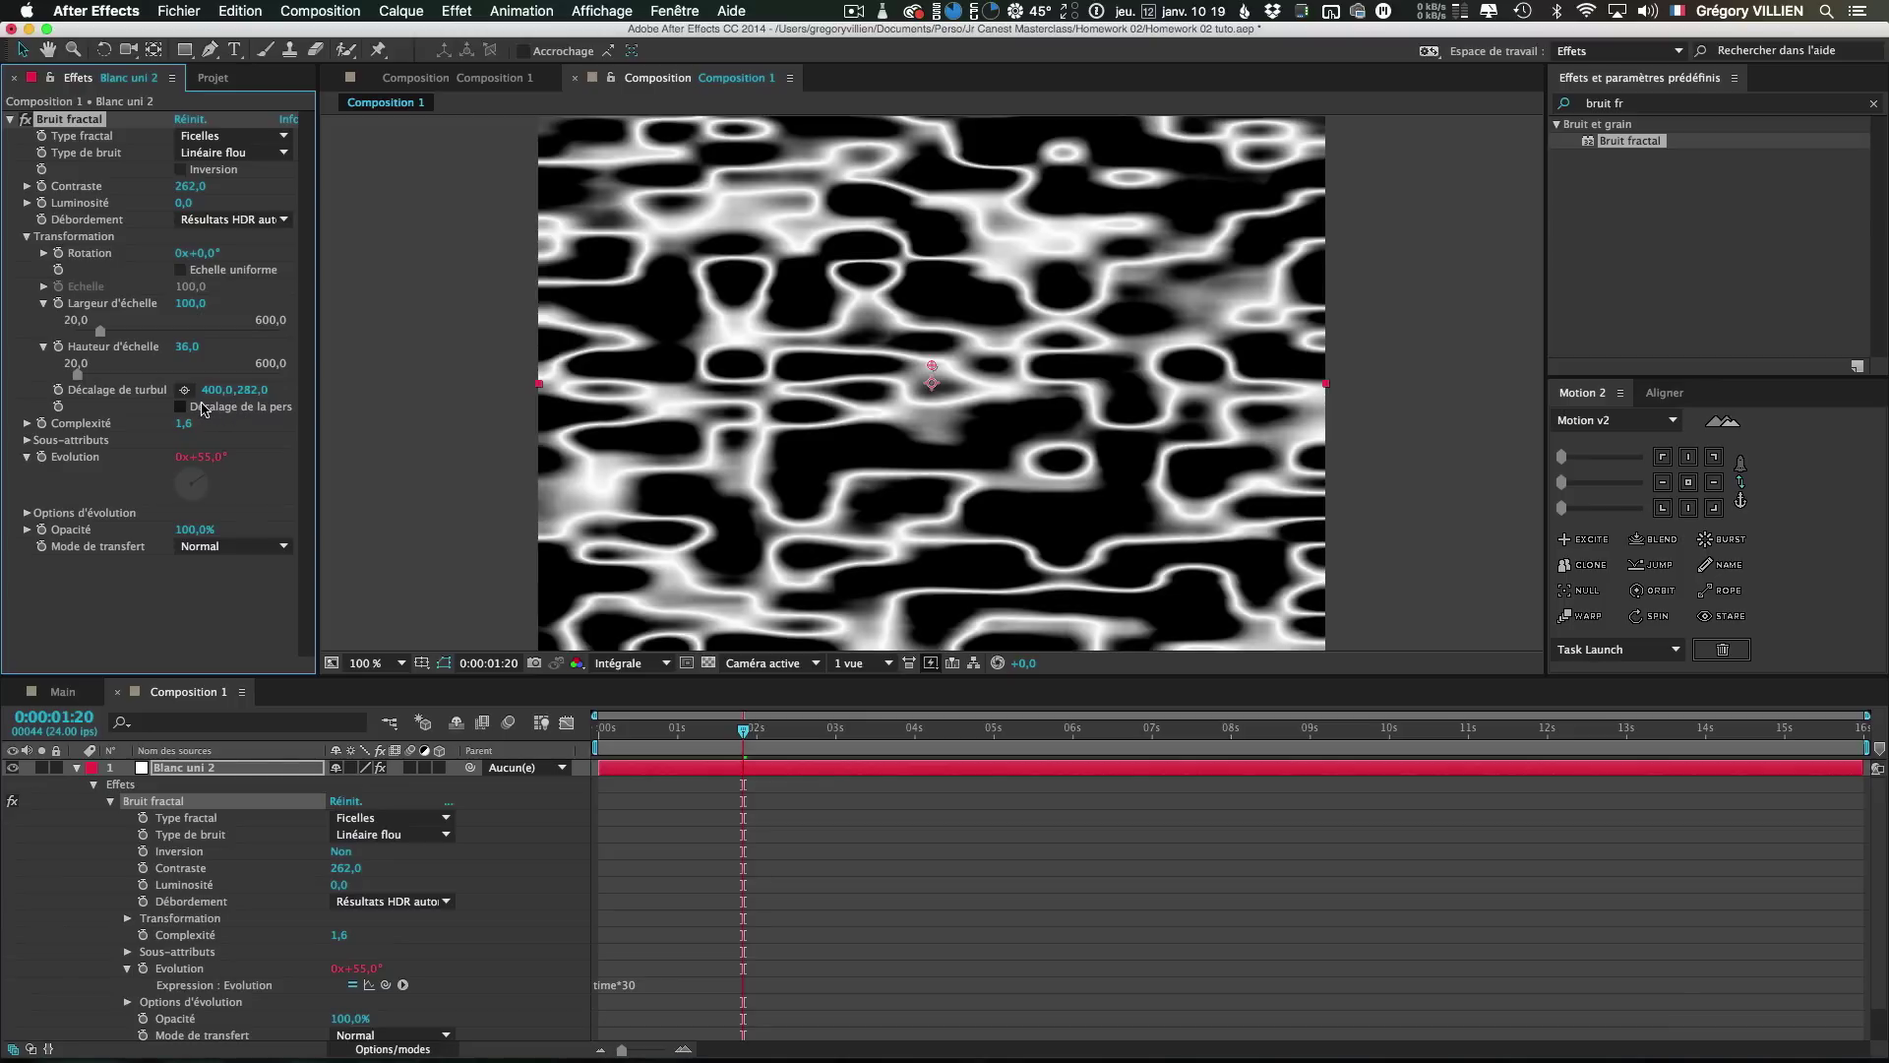
Add the expression time*[0,30] to the Décalage de turbulence property and preview the vertical drift
{"action": "left_click", "coordinate": [58, 389], "text": "alt"}
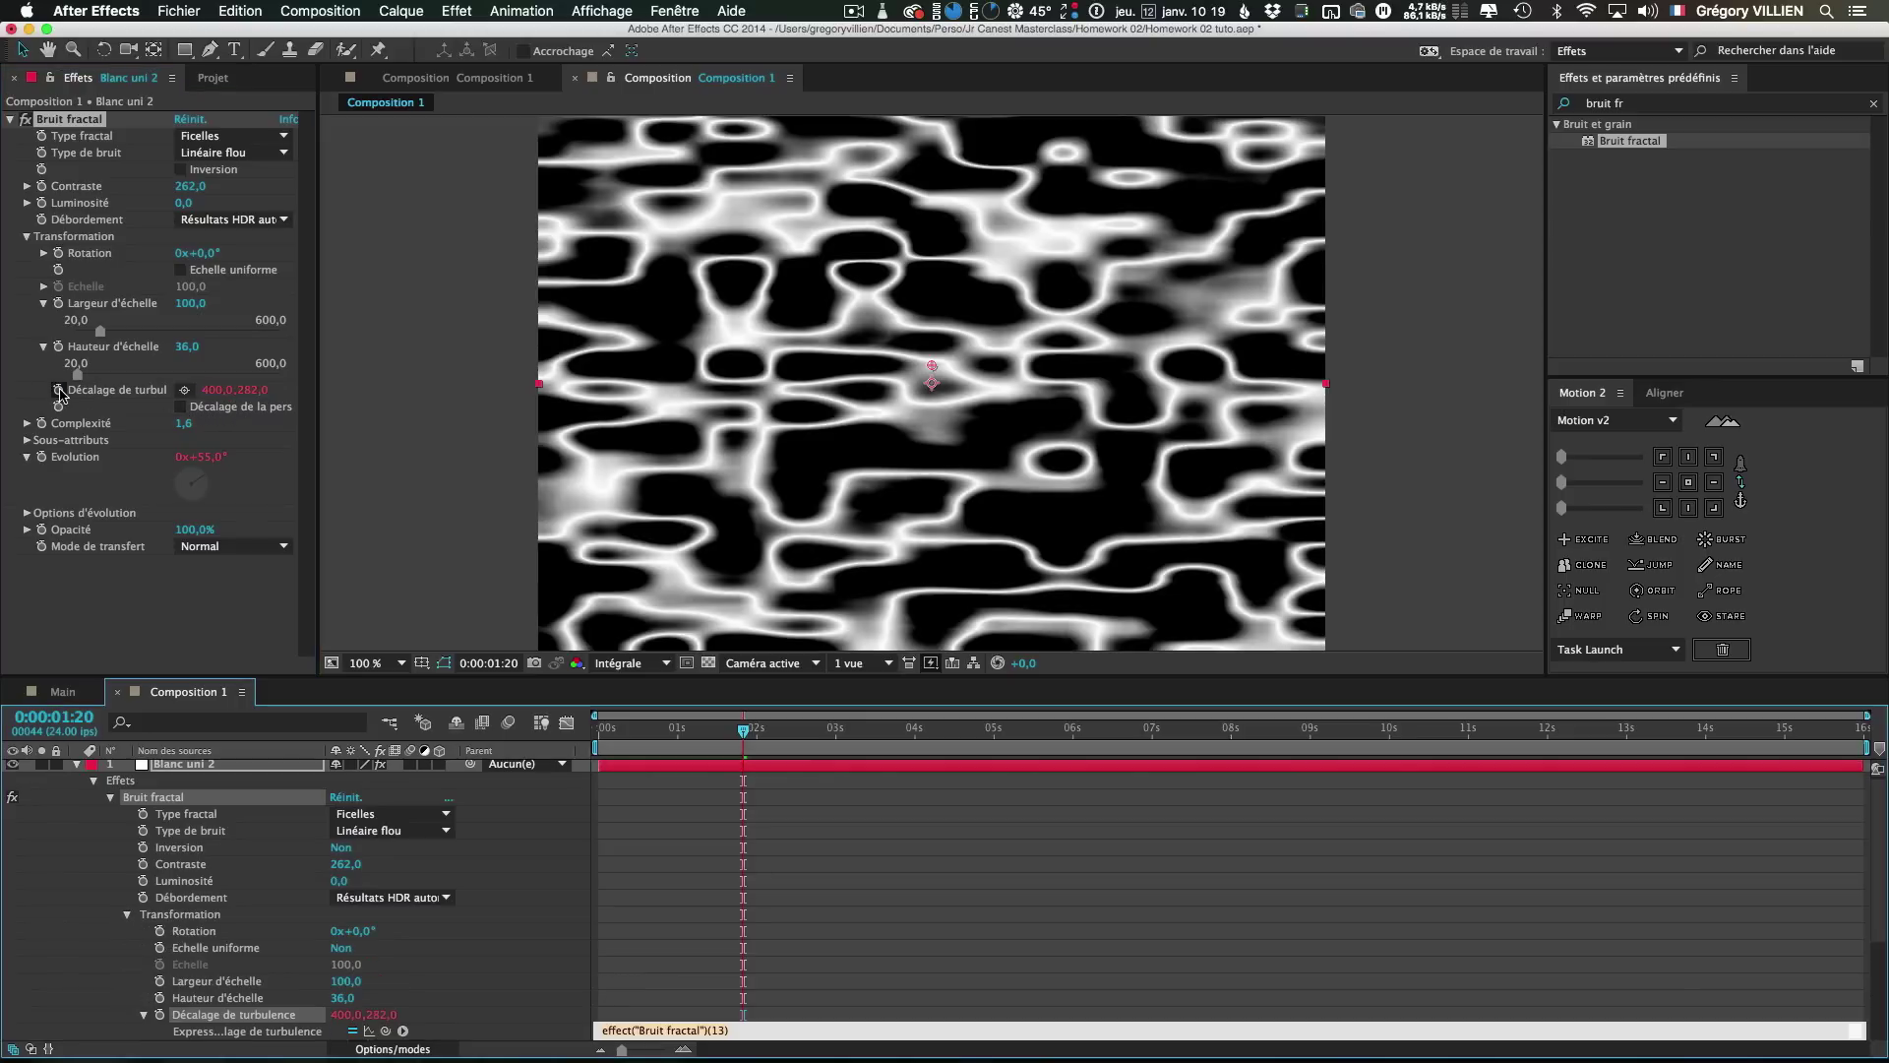
{"action": "type", "text": "time*"}
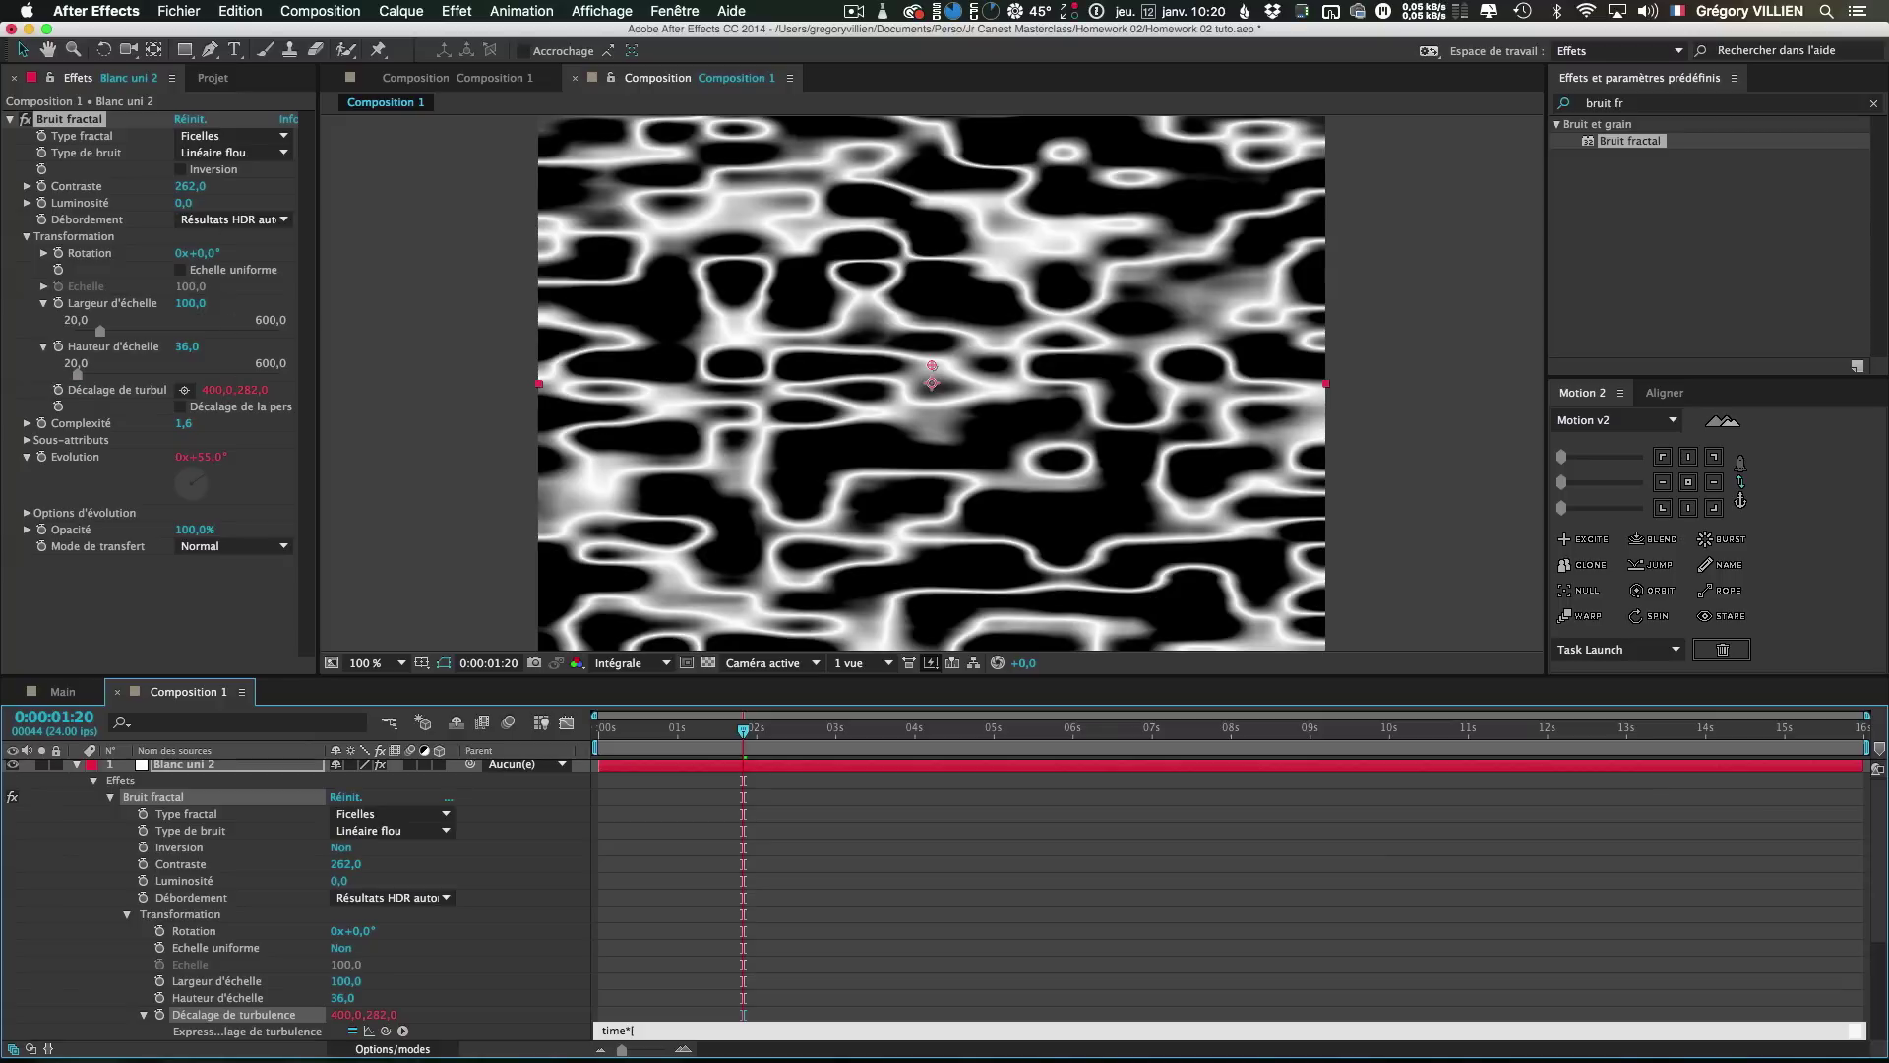
{"action": "type", "text": "["}
{"action": "type", "text": "0,"}
{"action": "type", "text": "30]"}
{"action": "left_click", "coordinate": [711, 826]}
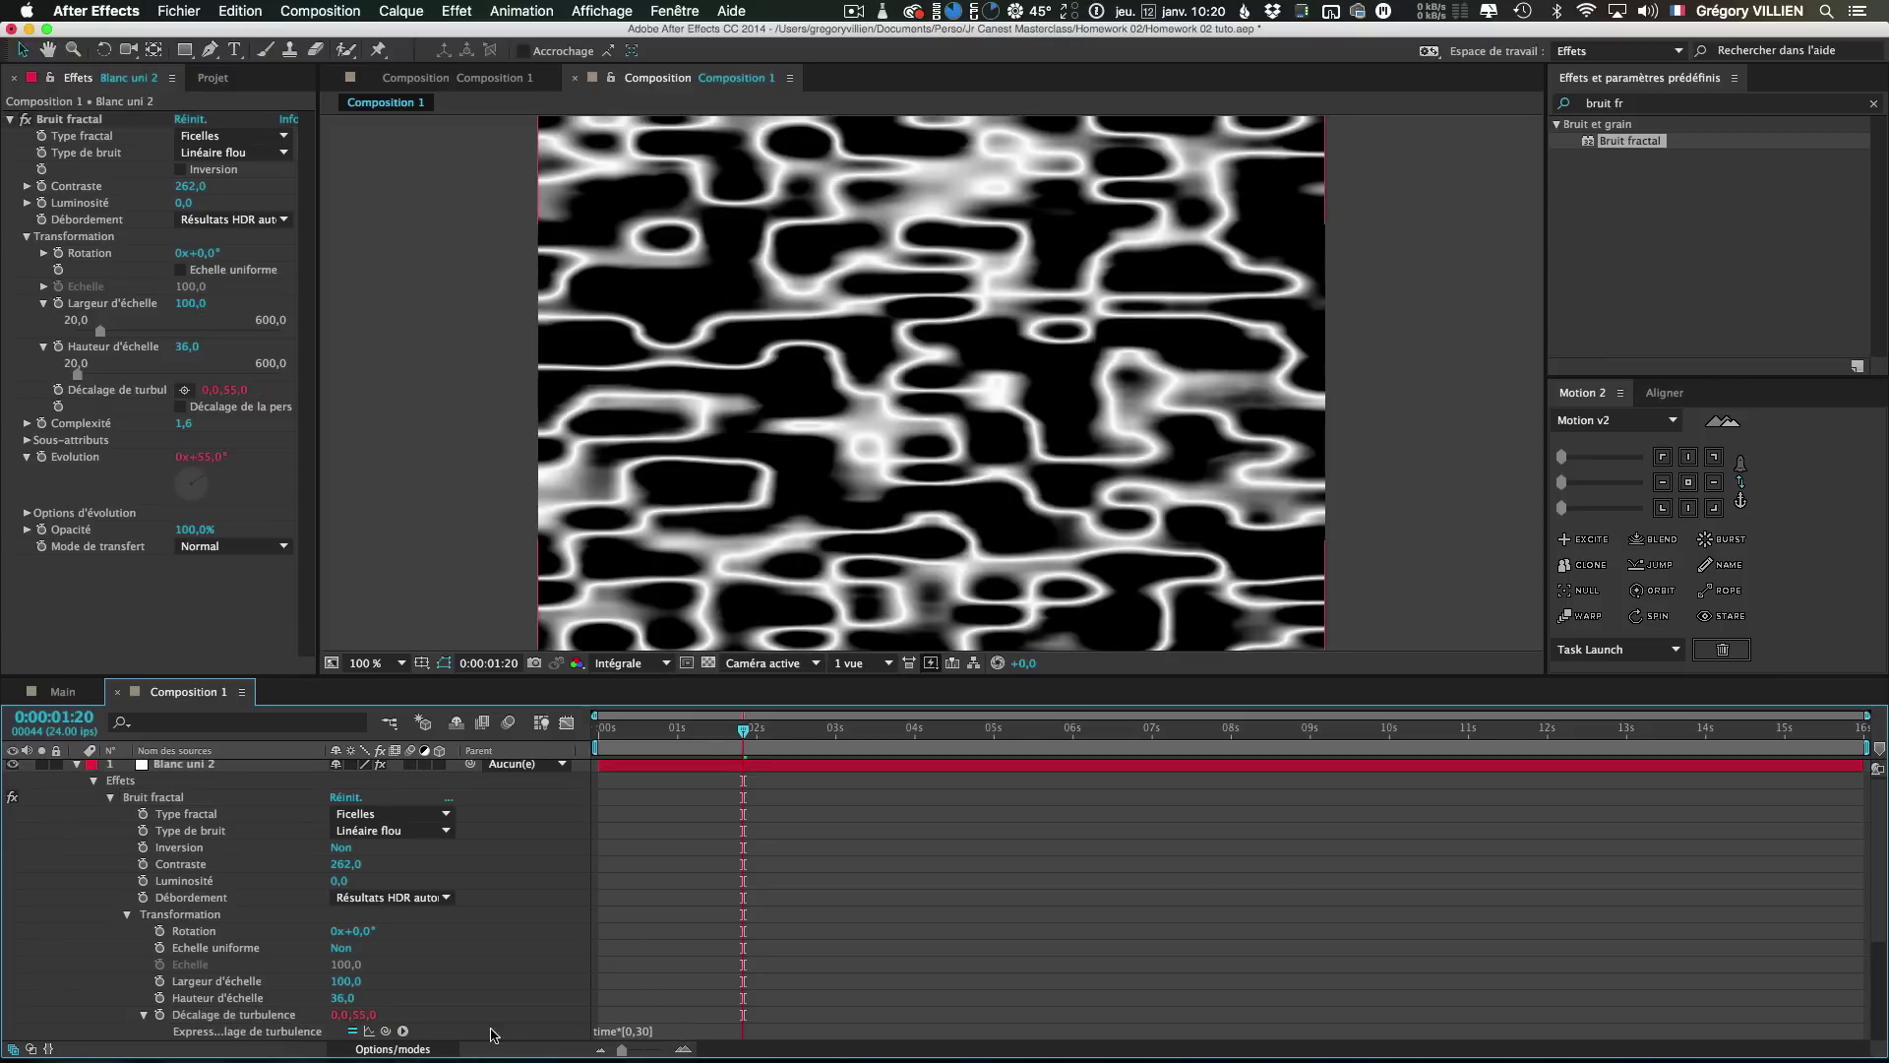
{"action": "left_click_drag", "start_coordinate": [634, 730], "coordinate": [796, 733]}
{"action": "key", "text": "space"}
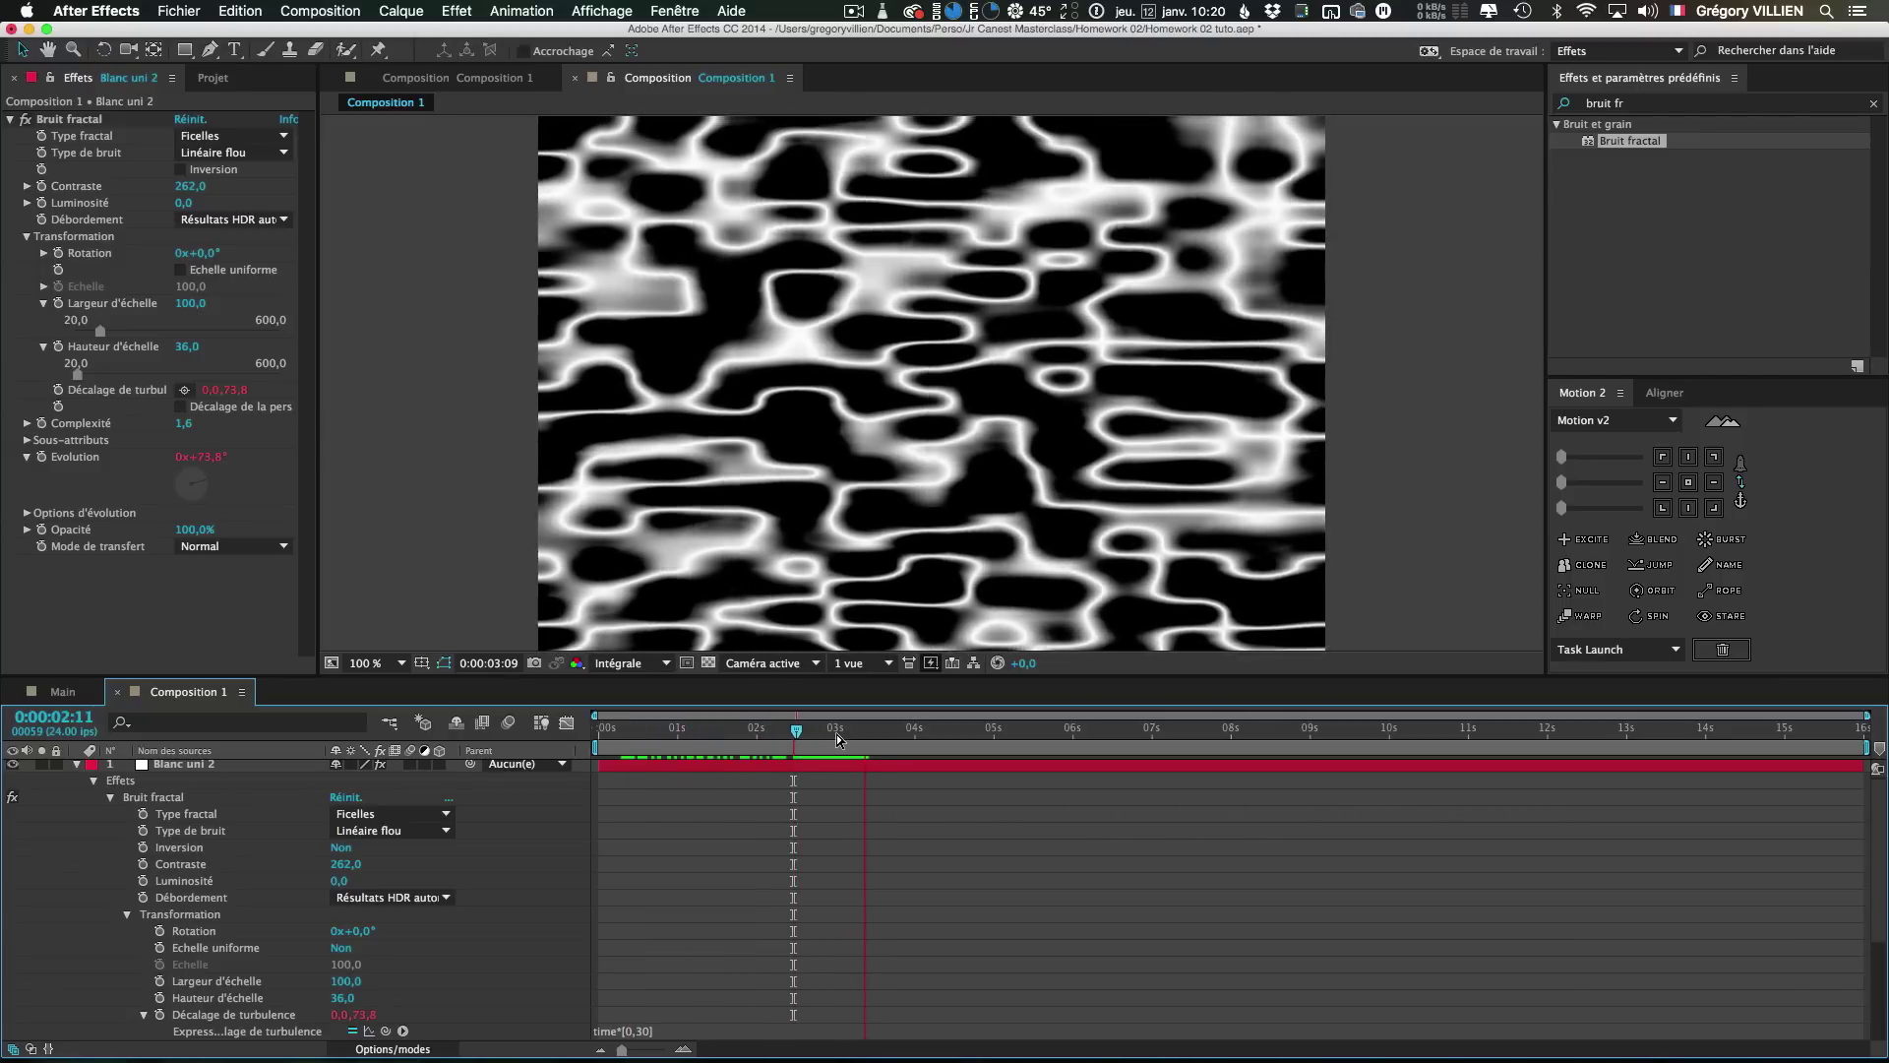
Change the Décalage de turbulence expression to time*[0,15] and preview the slower vertical drift
{"action": "left_click", "coordinate": [648, 1029]}
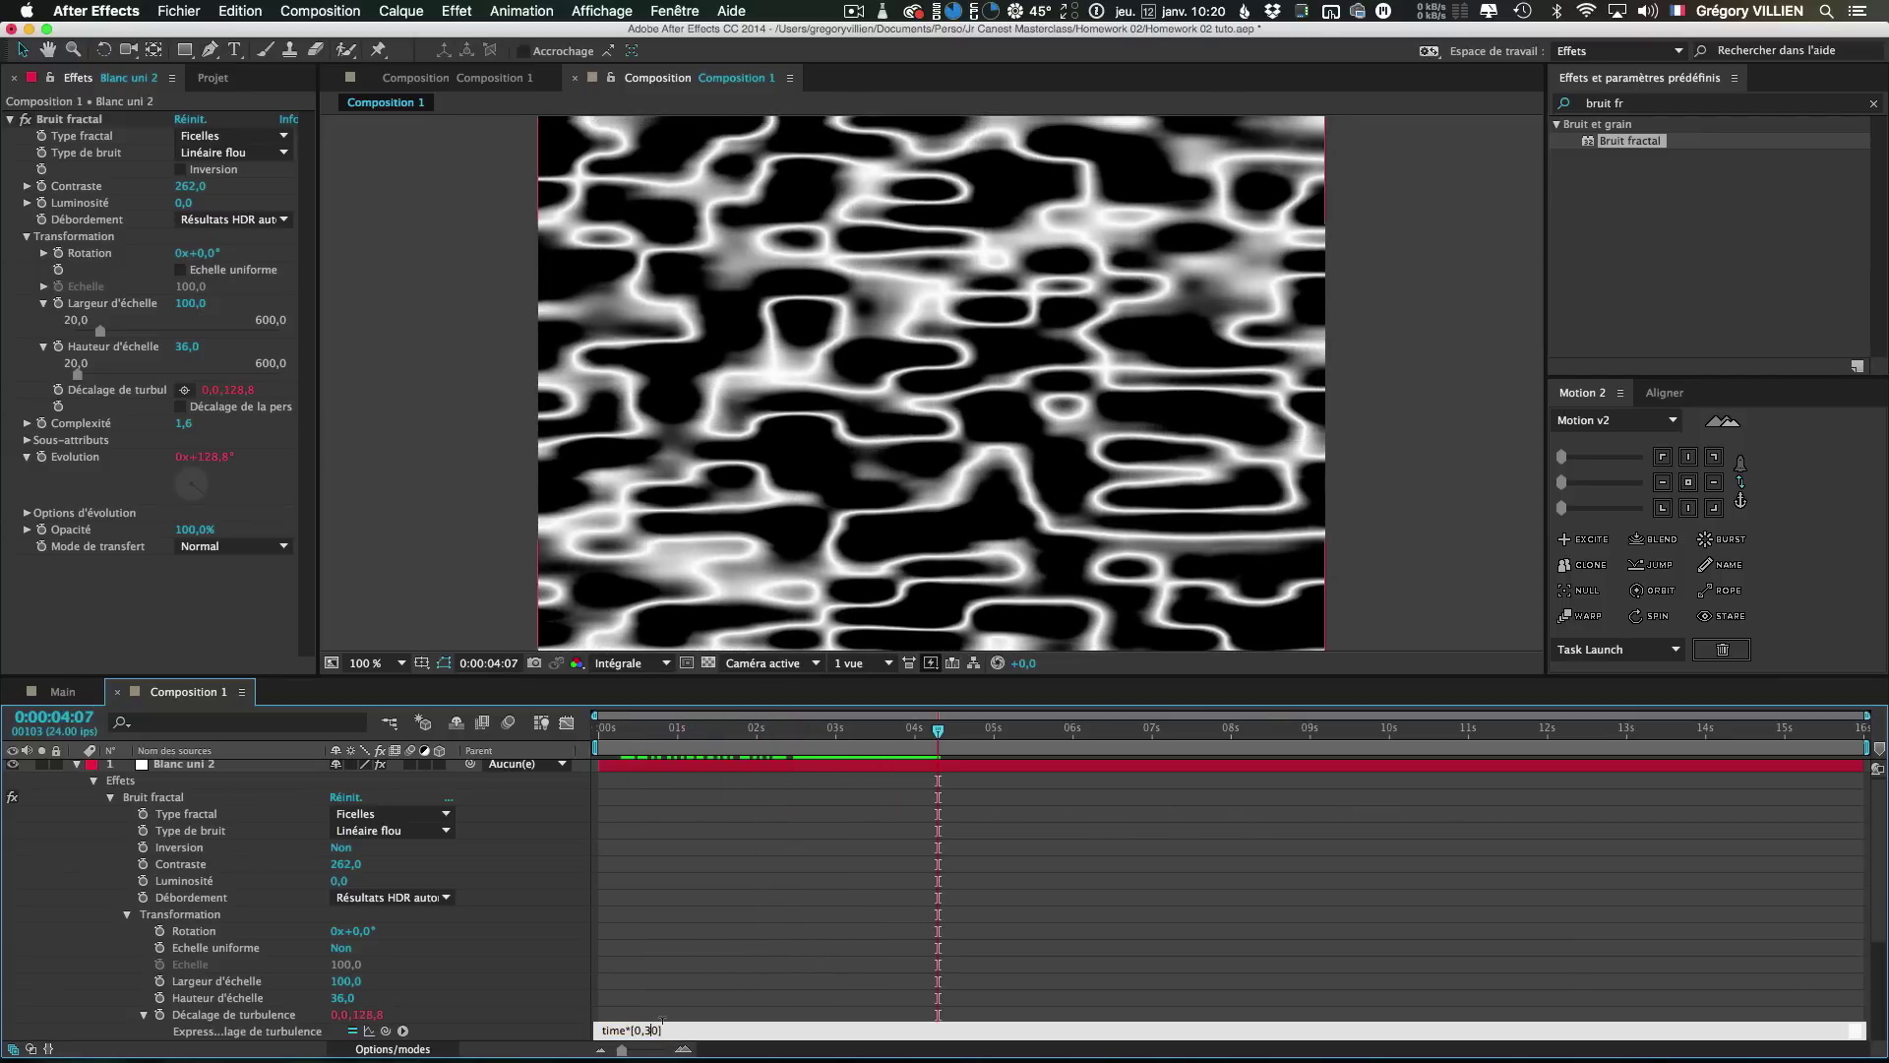
{"action": "left_click", "coordinate": [712, 868]}
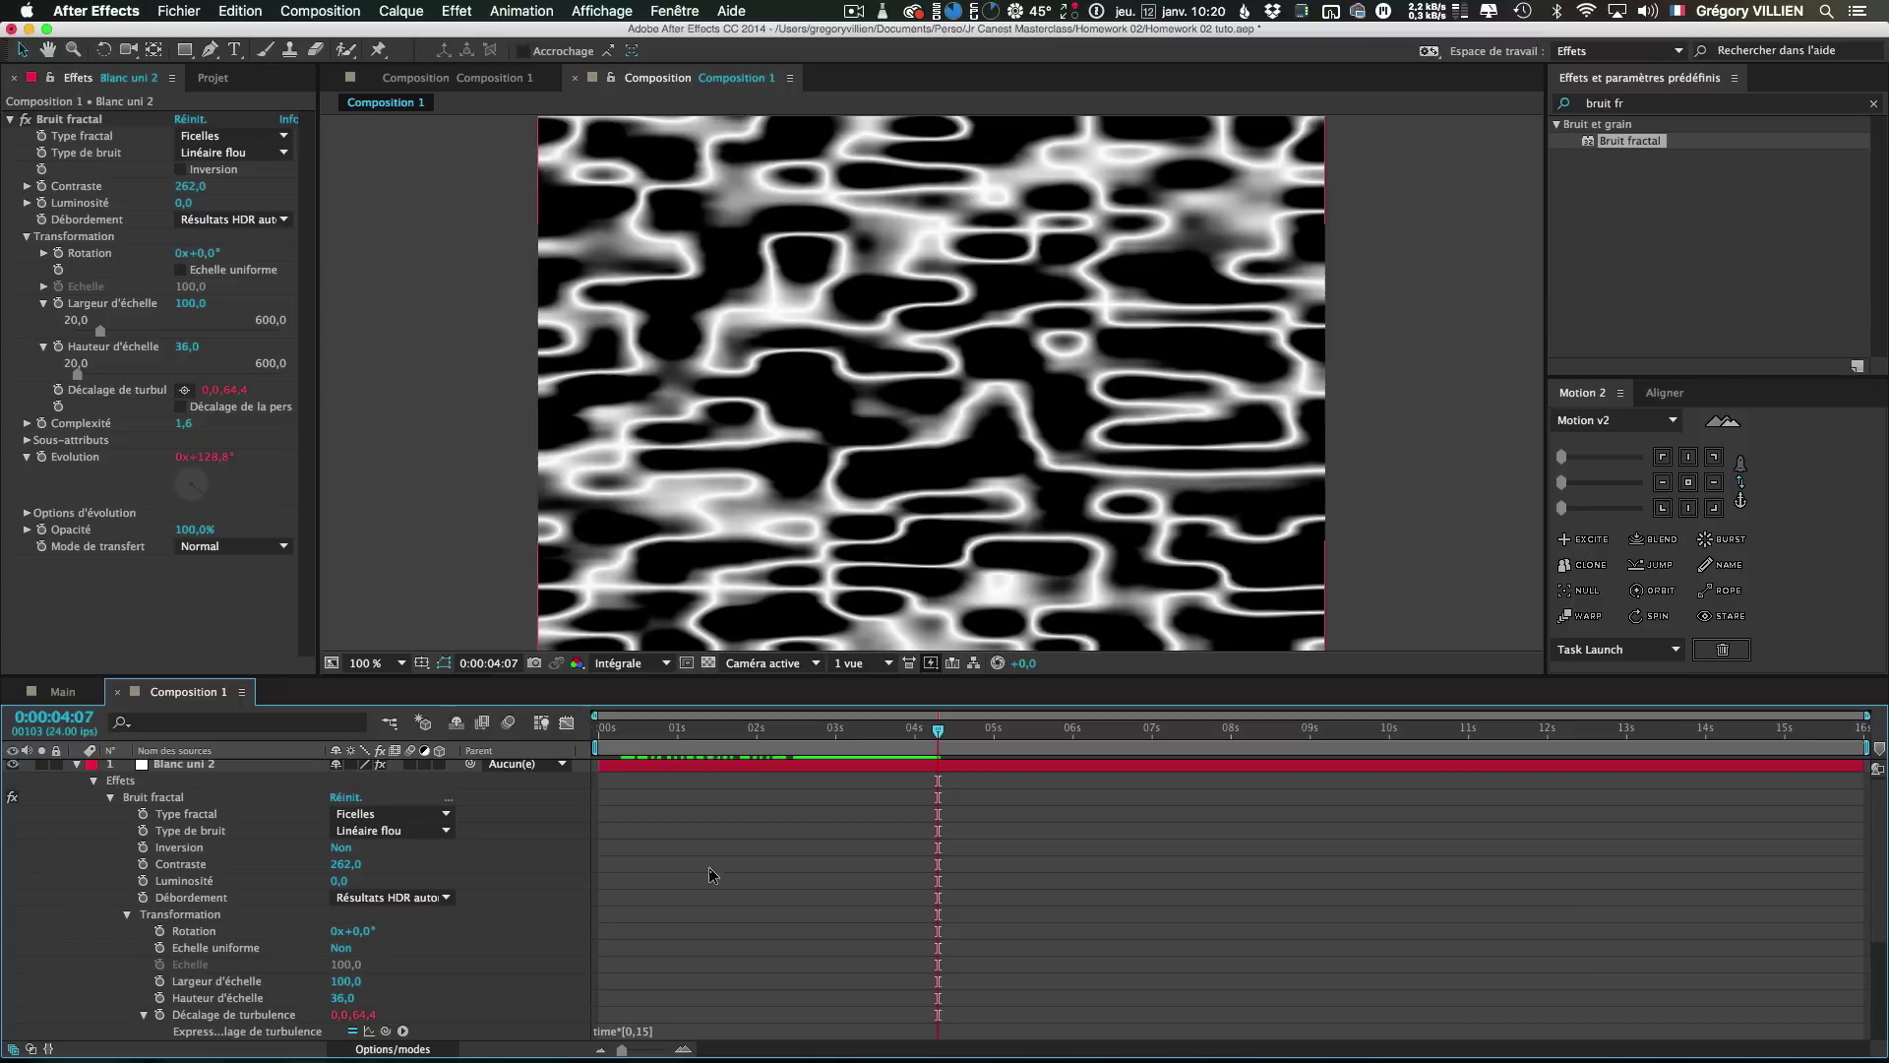
{"action": "left_click", "coordinate": [689, 730]}
{"action": "key", "text": "space"}
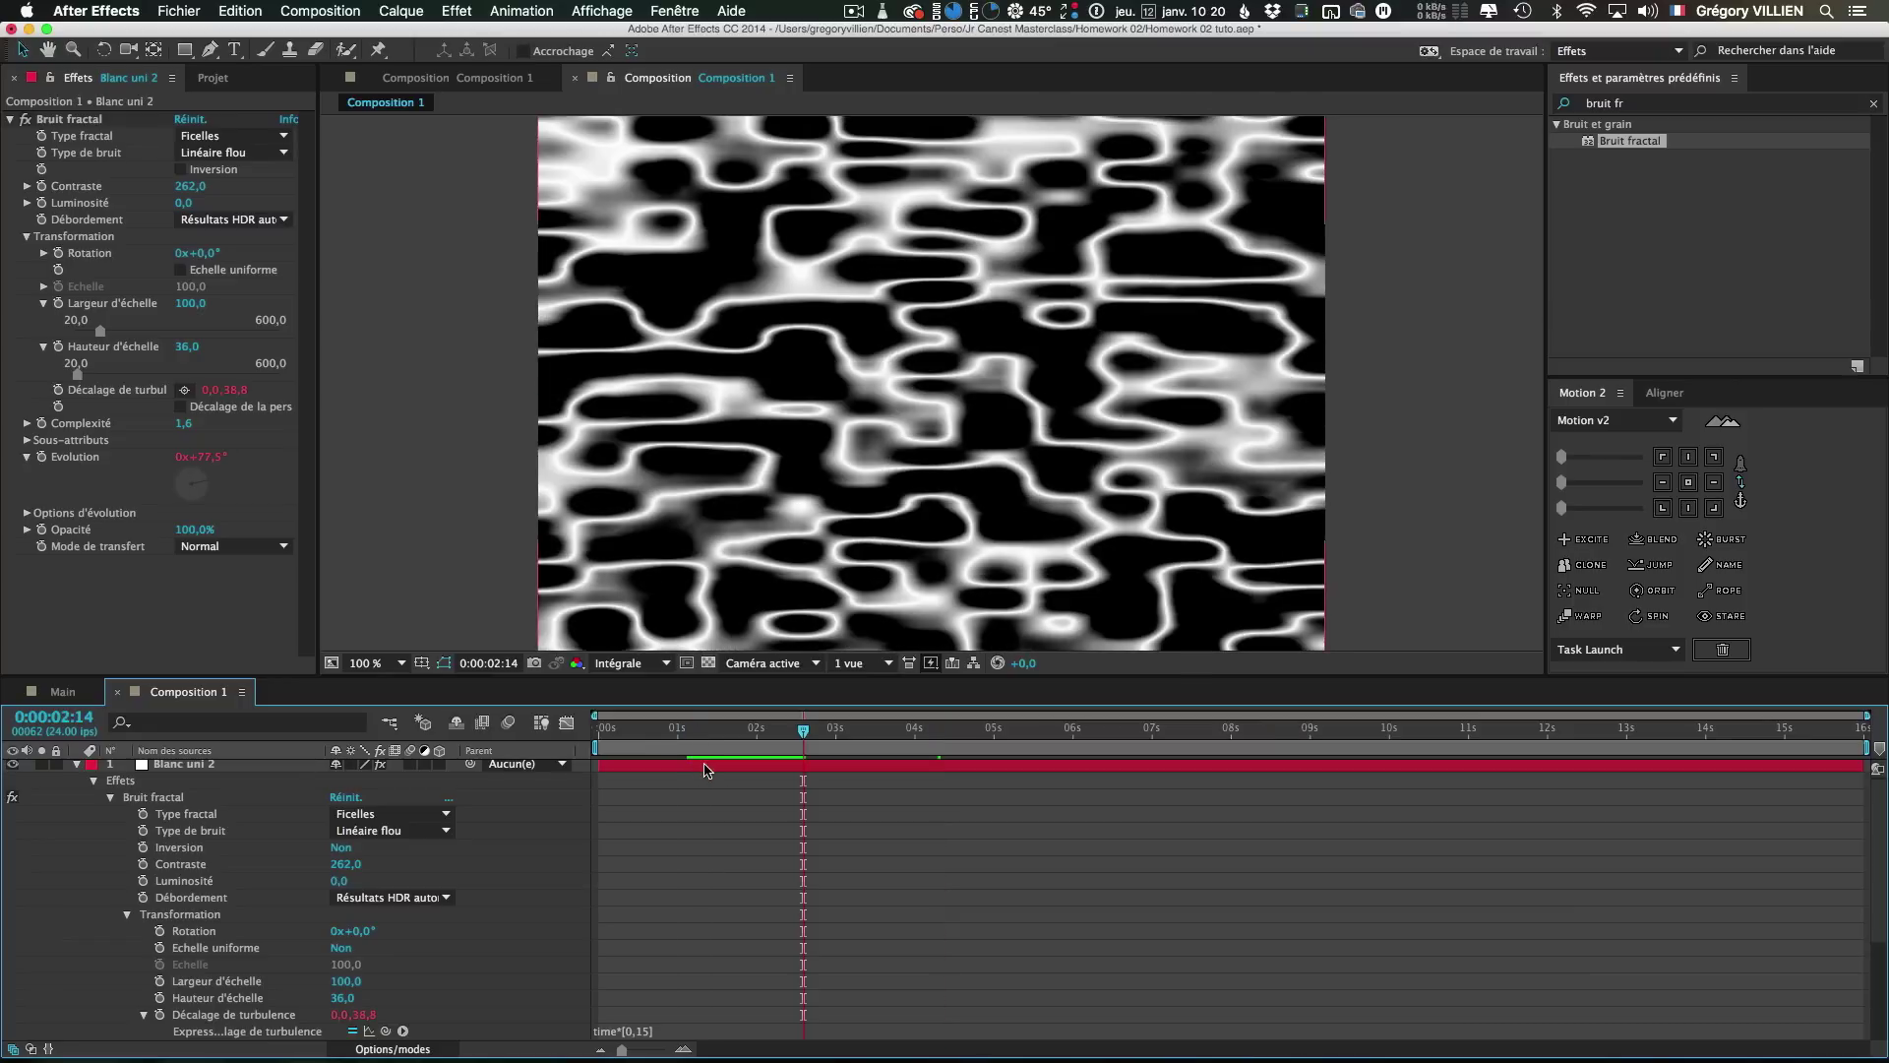
Reveal the noise layer's expressions, set the Evolution expression to time*20 and preview the animation
{"action": "left_click", "coordinate": [704, 769]}
{"action": "key", "text": "e"}
{"action": "key", "text": "e"}
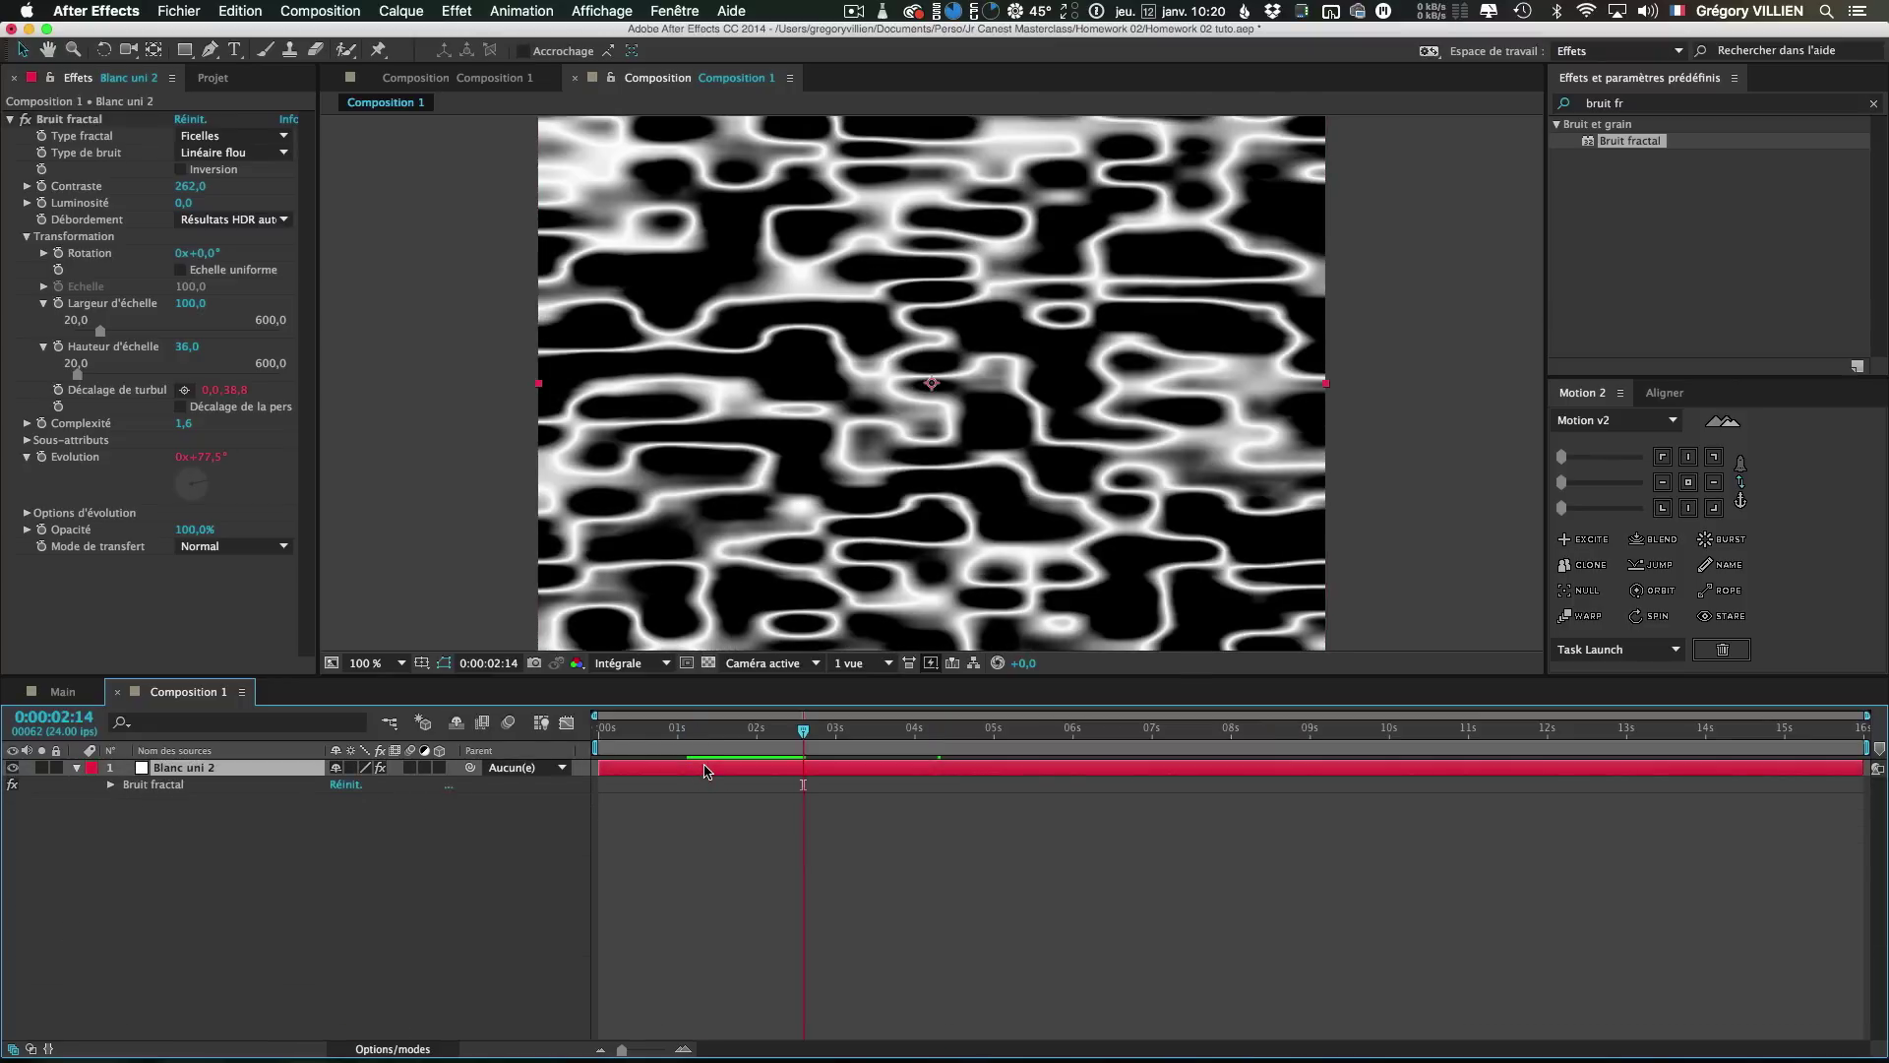
{"action": "left_click", "coordinate": [630, 853]}
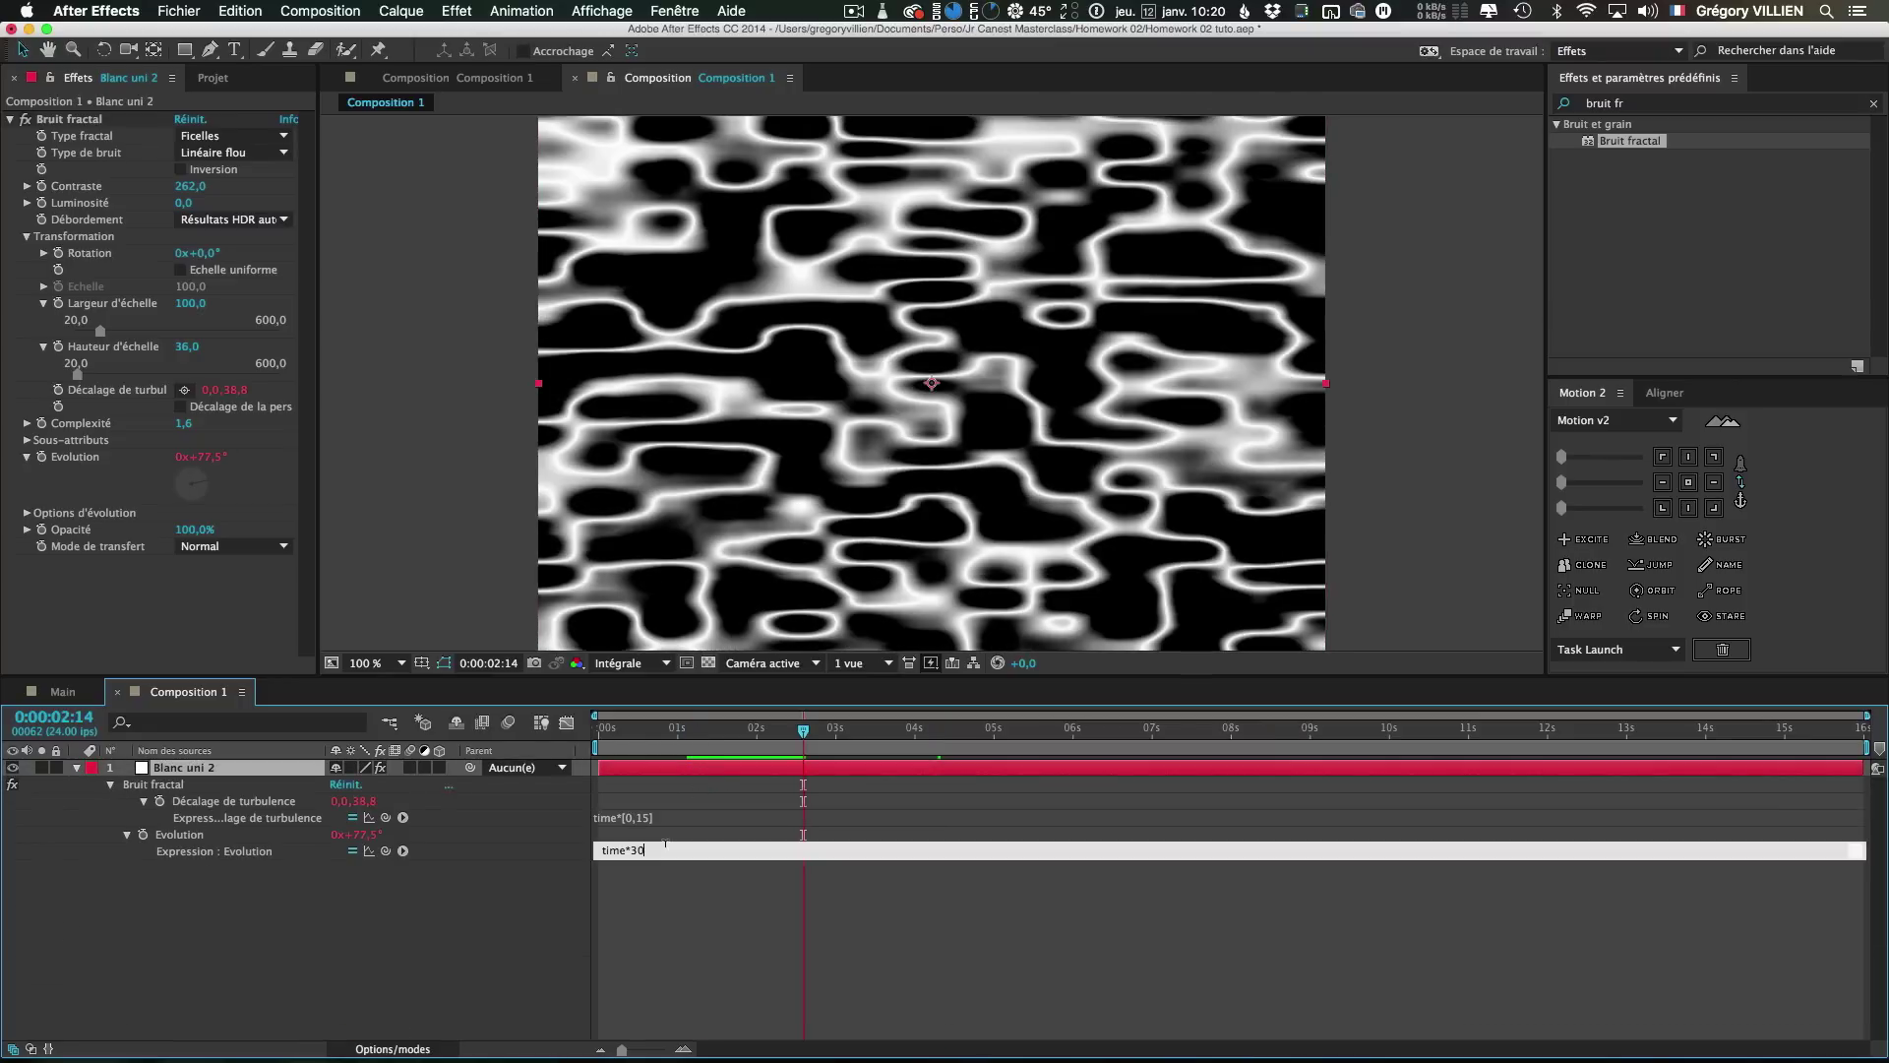
{"action": "left_click", "coordinate": [670, 917]}
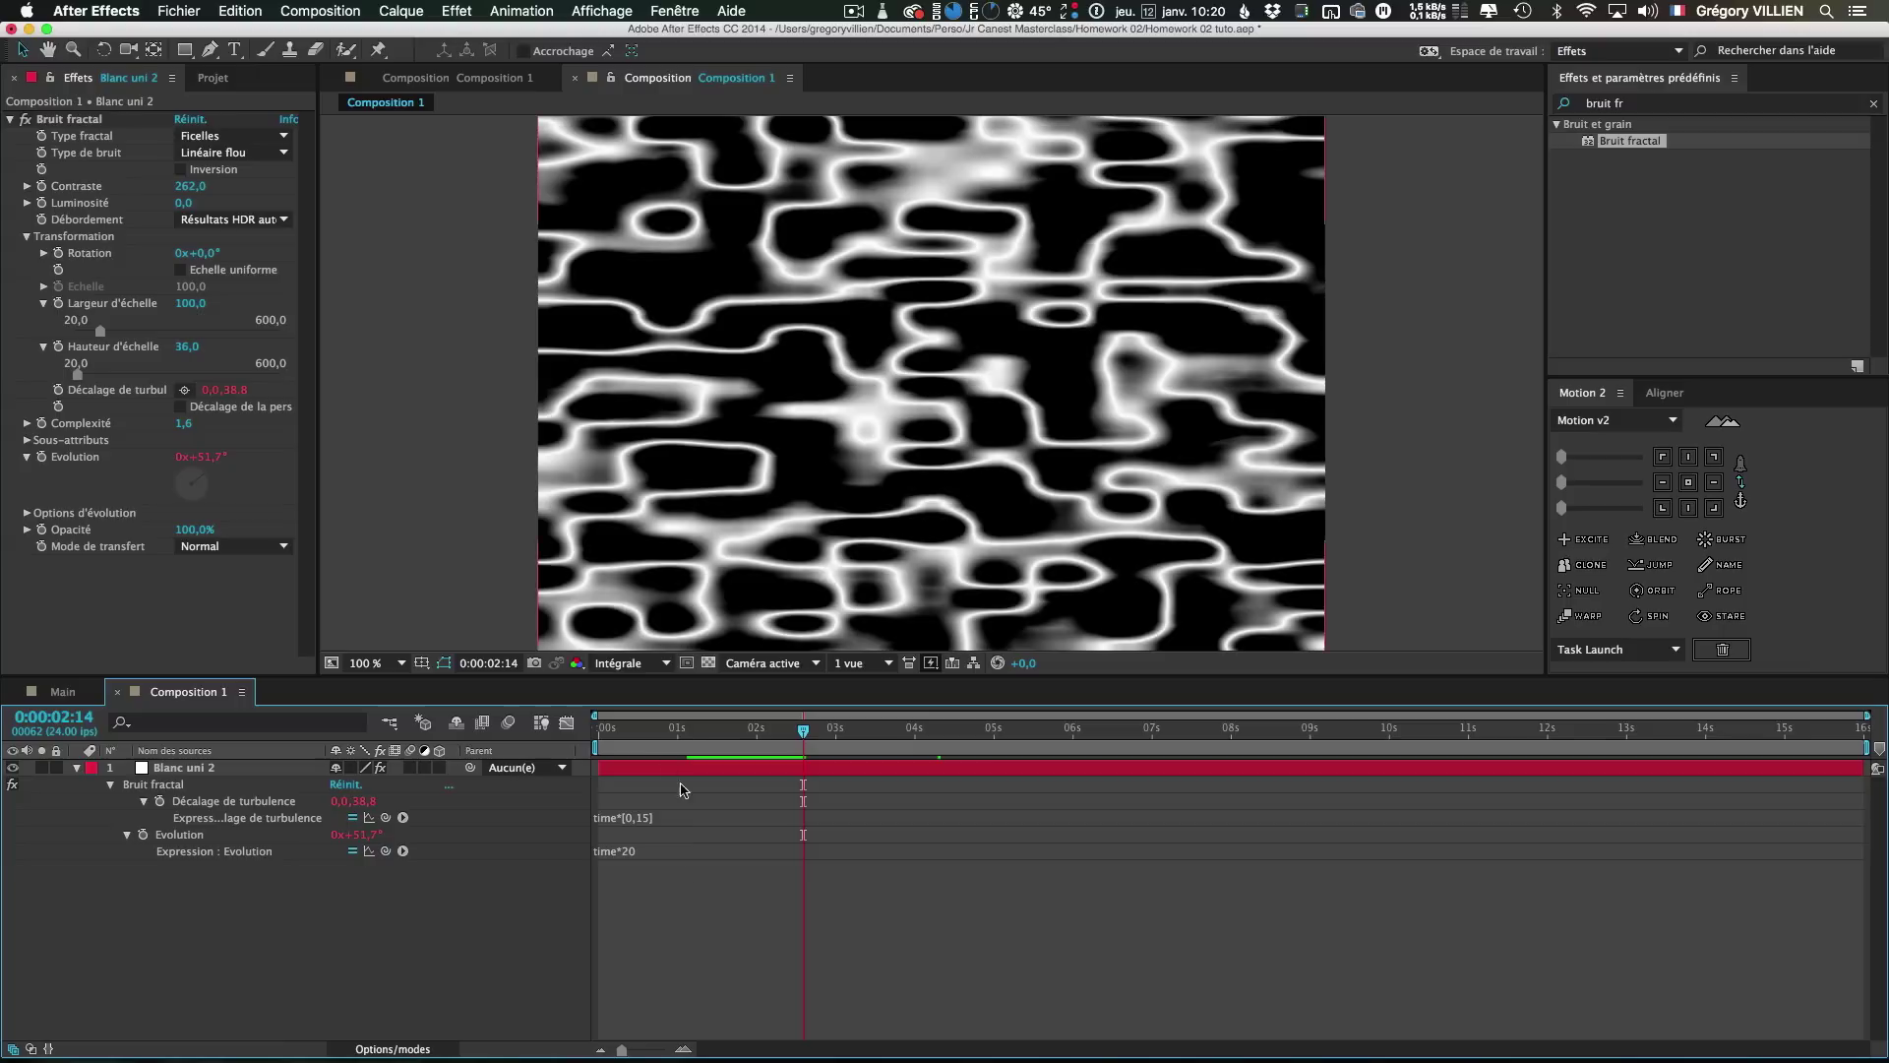
{"action": "left_click", "coordinate": [666, 733]}
{"action": "key", "text": "space"}
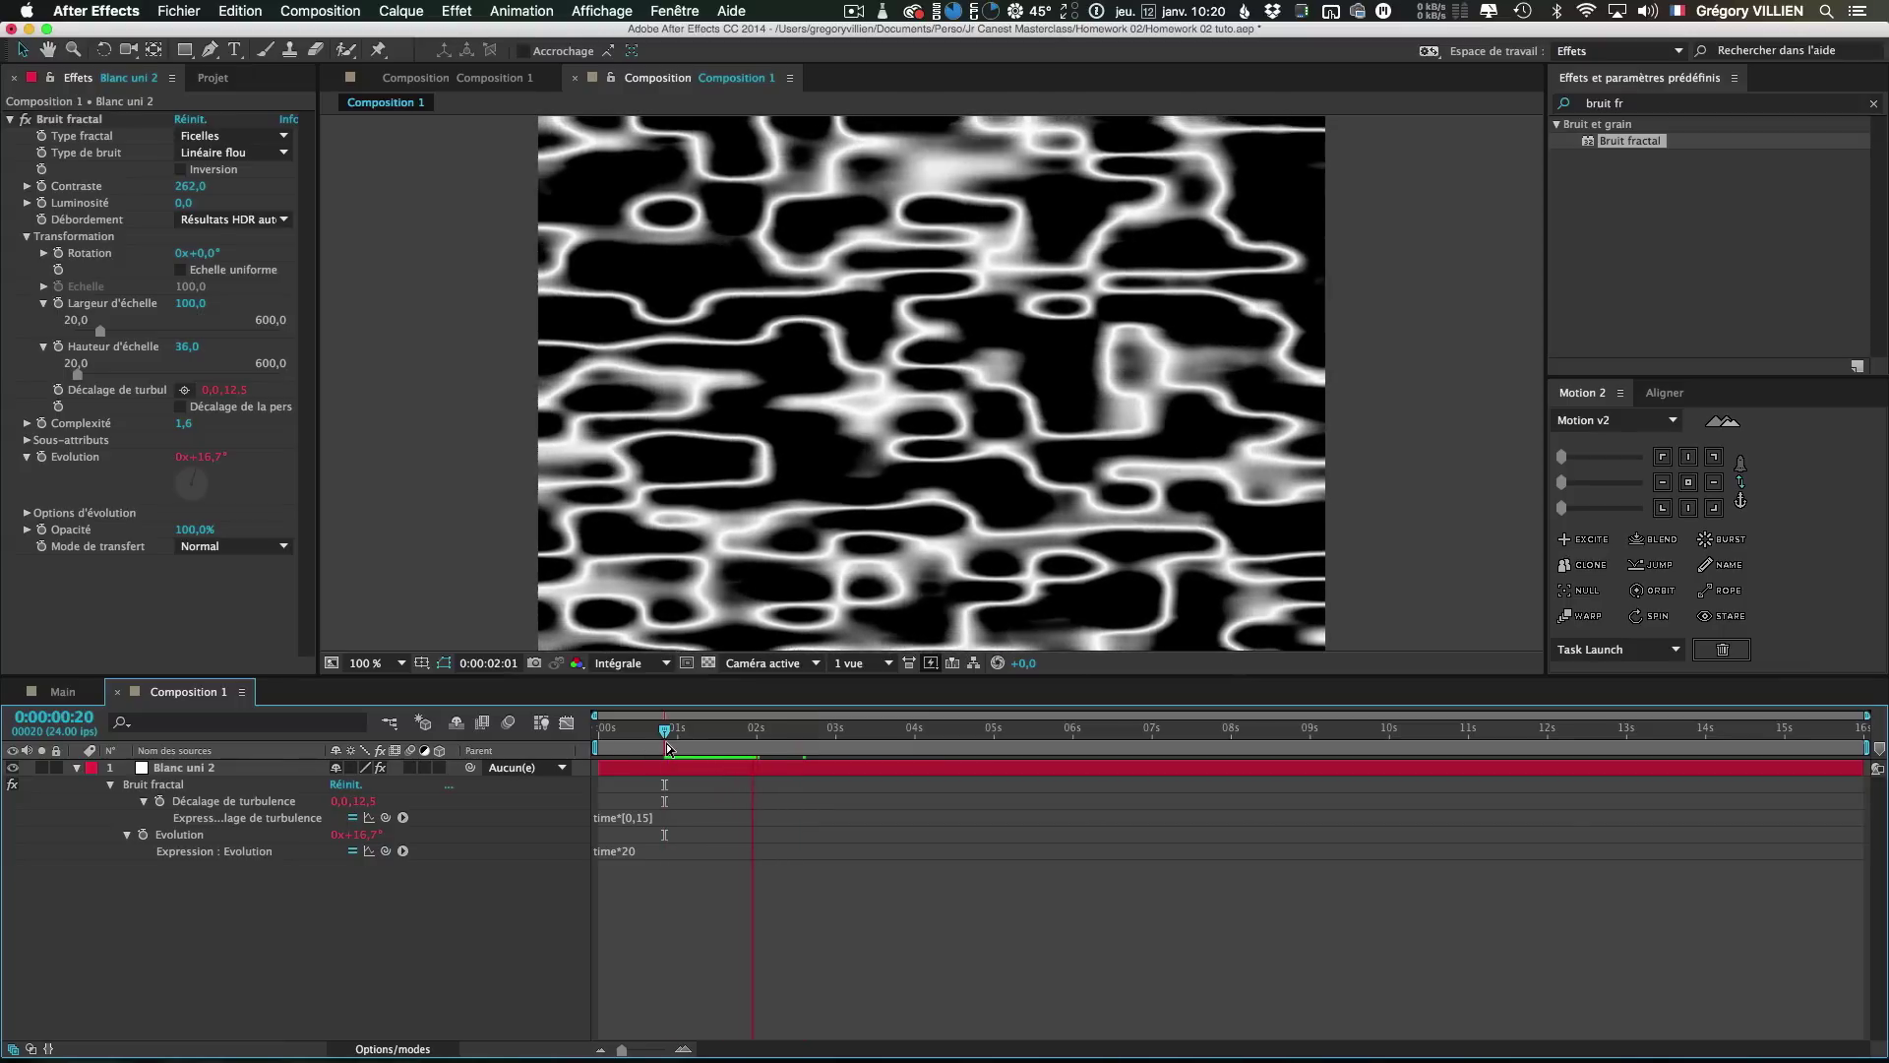
{"action": "key", "text": "space"}
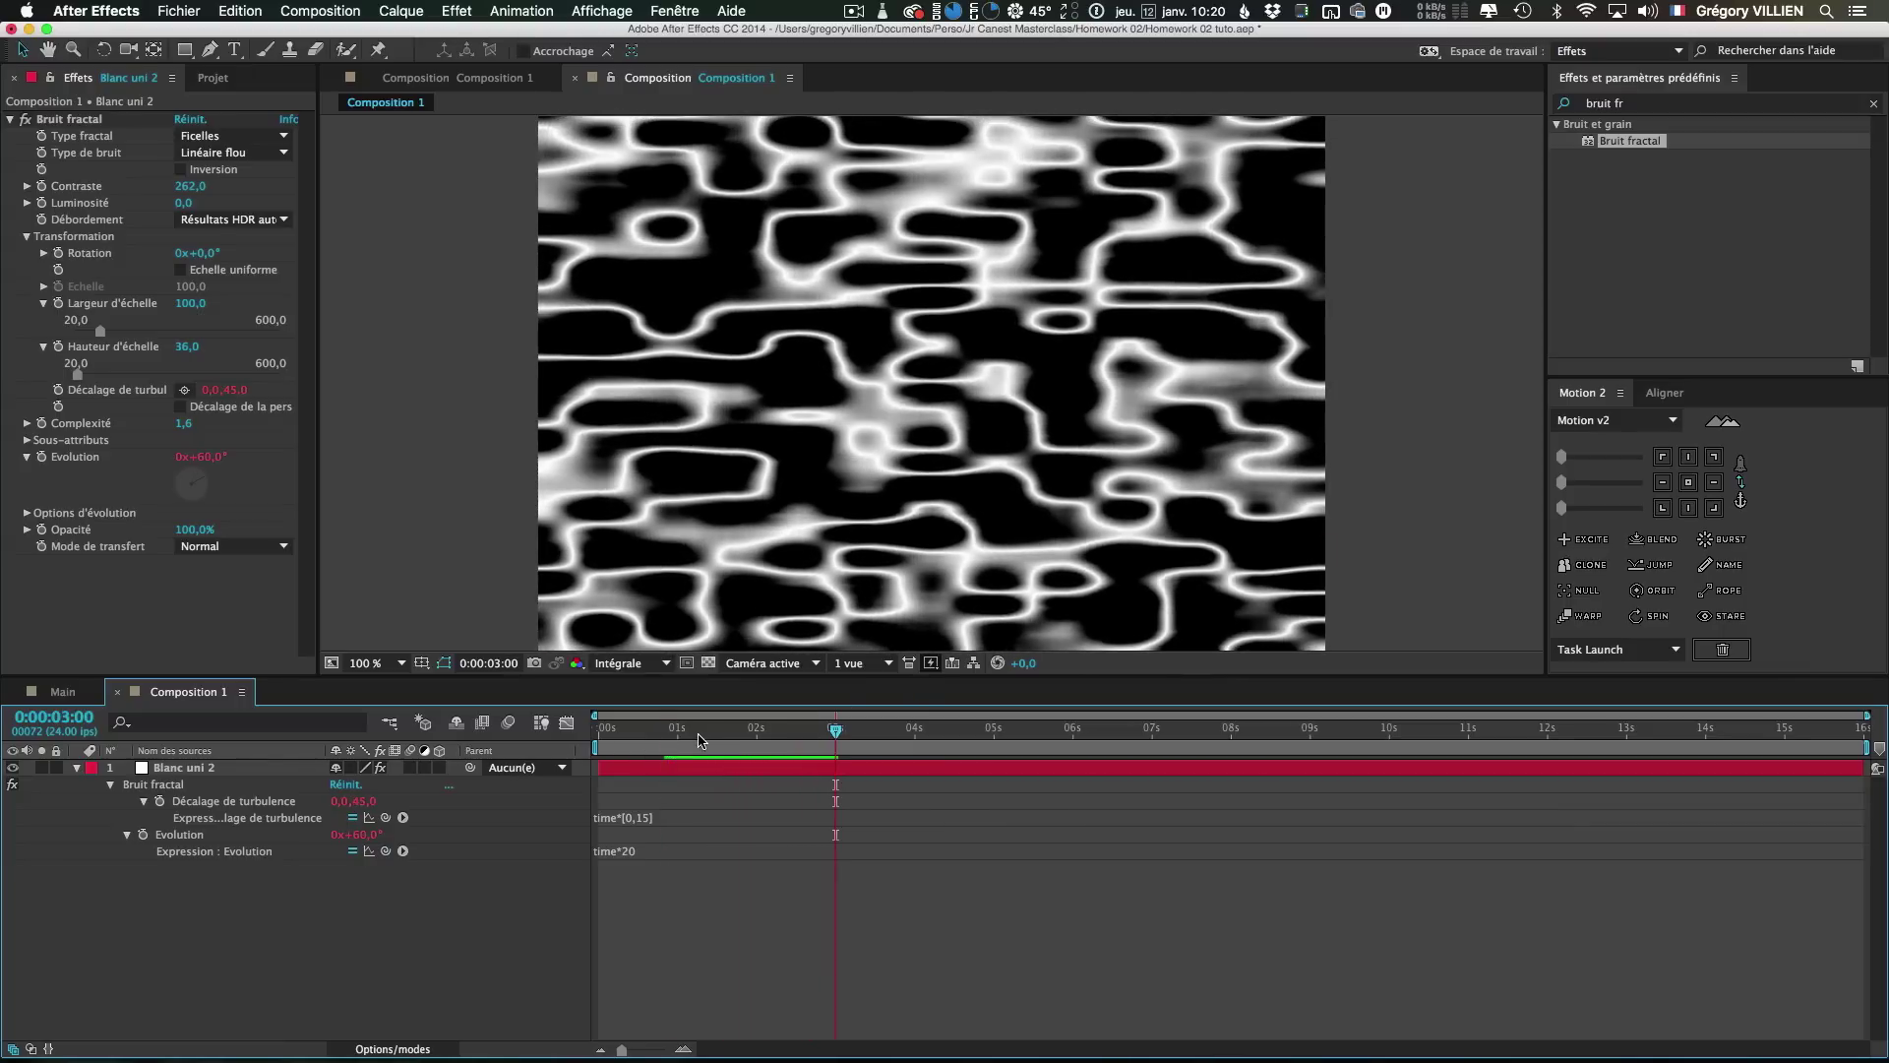
Rename the noise layer Blanc uni 2 as fractal and collapse its properties
{"action": "left_click", "coordinate": [237, 771]}
{"action": "key", "text": "Return"}
{"action": "type", "text": "fractal"}
{"action": "key", "text": "Return"}
{"action": "key", "text": "u"}
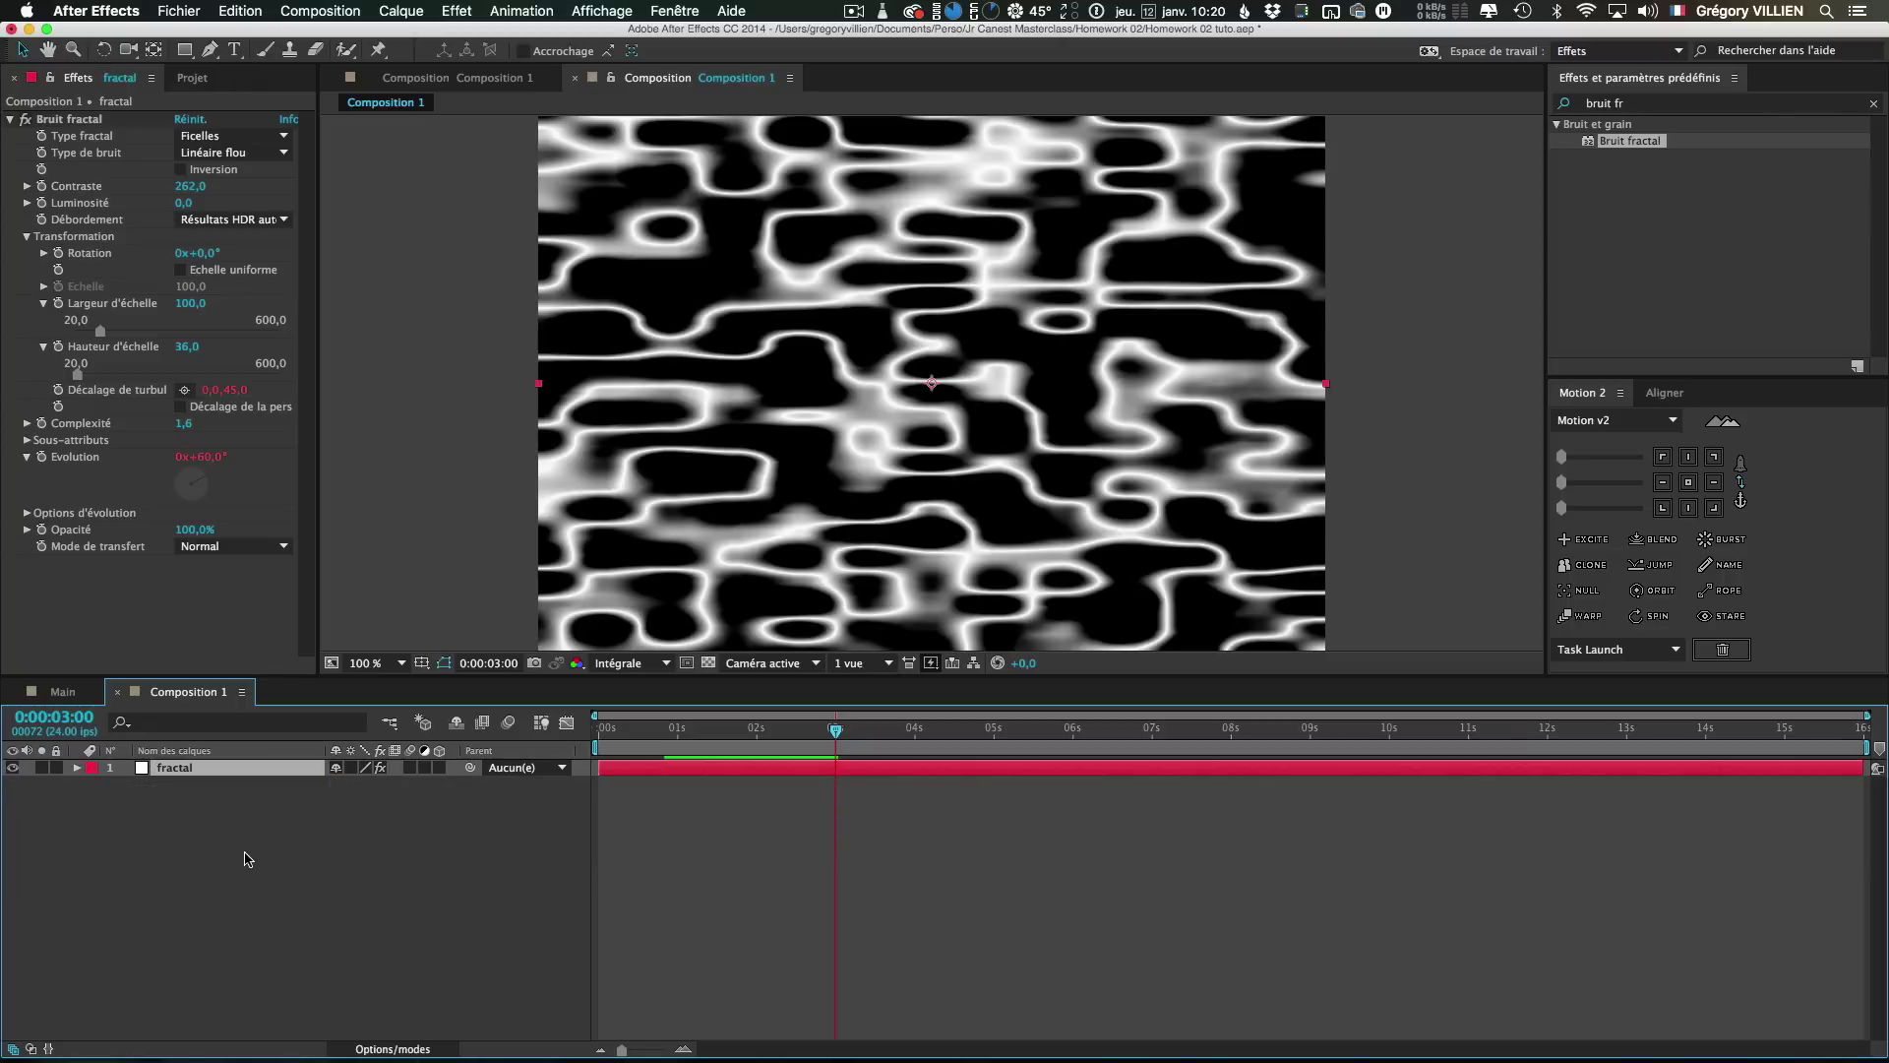
{"action": "left_click", "coordinate": [248, 859]}
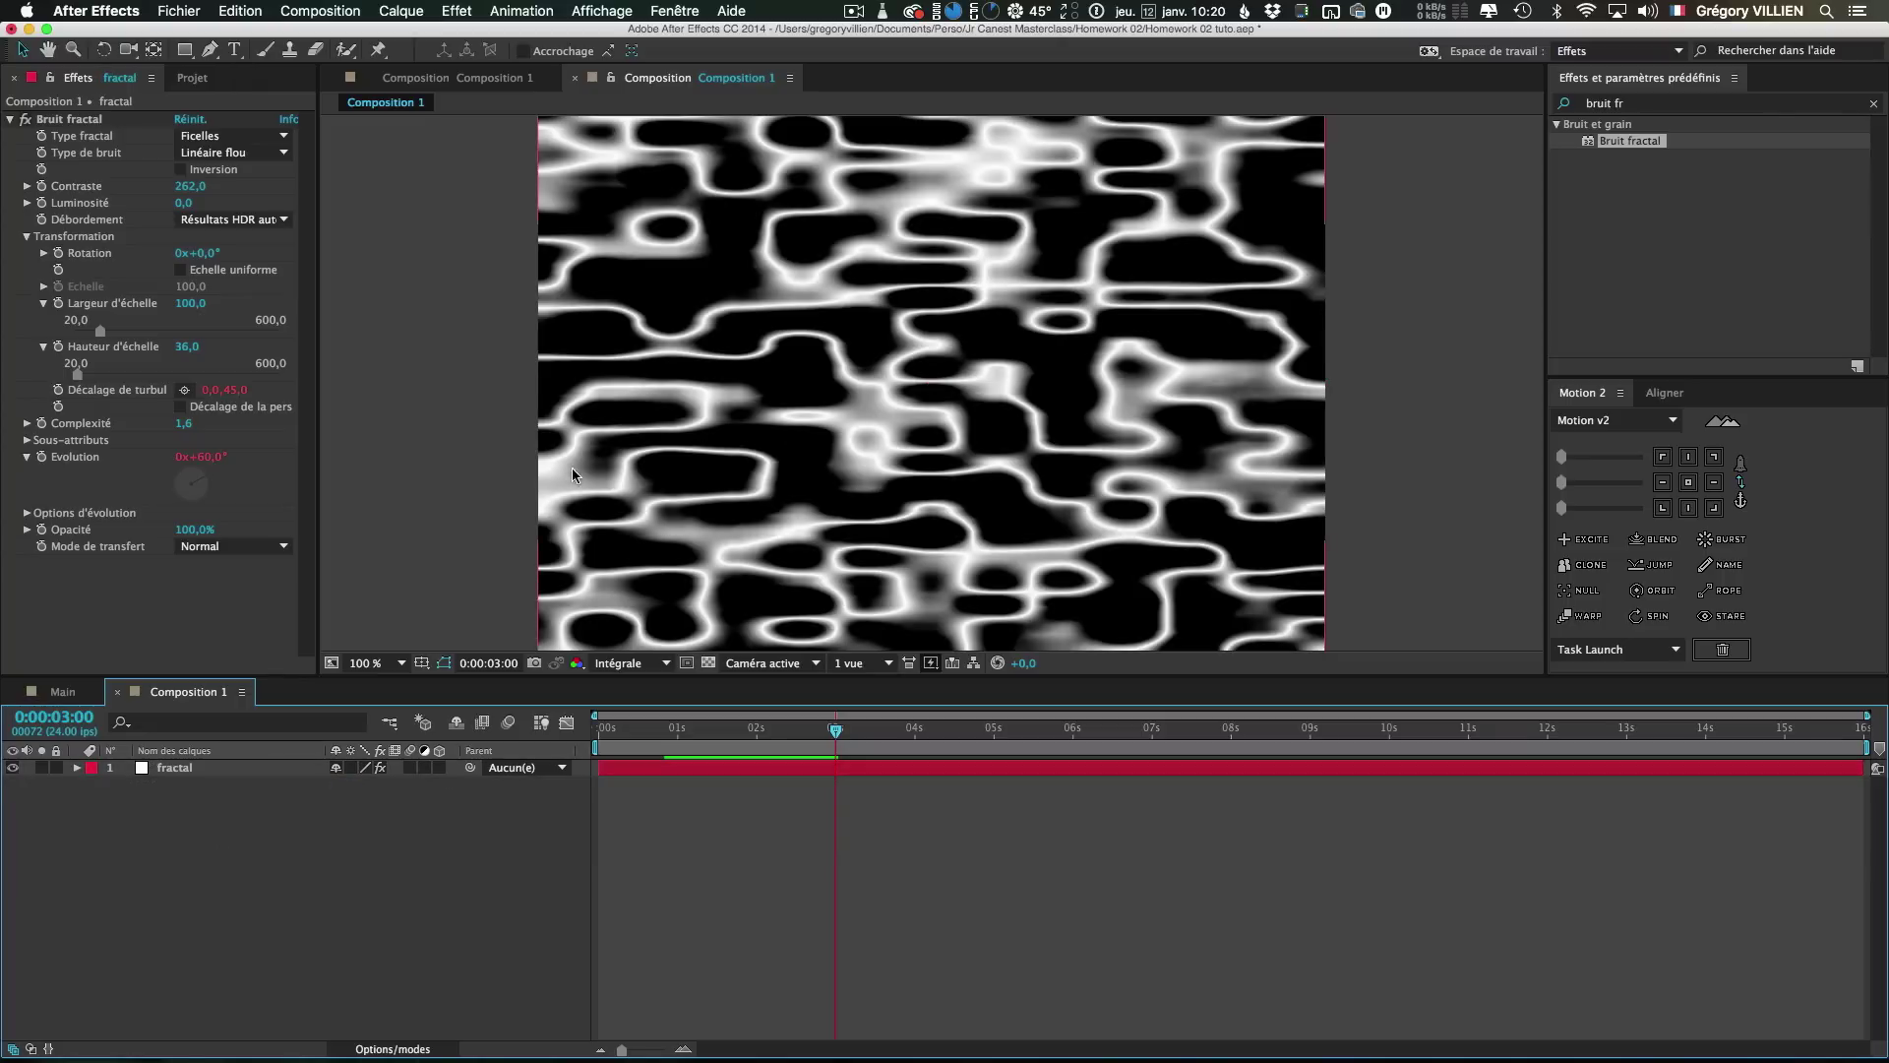
Open the Main composition and examine where the Sun layer's lower edge marks the horizon
{"action": "left_click", "coordinate": [63, 692]}
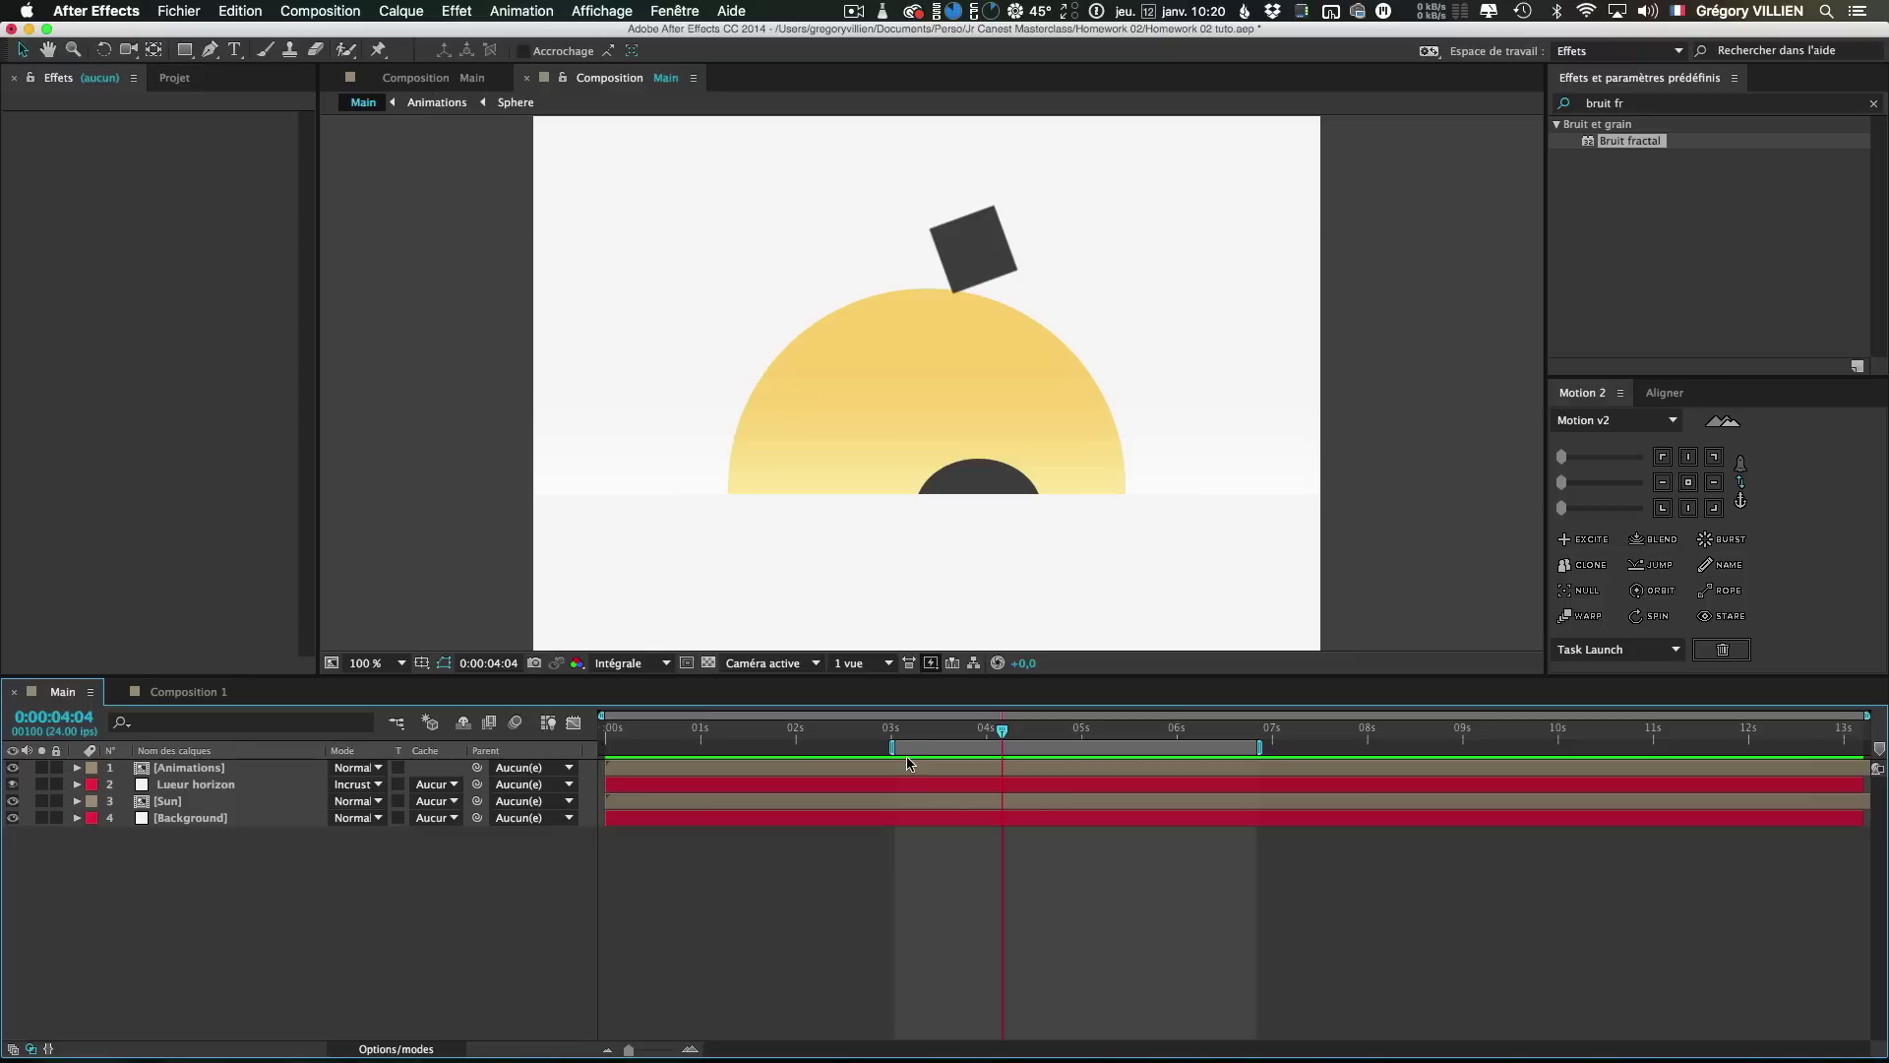
{"action": "left_click", "coordinate": [194, 771]}
{"action": "left_click", "coordinate": [209, 801]}
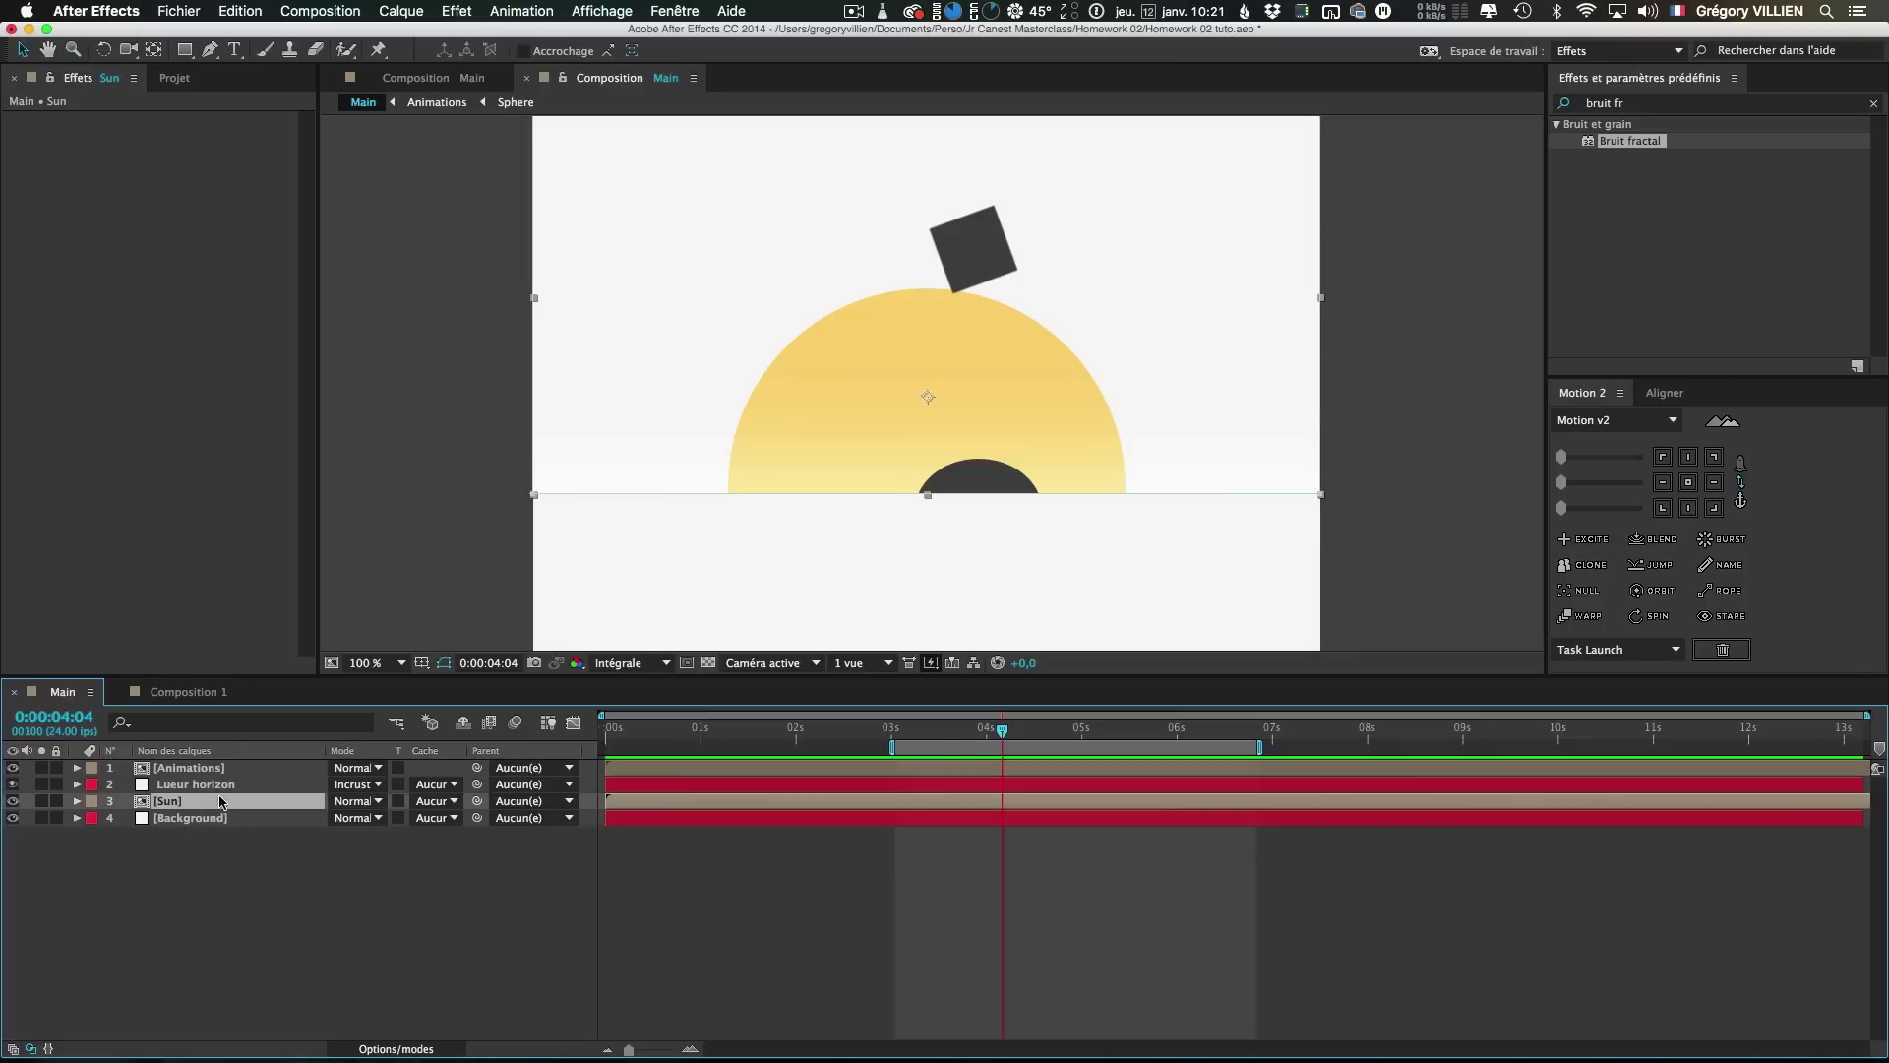
{"action": "left_click", "coordinate": [565, 493]}
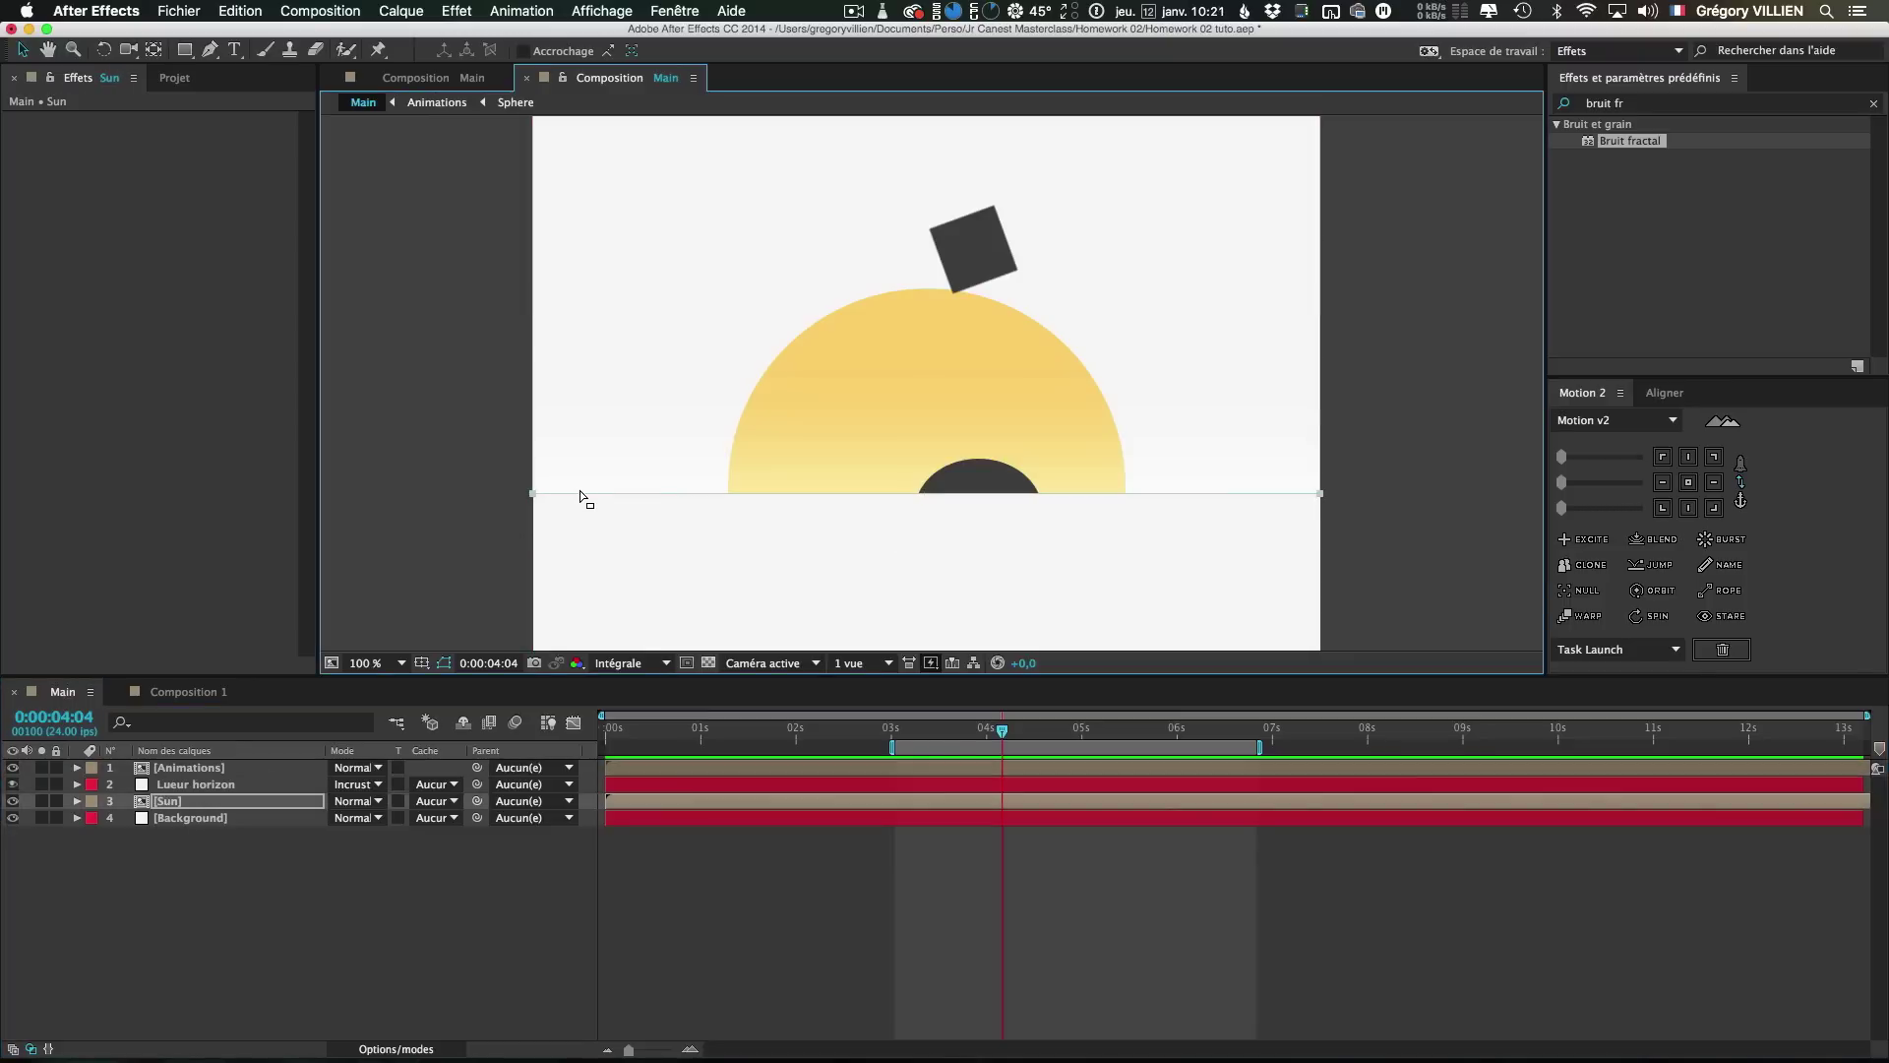
{"action": "double_click", "coordinate": [580, 493]}
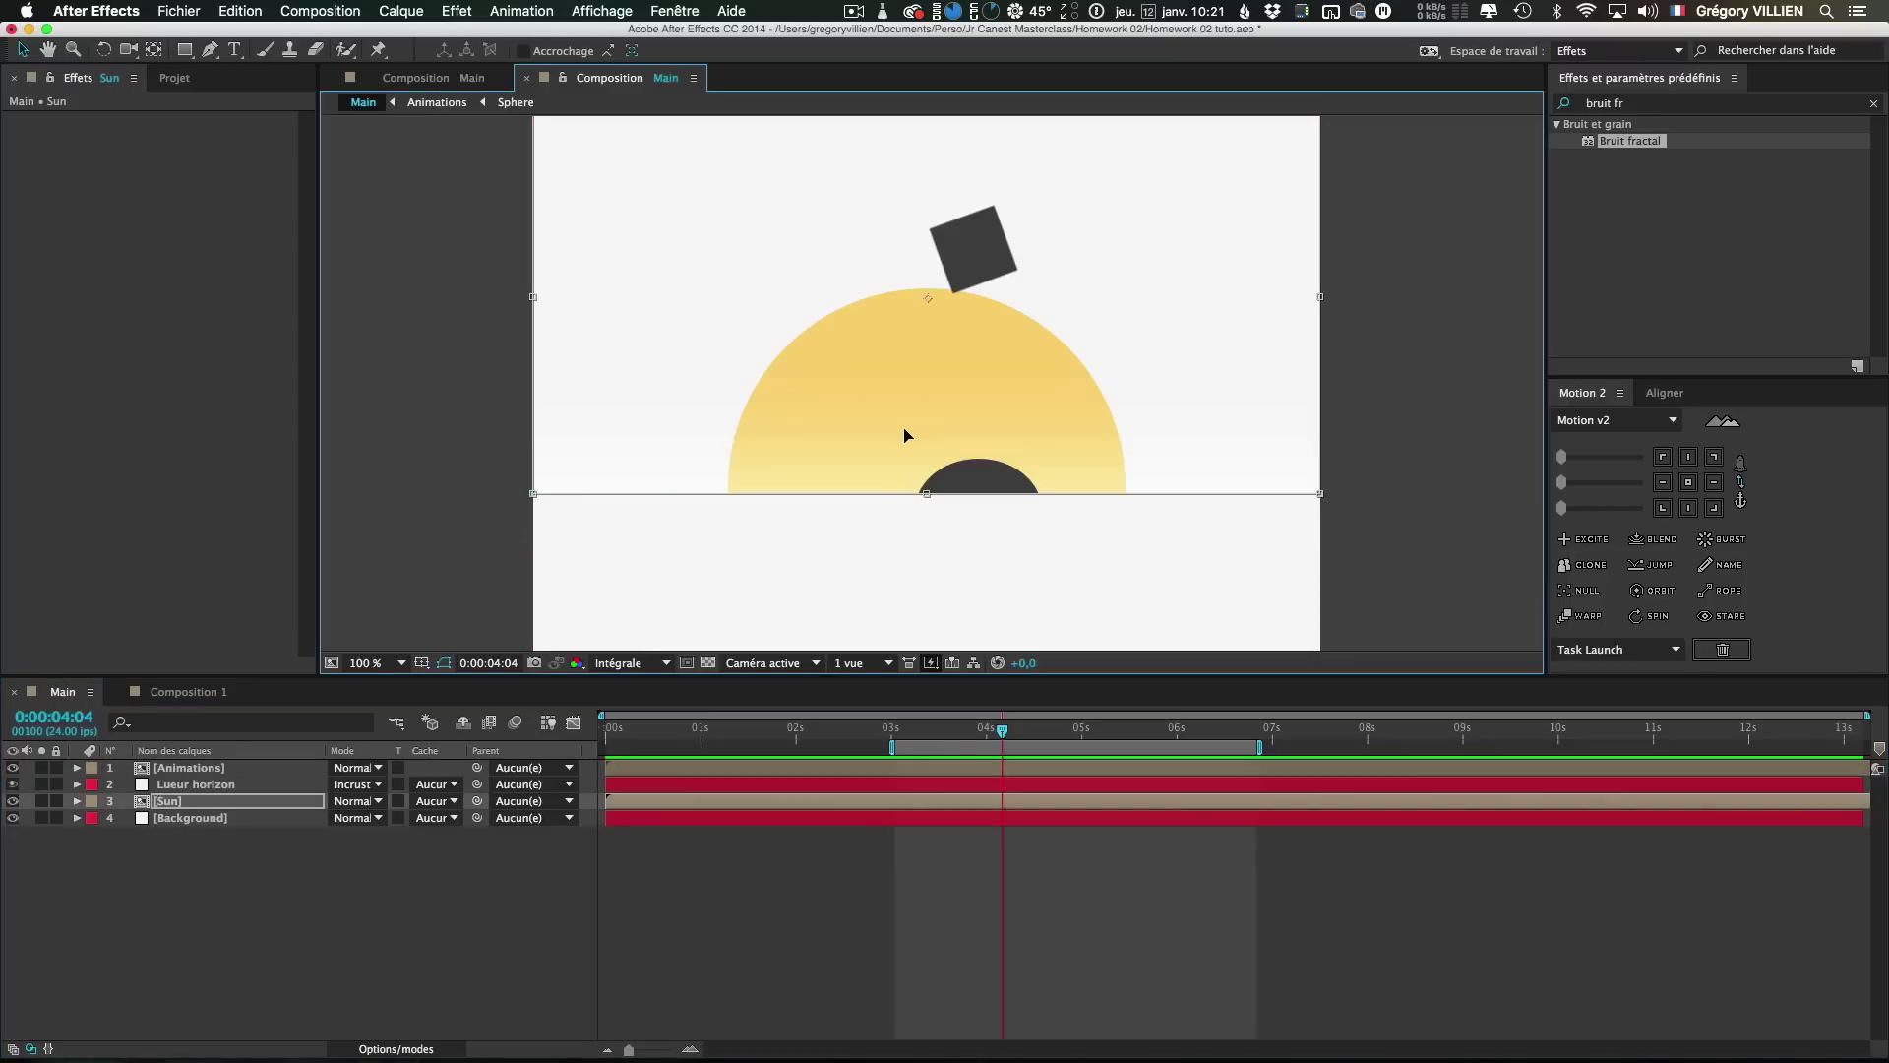
{"action": "left_click", "coordinate": [506, 971]}
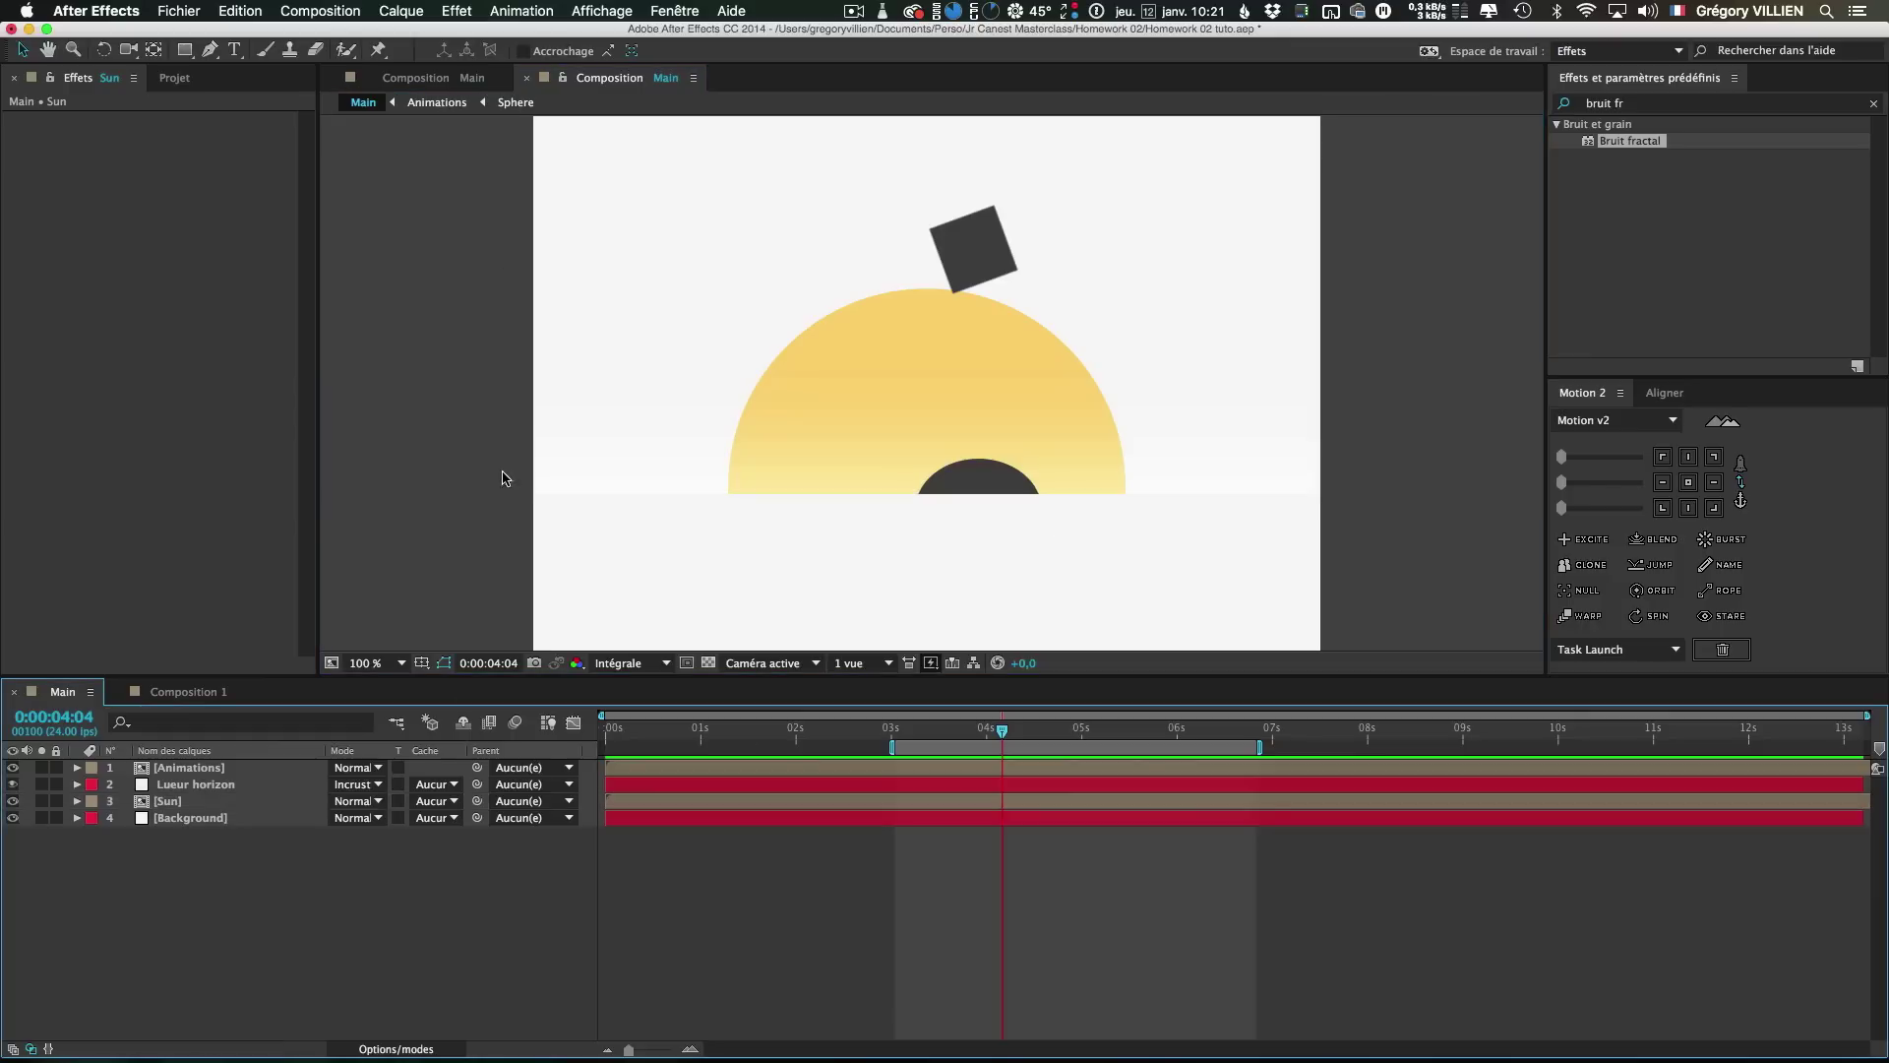
Create an 800 × 600 px white solid named repère in the Main composition
{"action": "key", "text": "super+y"}
{"action": "type", "text": "rep"}
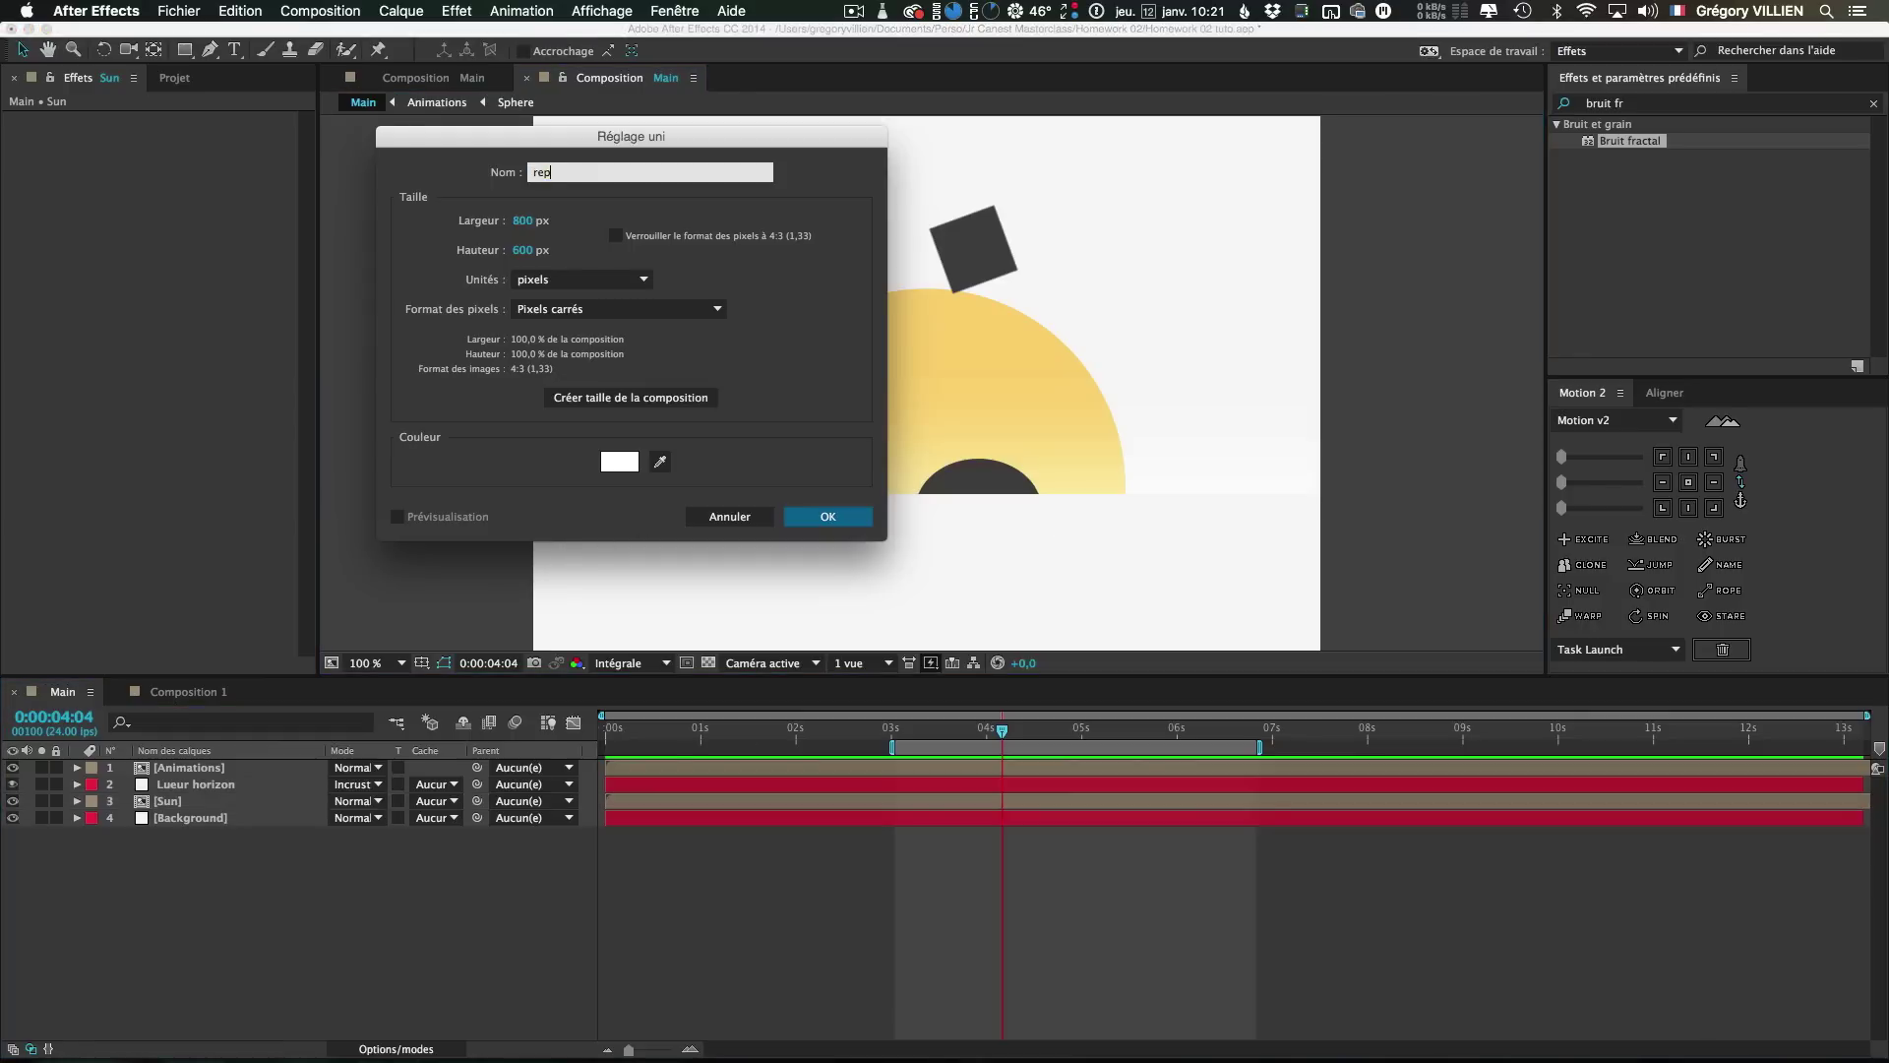
{"action": "type", "text": "ère"}
{"action": "key", "text": "Return"}
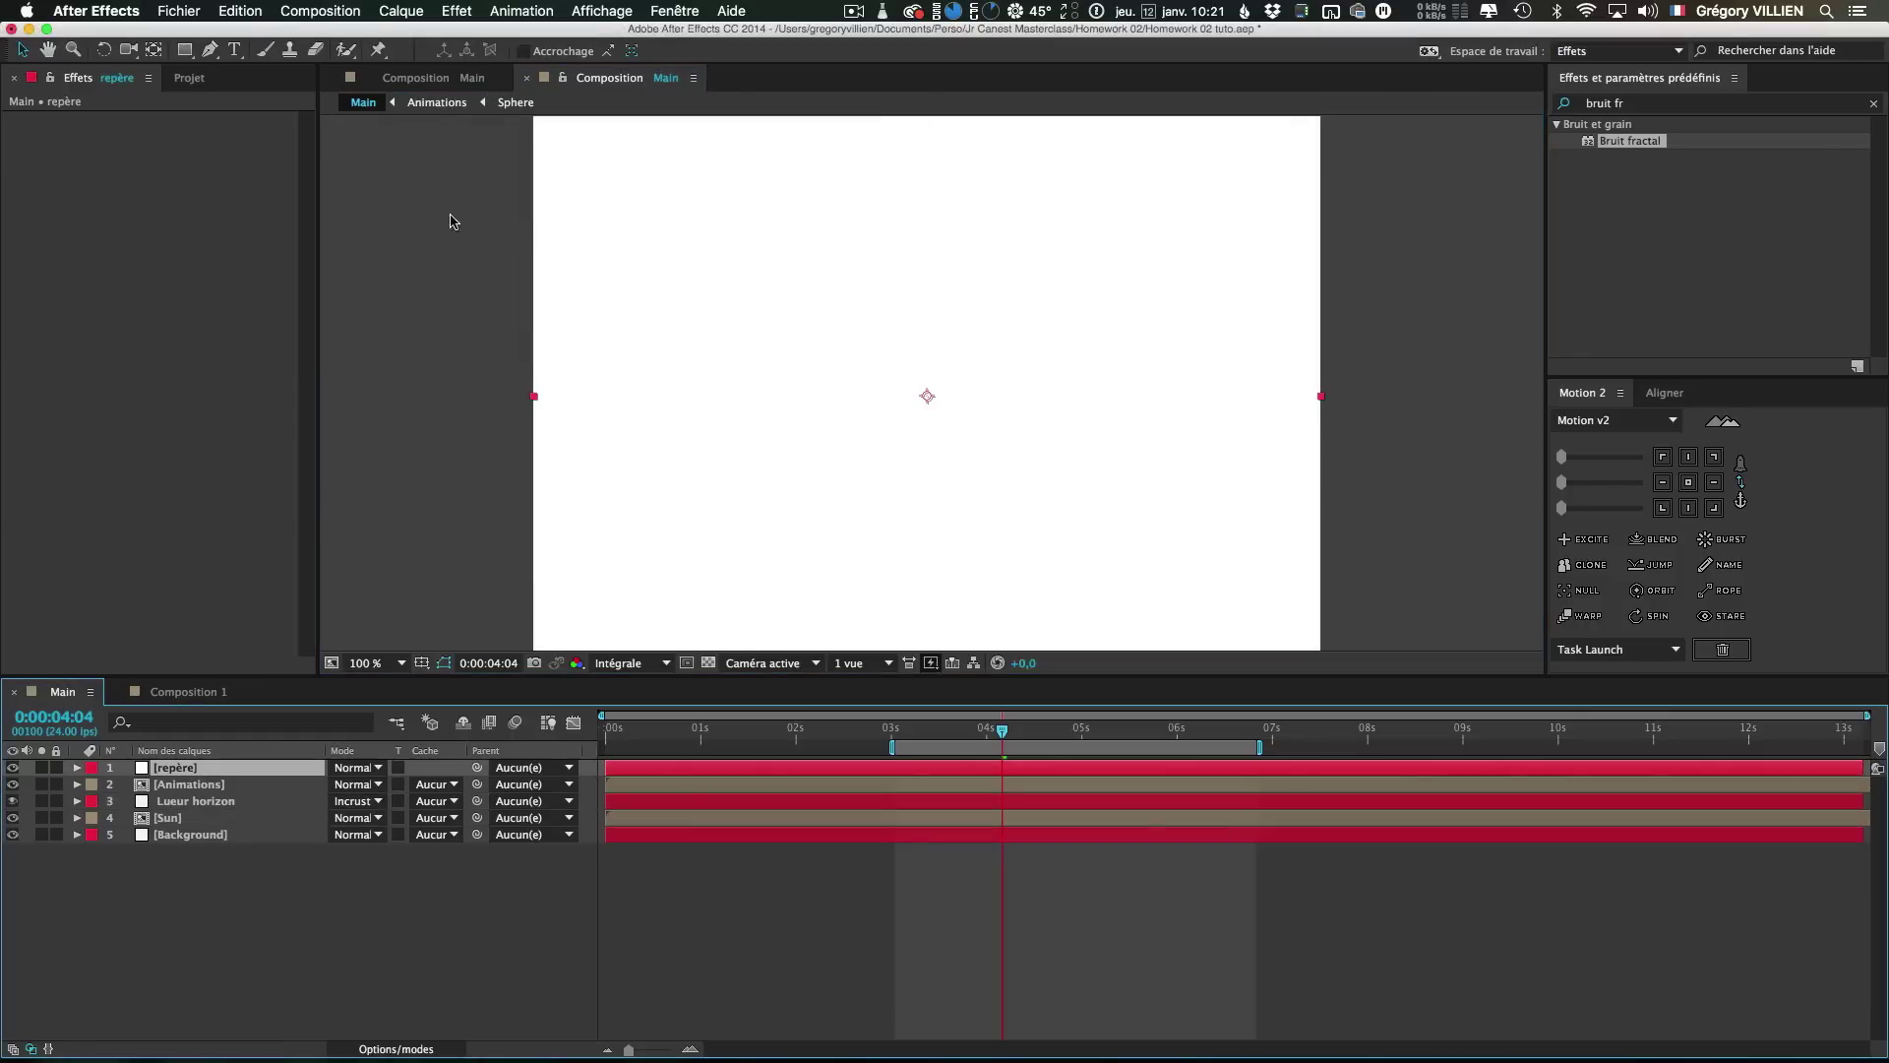
Change the repère solid's colour to red in its solid settings
{"action": "left_click", "coordinate": [401, 10]}
{"action": "left_click", "coordinate": [433, 55]}
{"action": "left_click", "coordinate": [244, 446]}
{"action": "left_click", "coordinate": [228, 172]}
{"action": "key", "text": "Return"}
{"action": "key", "text": "Return"}
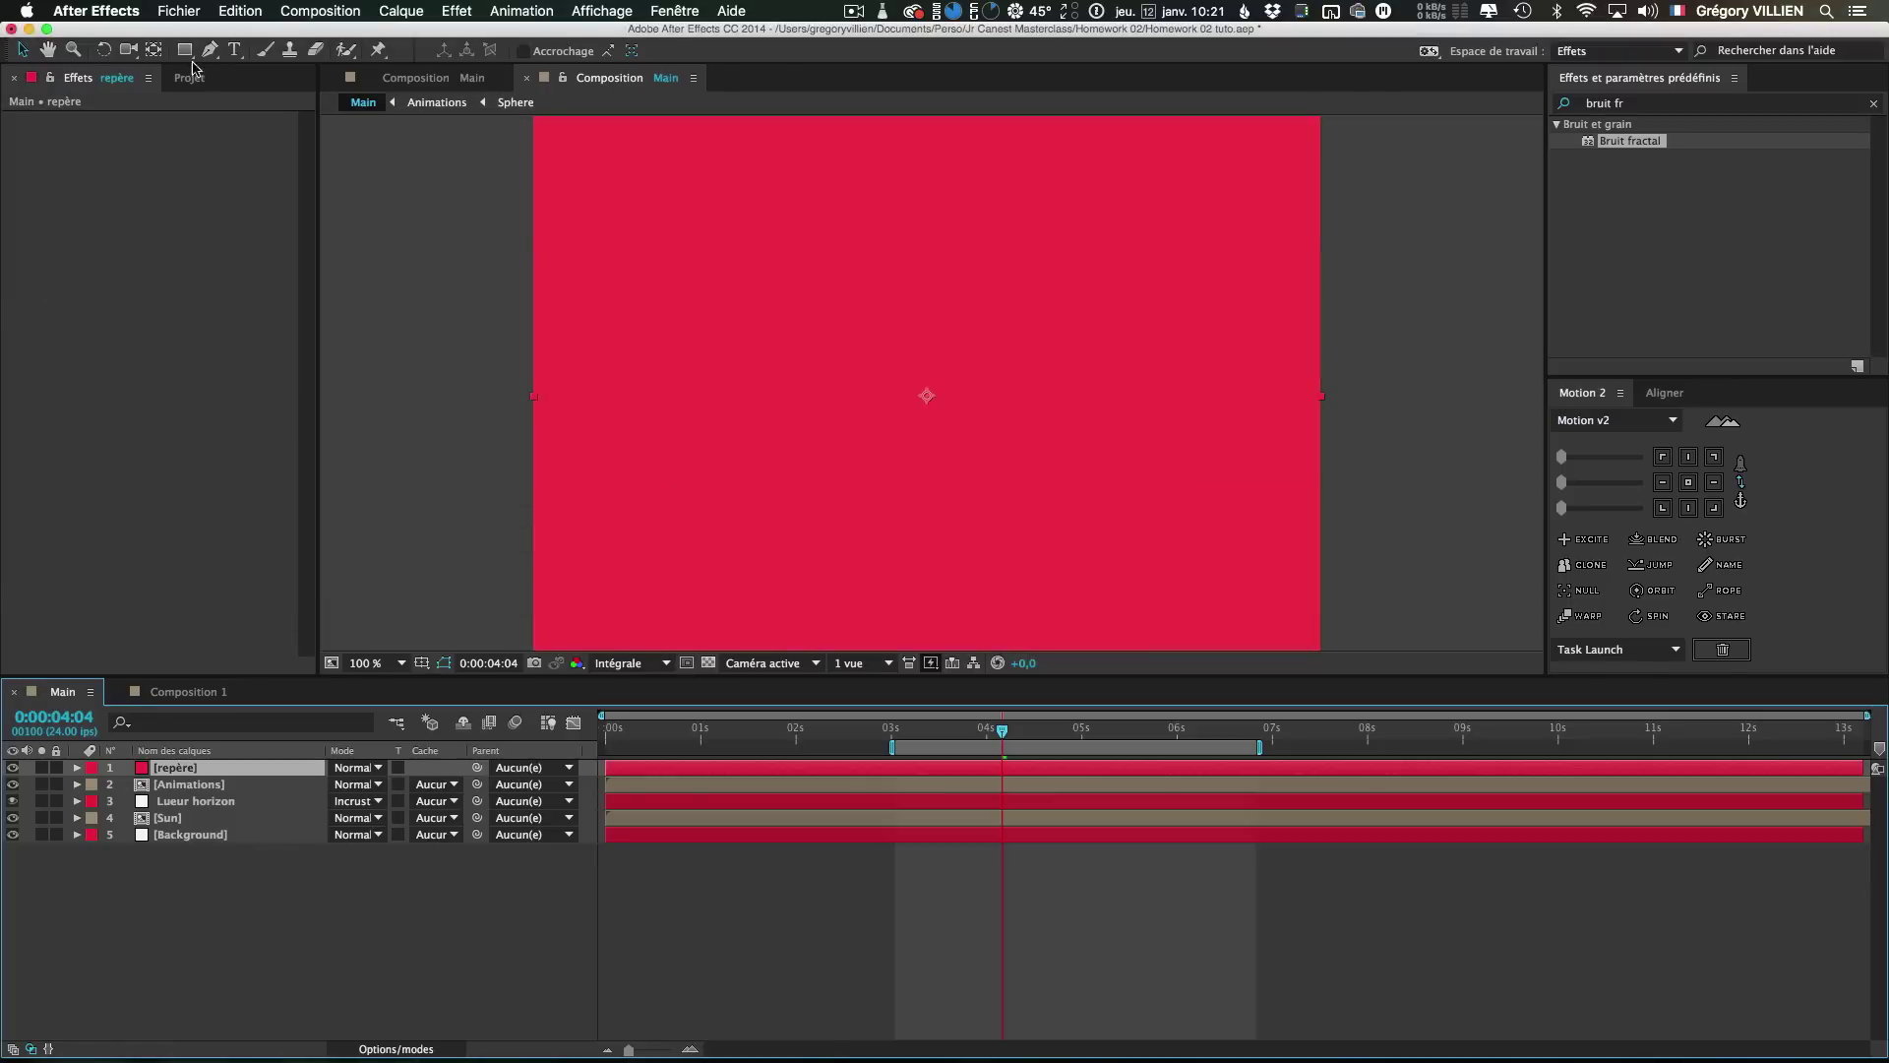
Add a rectangular mask to the repère solid and align its upper edge with the sun's horizon line
{"action": "left_click", "coordinate": [533, 204]}
{"action": "key", "text": "comma"}
{"action": "left_click_drag", "start_coordinate": [929, 239], "coordinate": [953, 443]}
{"action": "key", "text": "period"}
{"action": "key", "text": "period"}
{"action": "left_click_drag", "start_coordinate": [948, 604], "coordinate": [950, 473]}
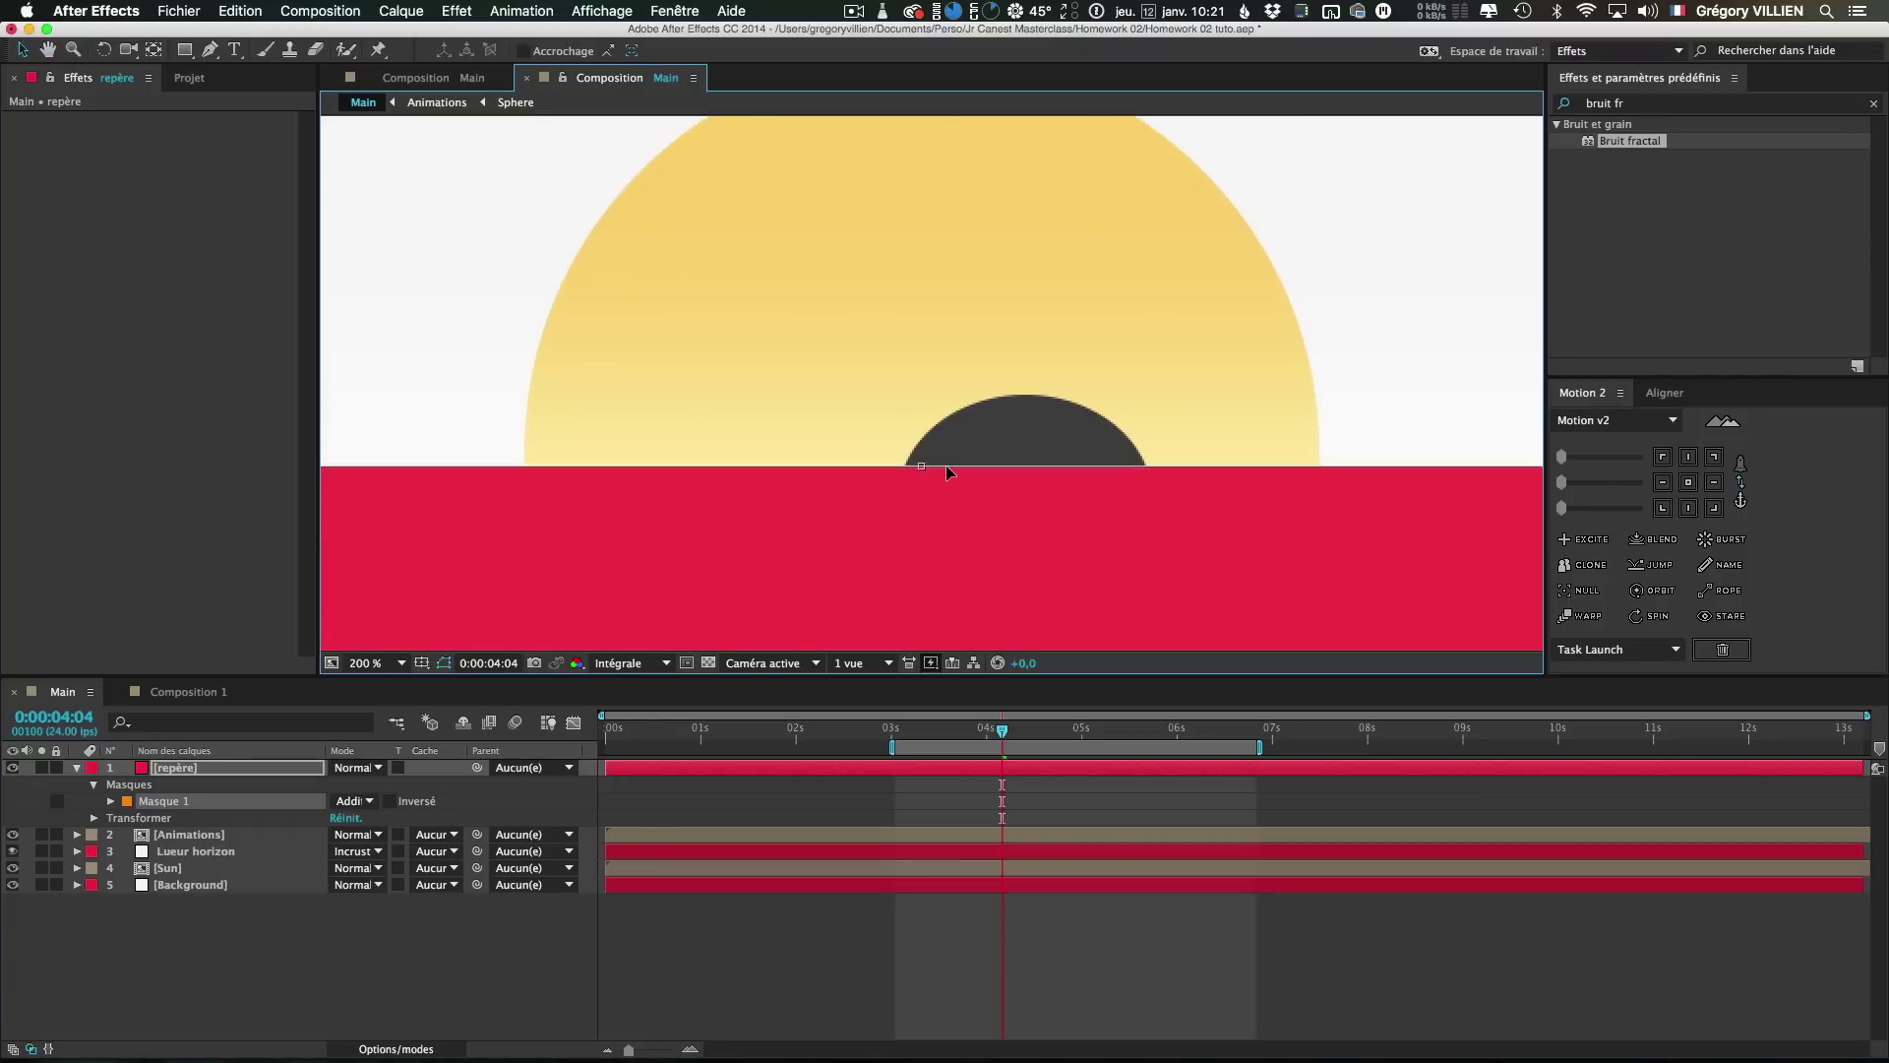
{"action": "key", "text": "comma"}
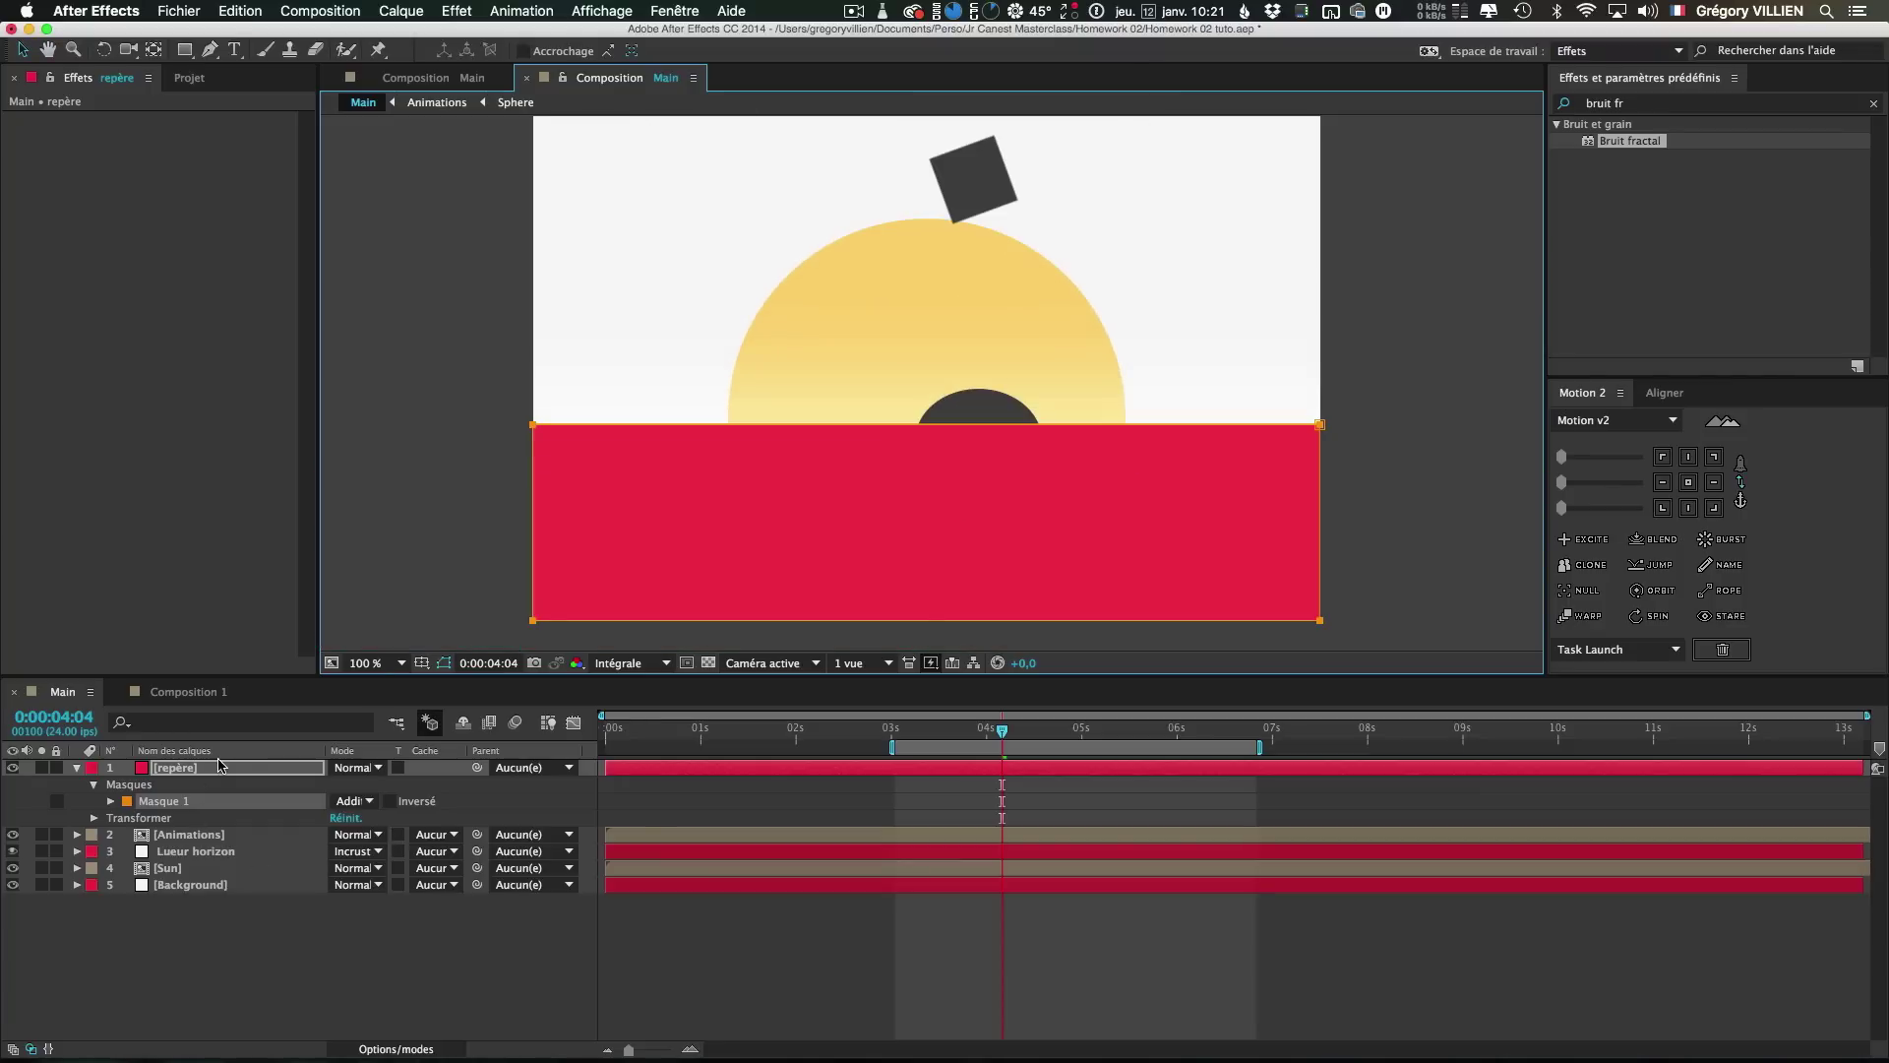
Move the repère layer from Main into Composition 1, above fractal, and make it a guide layer (Calque repère)
{"action": "left_click", "coordinate": [218, 765]}
{"action": "key", "text": "super+x"}
{"action": "left_click", "coordinate": [209, 693]}
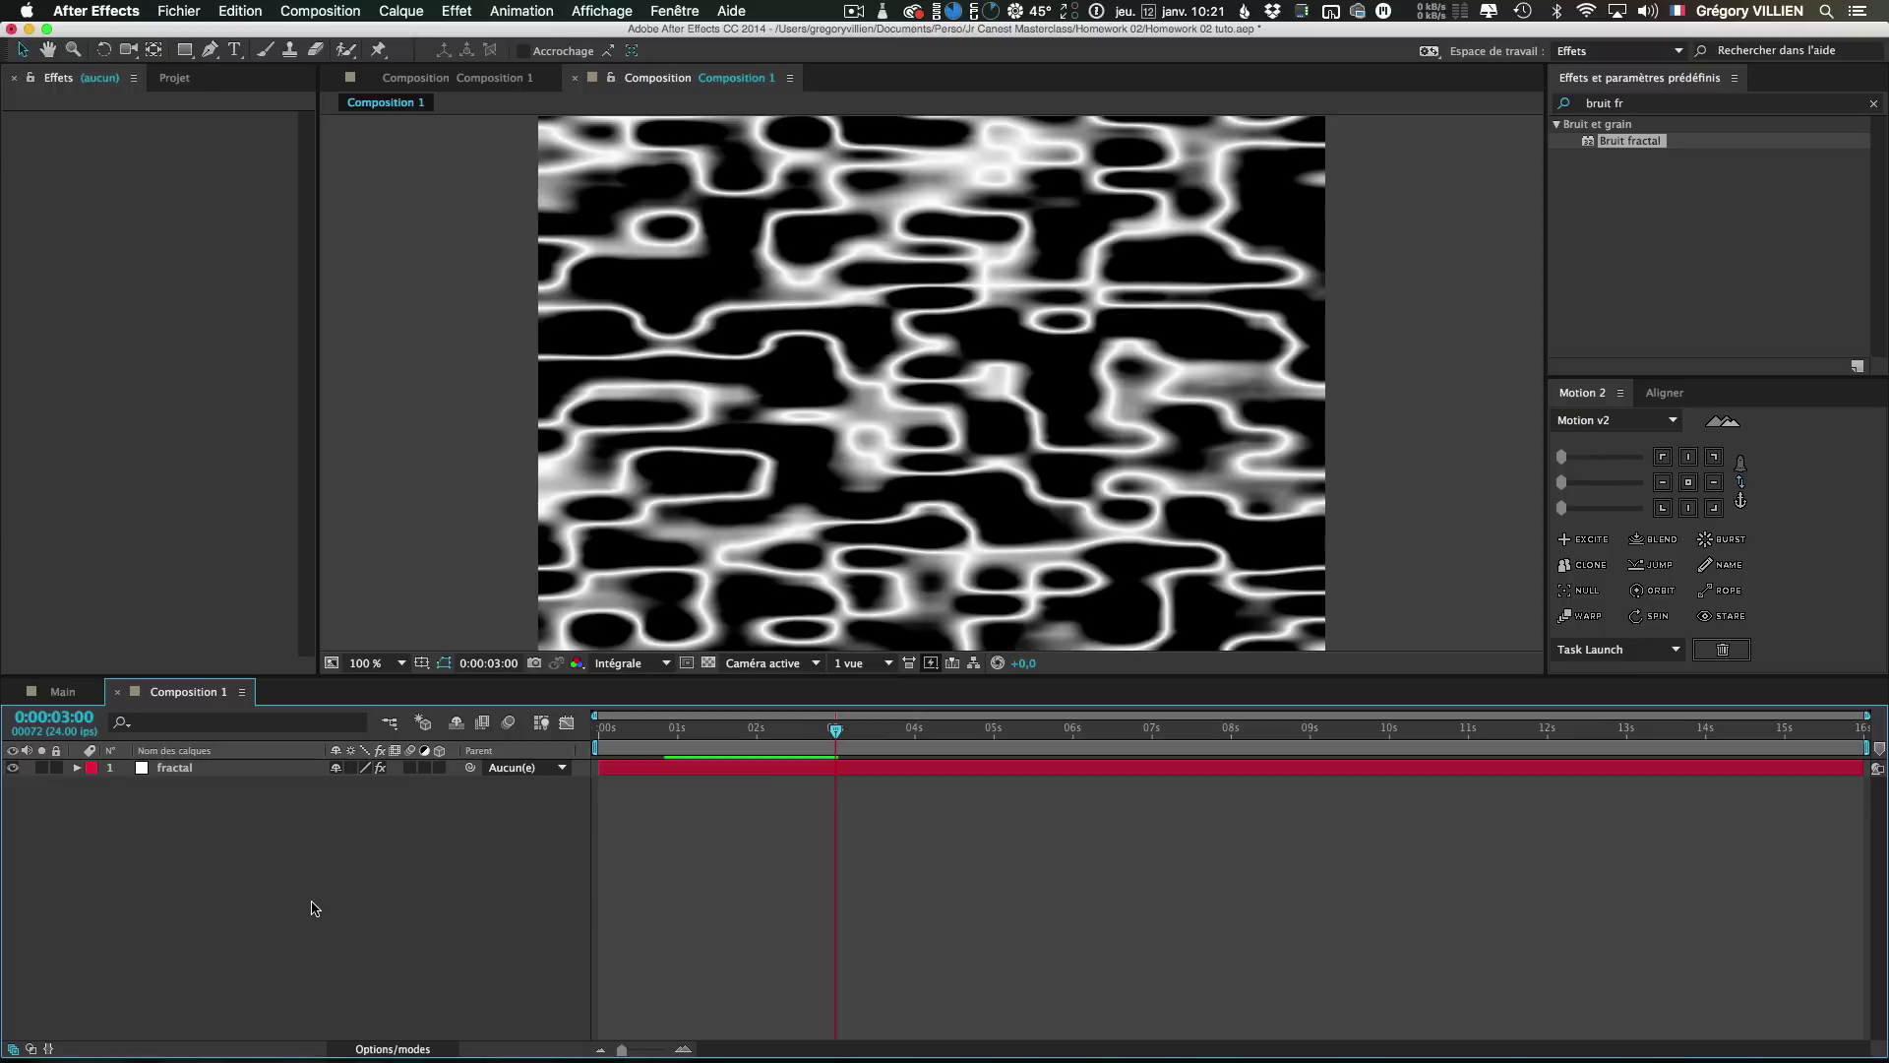
{"action": "key", "text": "super+v"}
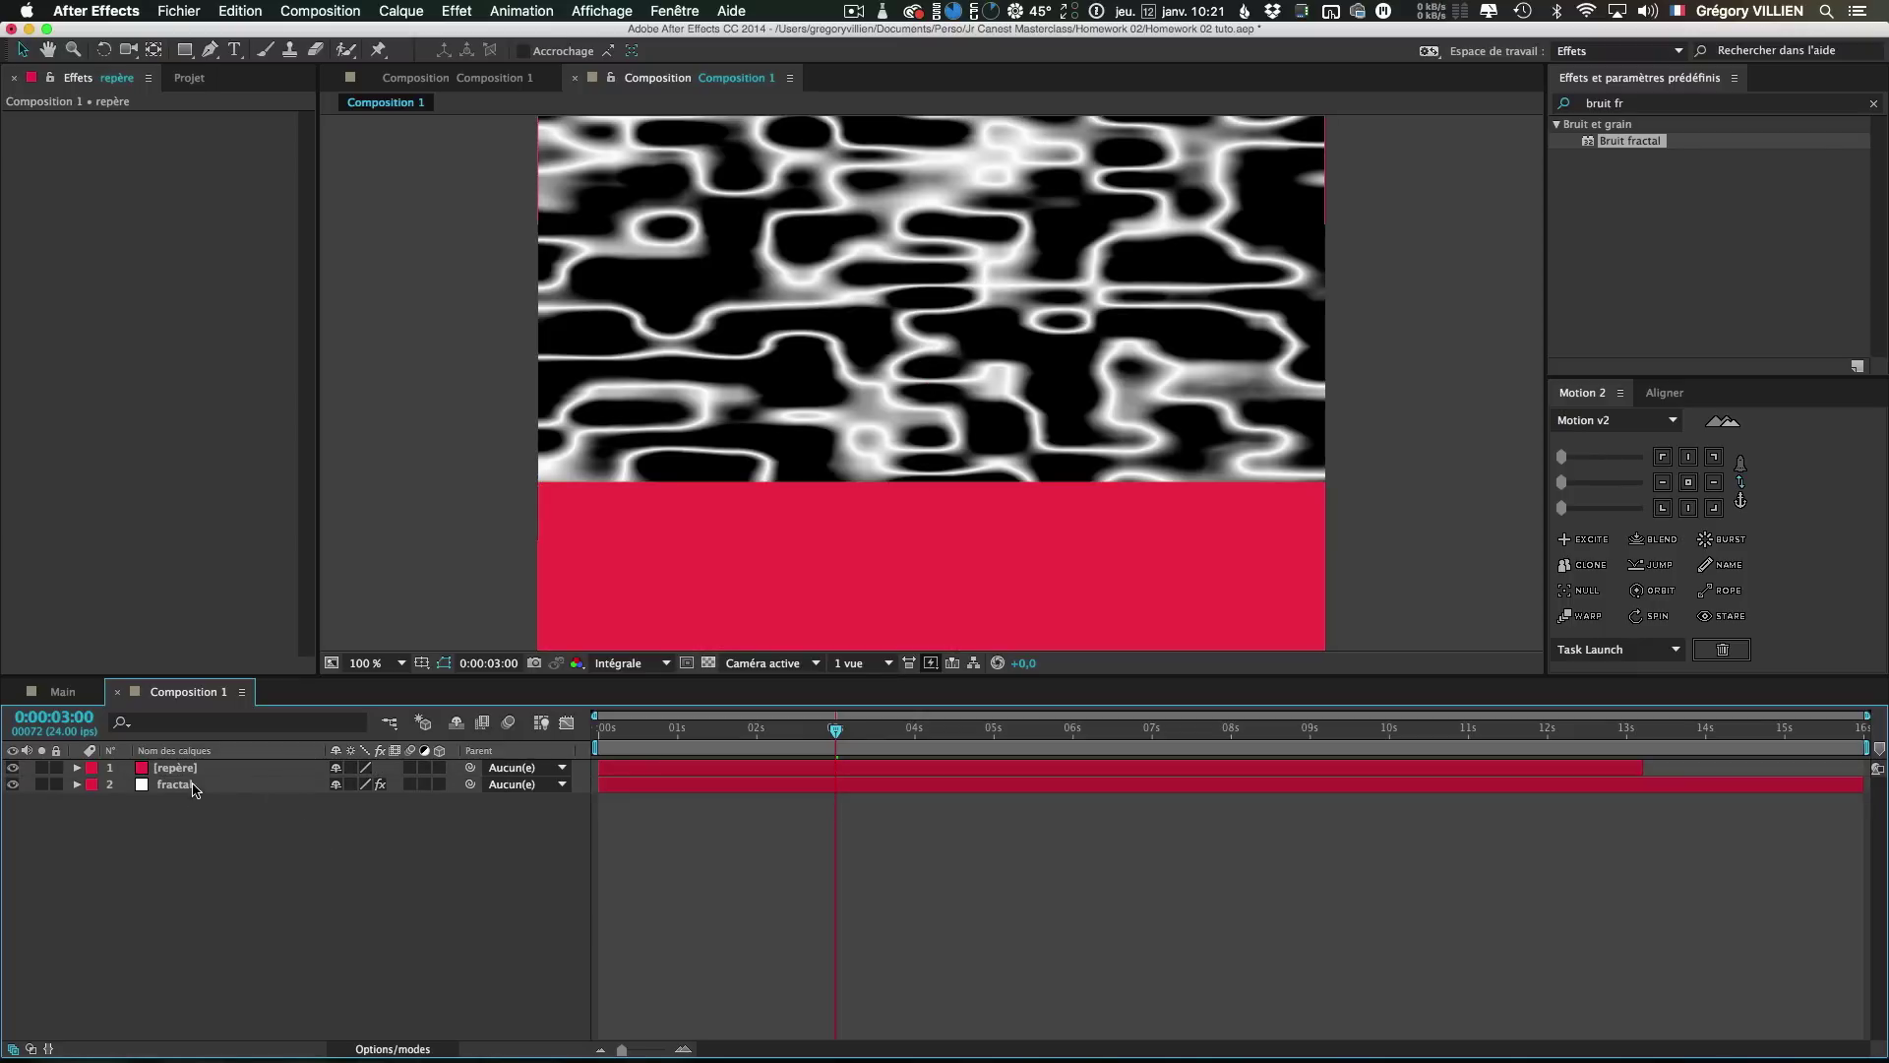
{"action": "right_click", "coordinate": [197, 769]}
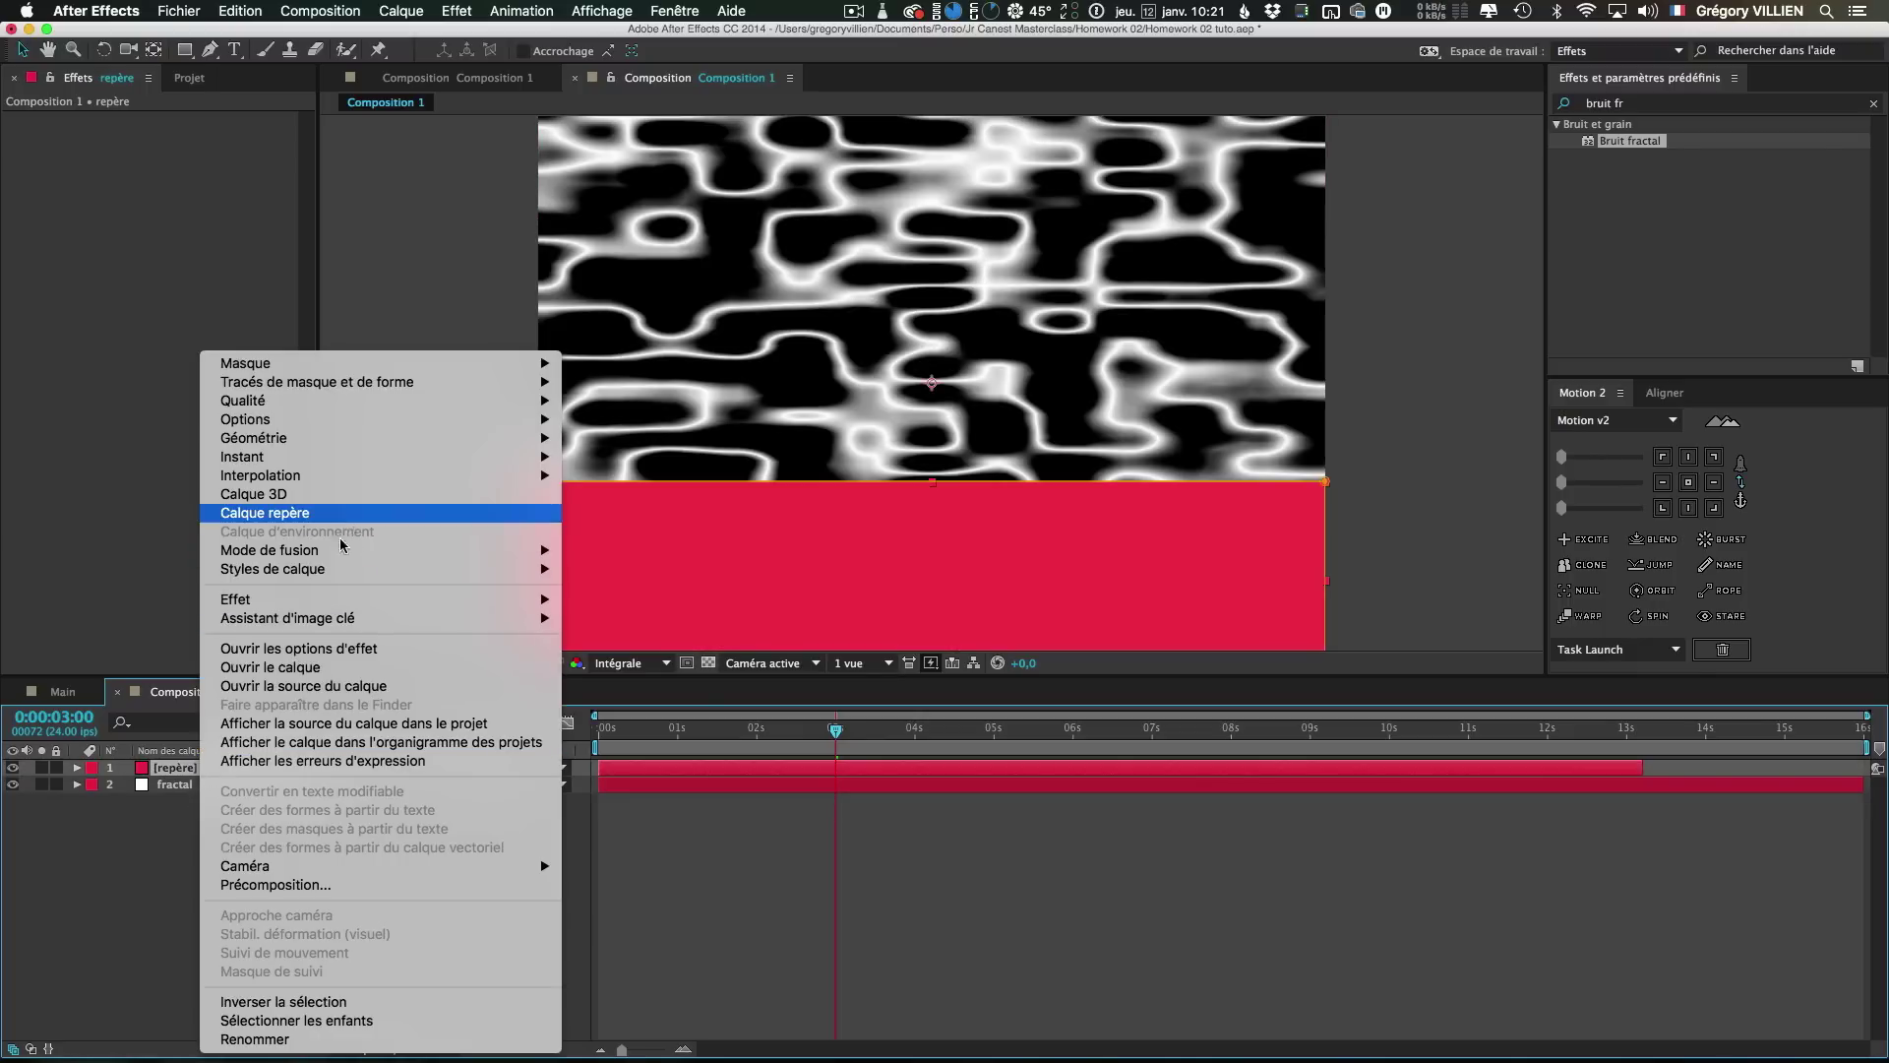
{"action": "left_click", "coordinate": [334, 512]}
{"action": "left_click", "coordinate": [302, 850]}
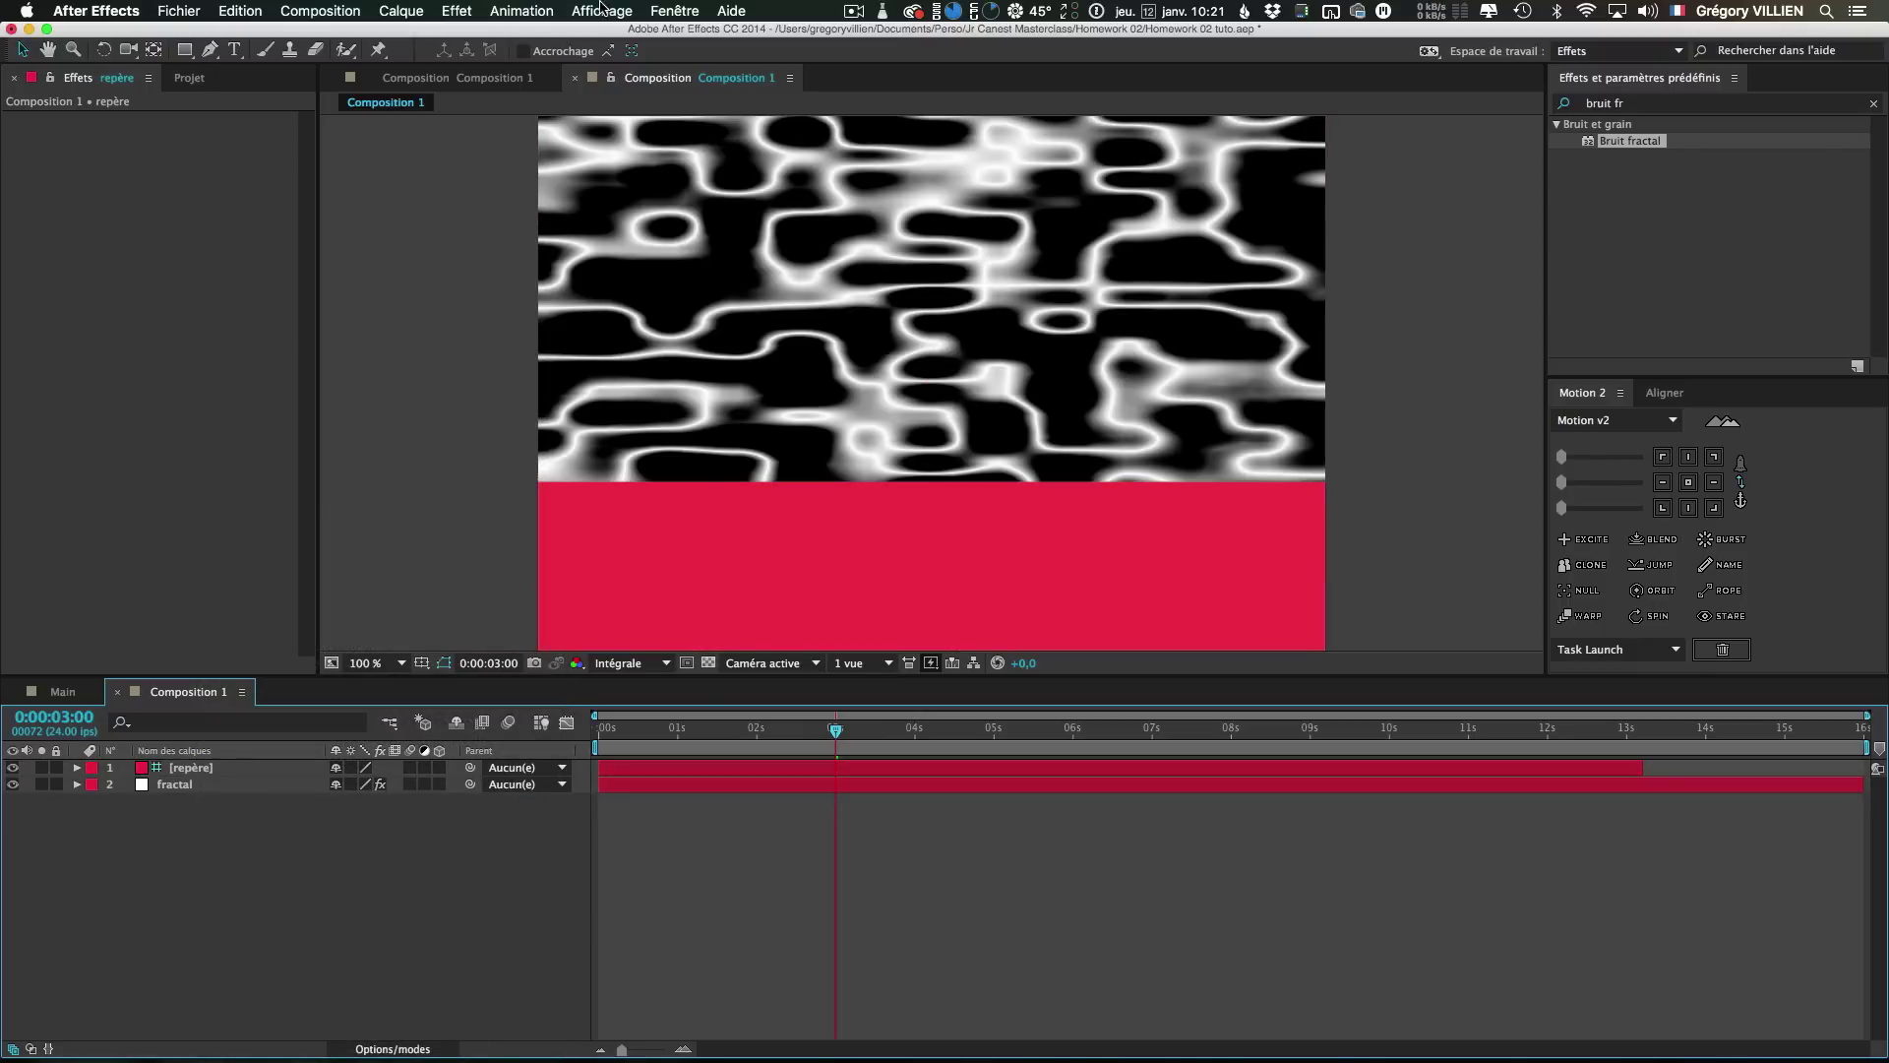
Show the rulers and place a horizontal guide along the upper edge of the red repère area
{"action": "left_click", "coordinate": [602, 10]}
{"action": "left_click", "coordinate": [650, 194]}
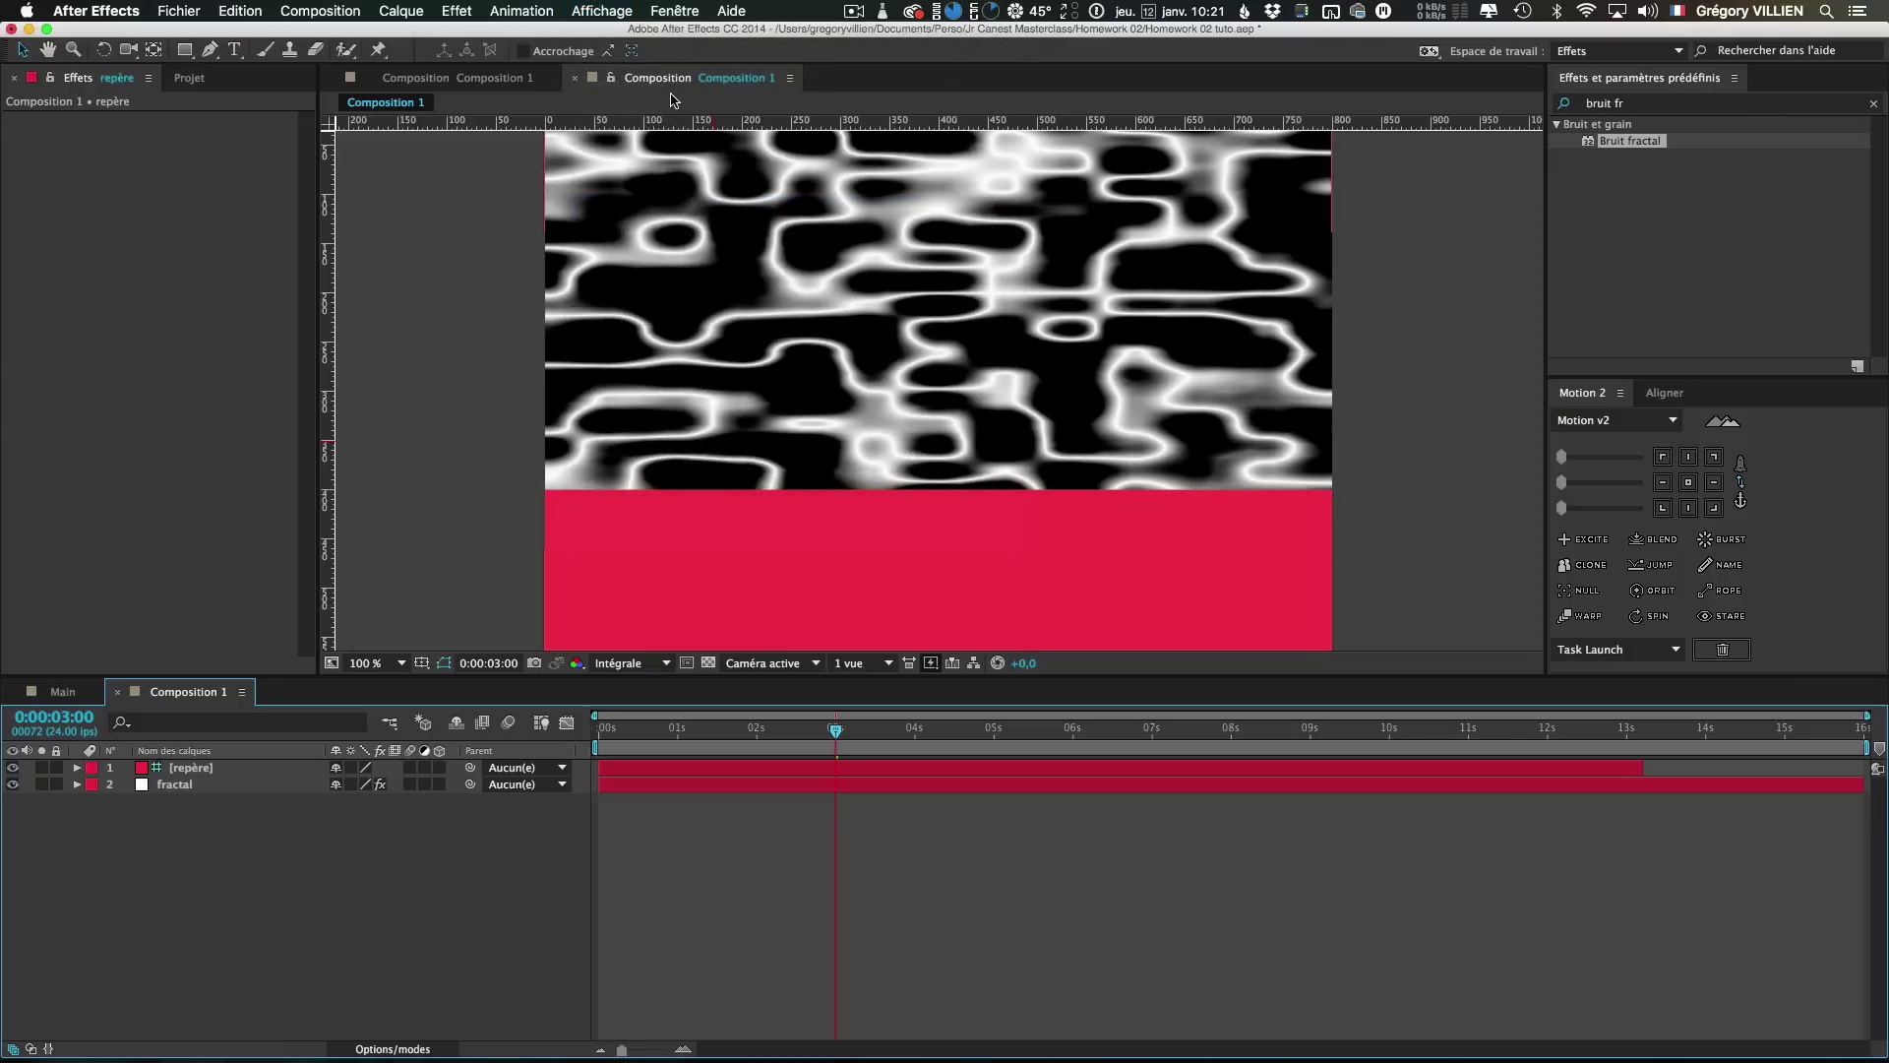
{"action": "left_click_drag", "start_coordinate": [676, 120], "coordinate": [630, 489]}
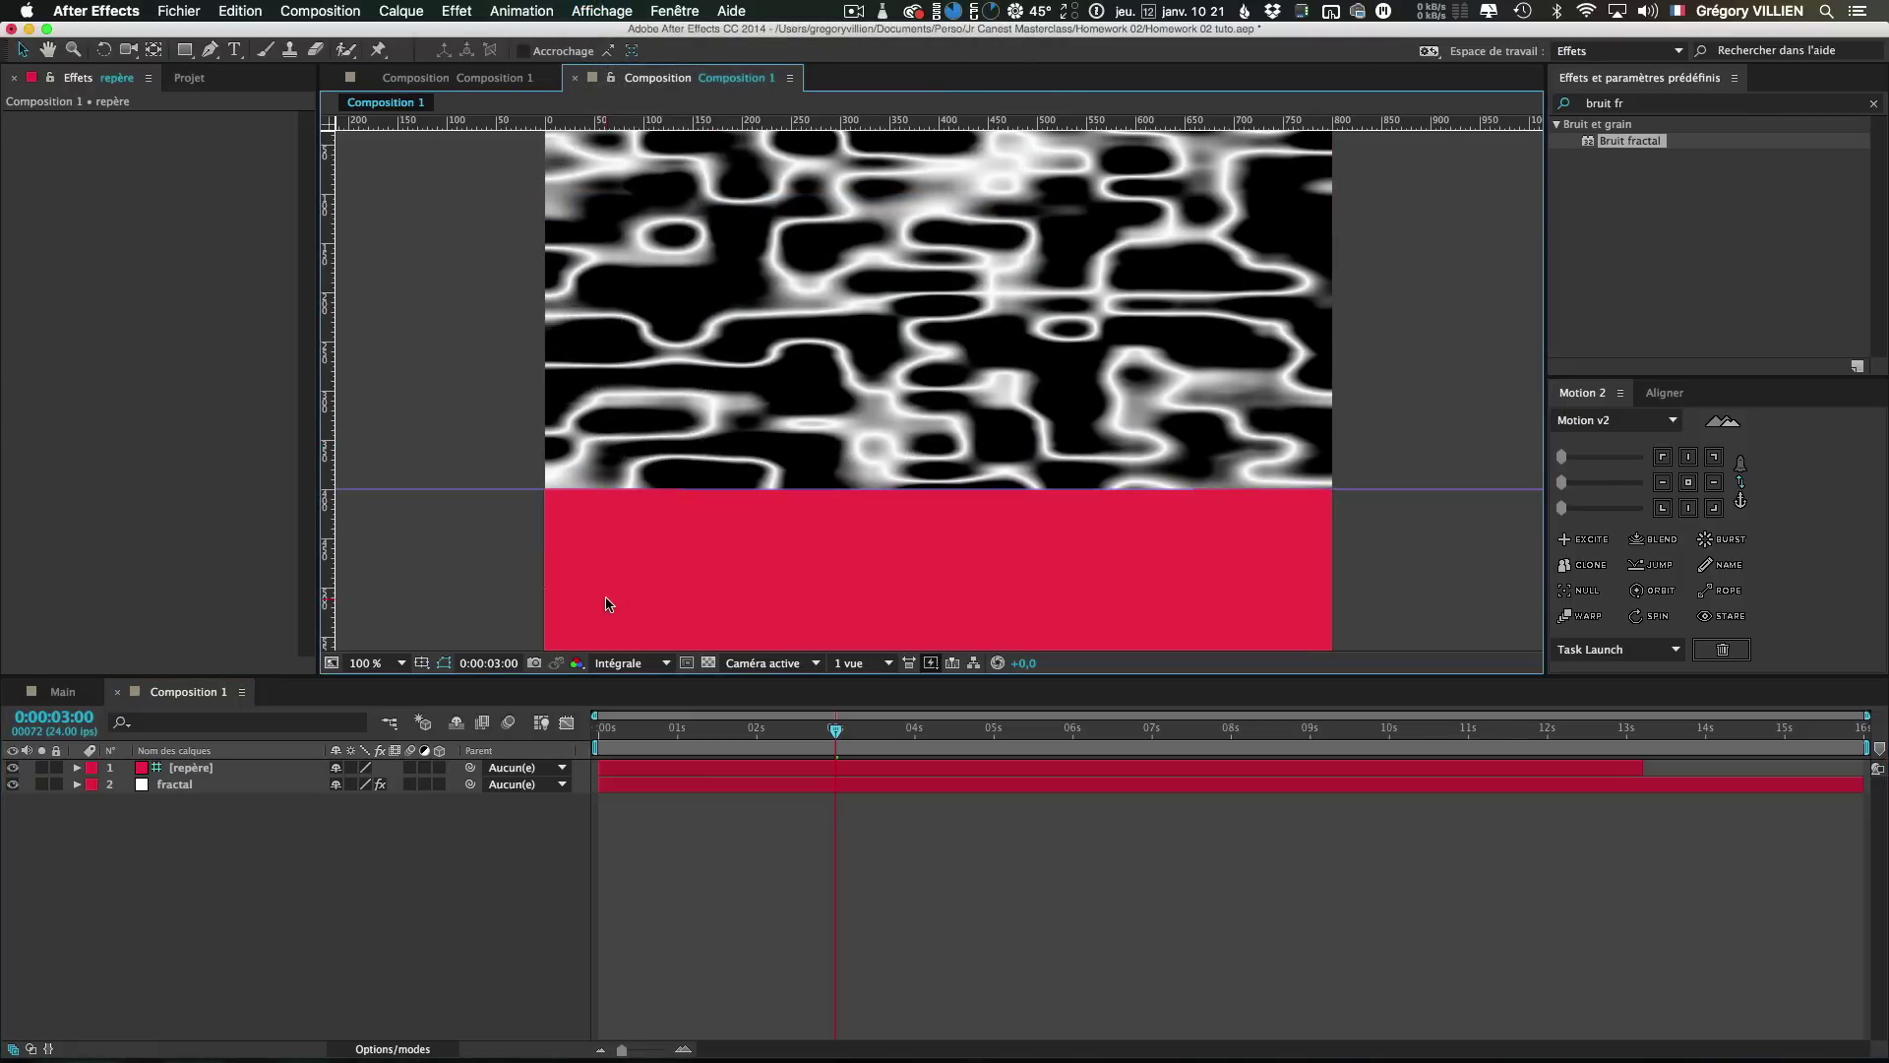
Hide the repère layer so only the fractal layer shows beneath the horizon guide
{"action": "left_click", "coordinate": [12, 768]}
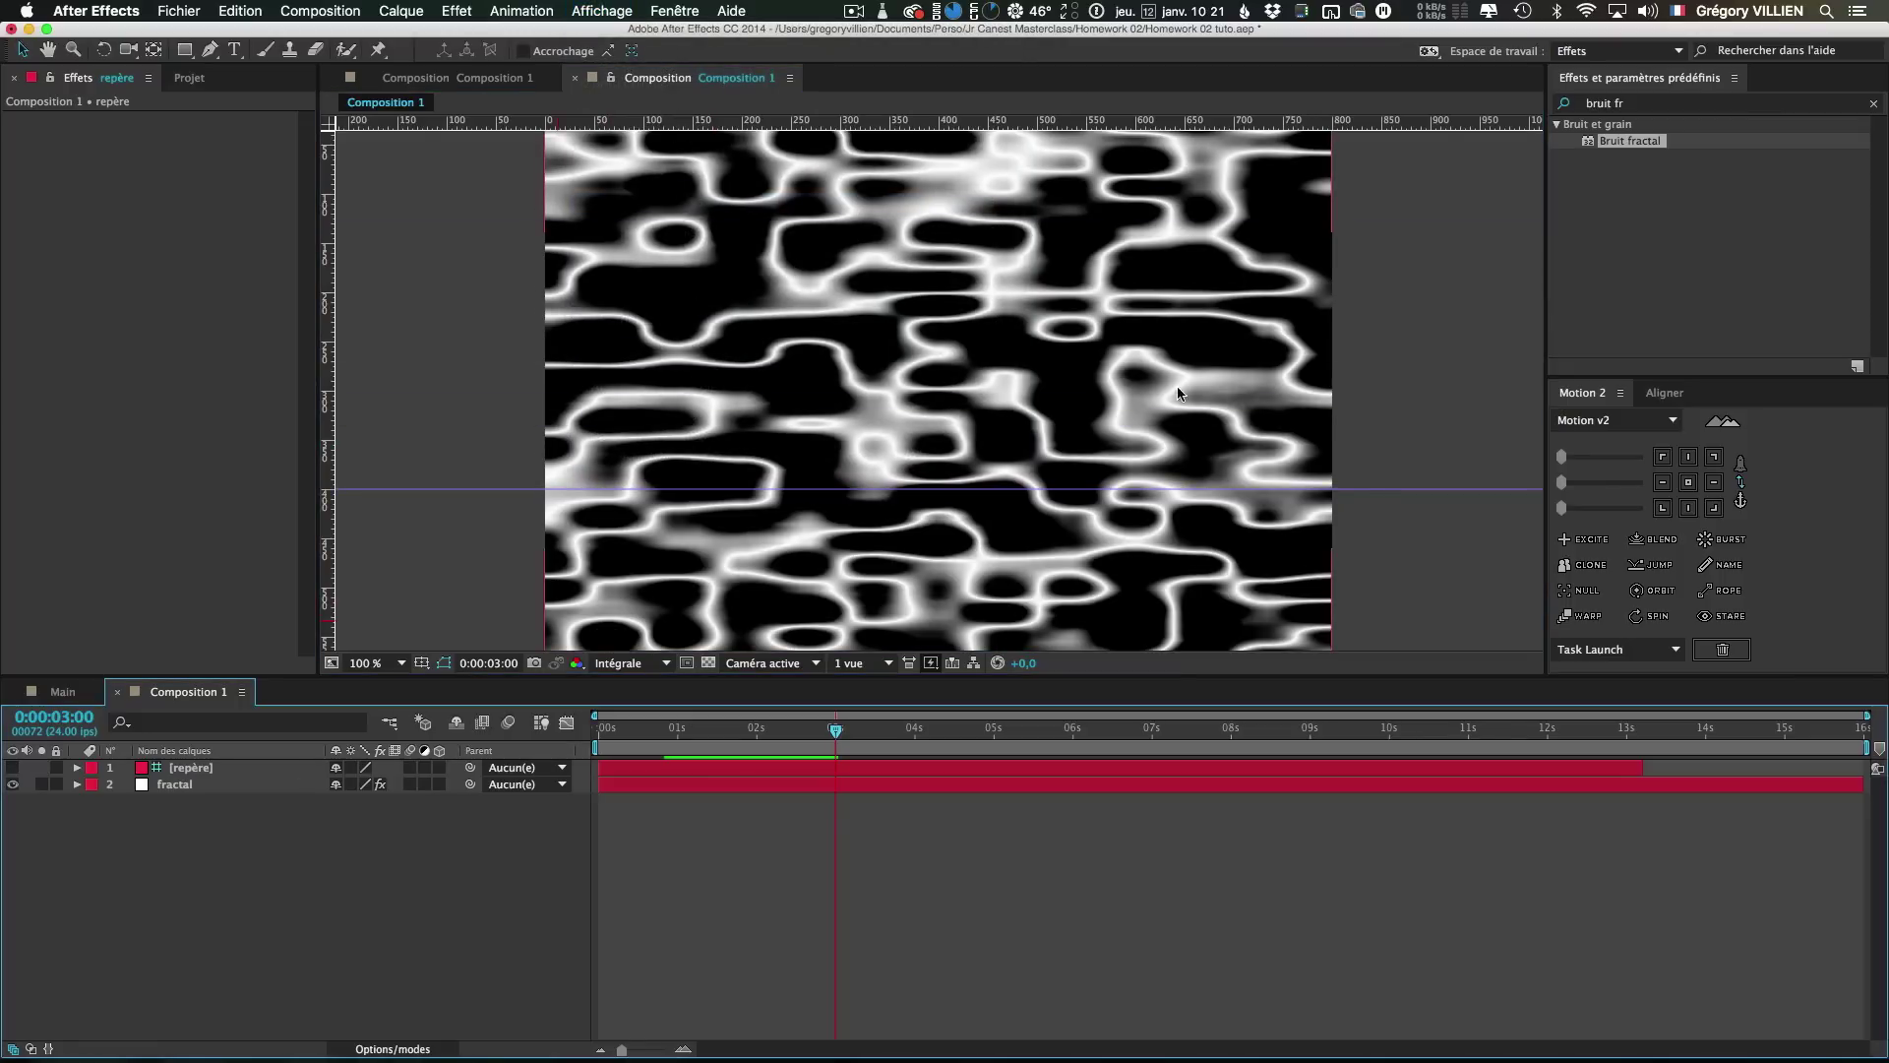
{"action": "left_click", "coordinate": [12, 767]}
{"action": "left_click", "coordinate": [13, 768]}
{"action": "right_click", "coordinate": [153, 773]}
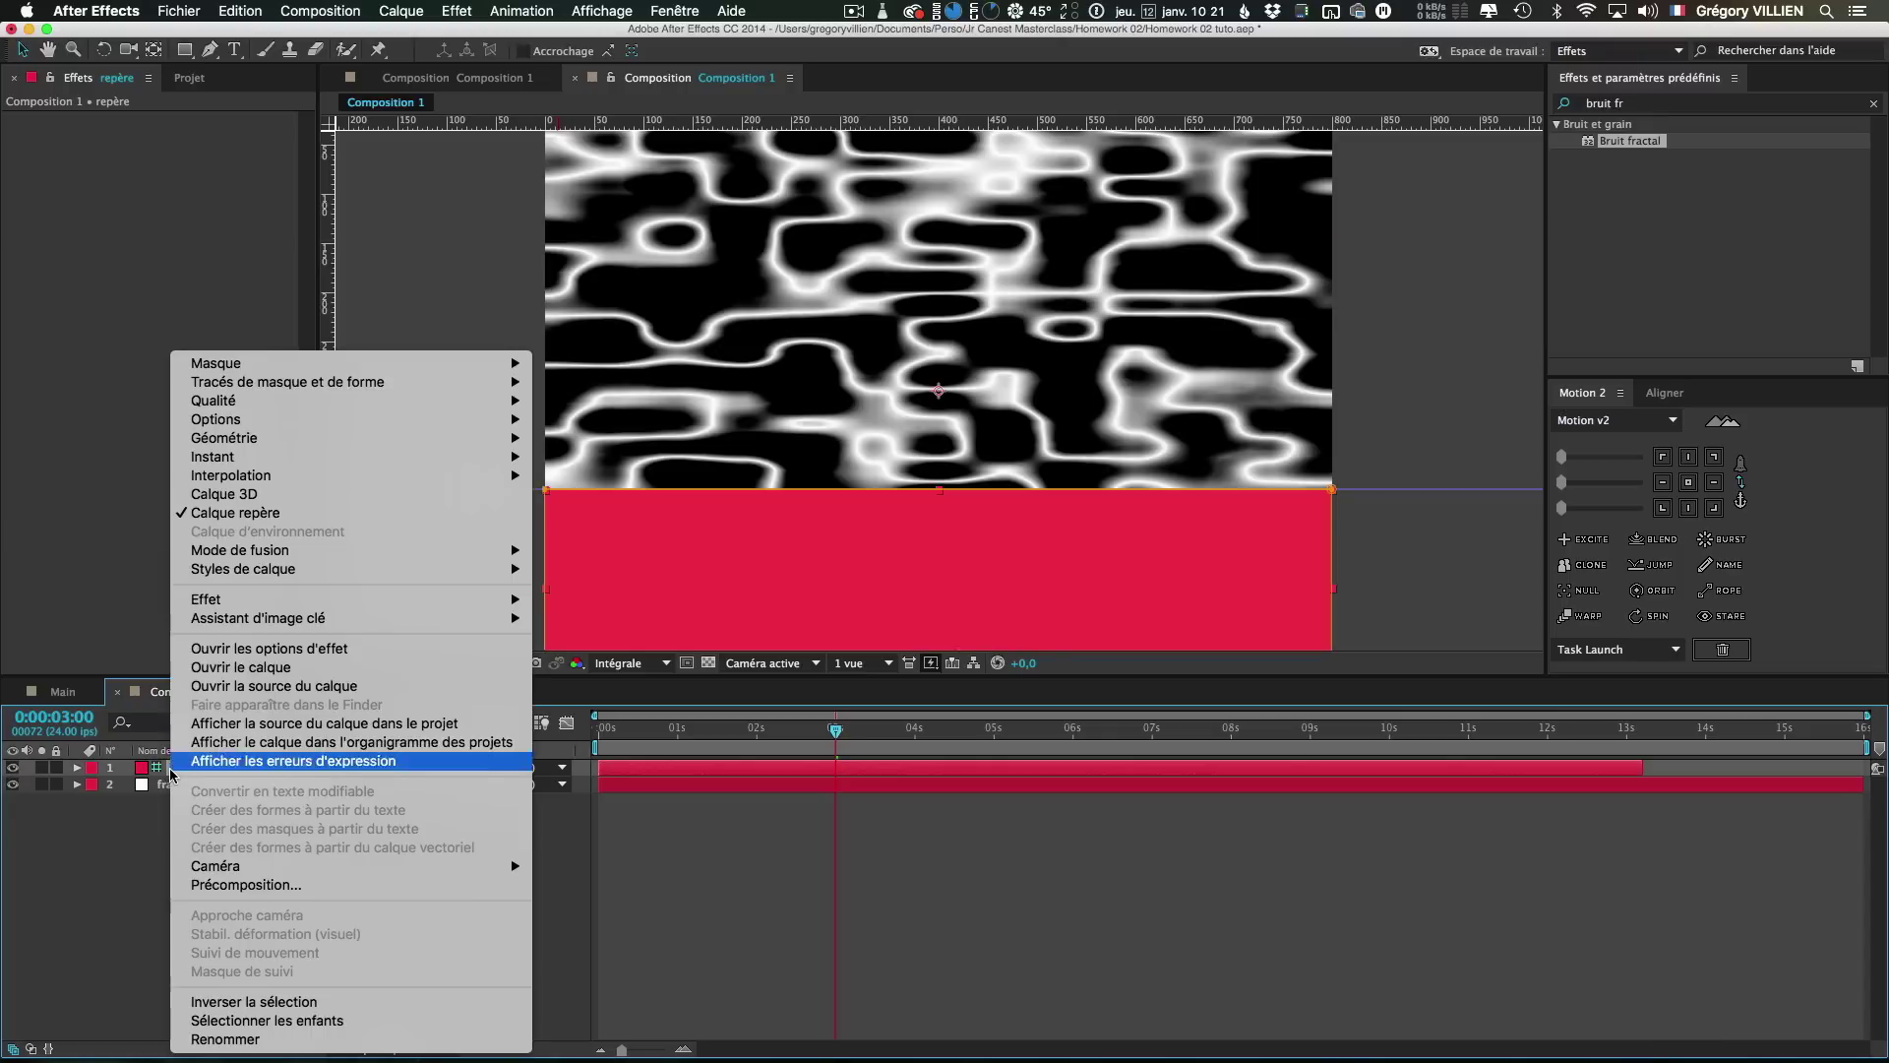
{"action": "left_click", "coordinate": [121, 859]}
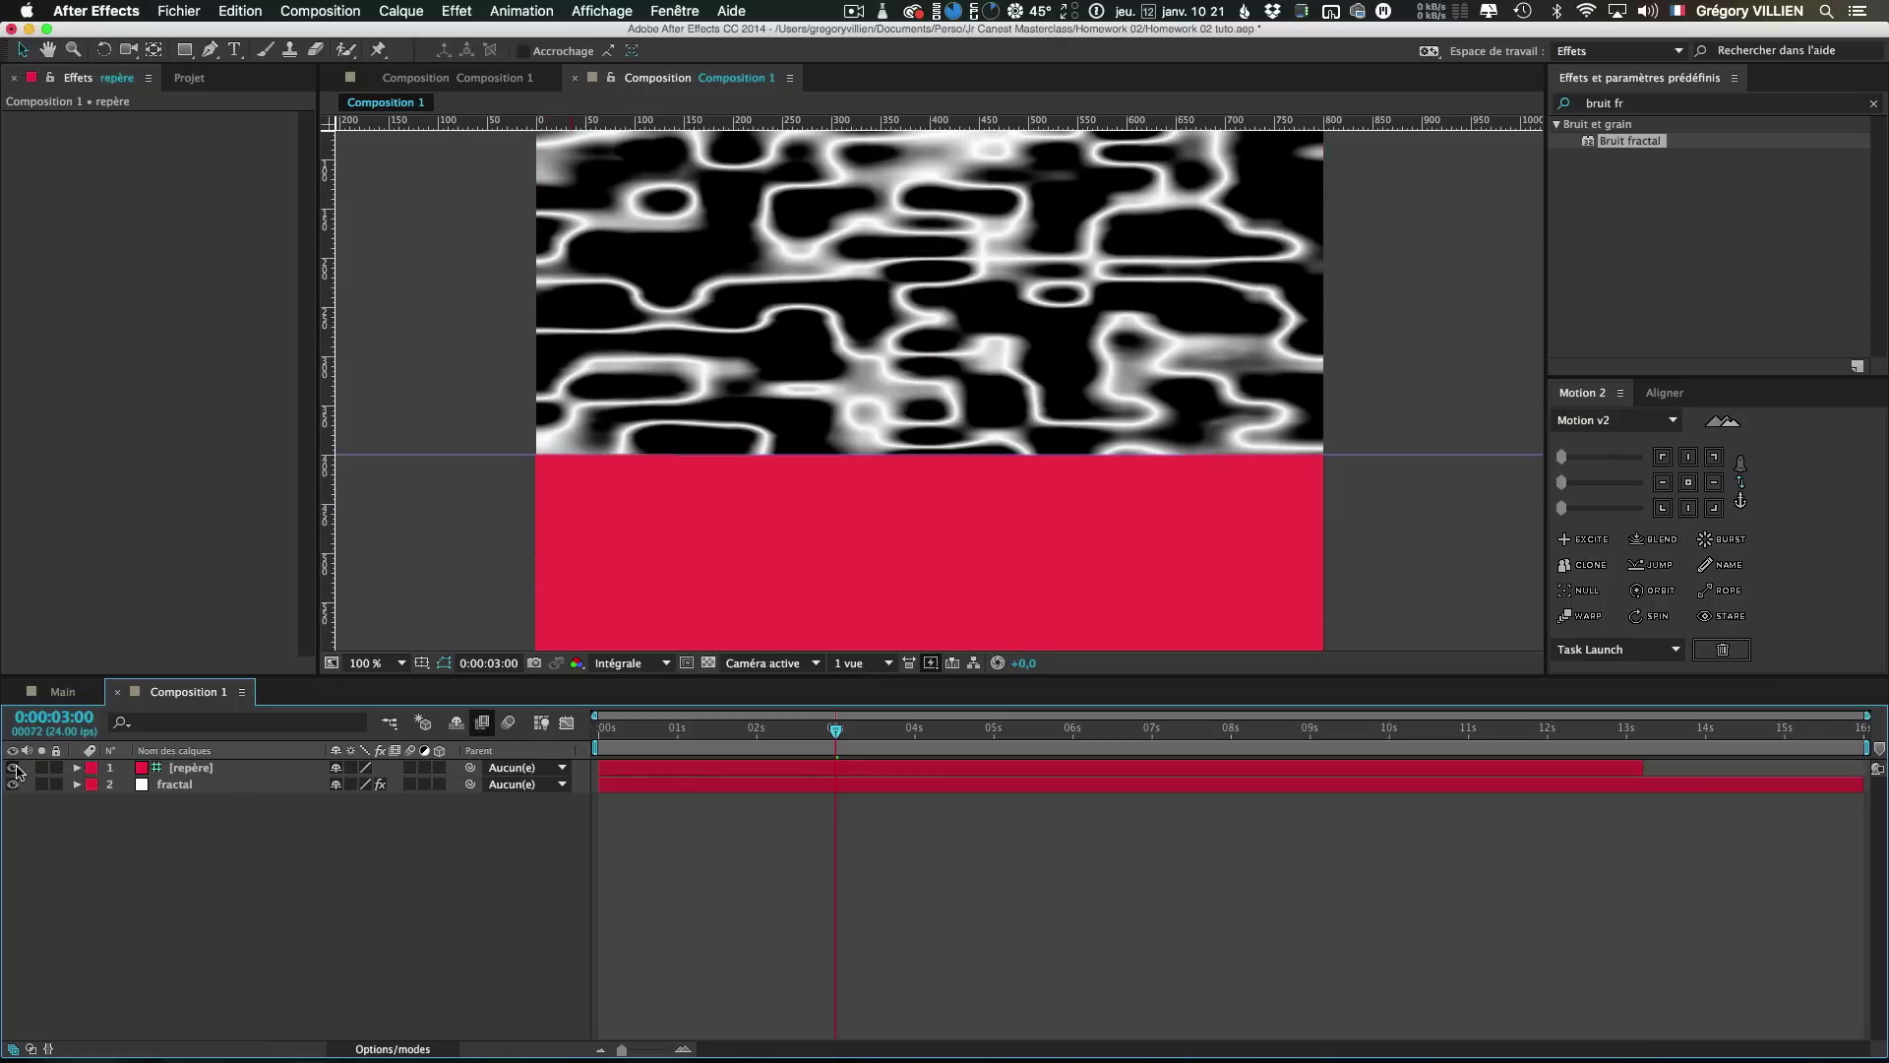
{"action": "left_click", "coordinate": [14, 767]}
Collapse the Bruit fractal effect on the fractal layer and apply the Quatre coins effect to the same layer
{"action": "left_click", "coordinate": [257, 787]}
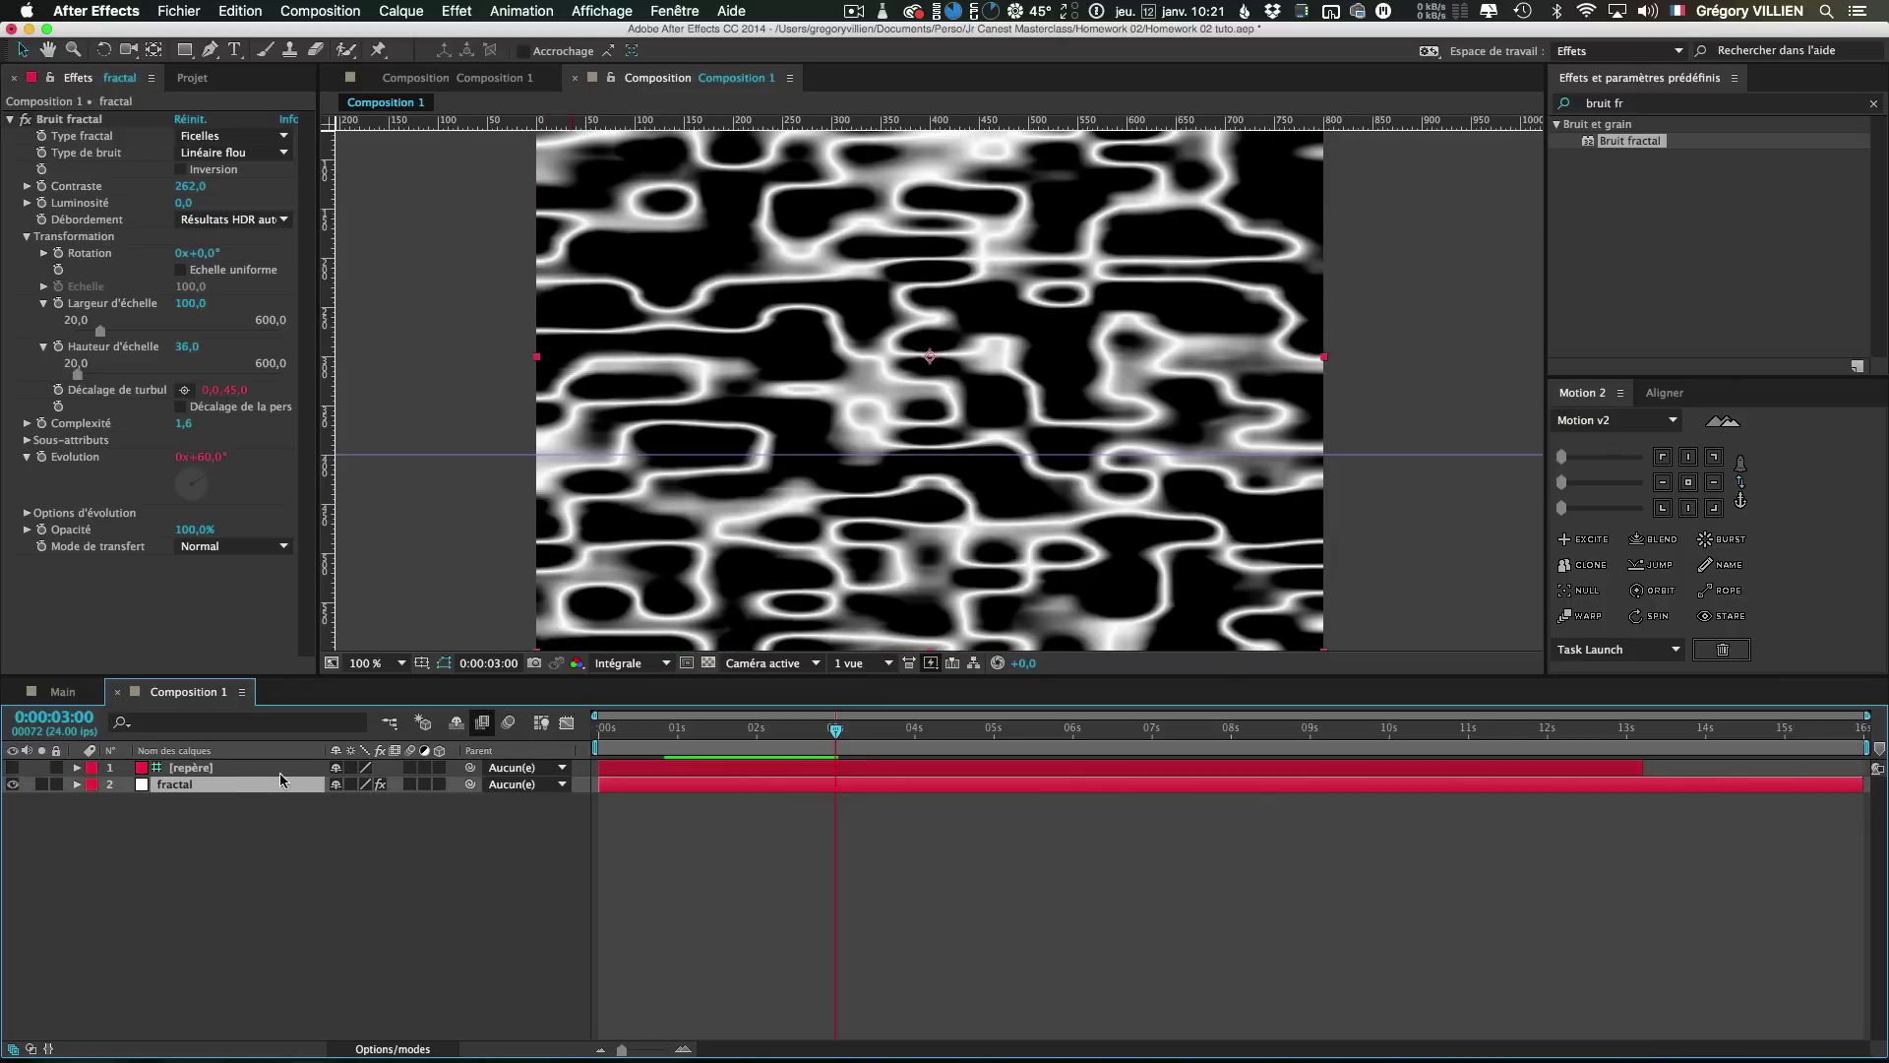
{"action": "left_click", "coordinate": [10, 119]}
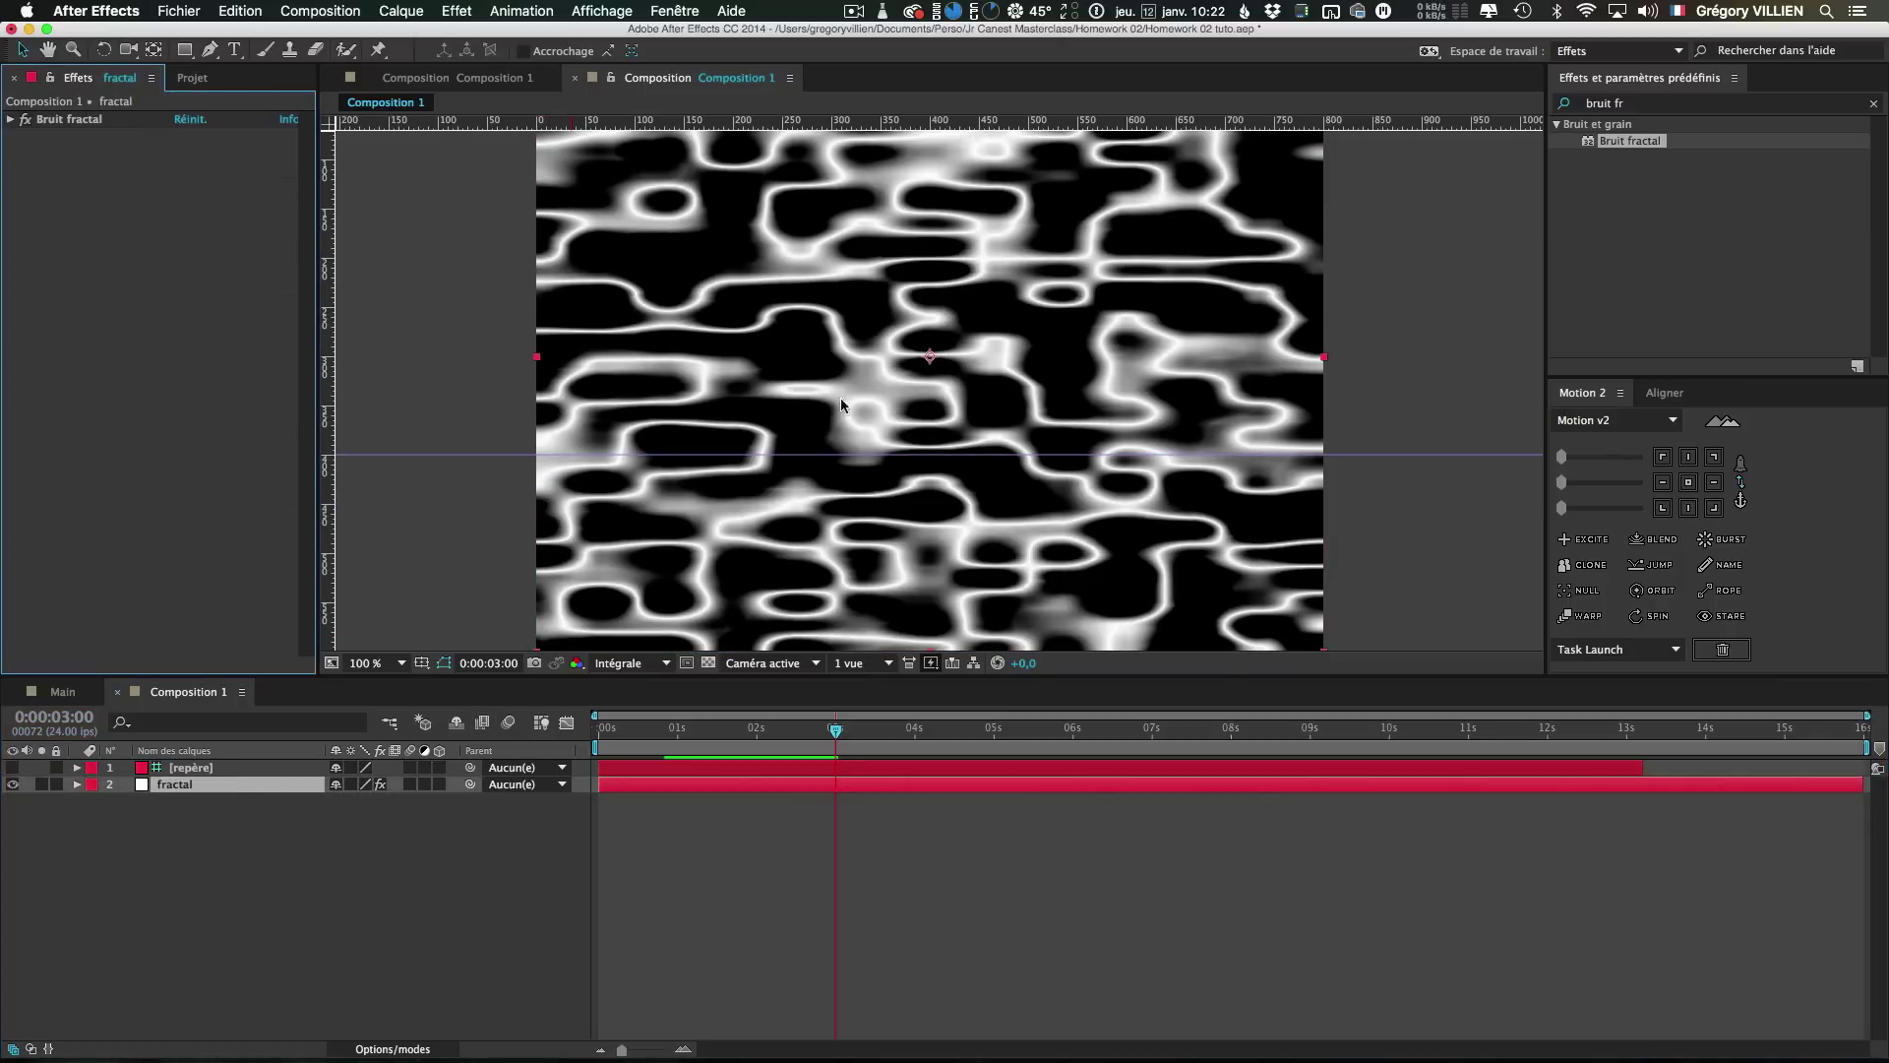
{"action": "left_click", "coordinate": [1629, 104]}
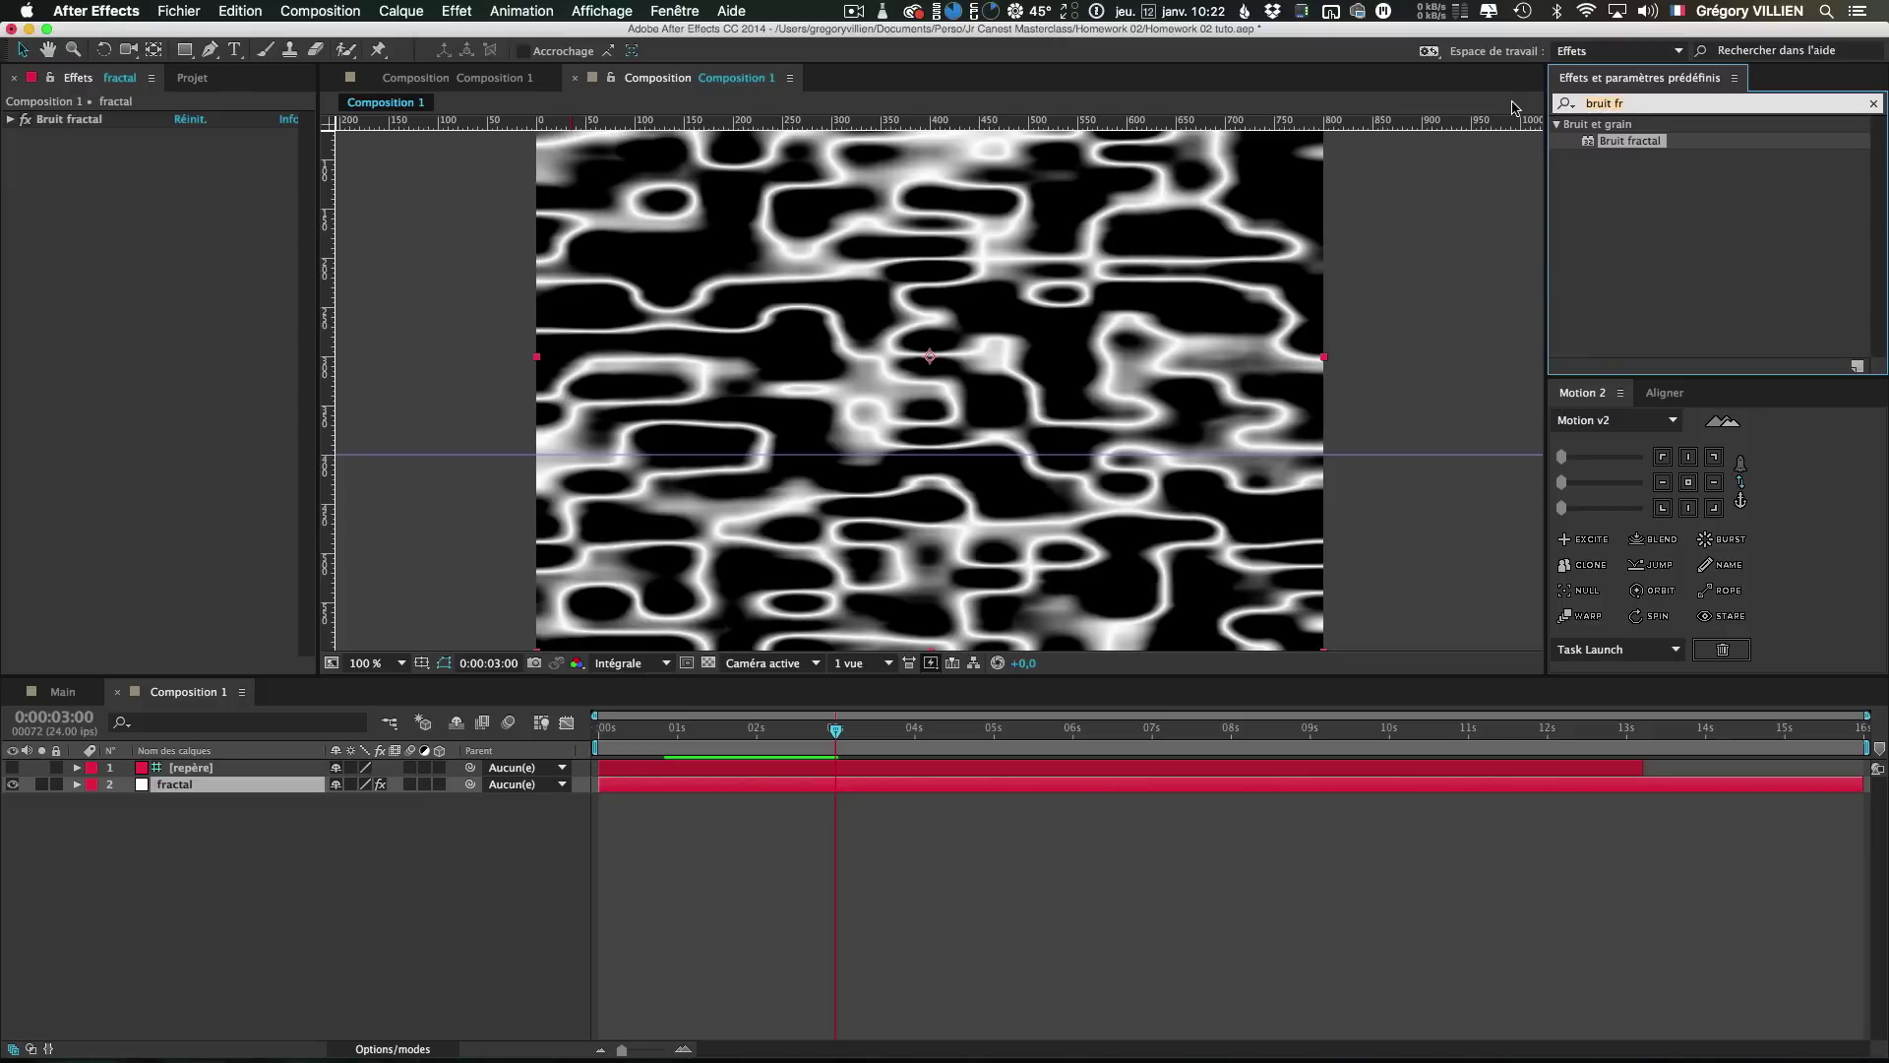
{"action": "type", "text": "quatre"}
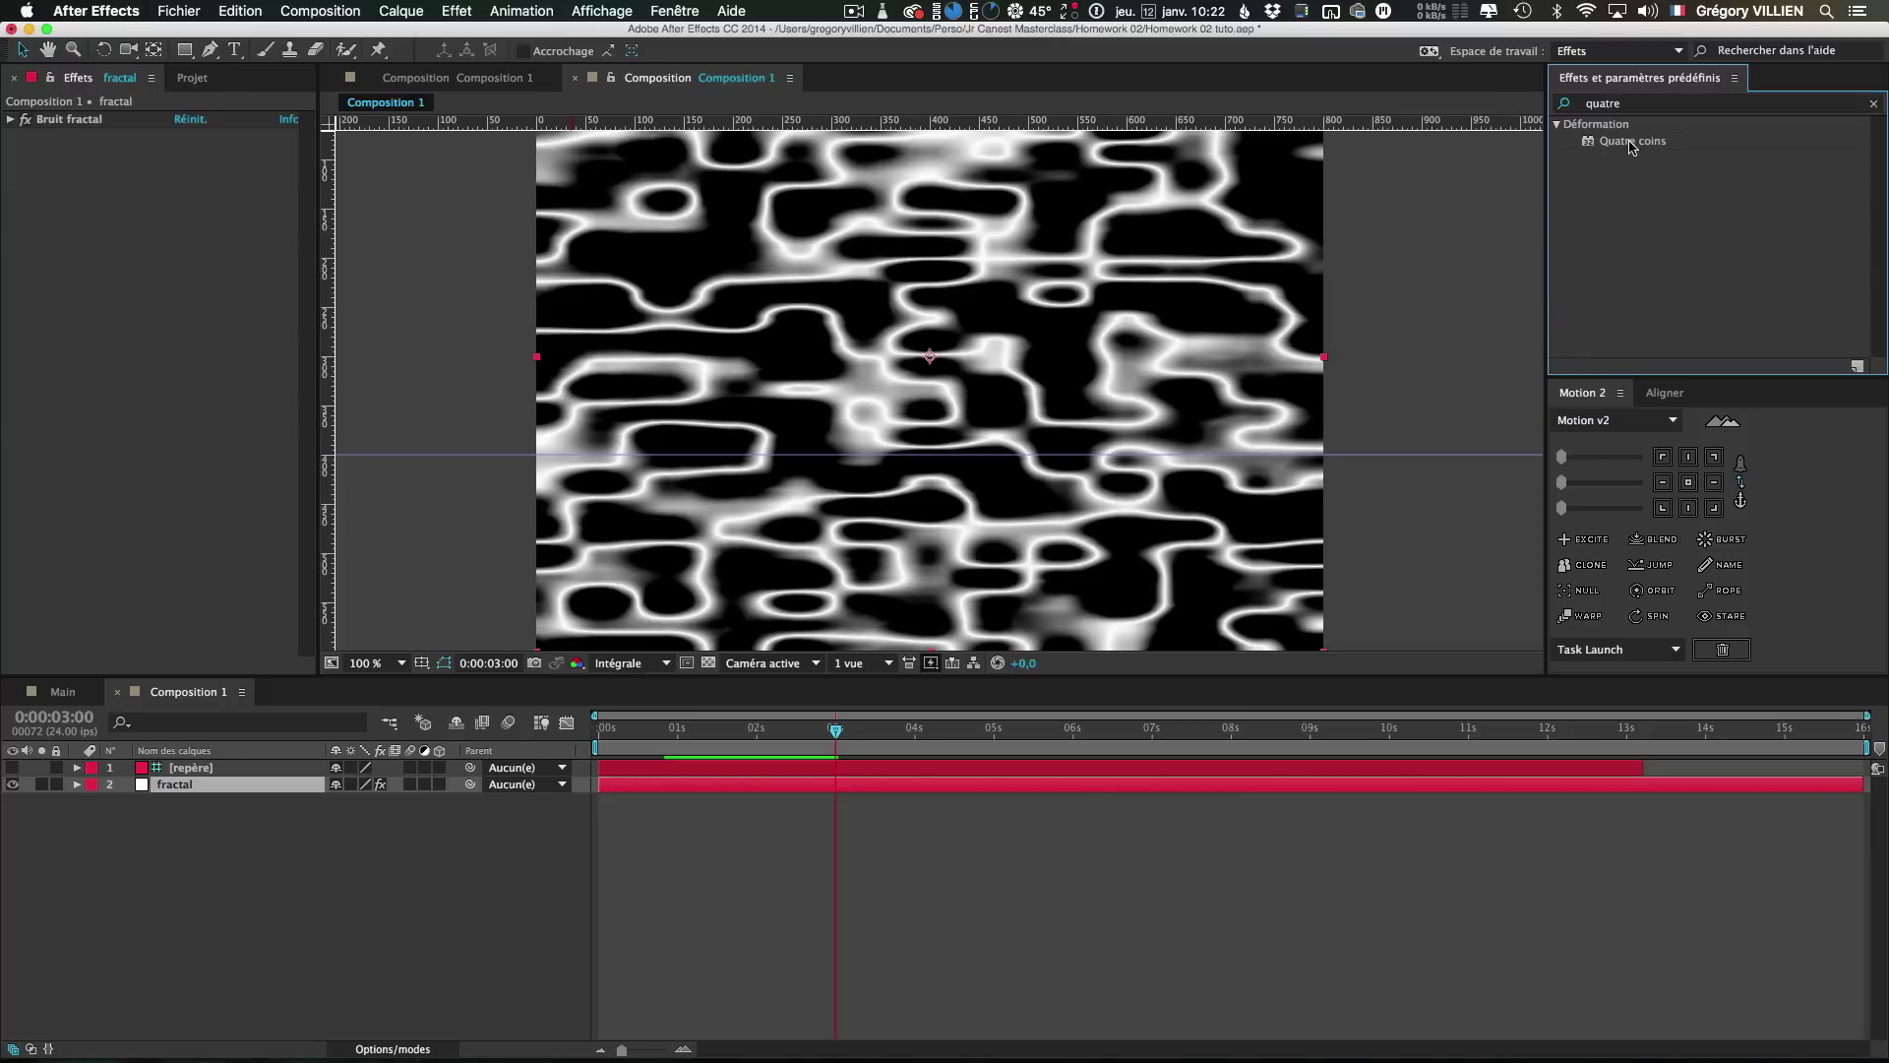
{"action": "double_click", "coordinate": [1631, 142]}
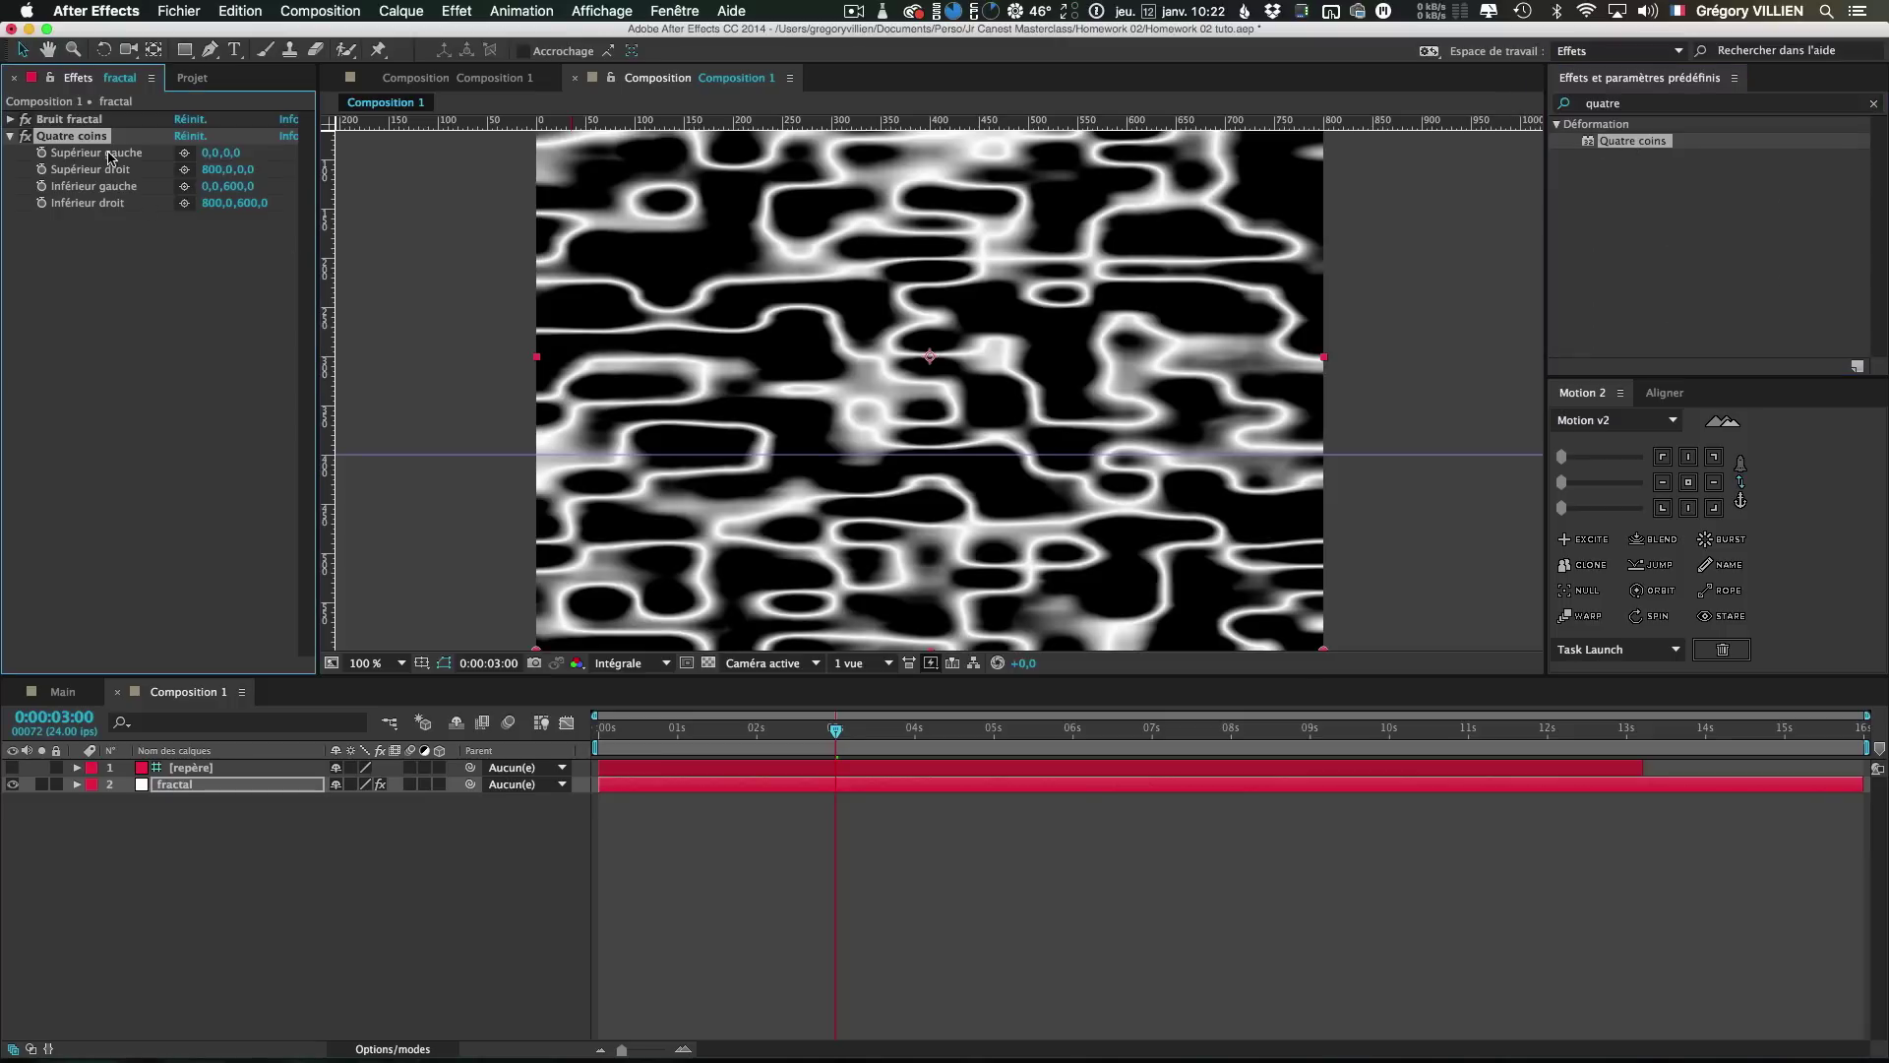
{"action": "scroll", "coordinate": [777, 472], "scroll_direction": "down", "scroll_amount": 3}
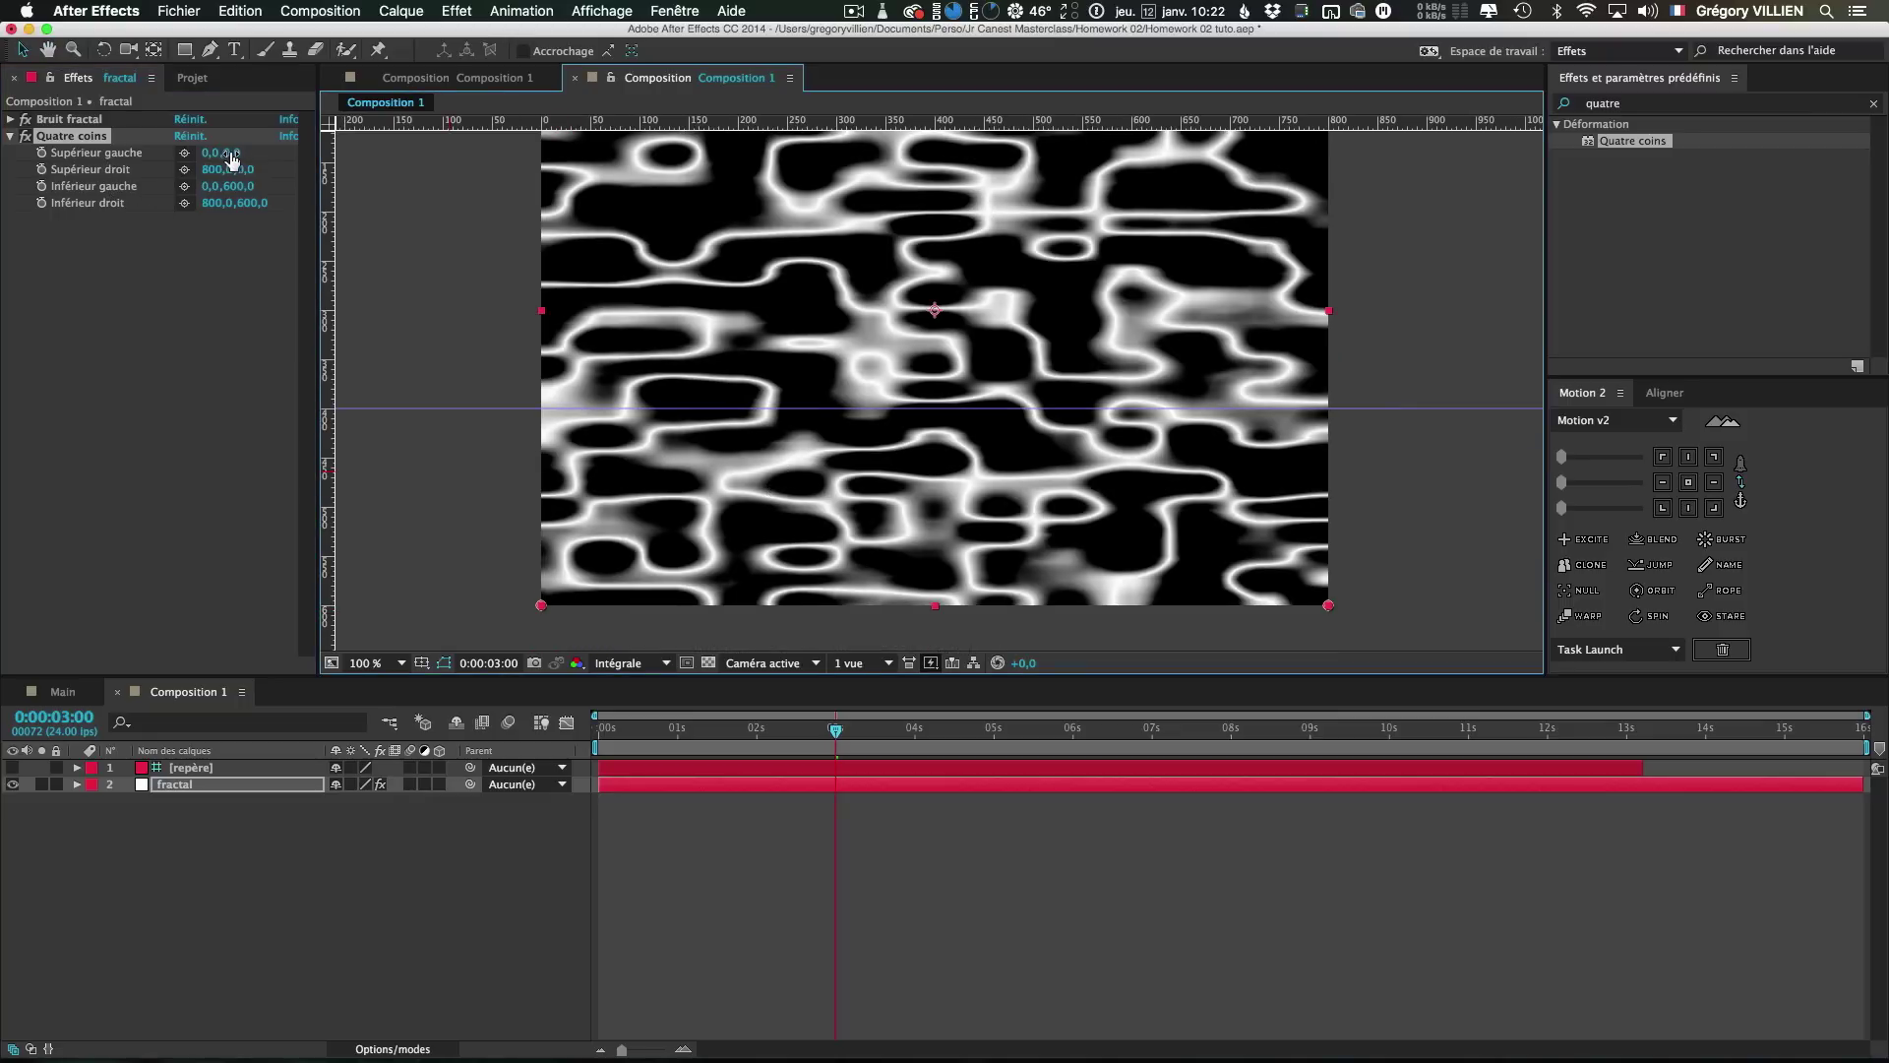
Set the vertical values of the Quatre coins Supérieur gauche and Supérieur droit corners to 360 on the fractal layer
{"action": "left_click_drag", "start_coordinate": [232, 153], "coordinate": [581, 168]}
{"action": "left_click_drag", "start_coordinate": [236, 169], "coordinate": [580, 198]}
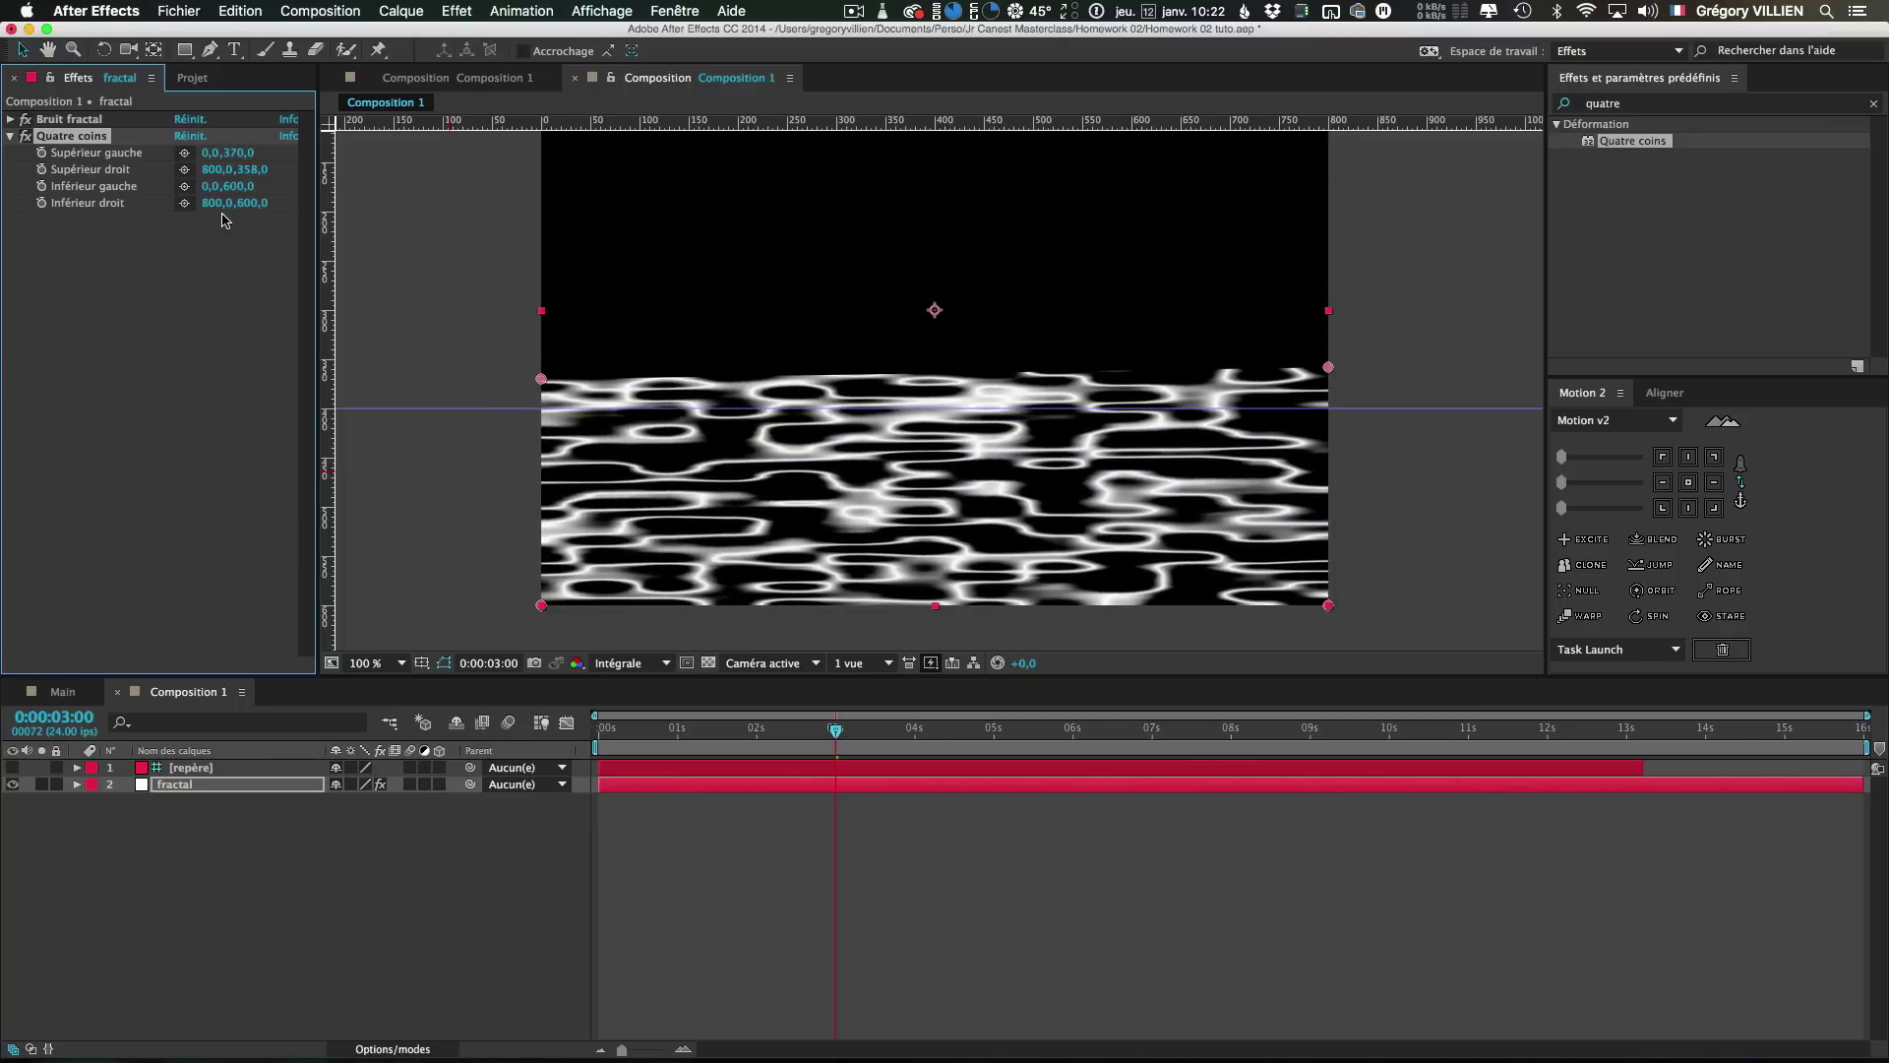
{"action": "left_click", "coordinate": [241, 153]}
{"action": "left_click", "coordinate": [262, 168]}
{"action": "type", "text": "370"}
{"action": "key", "text": "Return"}
{"action": "left_click_drag", "start_coordinate": [758, 733], "coordinate": [865, 733]}
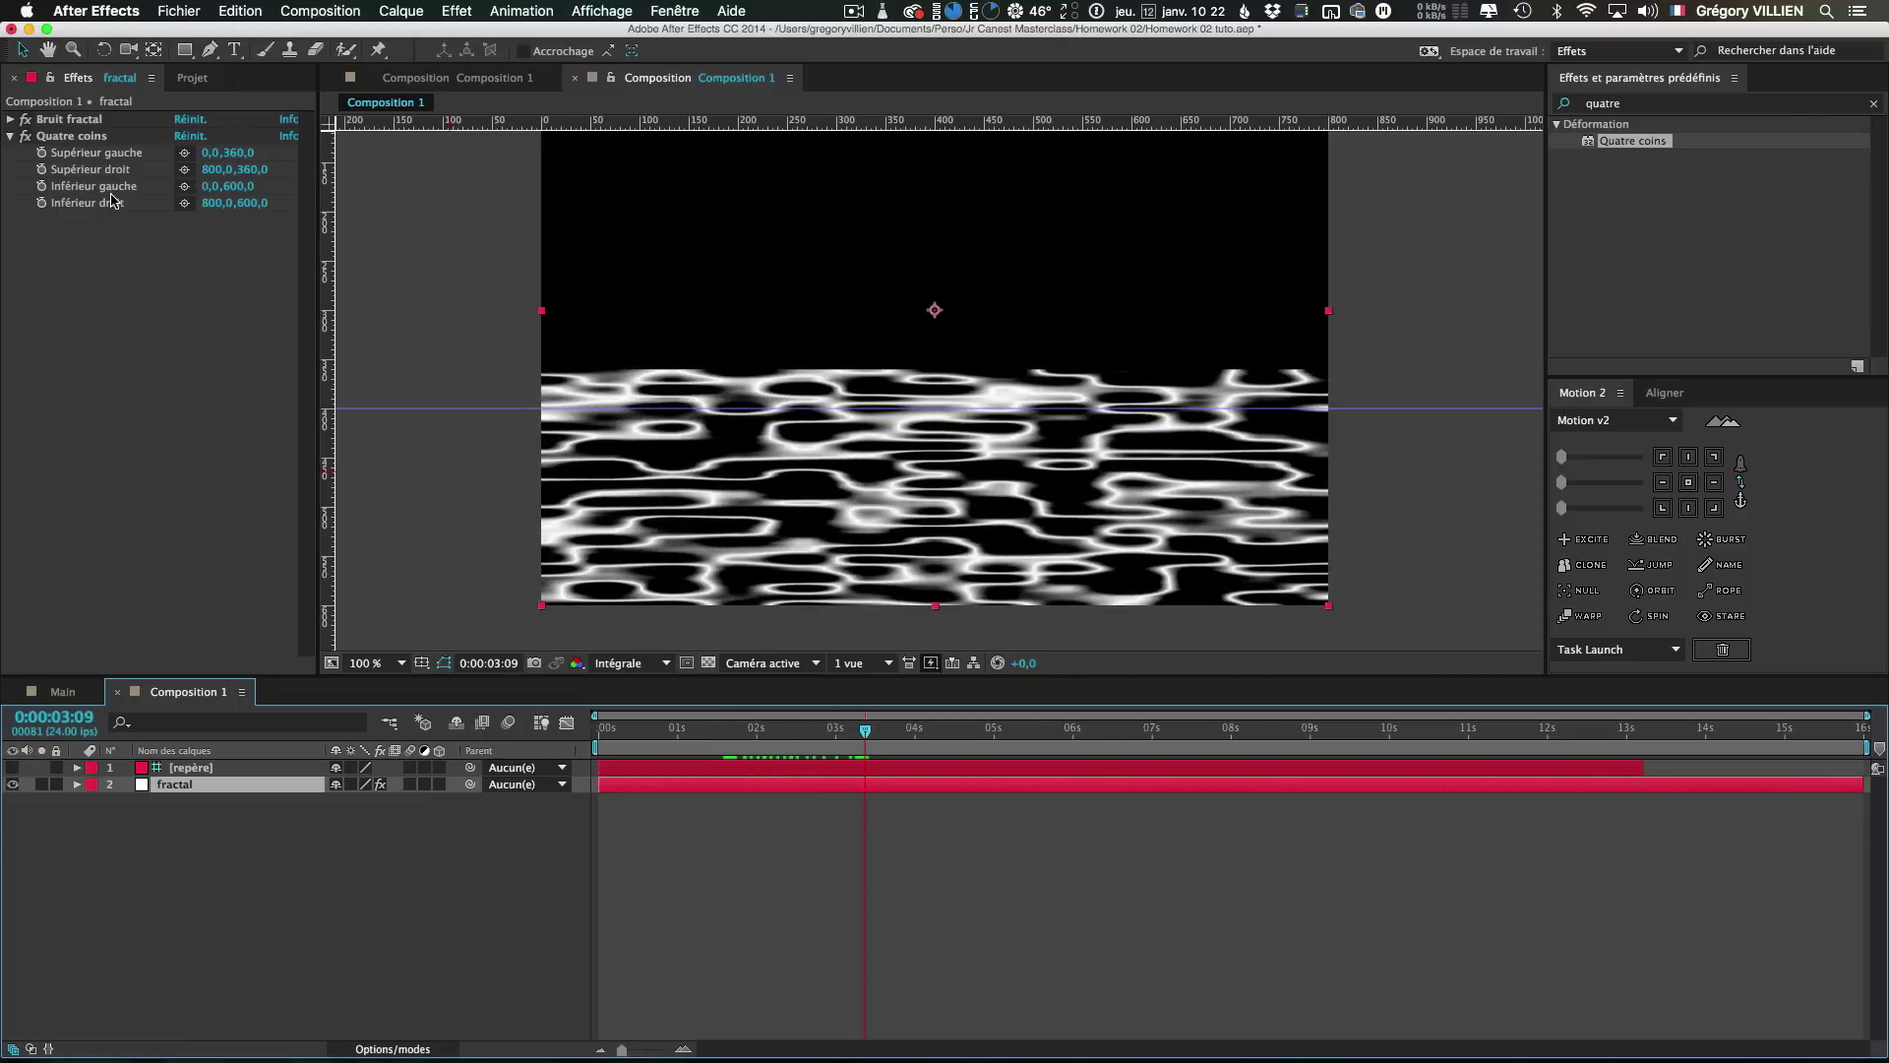
Widen the fractal layer's bottom edge for perspective by setting Inférieur gauche X to -989 and Inférieur droit X to 1800
{"action": "left_click", "coordinate": [111, 200]}
{"action": "left_click_drag", "start_coordinate": [542, 606], "coordinate": [331, 606]}
{"action": "left_click_drag", "start_coordinate": [628, 498], "coordinate": [370, 498]}
{"action": "left_click_drag", "start_coordinate": [1134, 498], "coordinate": [1470, 500]}
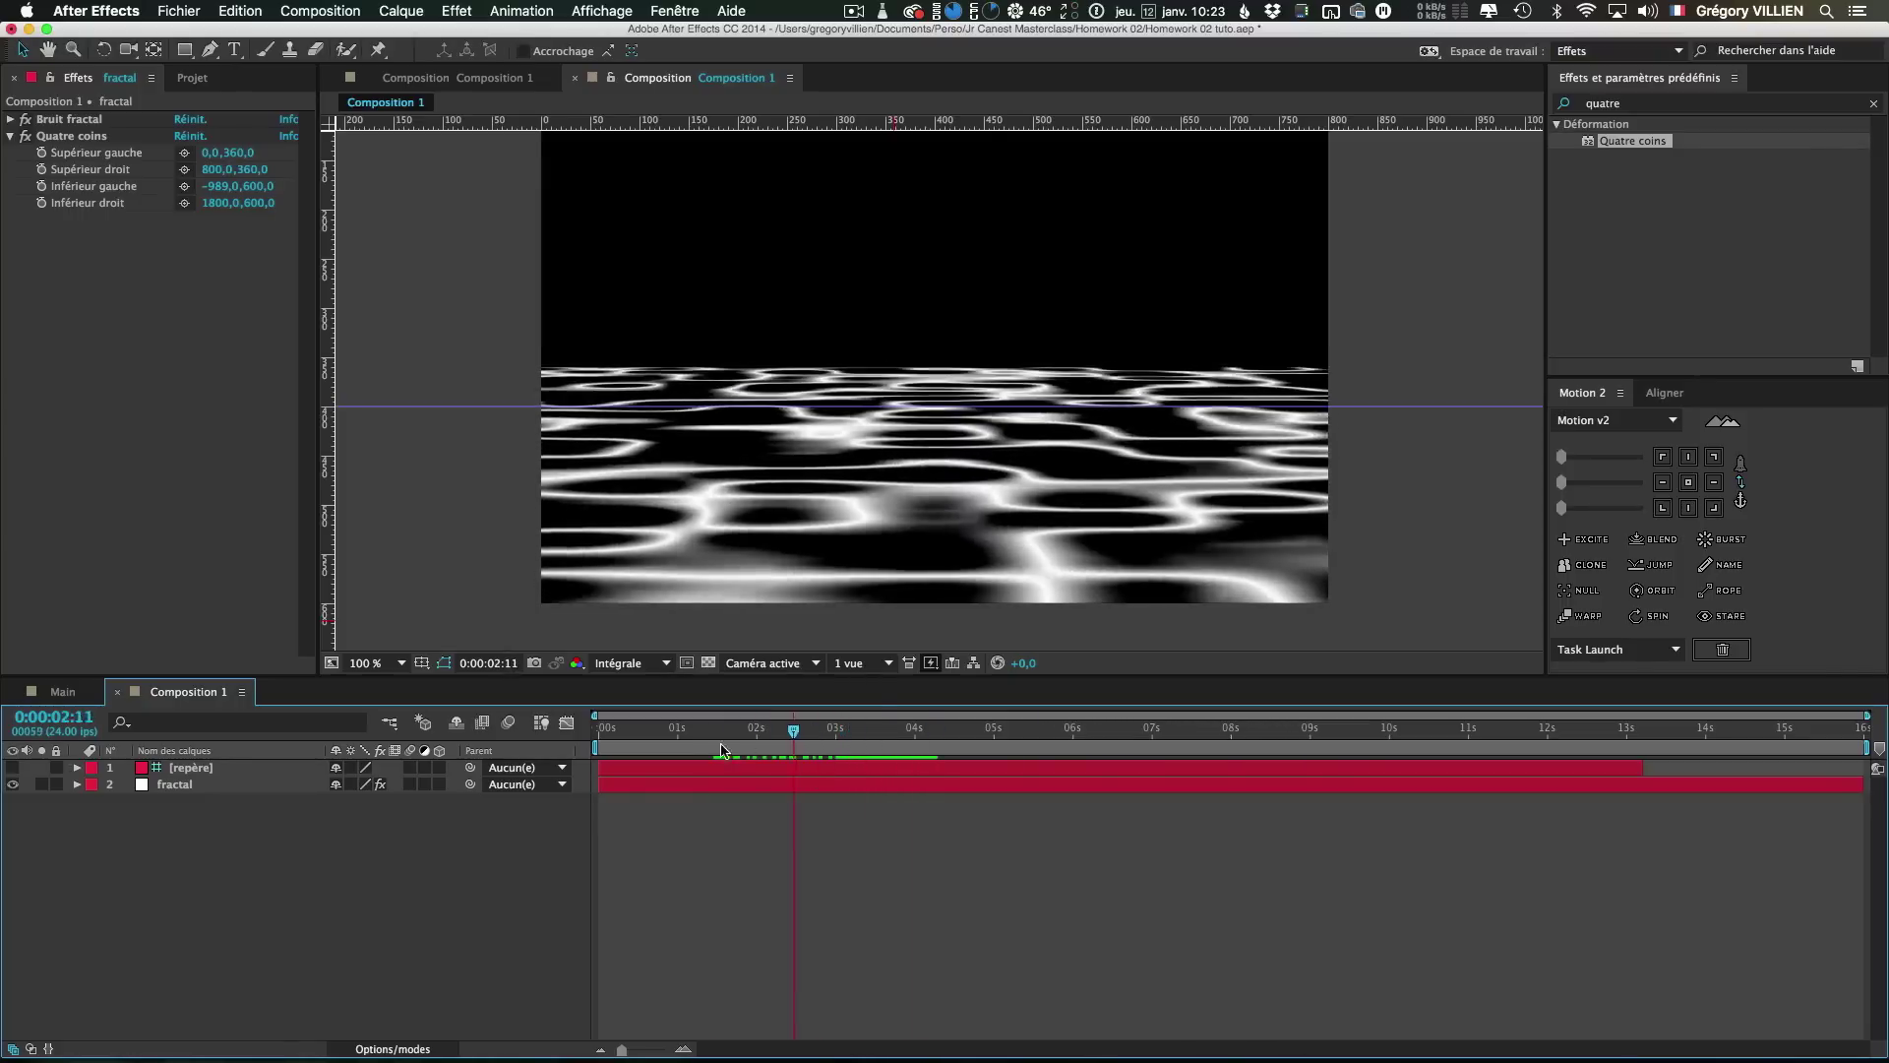
Rename Composition 1 as Disperse in the project and move it into the Compositions folder
{"action": "left_click", "coordinate": [192, 78]}
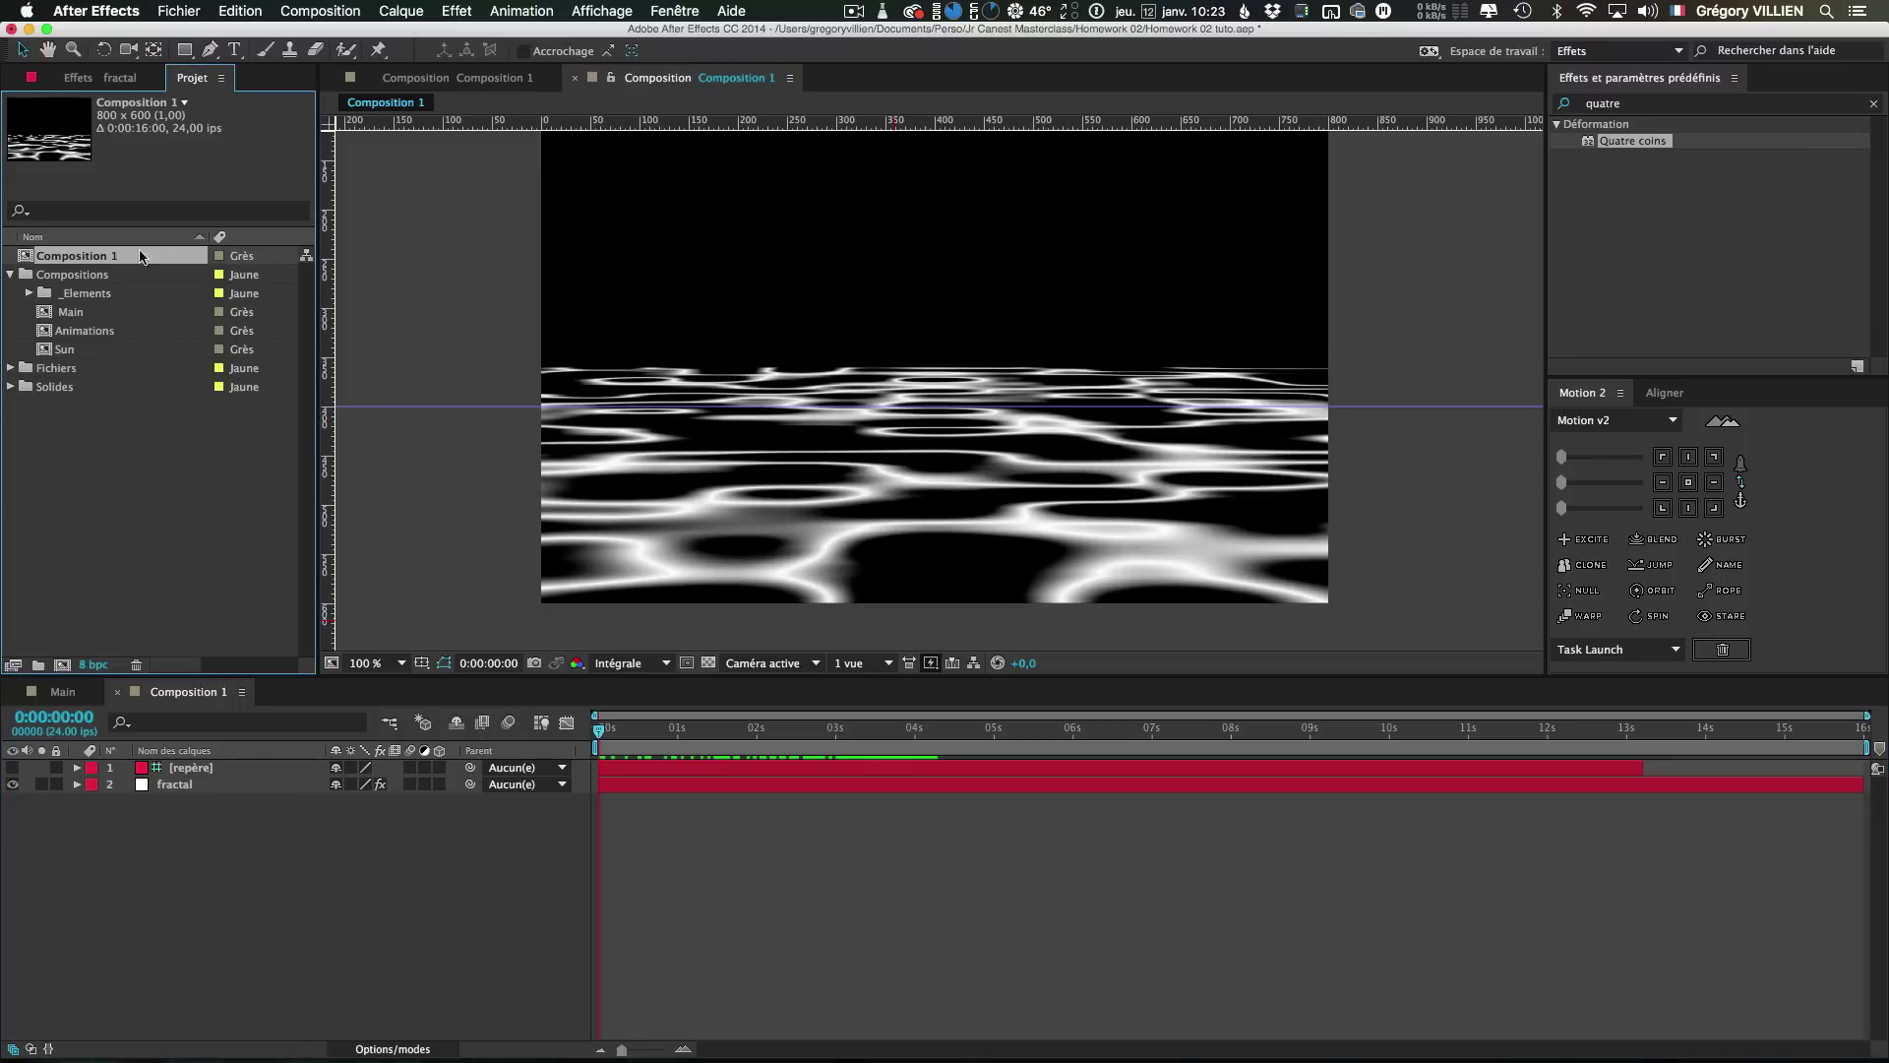
{"action": "key", "text": "Return"}
{"action": "type", "text": "Disperse"}
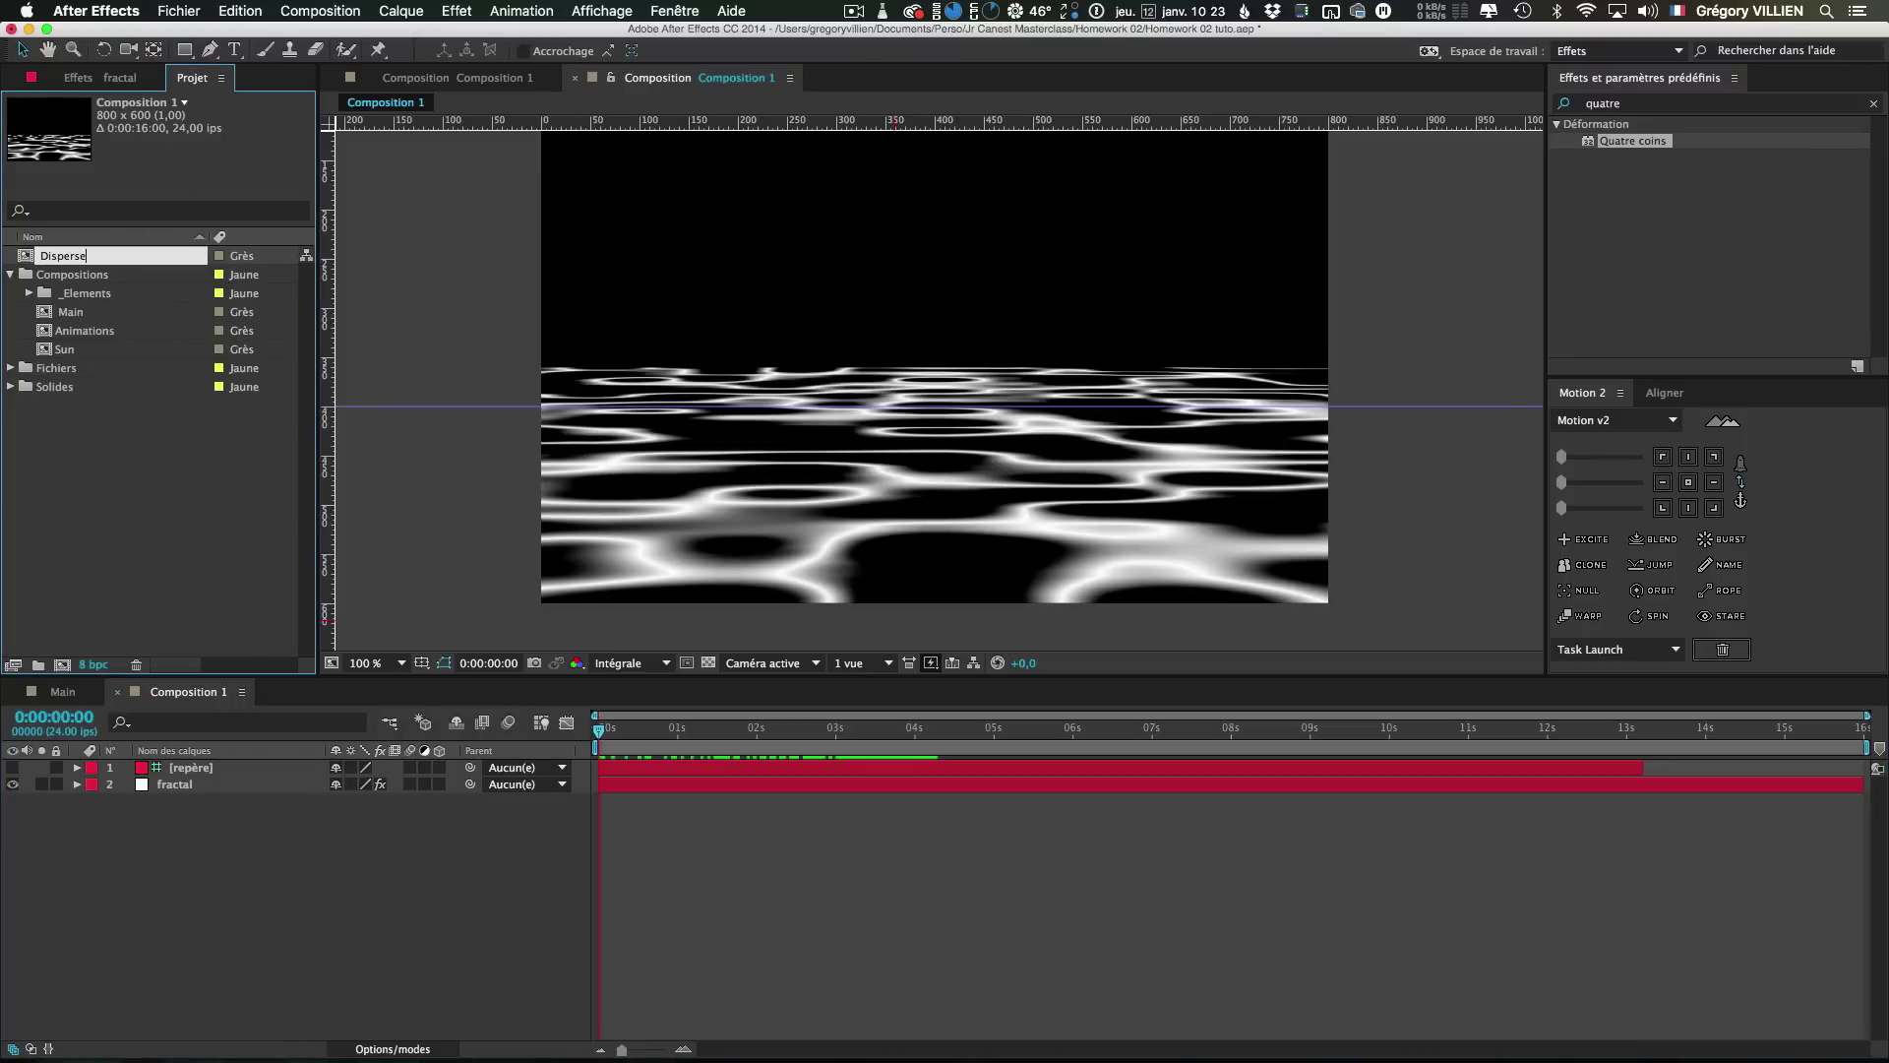
{"action": "key", "text": "Return"}
{"action": "left_click_drag", "start_coordinate": [138, 262], "coordinate": [130, 279]}
Add the Disperse composition as the top layer of Main and hide it
{"action": "left_click", "coordinate": [91, 699]}
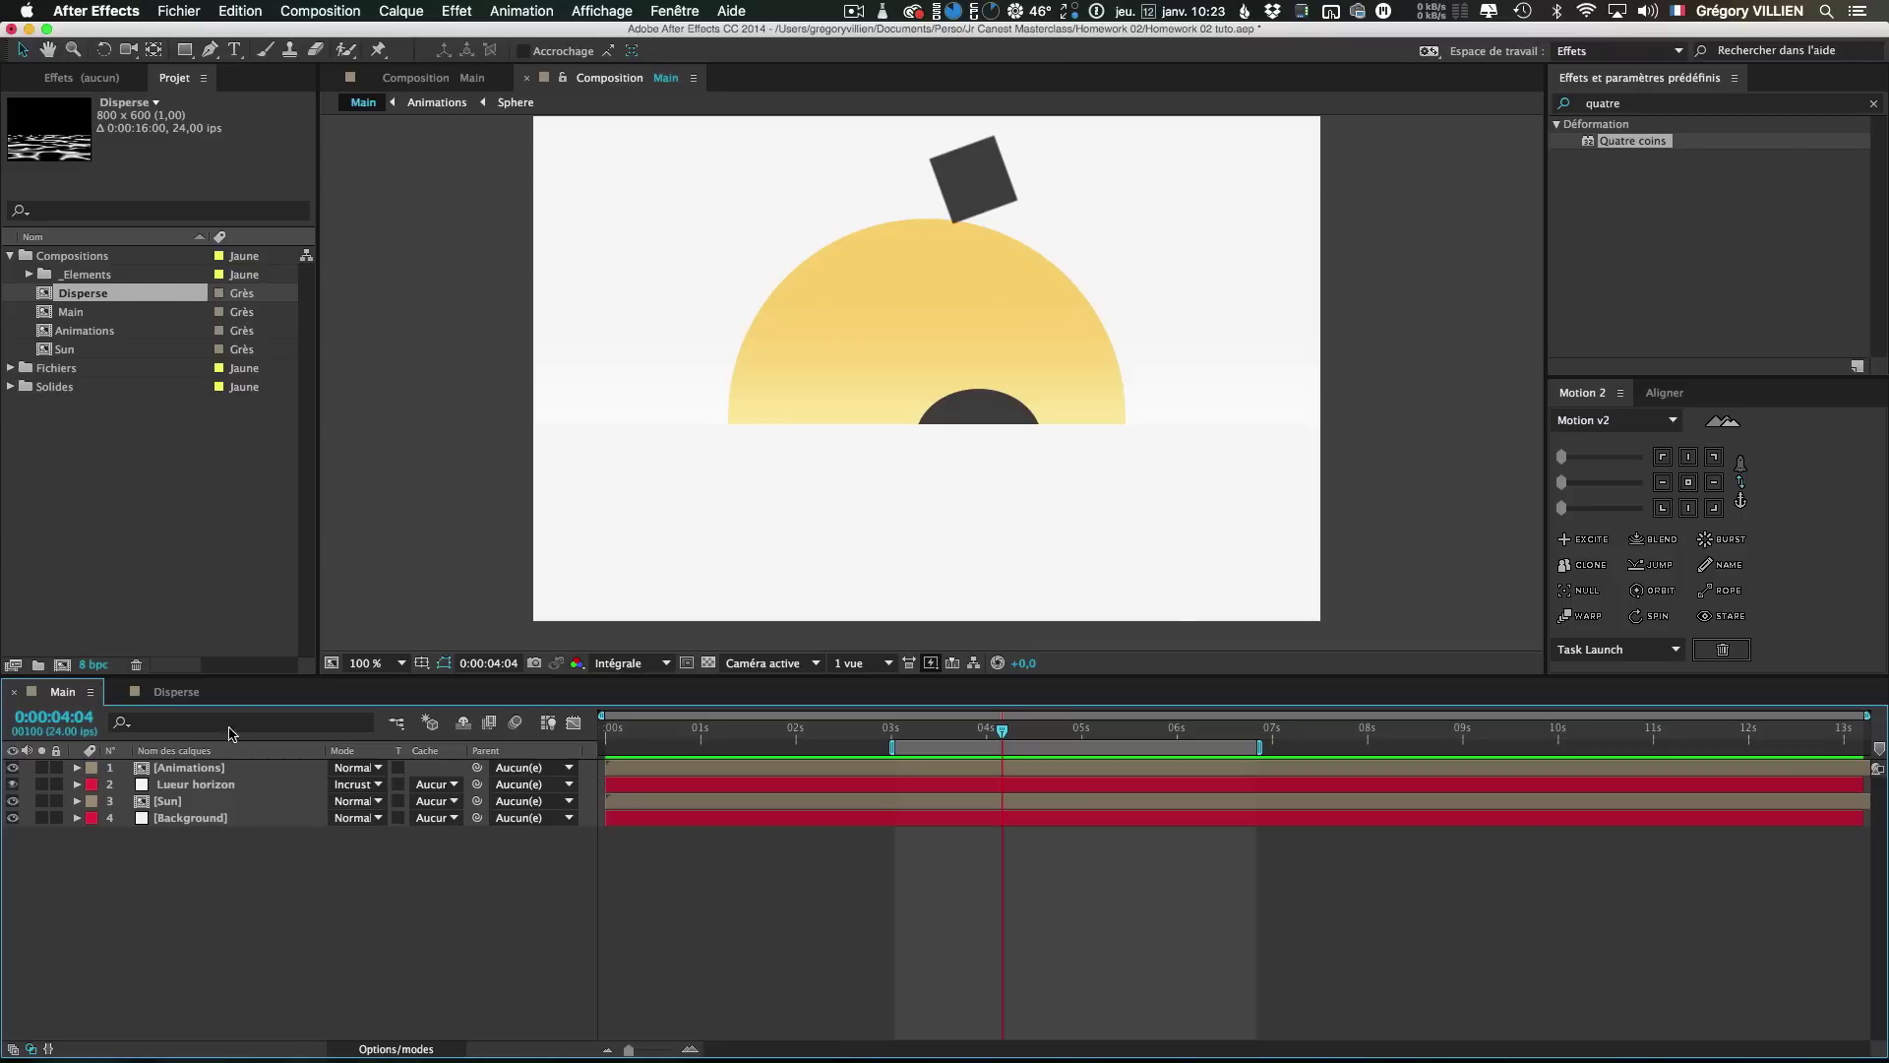
{"action": "left_click", "coordinate": [122, 294]}
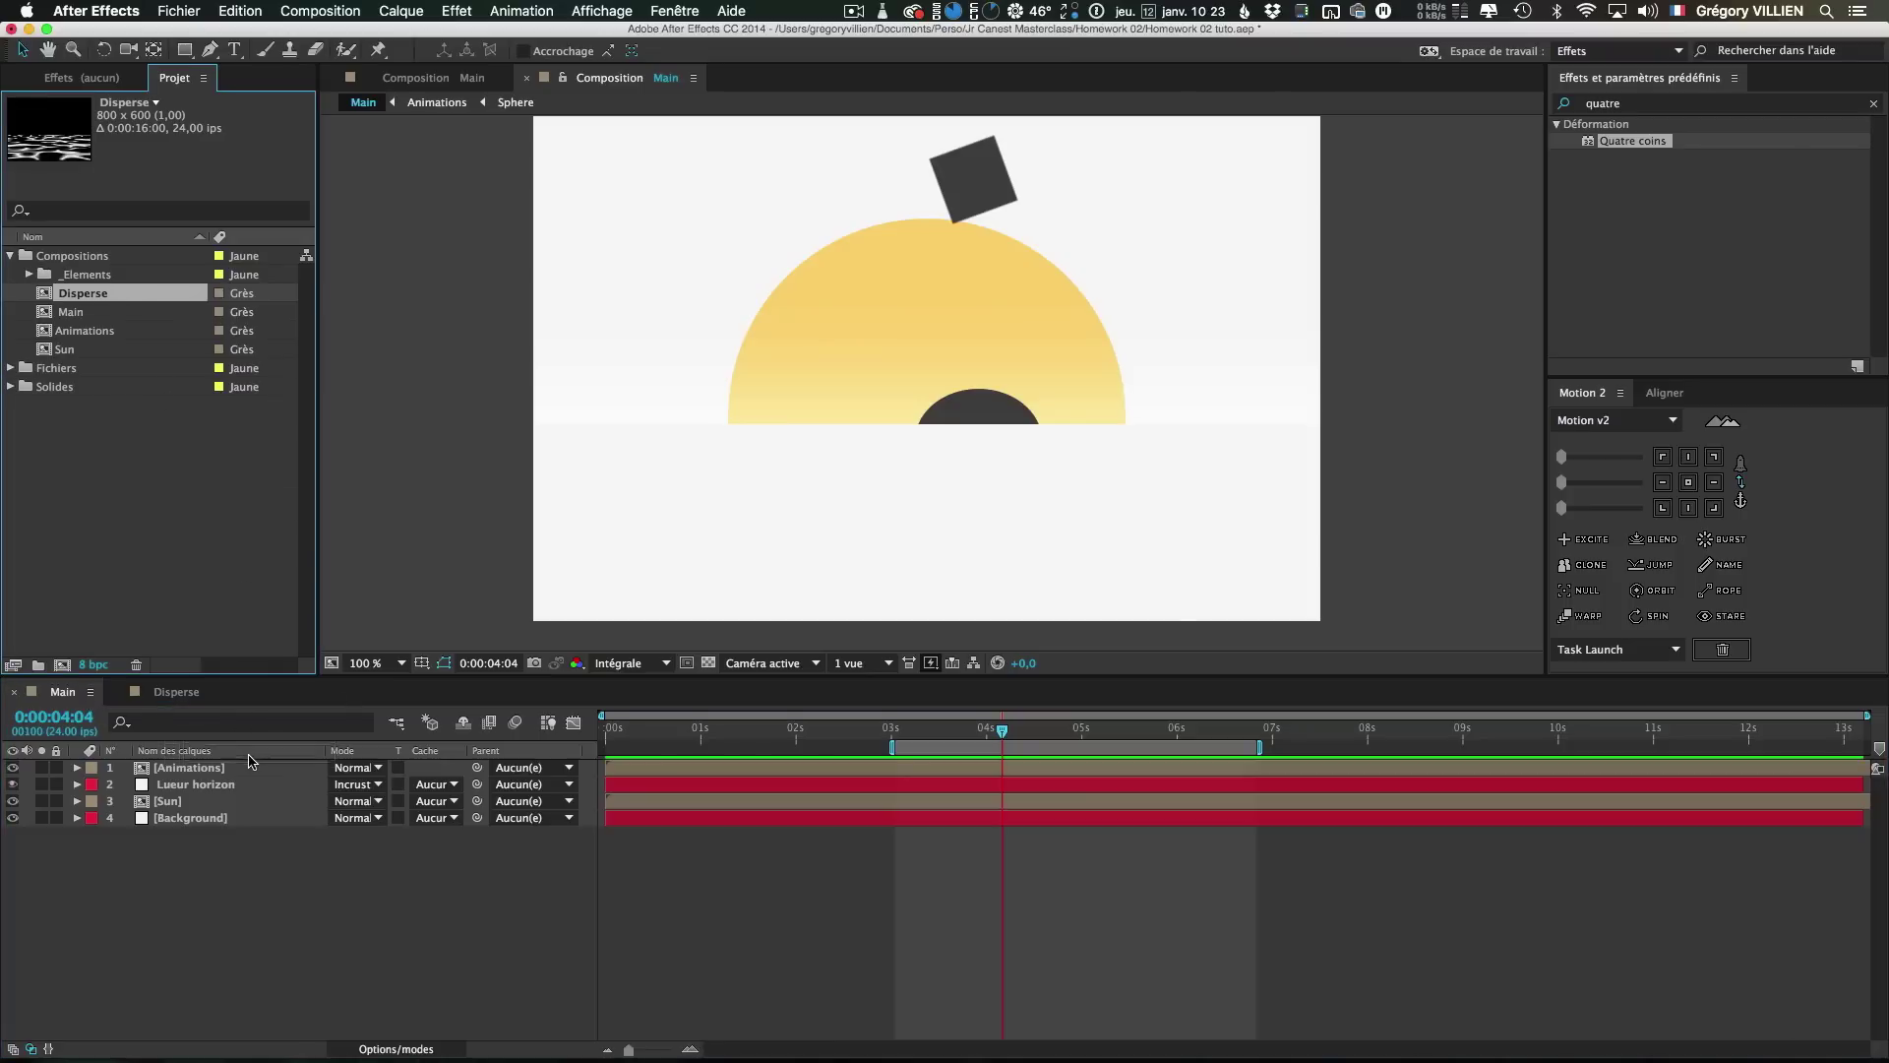
{"action": "left_click_drag", "start_coordinate": [253, 768], "coordinate": [253, 766]}
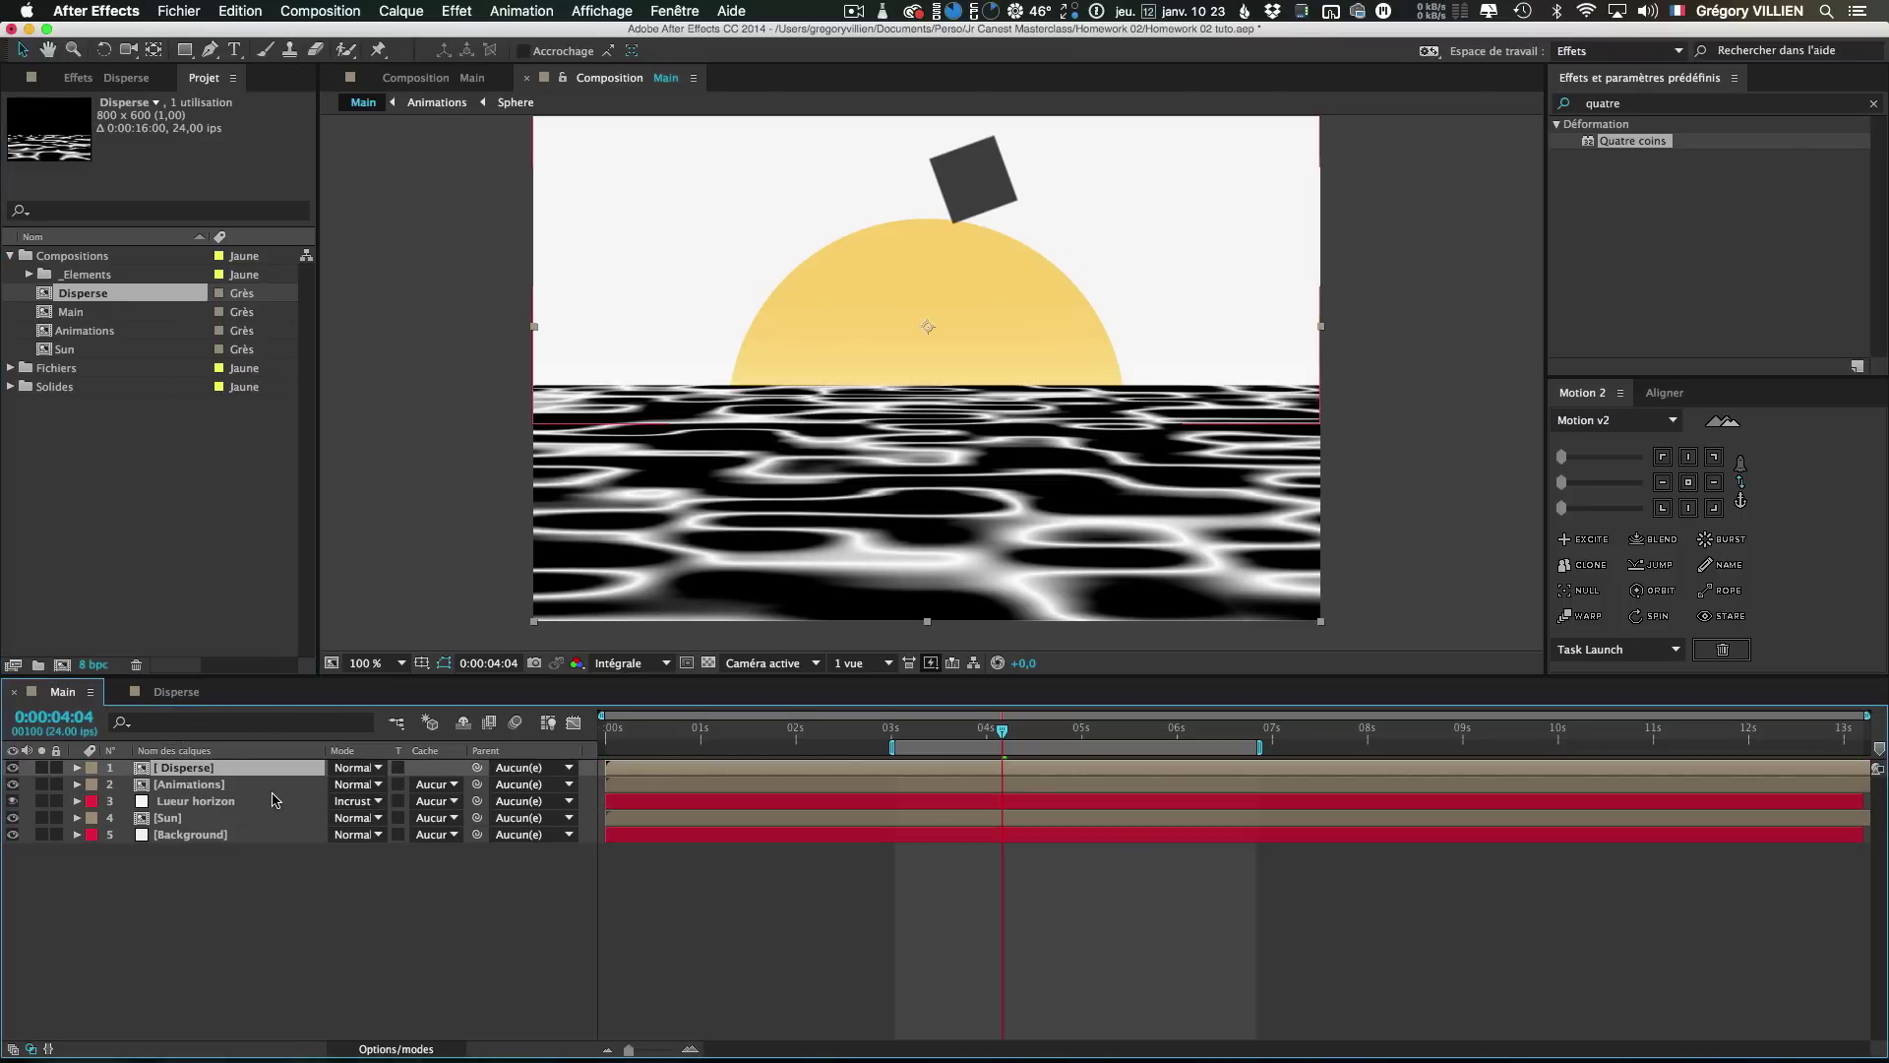
{"action": "left_click", "coordinate": [12, 767]}
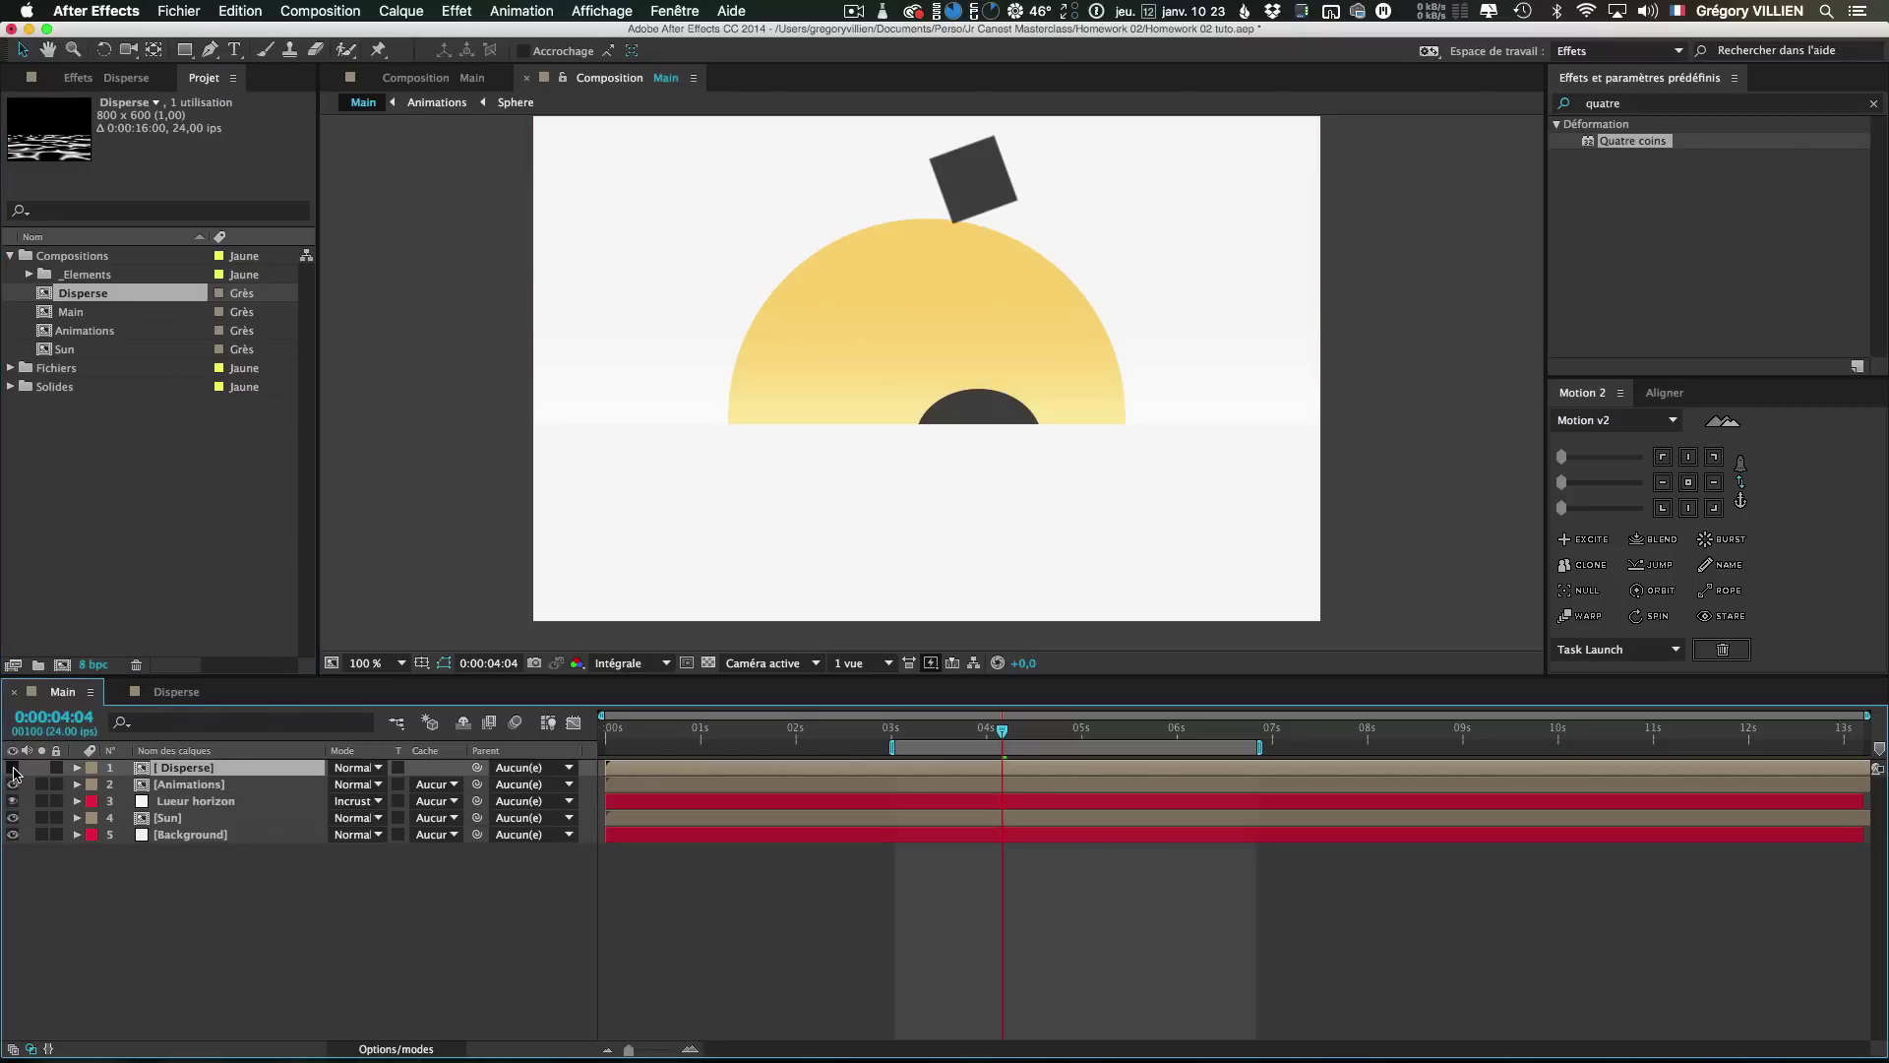
{"action": "left_click", "coordinate": [241, 884]}
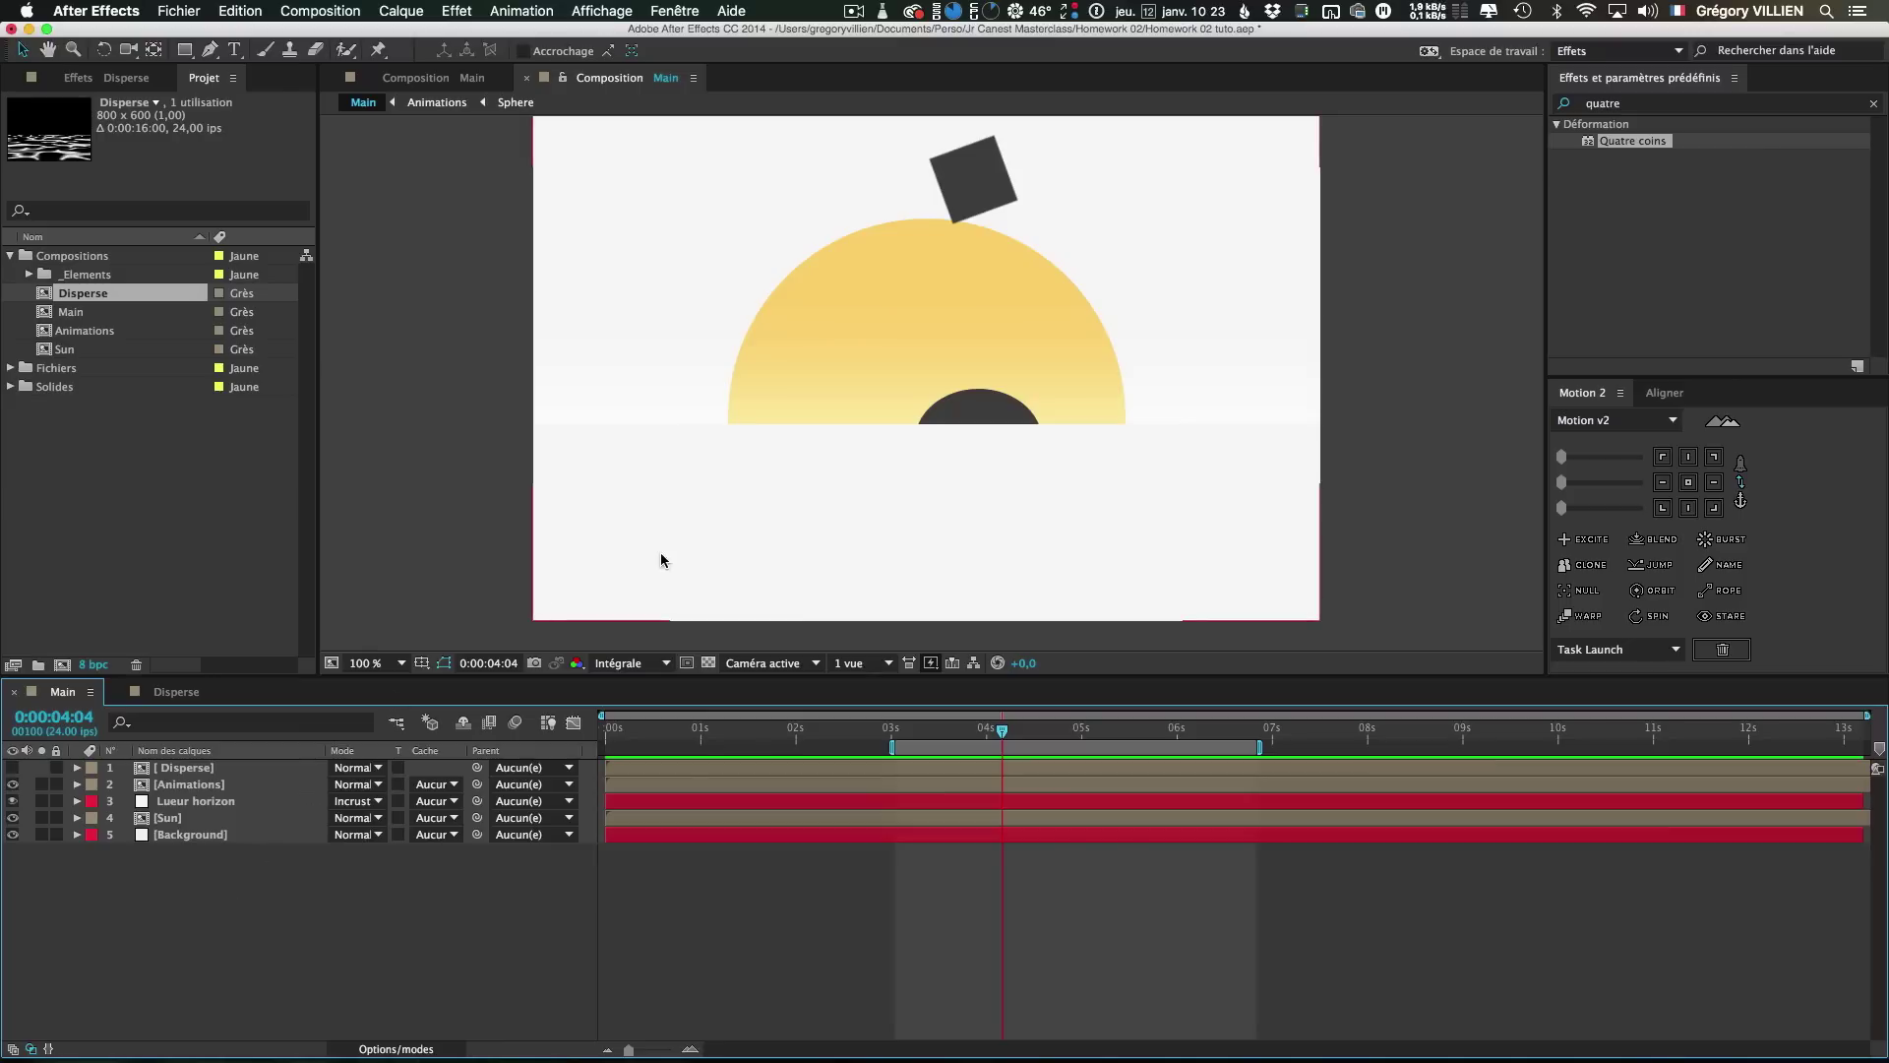
Identify the Sun layer in Main by briefly toggling its visibility off and on
{"action": "left_click", "coordinate": [261, 784]}
{"action": "left_click", "coordinate": [243, 822]}
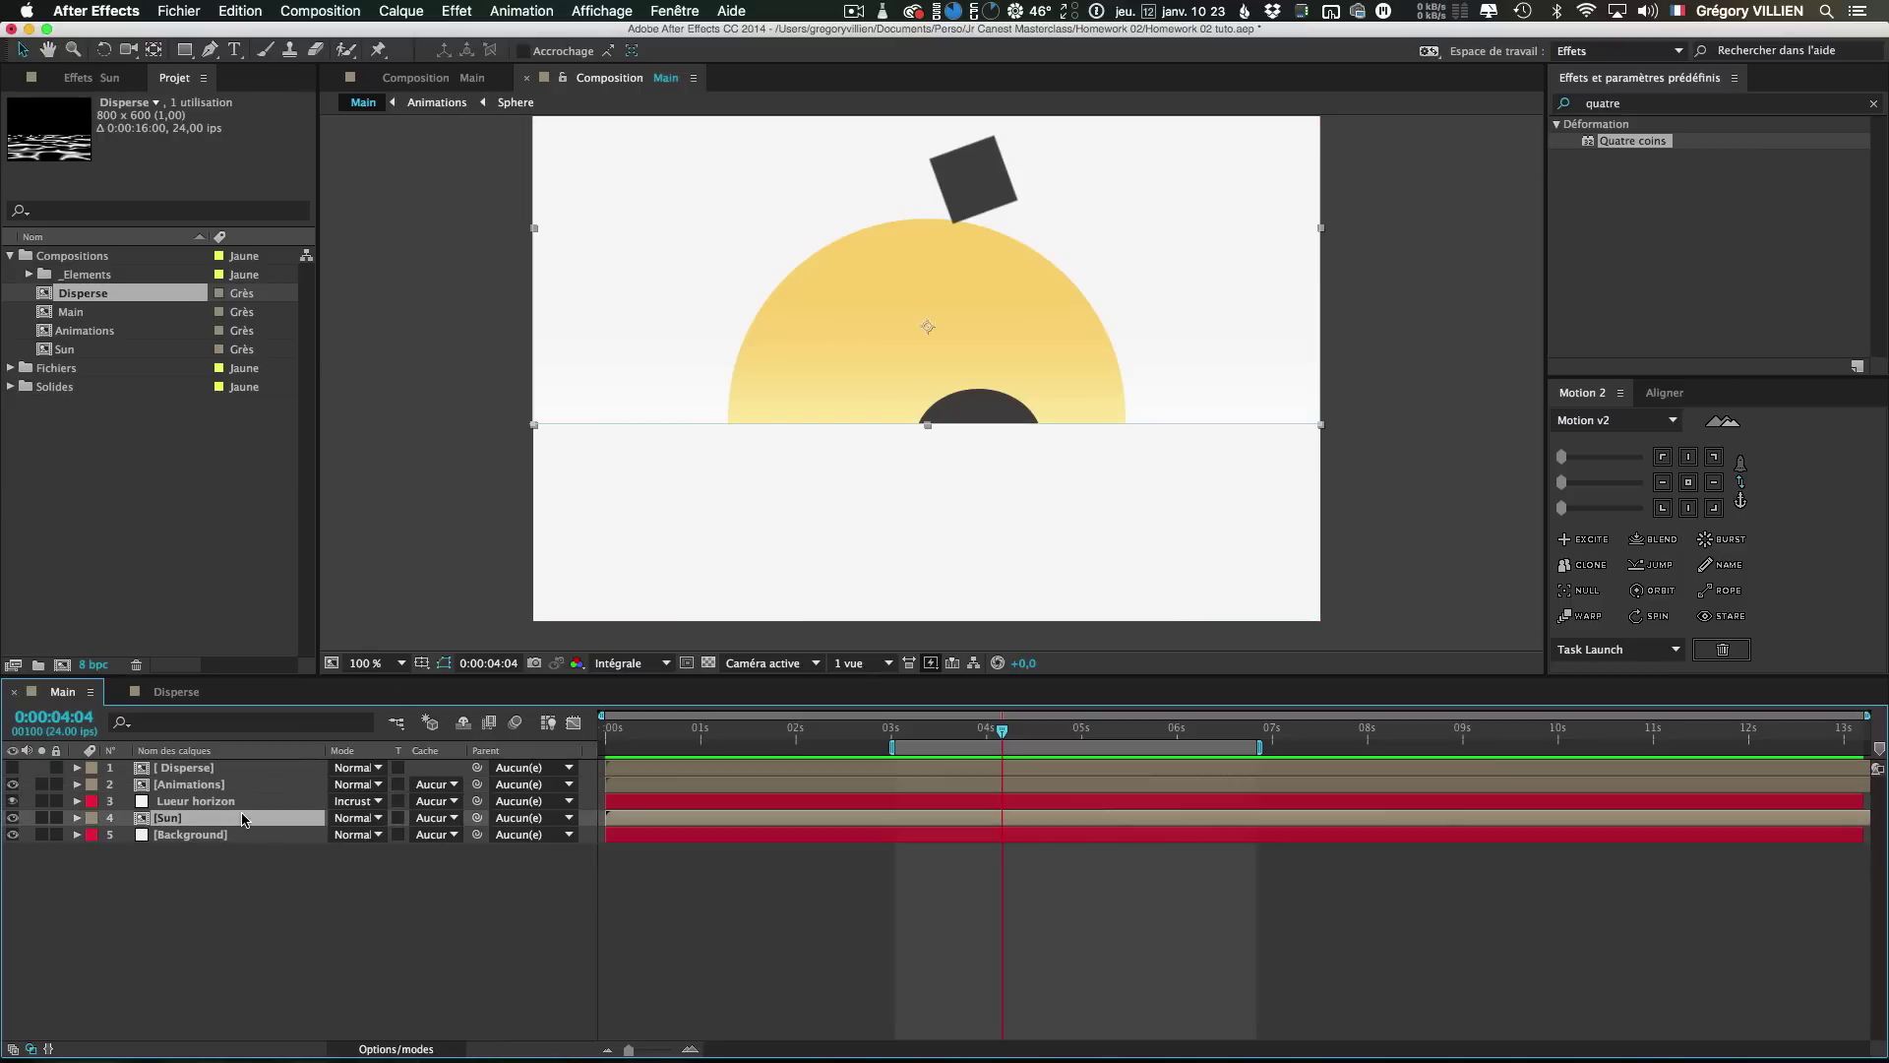
{"action": "left_click", "coordinate": [238, 791]}
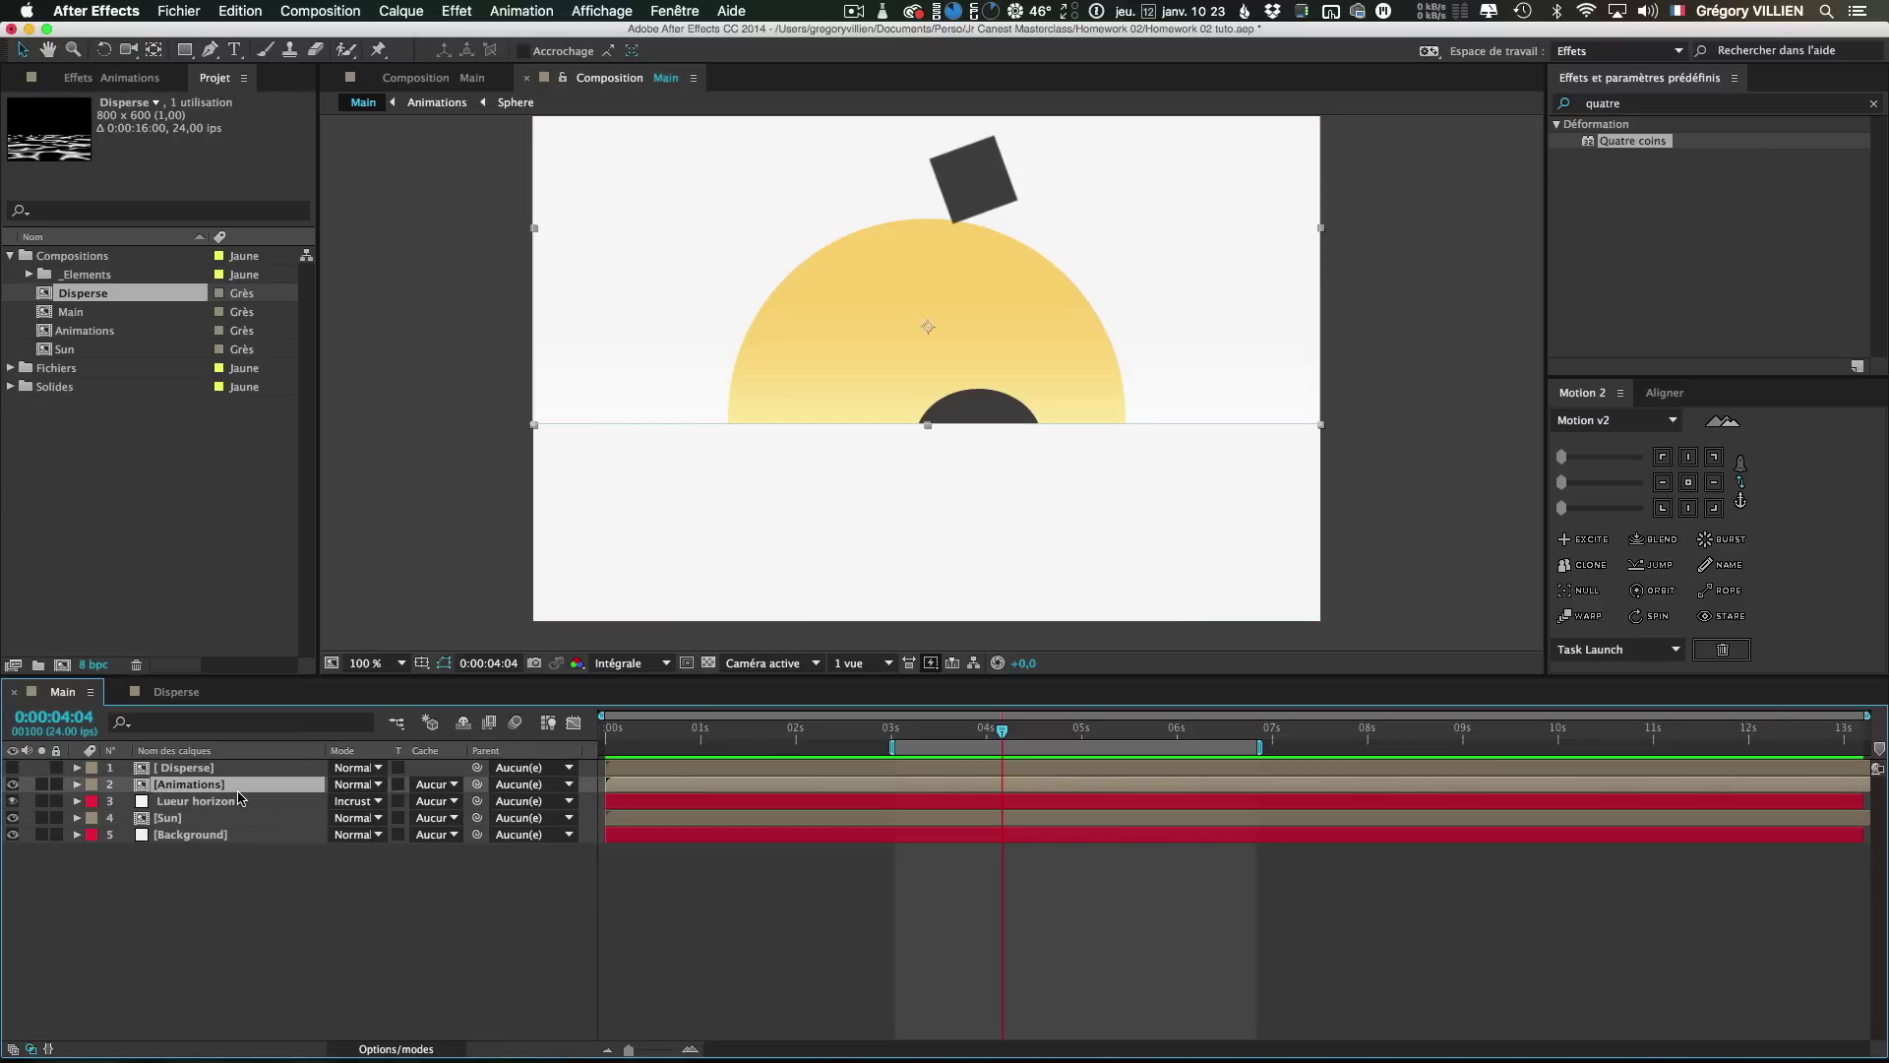
{"action": "left_click", "coordinate": [198, 821]}
{"action": "left_click", "coordinate": [14, 818]}
{"action": "left_click", "coordinate": [14, 818]}
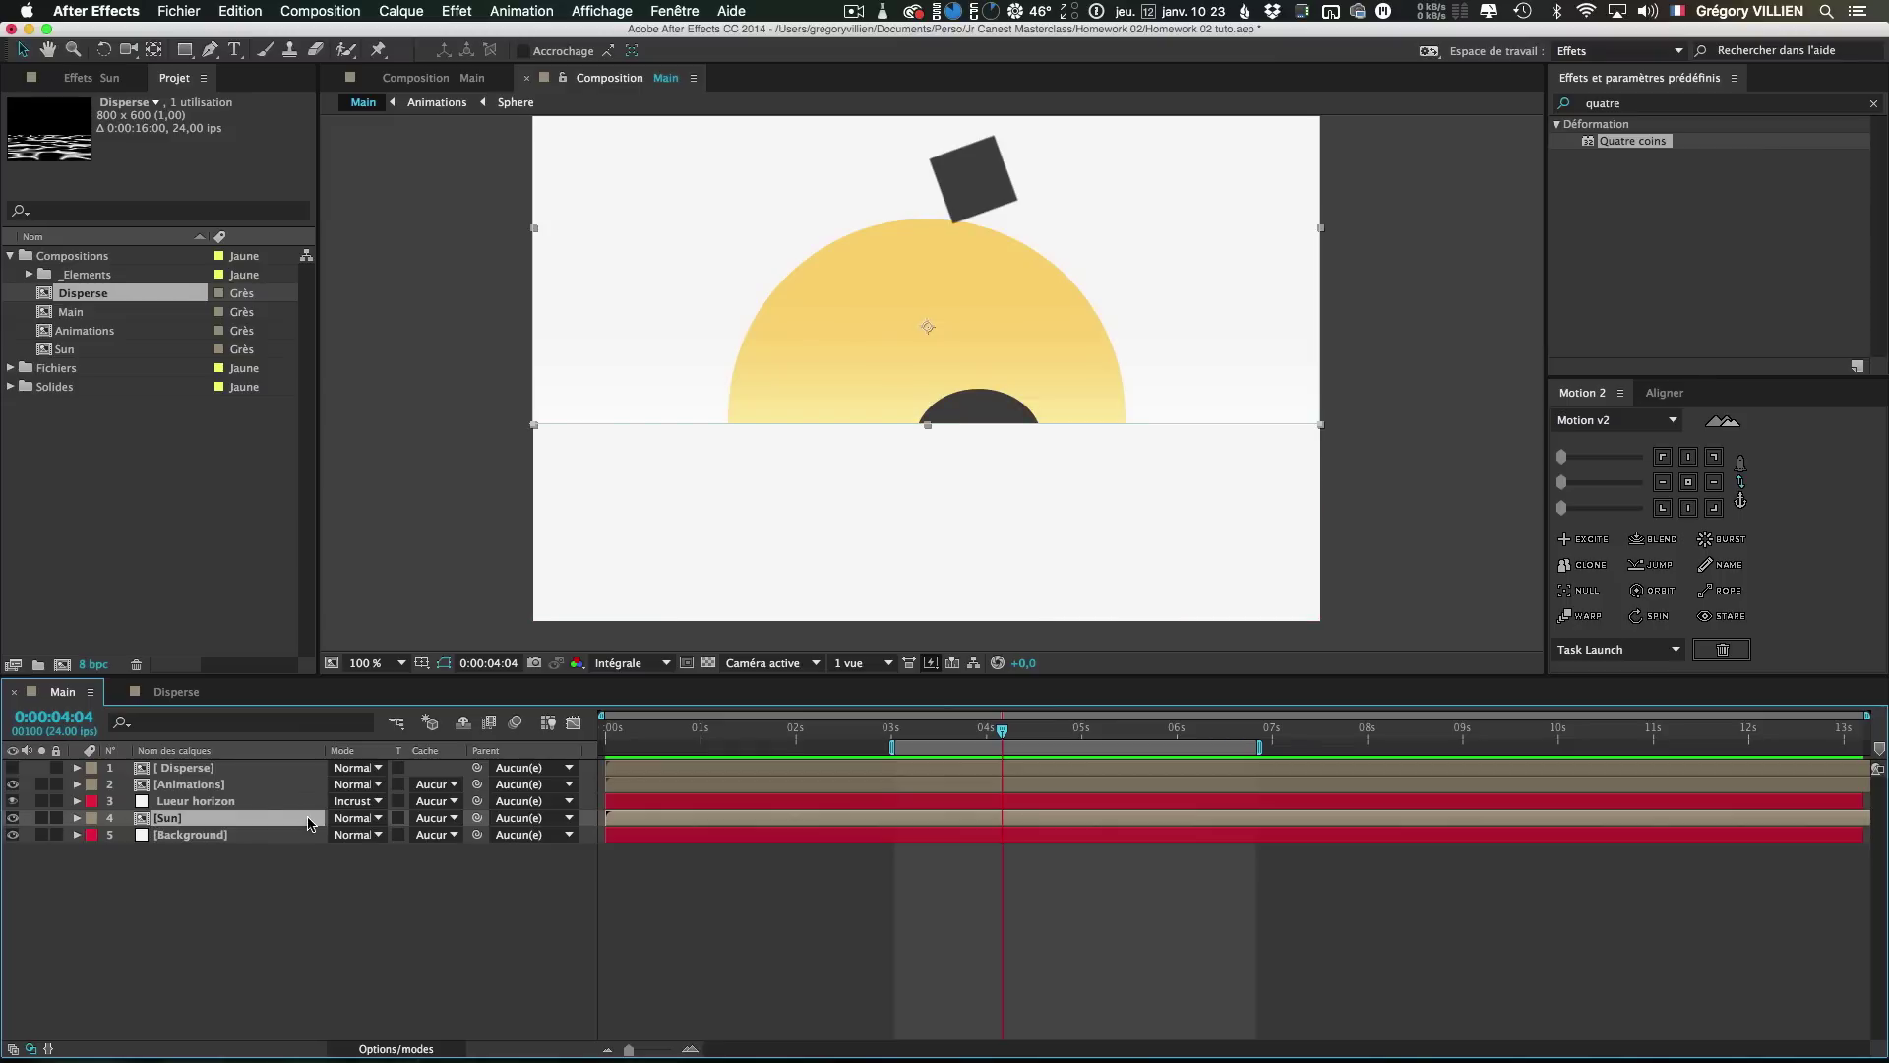
Duplicate the Sun layer and rename the copy Sun reverse
{"action": "key", "text": "super+d"}
{"action": "key", "text": "Return"}
{"action": "type", "text": "Sun reverse"}
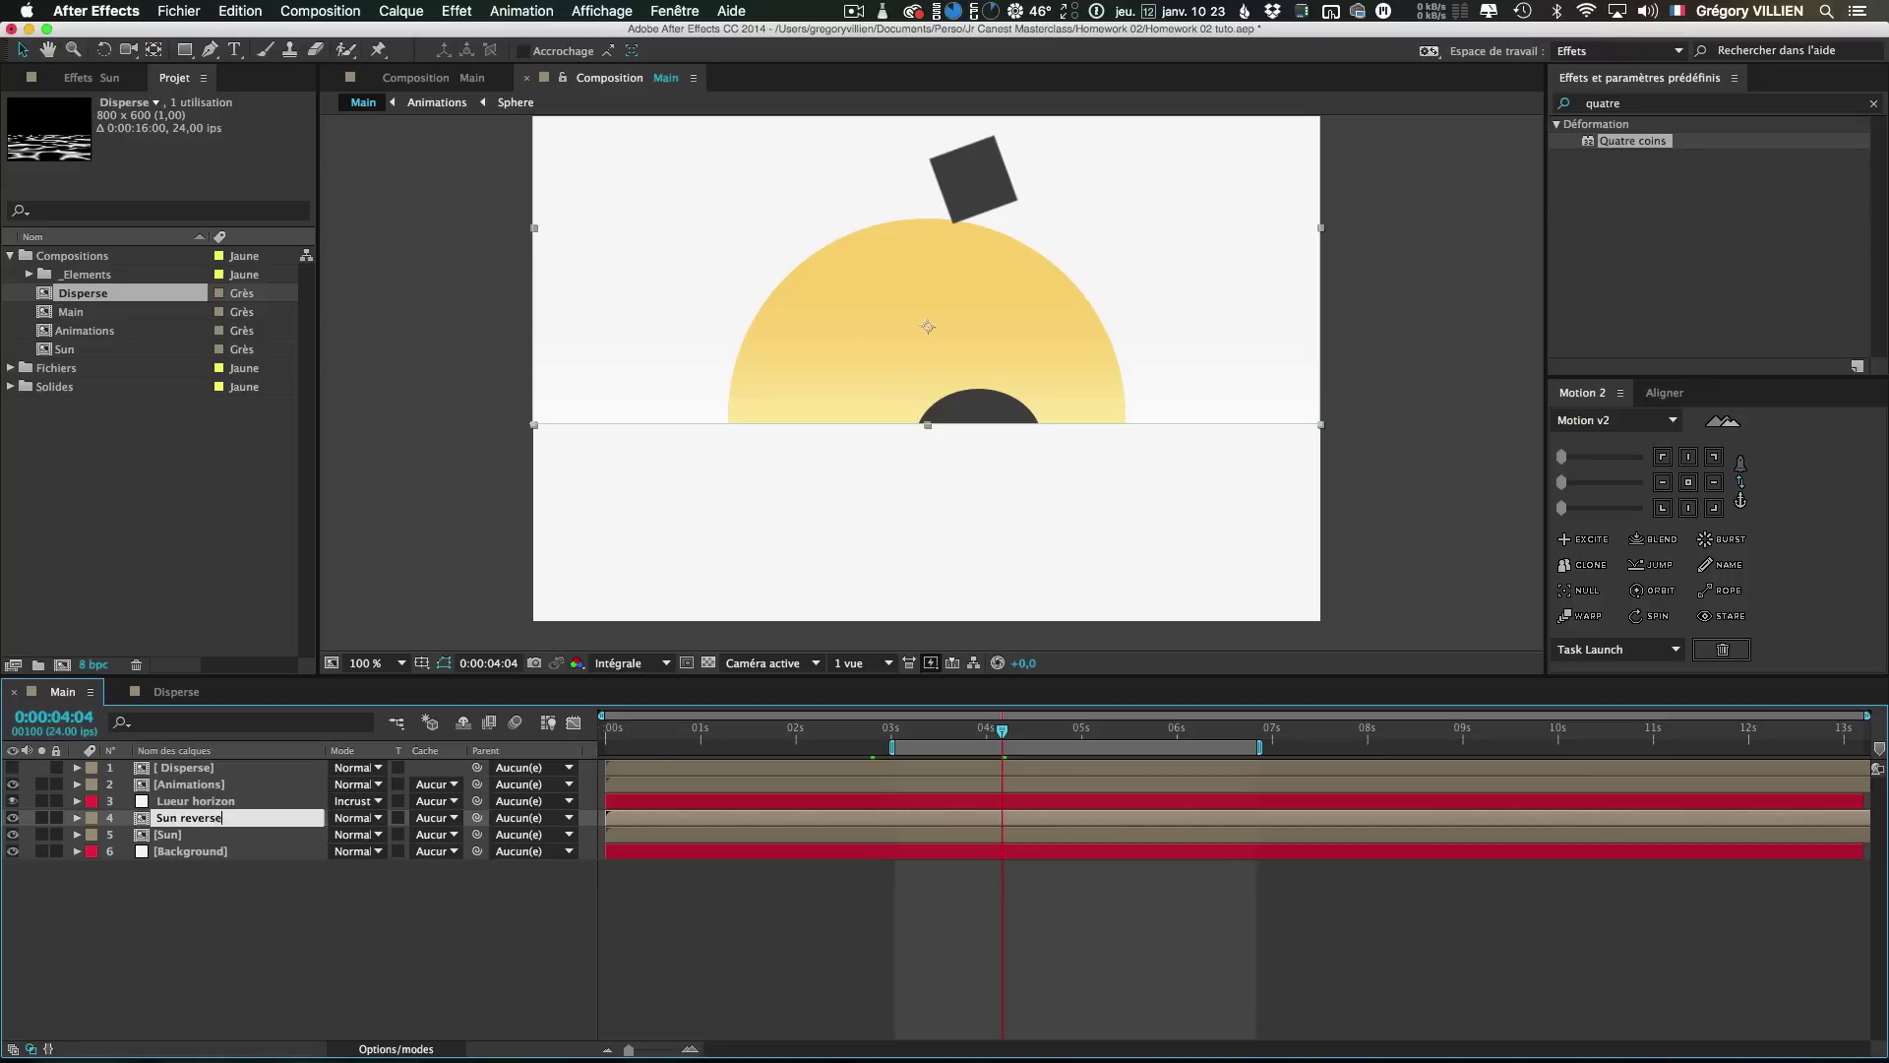
{"action": "key", "text": "Return"}
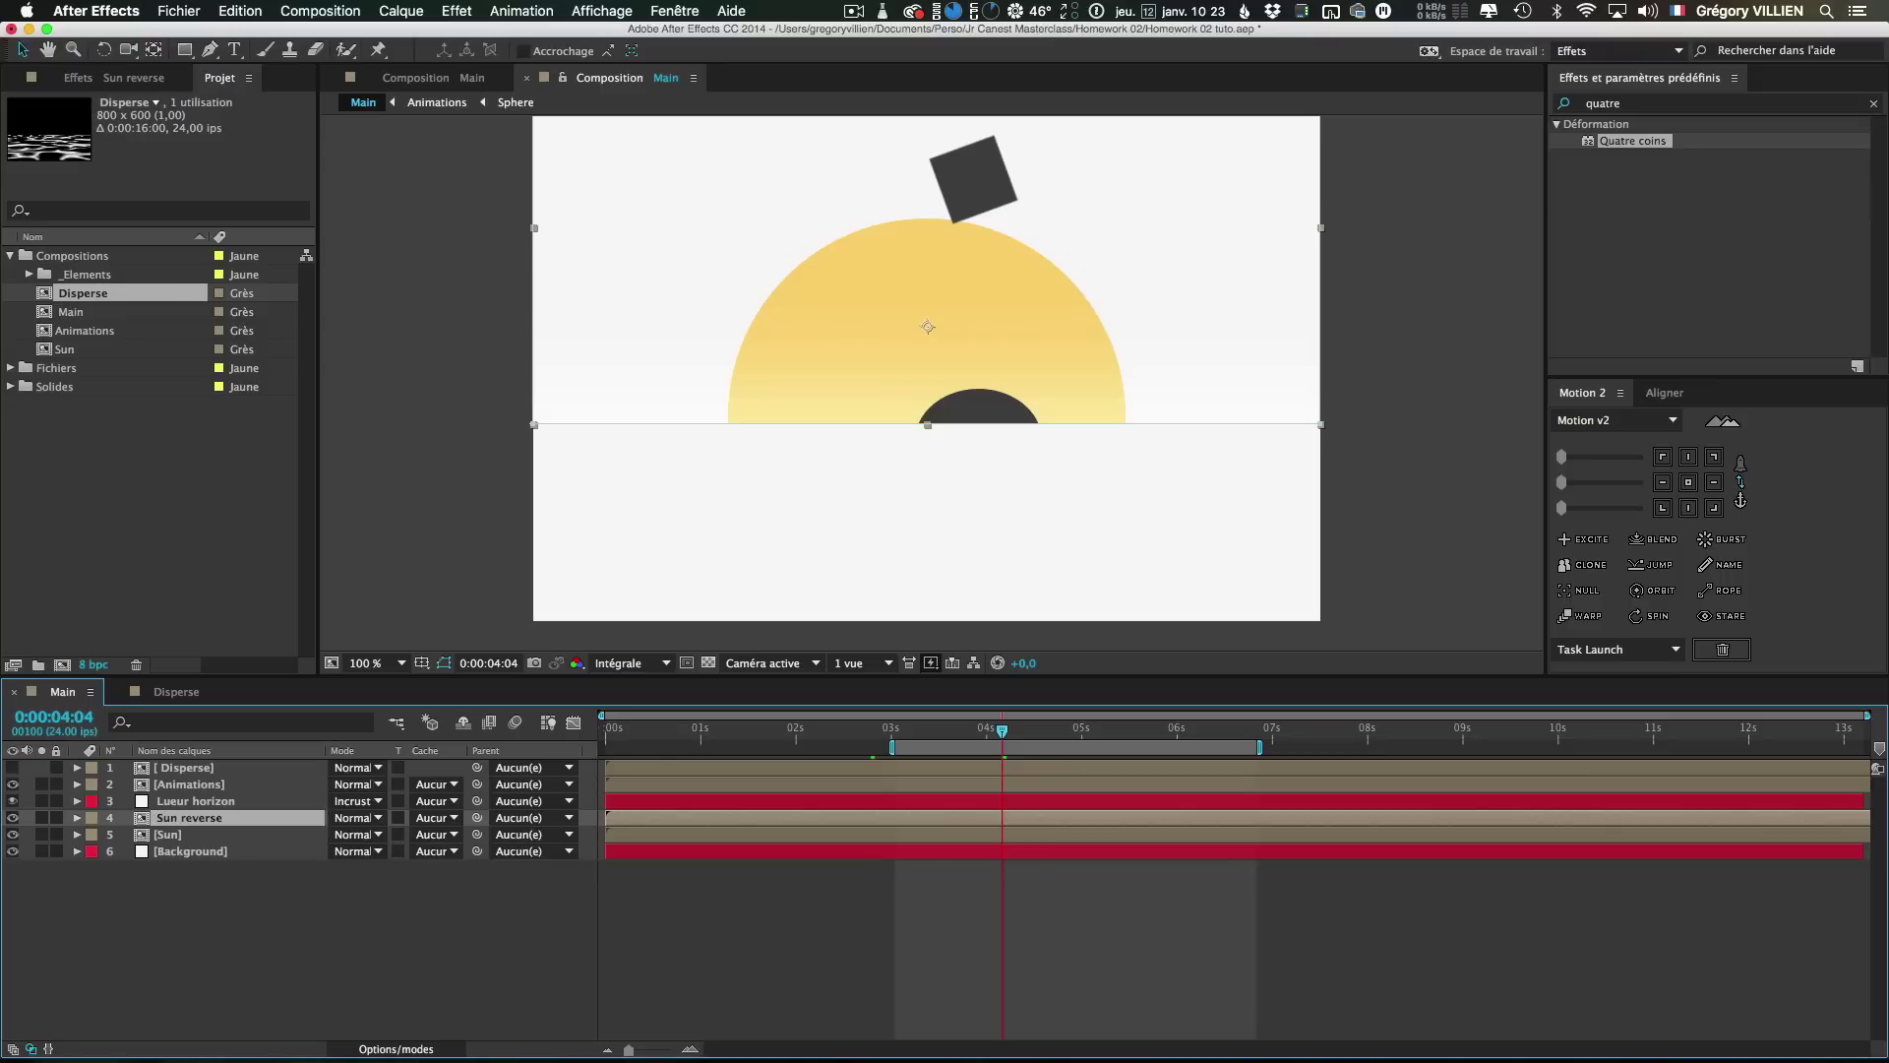
Try flipping the Sun reverse layer with an unlinked vertical scale of -100%, and undo back to before the Sun duplication
{"action": "key", "text": "s"}
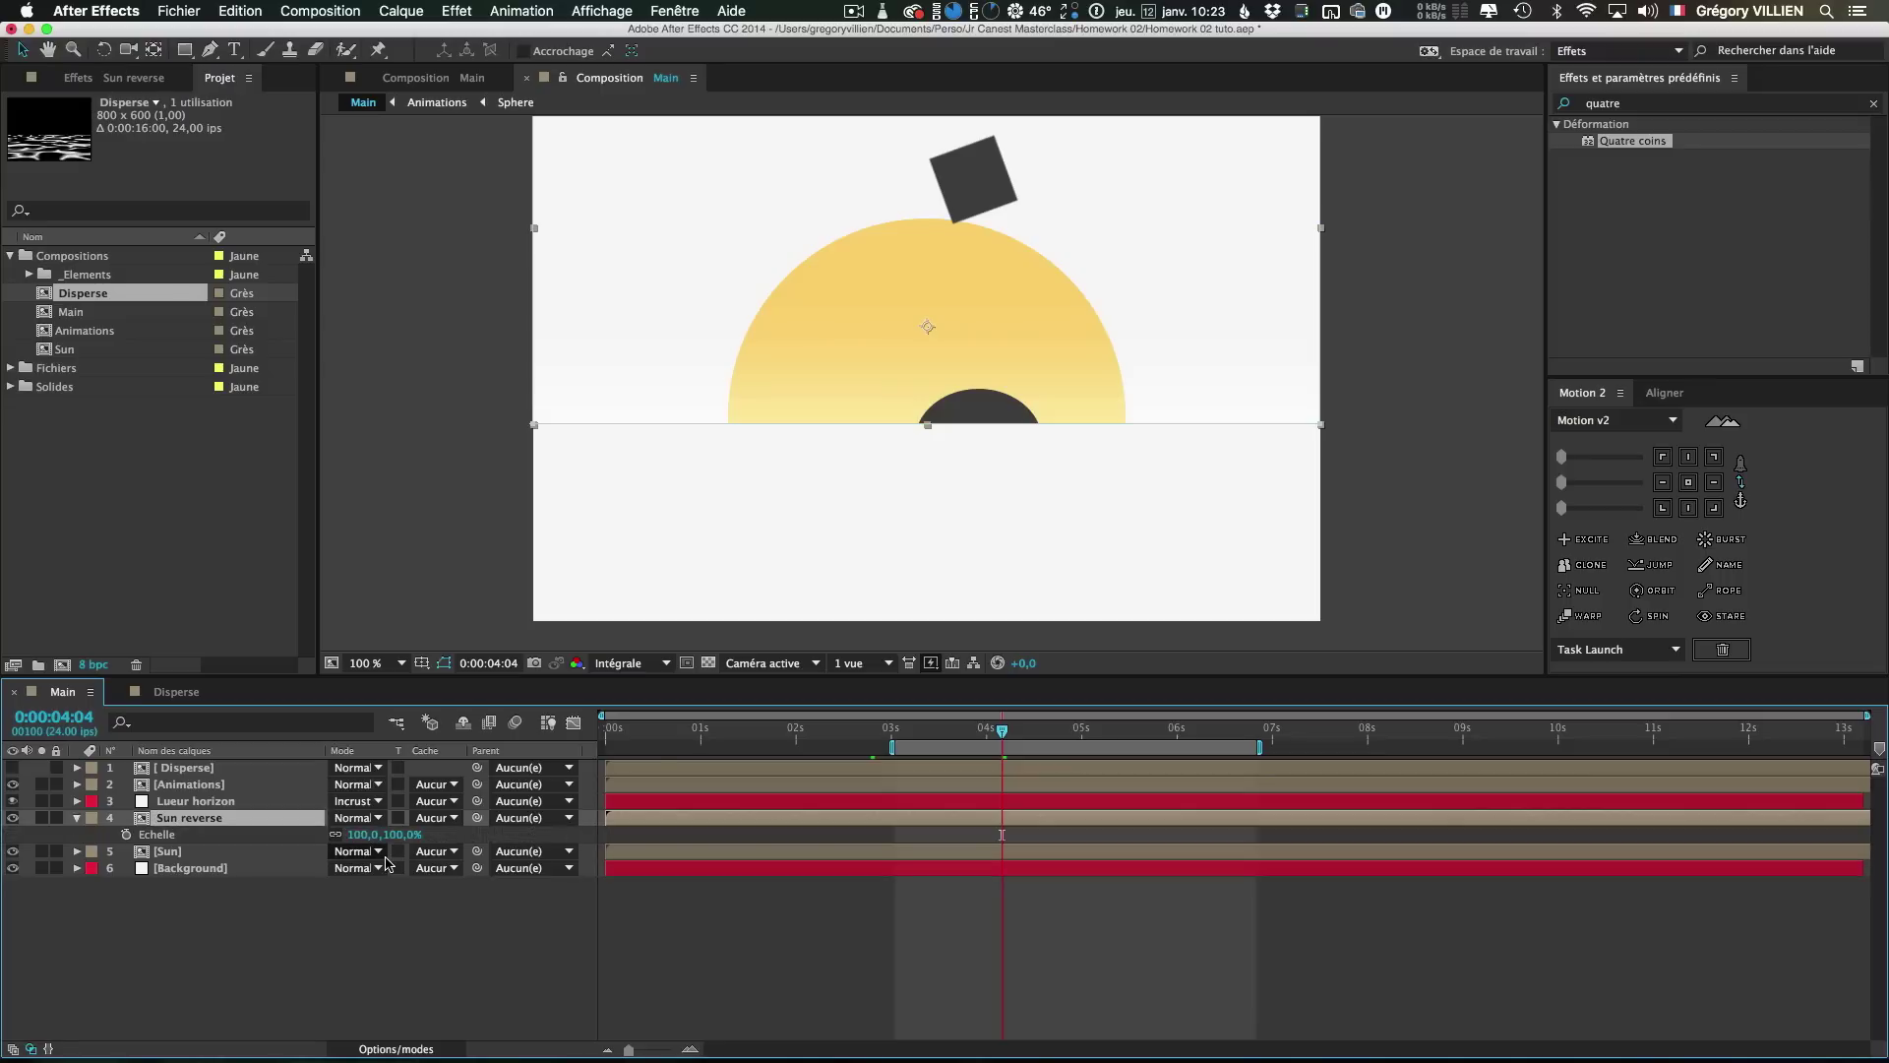
{"action": "left_click", "coordinate": [335, 835]}
{"action": "left_click", "coordinate": [400, 834]}
{"action": "type", "text": "-100"}
{"action": "key", "text": "Return"}
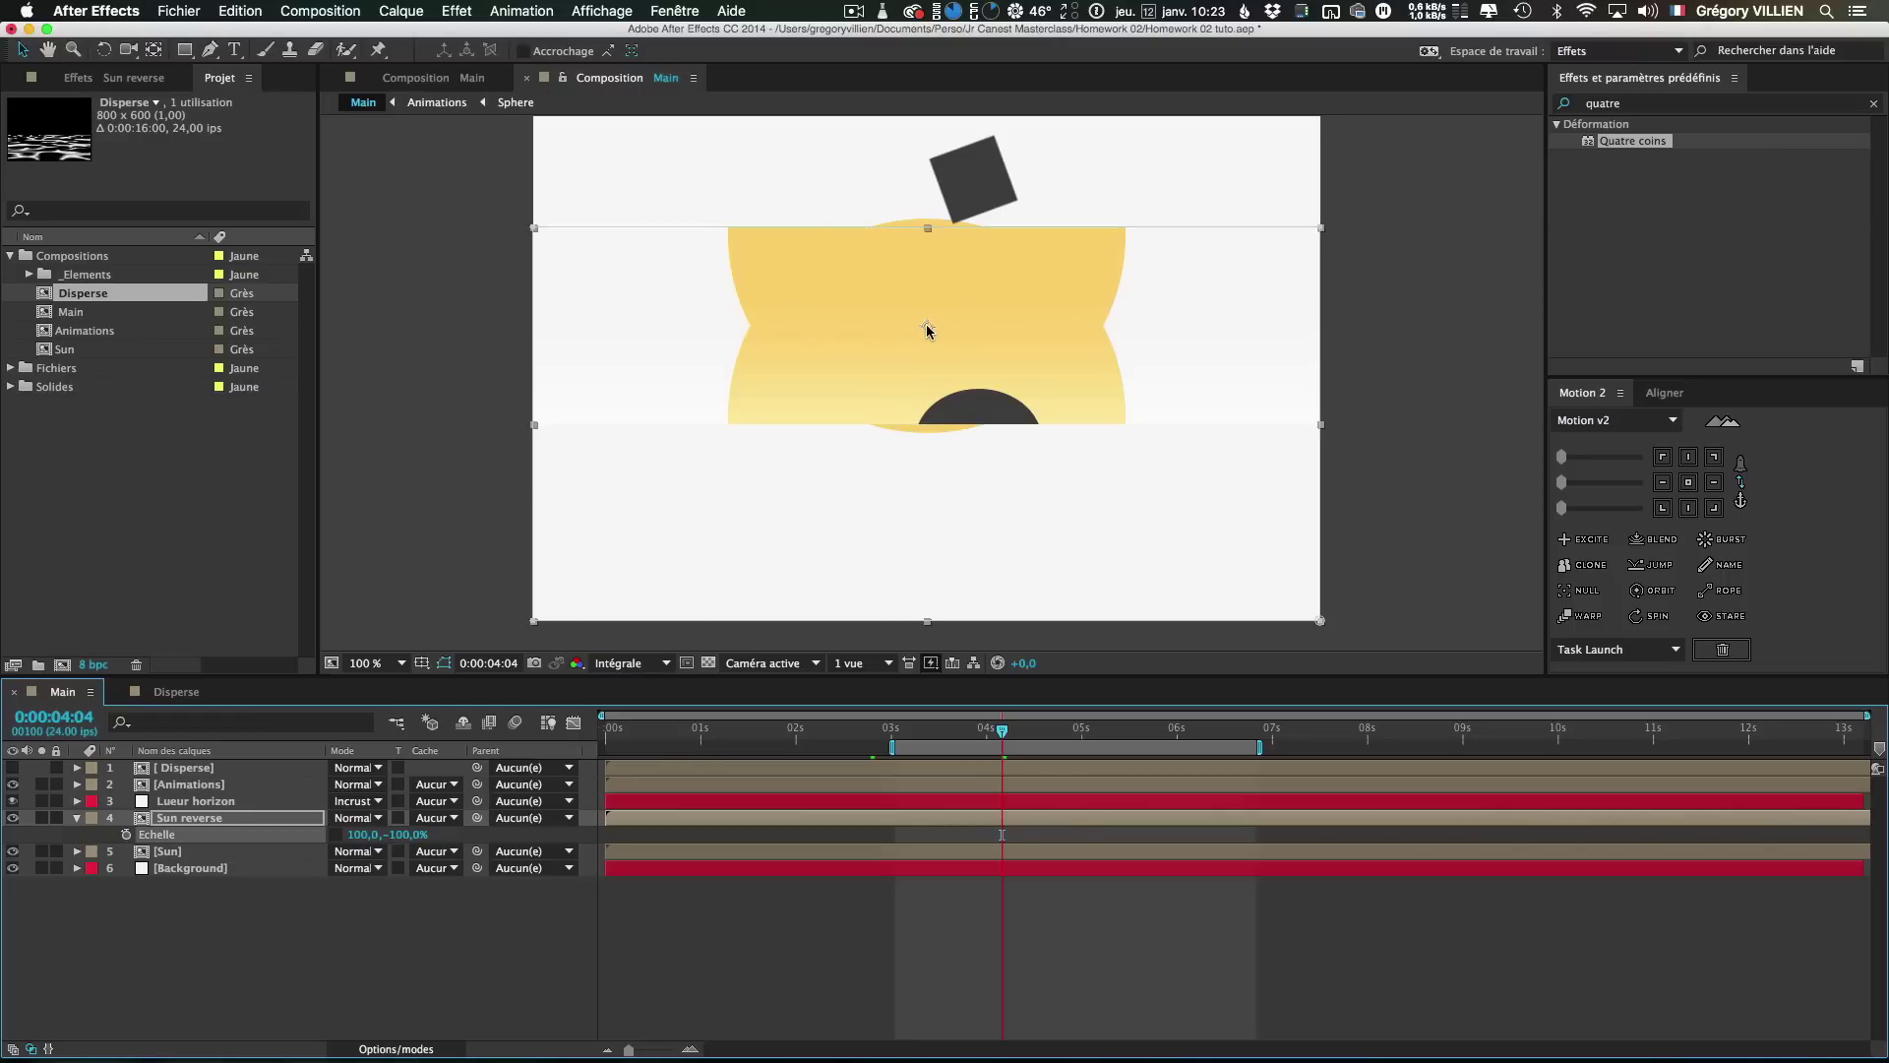
{"action": "key", "text": "super+z"}
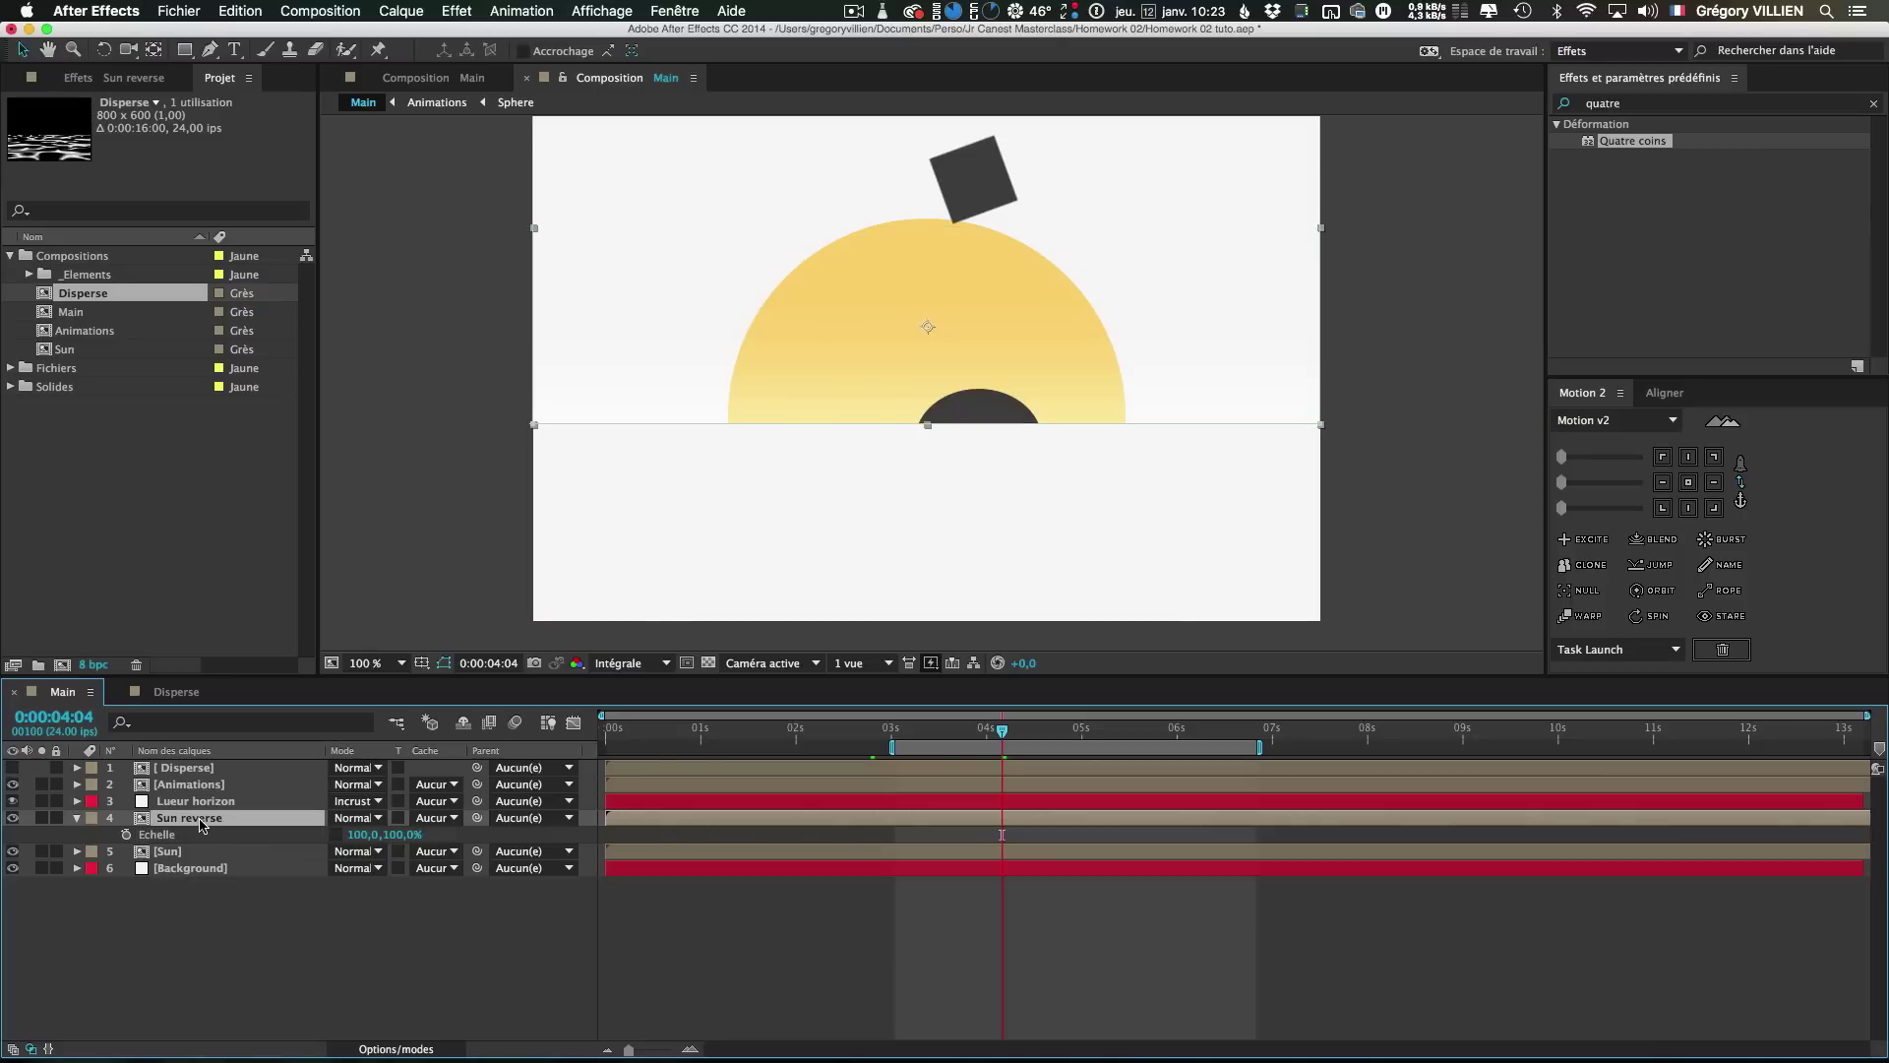
{"action": "key", "text": "super+z"}
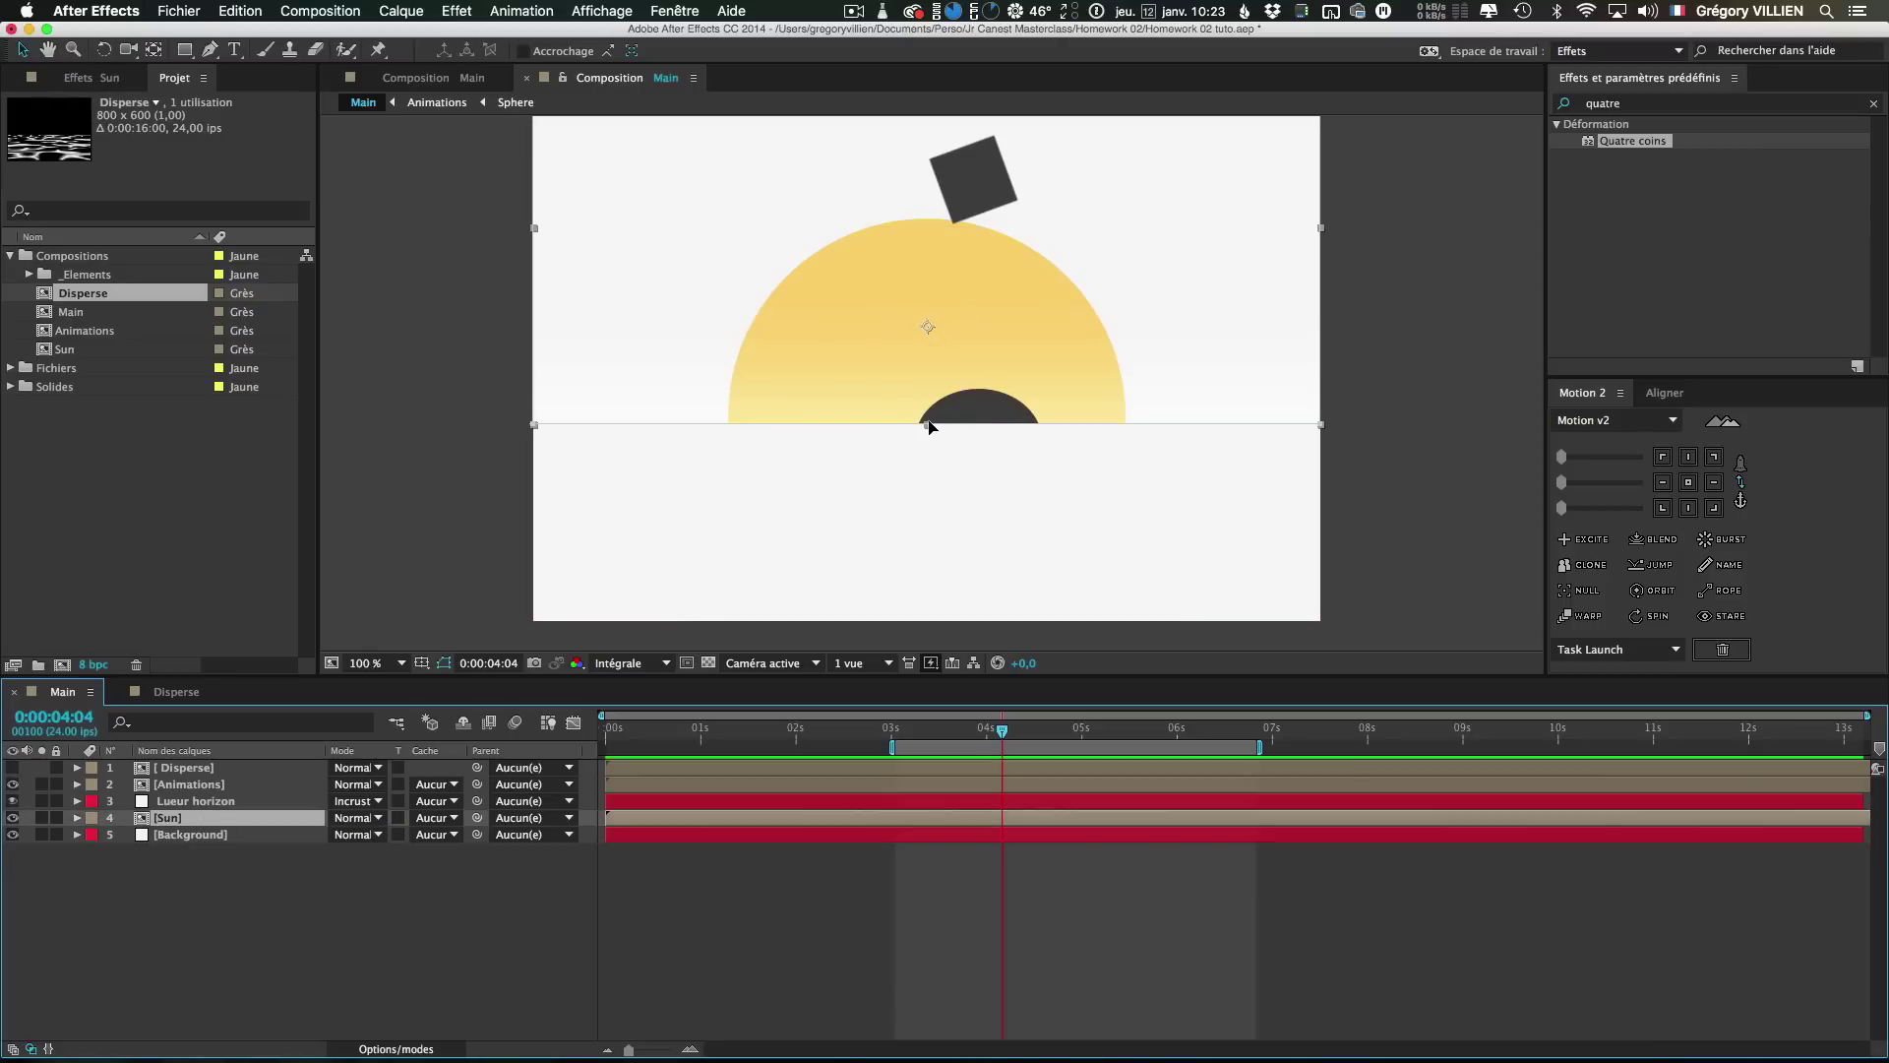
Move the Sun layer's anchor point to the bottom centre of the layer, on the horizon line
{"action": "left_click", "coordinate": [161, 54]}
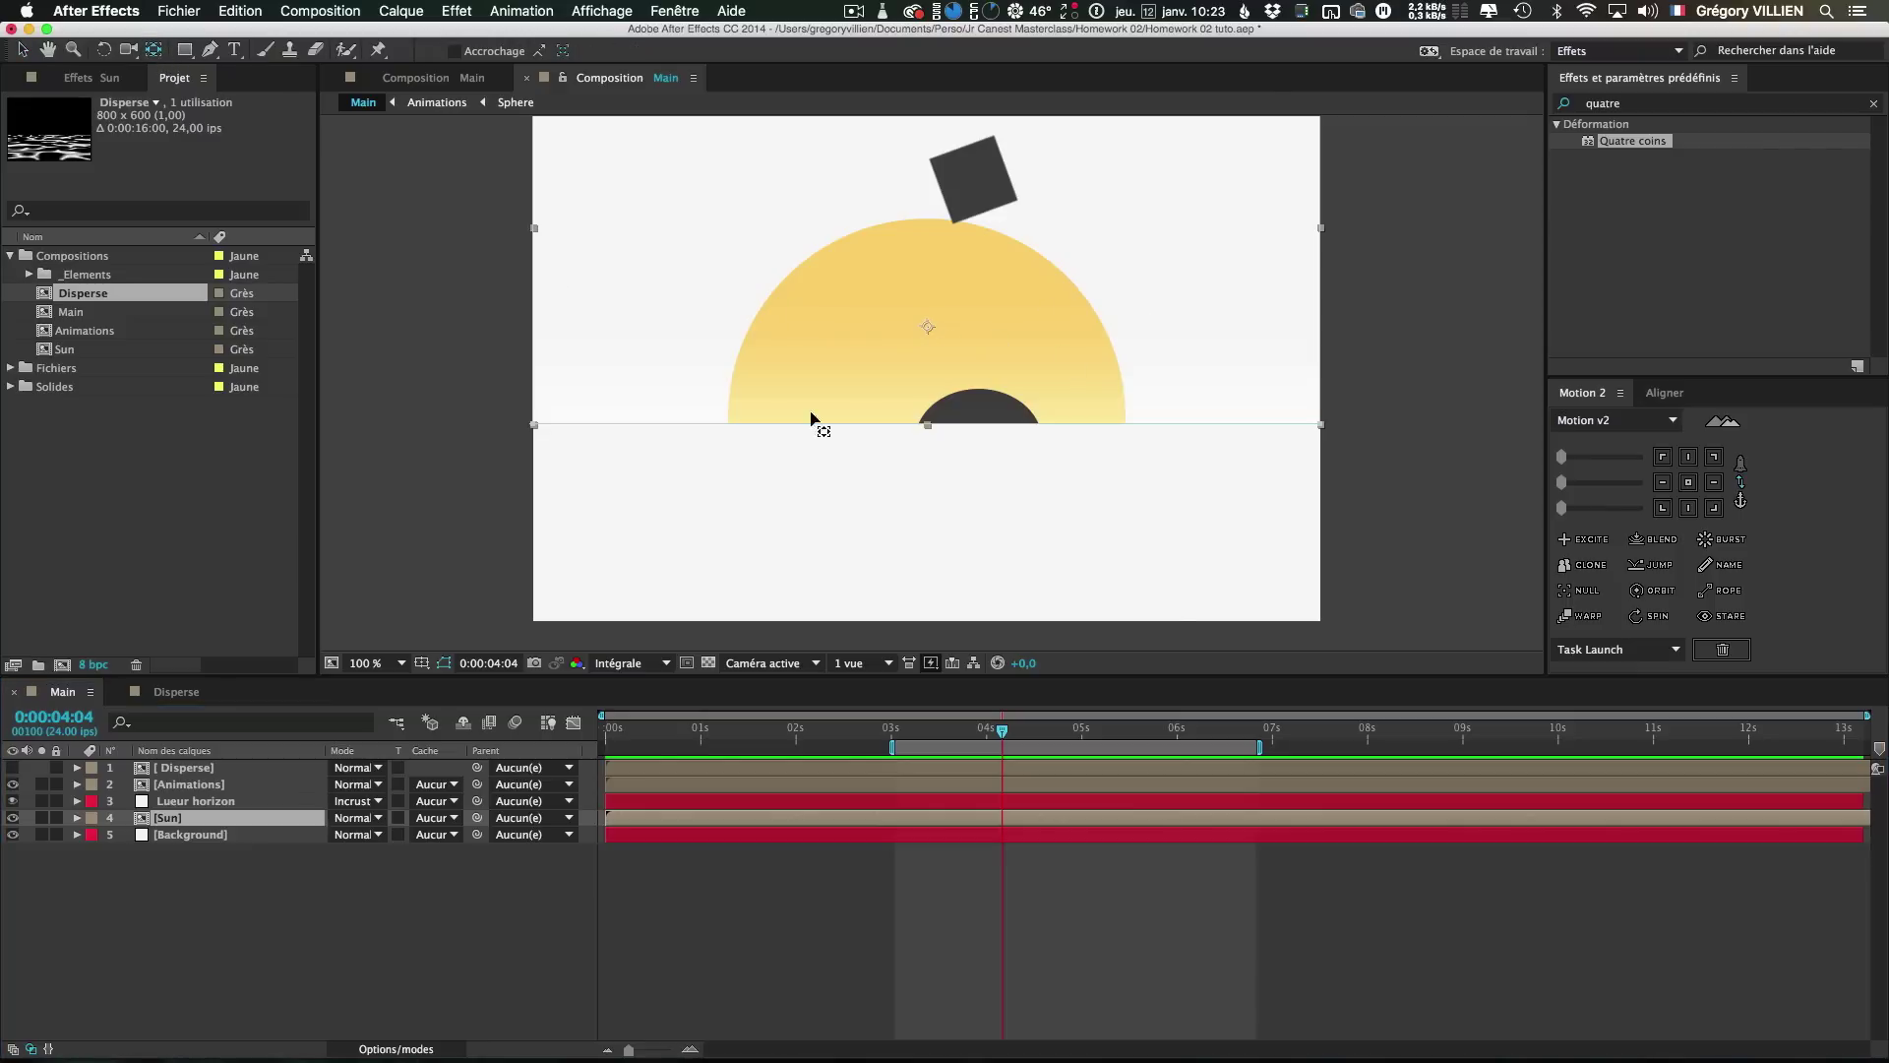
{"action": "left_click_drag", "start_coordinate": [930, 329], "coordinate": [932, 405]}
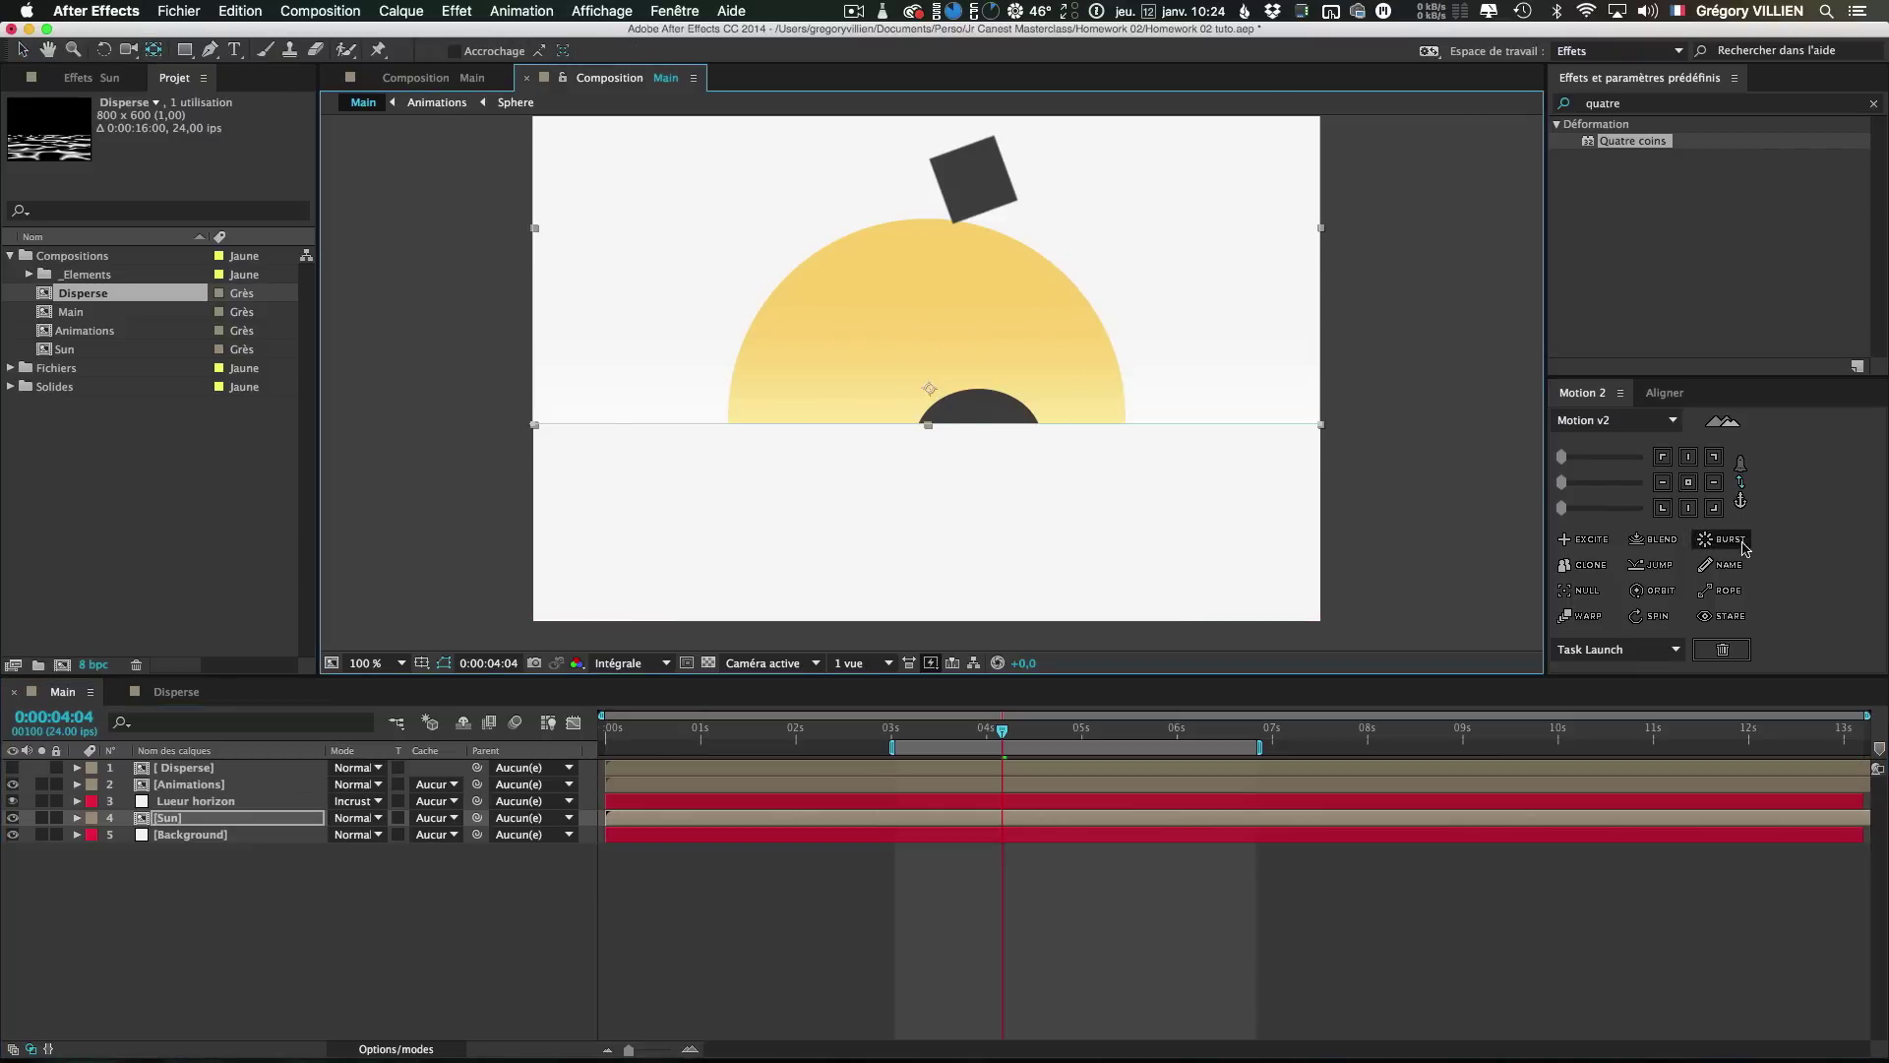
{"action": "left_click", "coordinate": [1688, 509]}
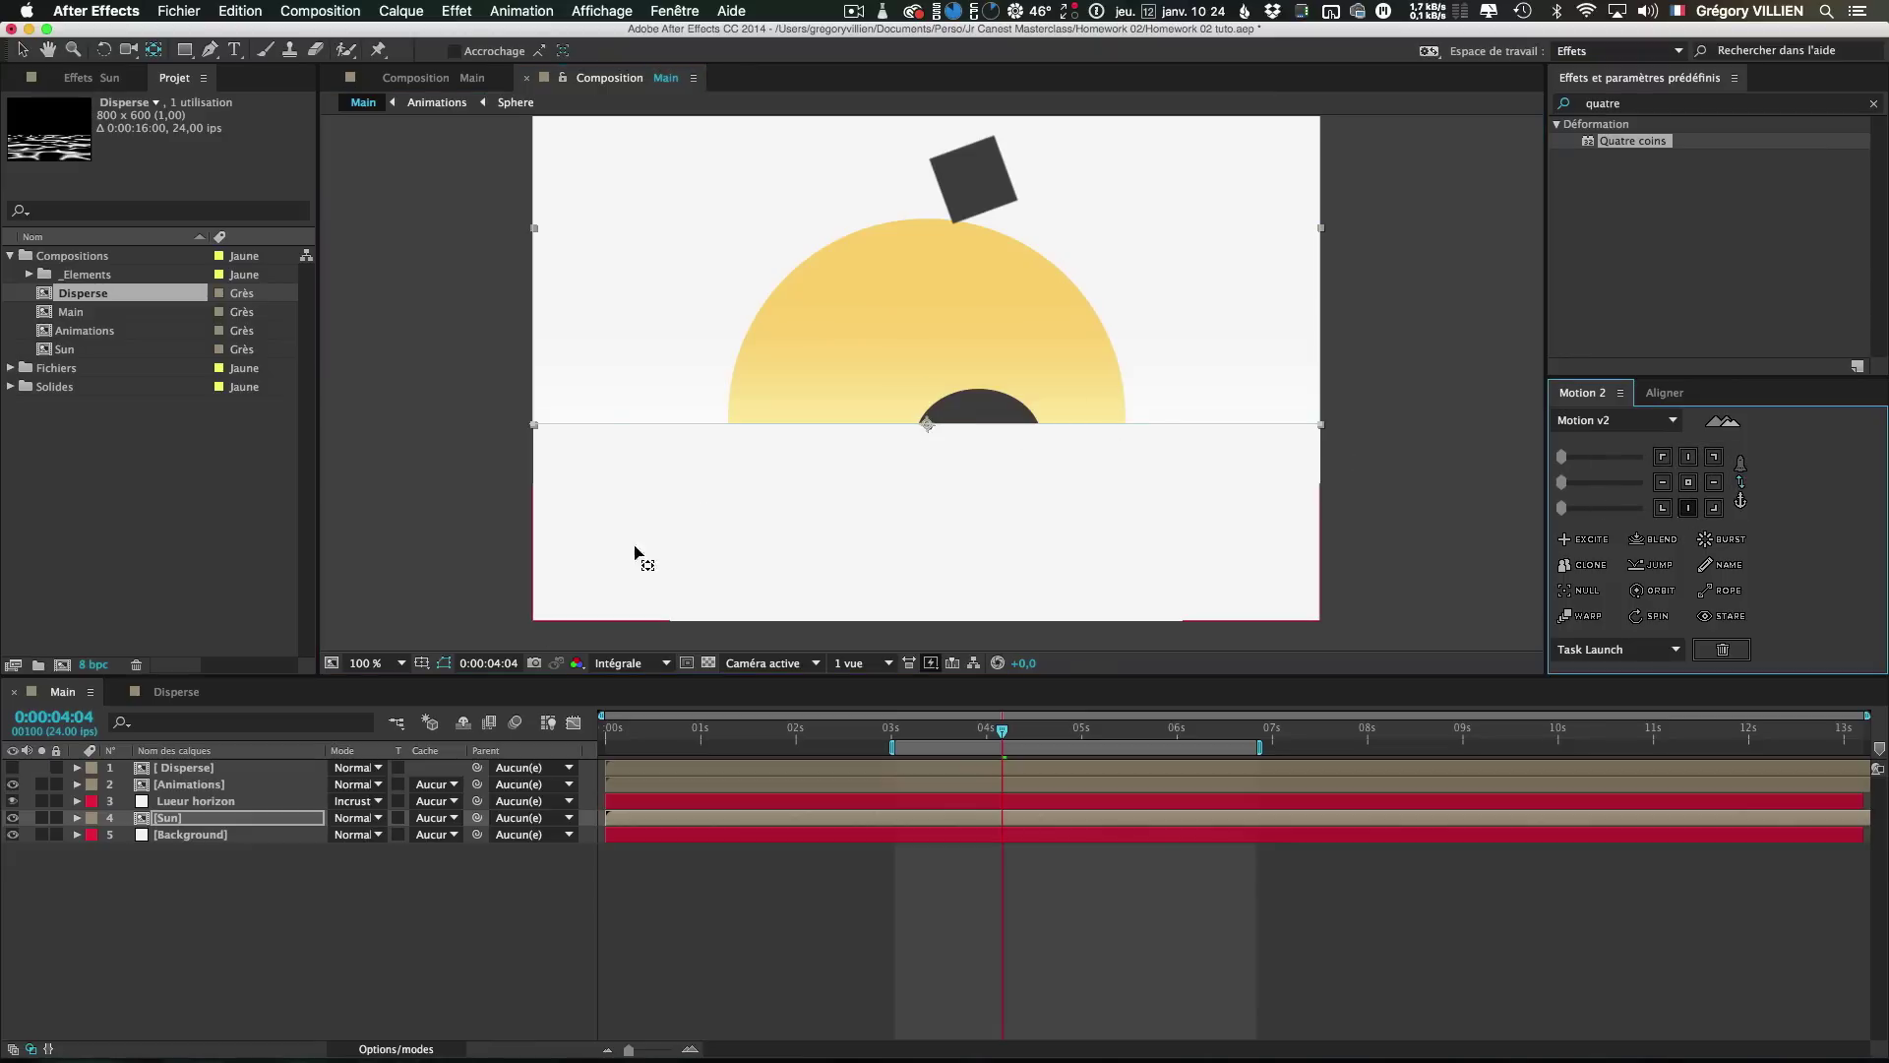
{"action": "key", "text": "v"}
Duplicate the Sun layer and mirror the copy below the horizon with an unlinked vertical scale of -100%
{"action": "left_click", "coordinate": [200, 819]}
{"action": "key", "text": "super+d"}
{"action": "key", "text": "s"}
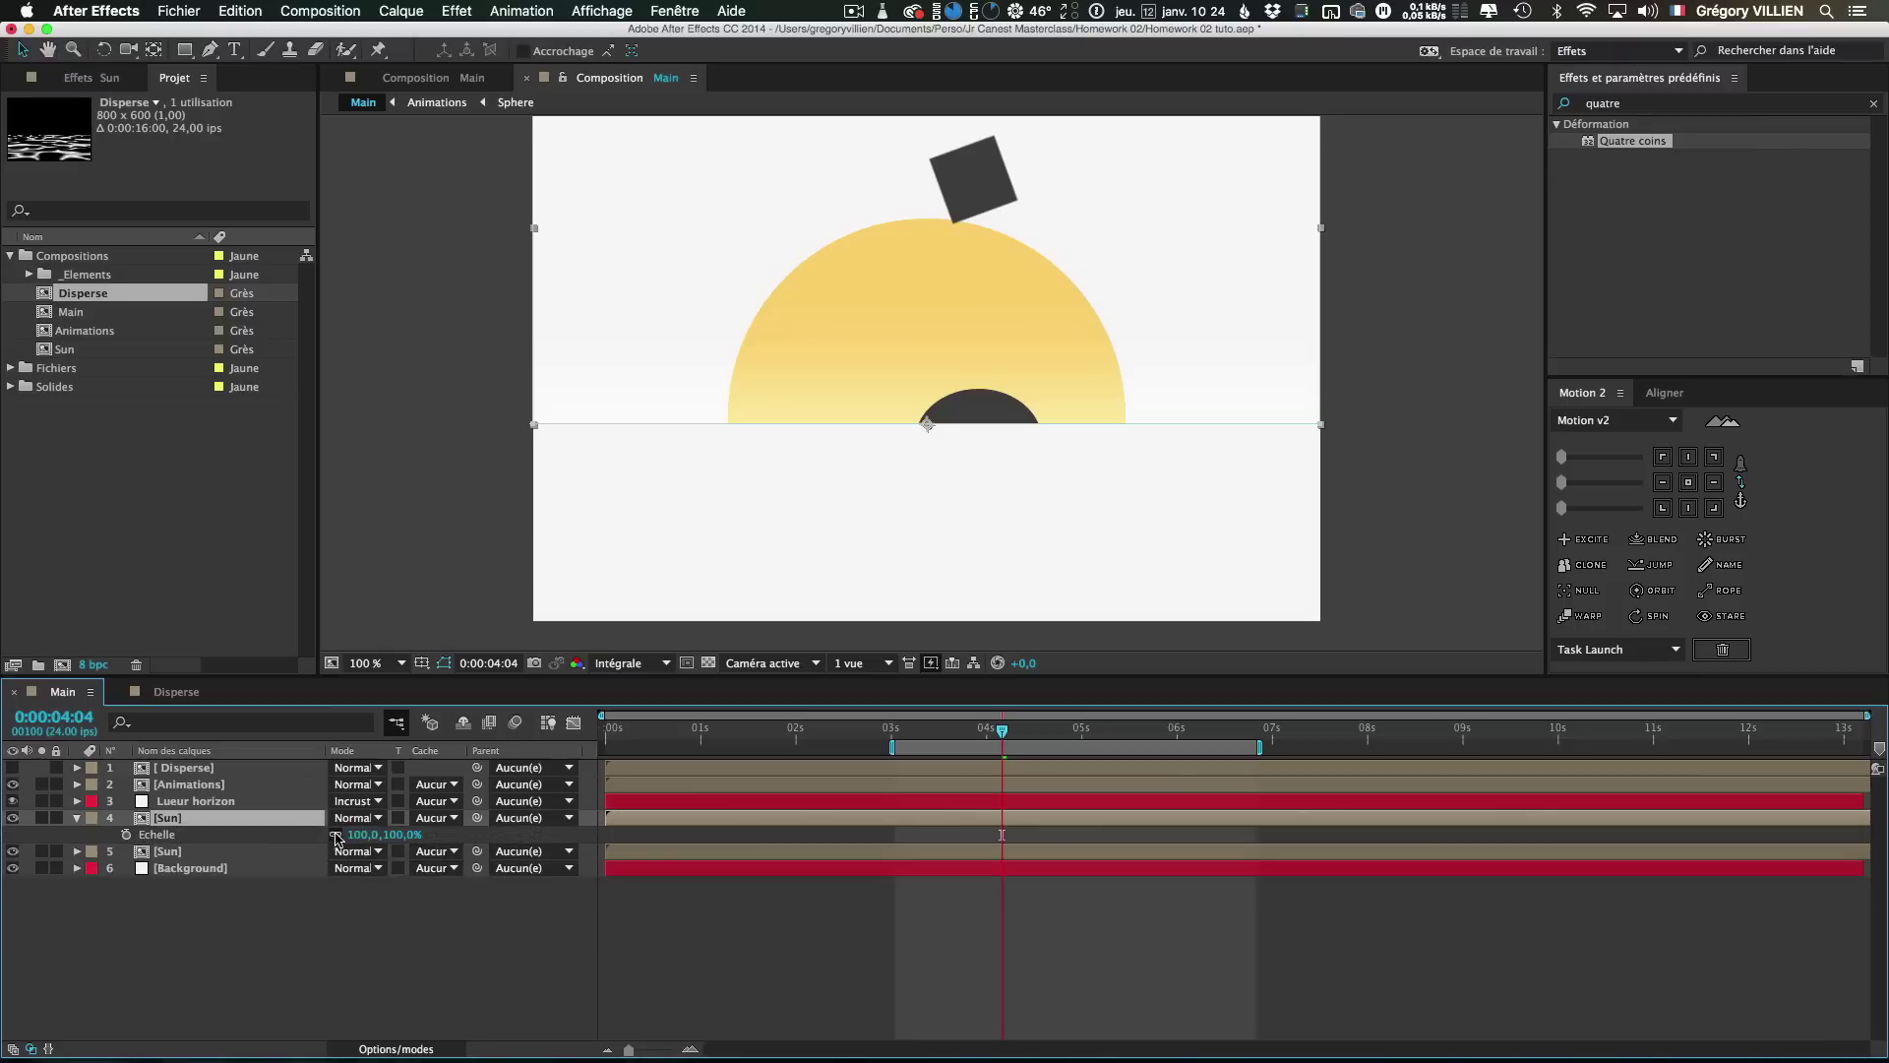
{"action": "left_click", "coordinate": [396, 835]}
{"action": "key", "text": "Return"}
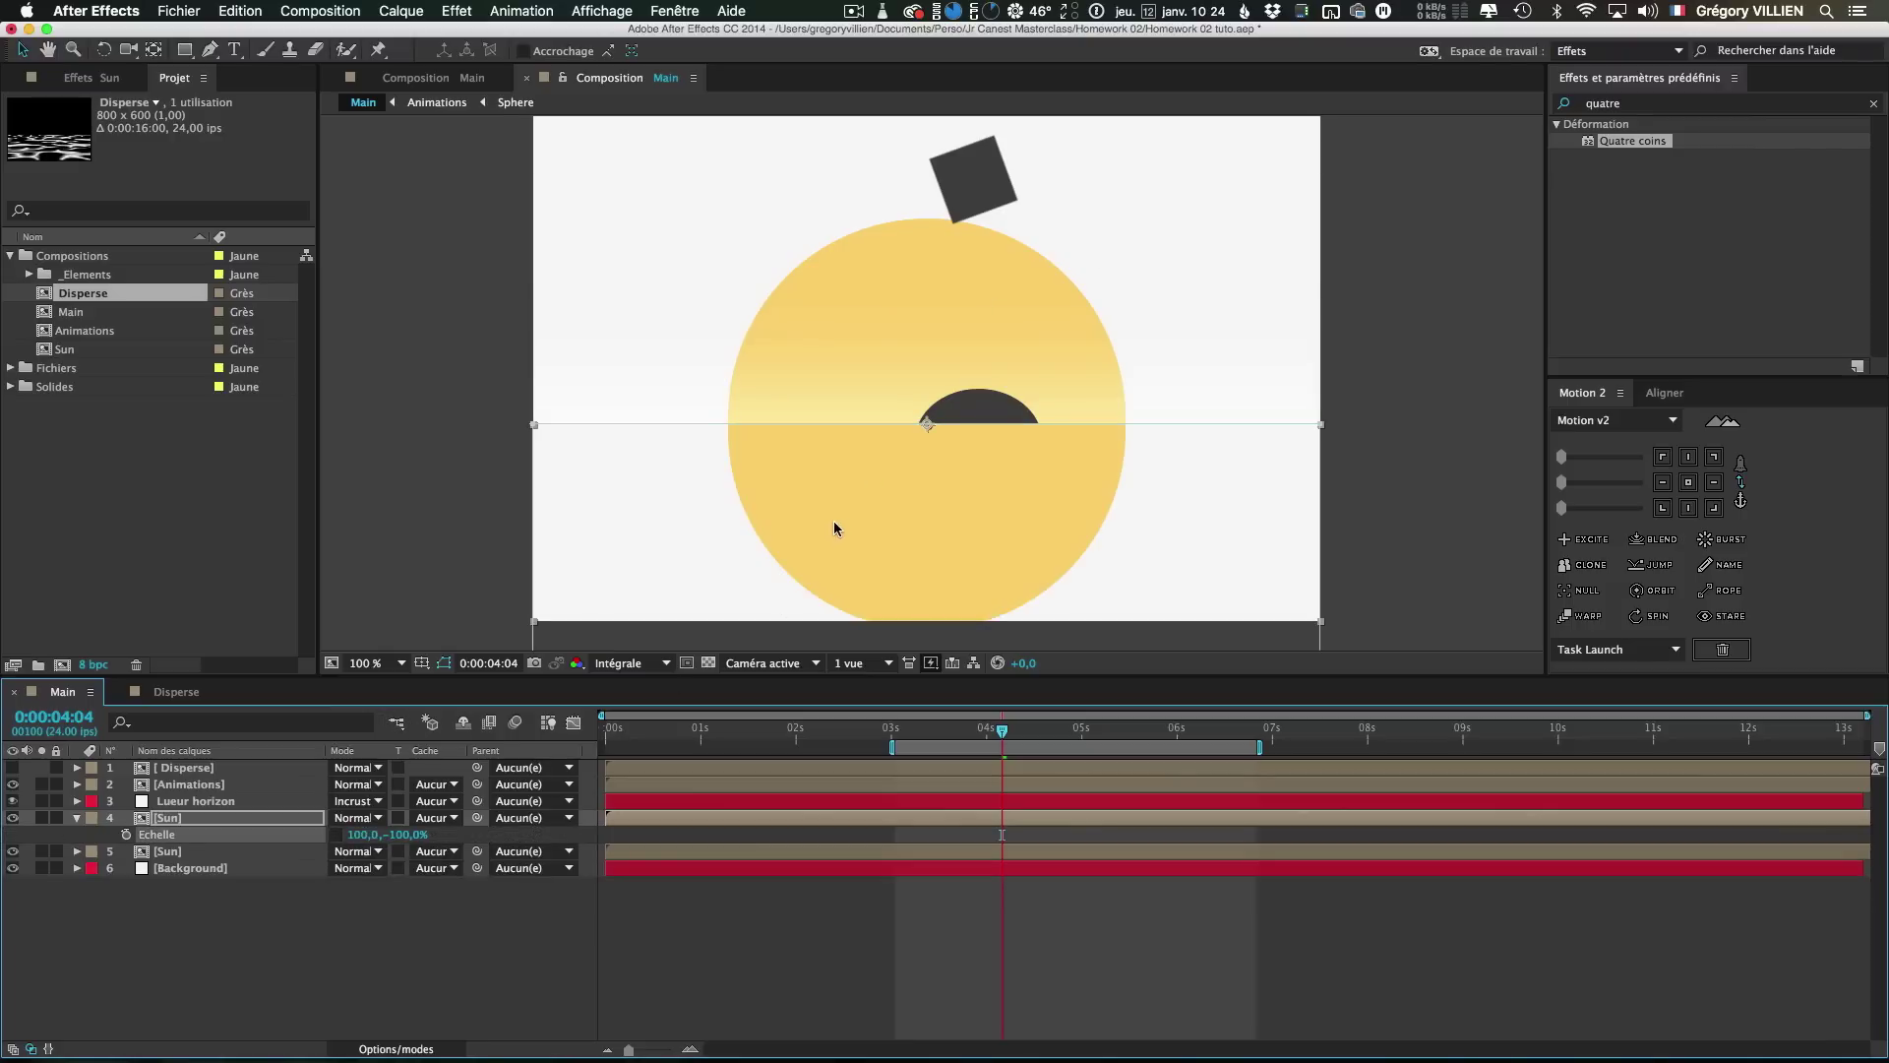
Apply the Dispersion effect to the mirrored Sun layer, using the Disperse layer as its Calque de référence
{"action": "left_click", "coordinate": [210, 823]}
{"action": "left_click", "coordinate": [1683, 107]}
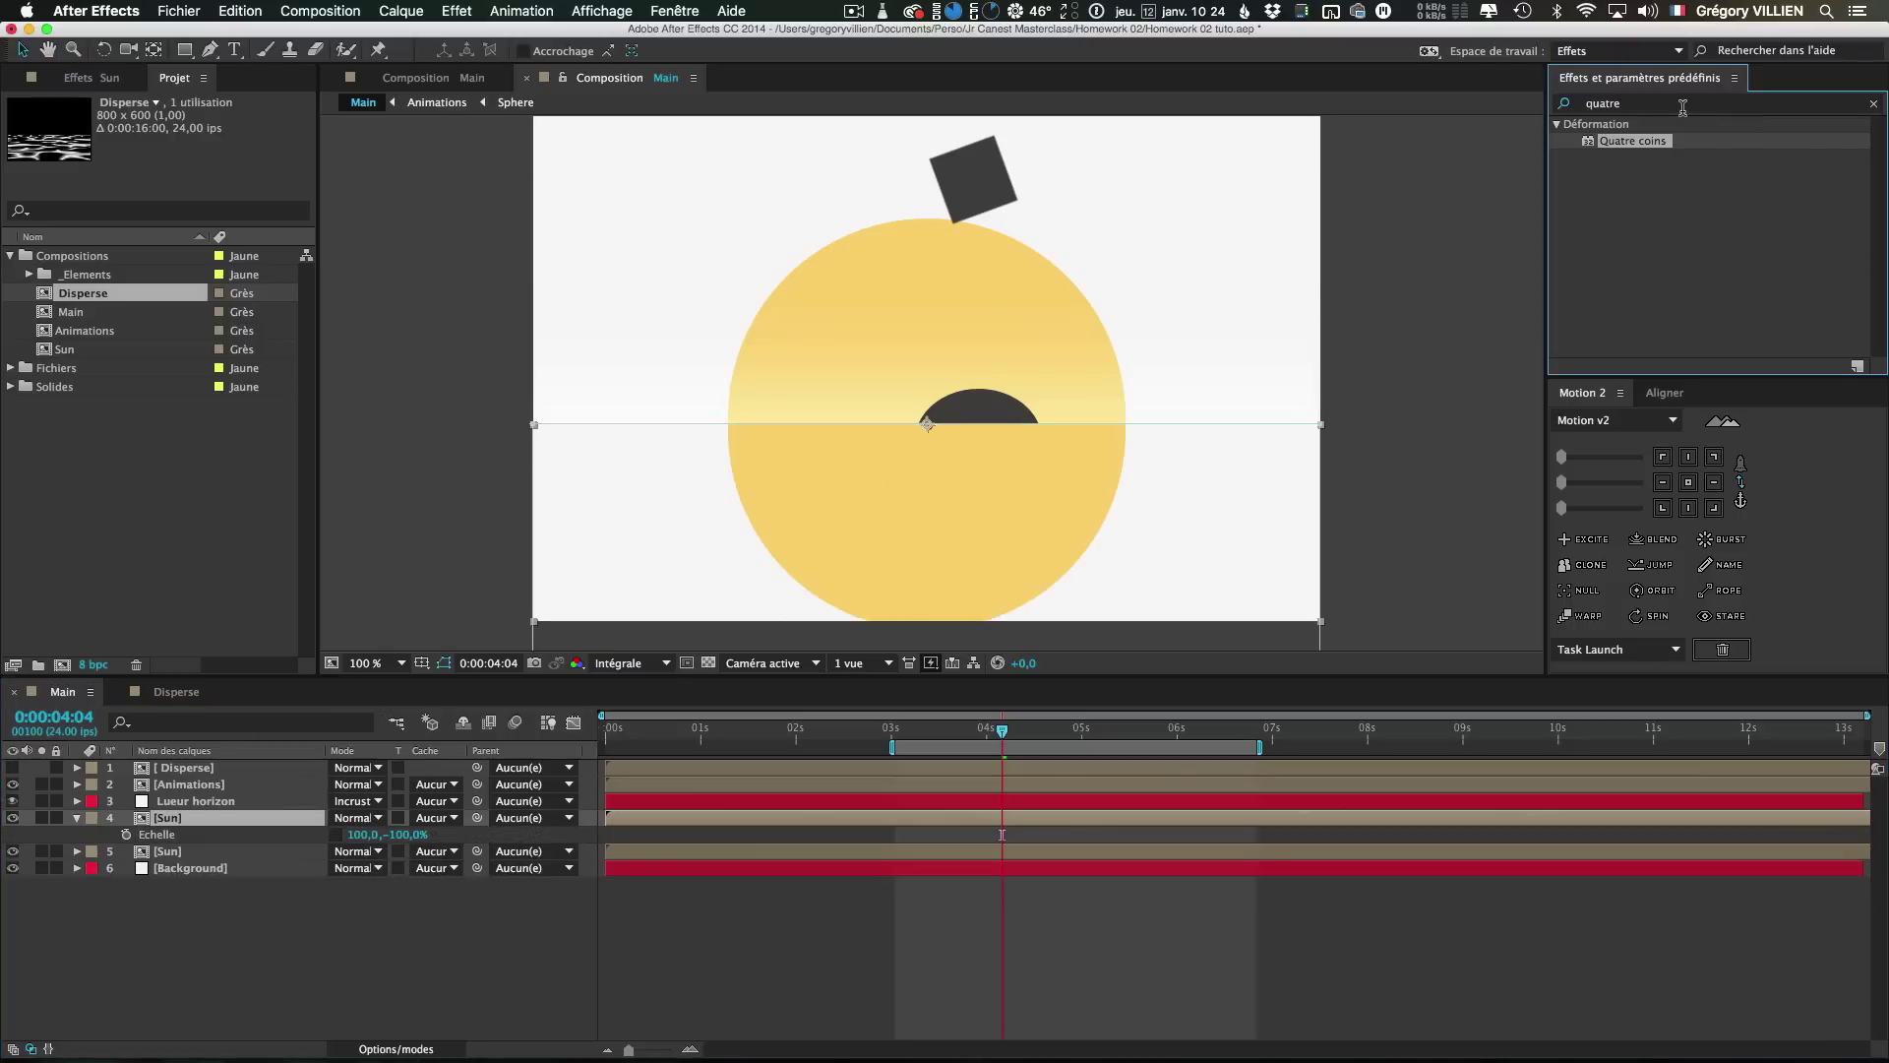
{"action": "type", "text": "disper"}
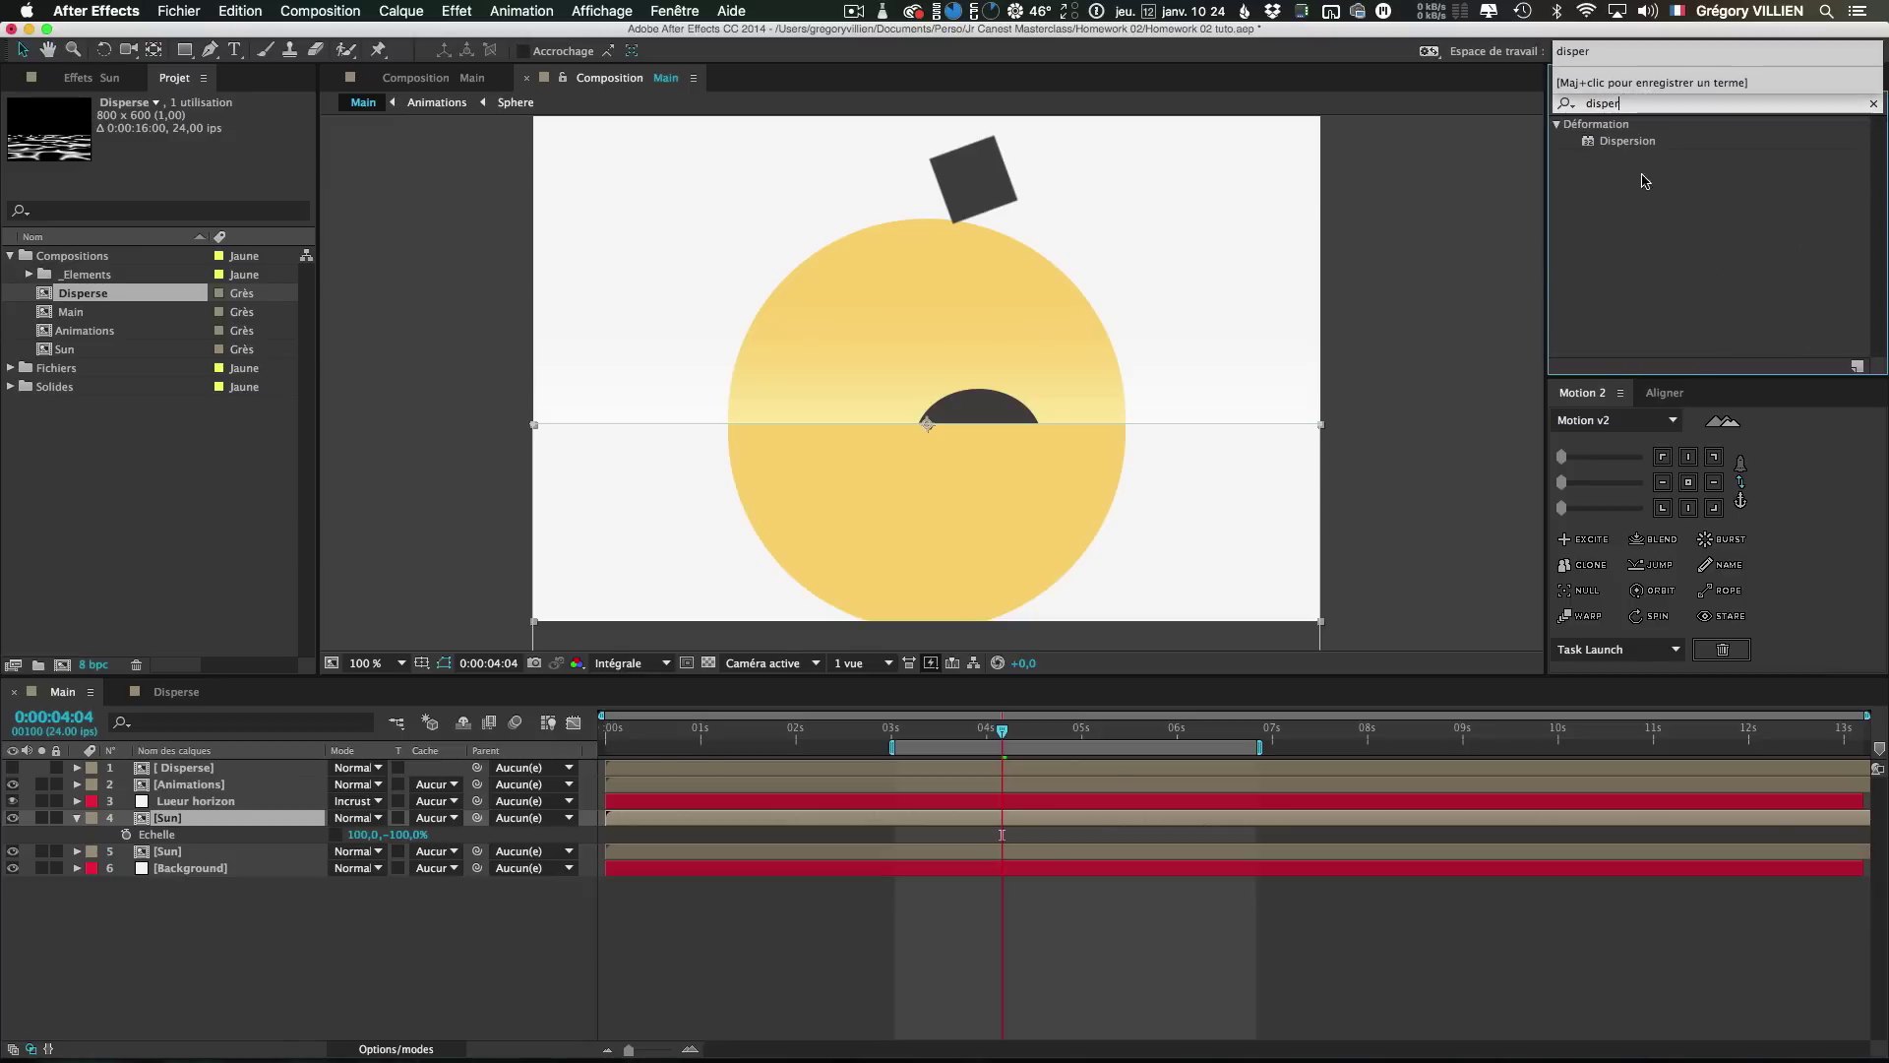
{"action": "double_click", "coordinate": [1625, 142]}
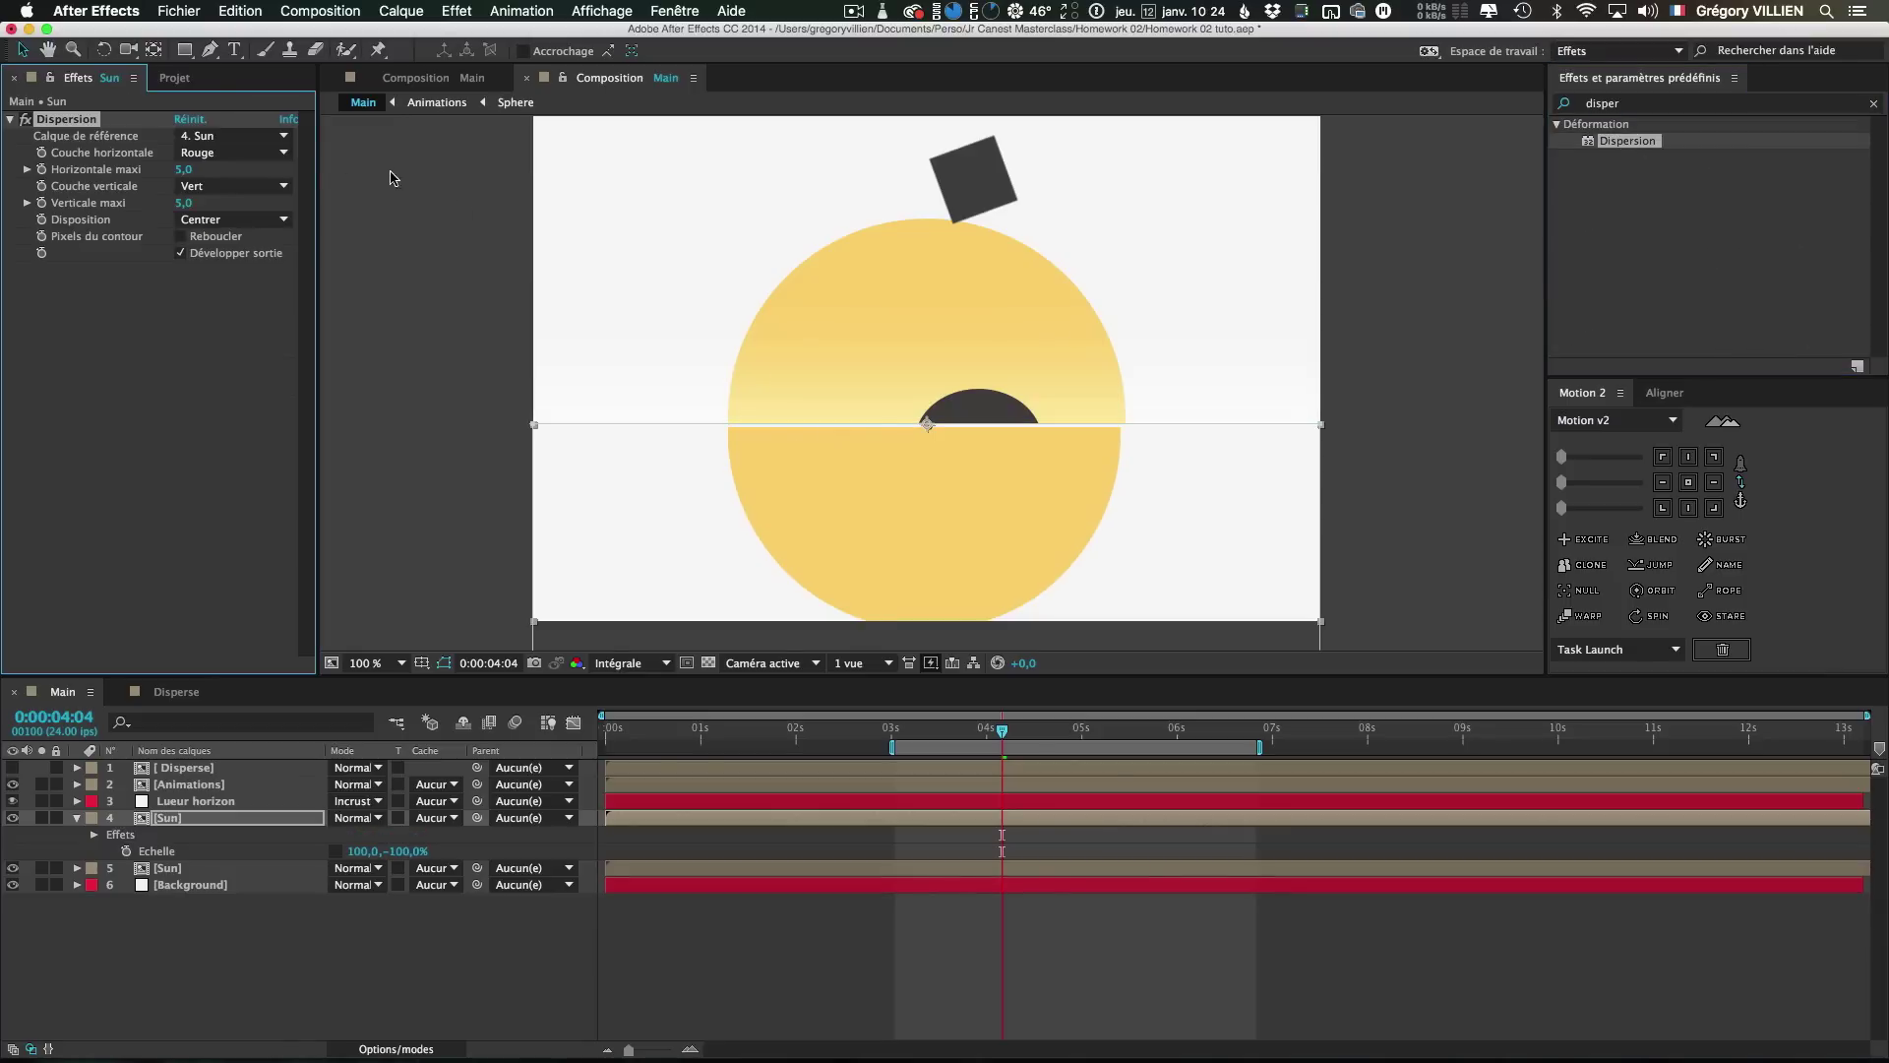
{"action": "left_click", "coordinate": [210, 138]}
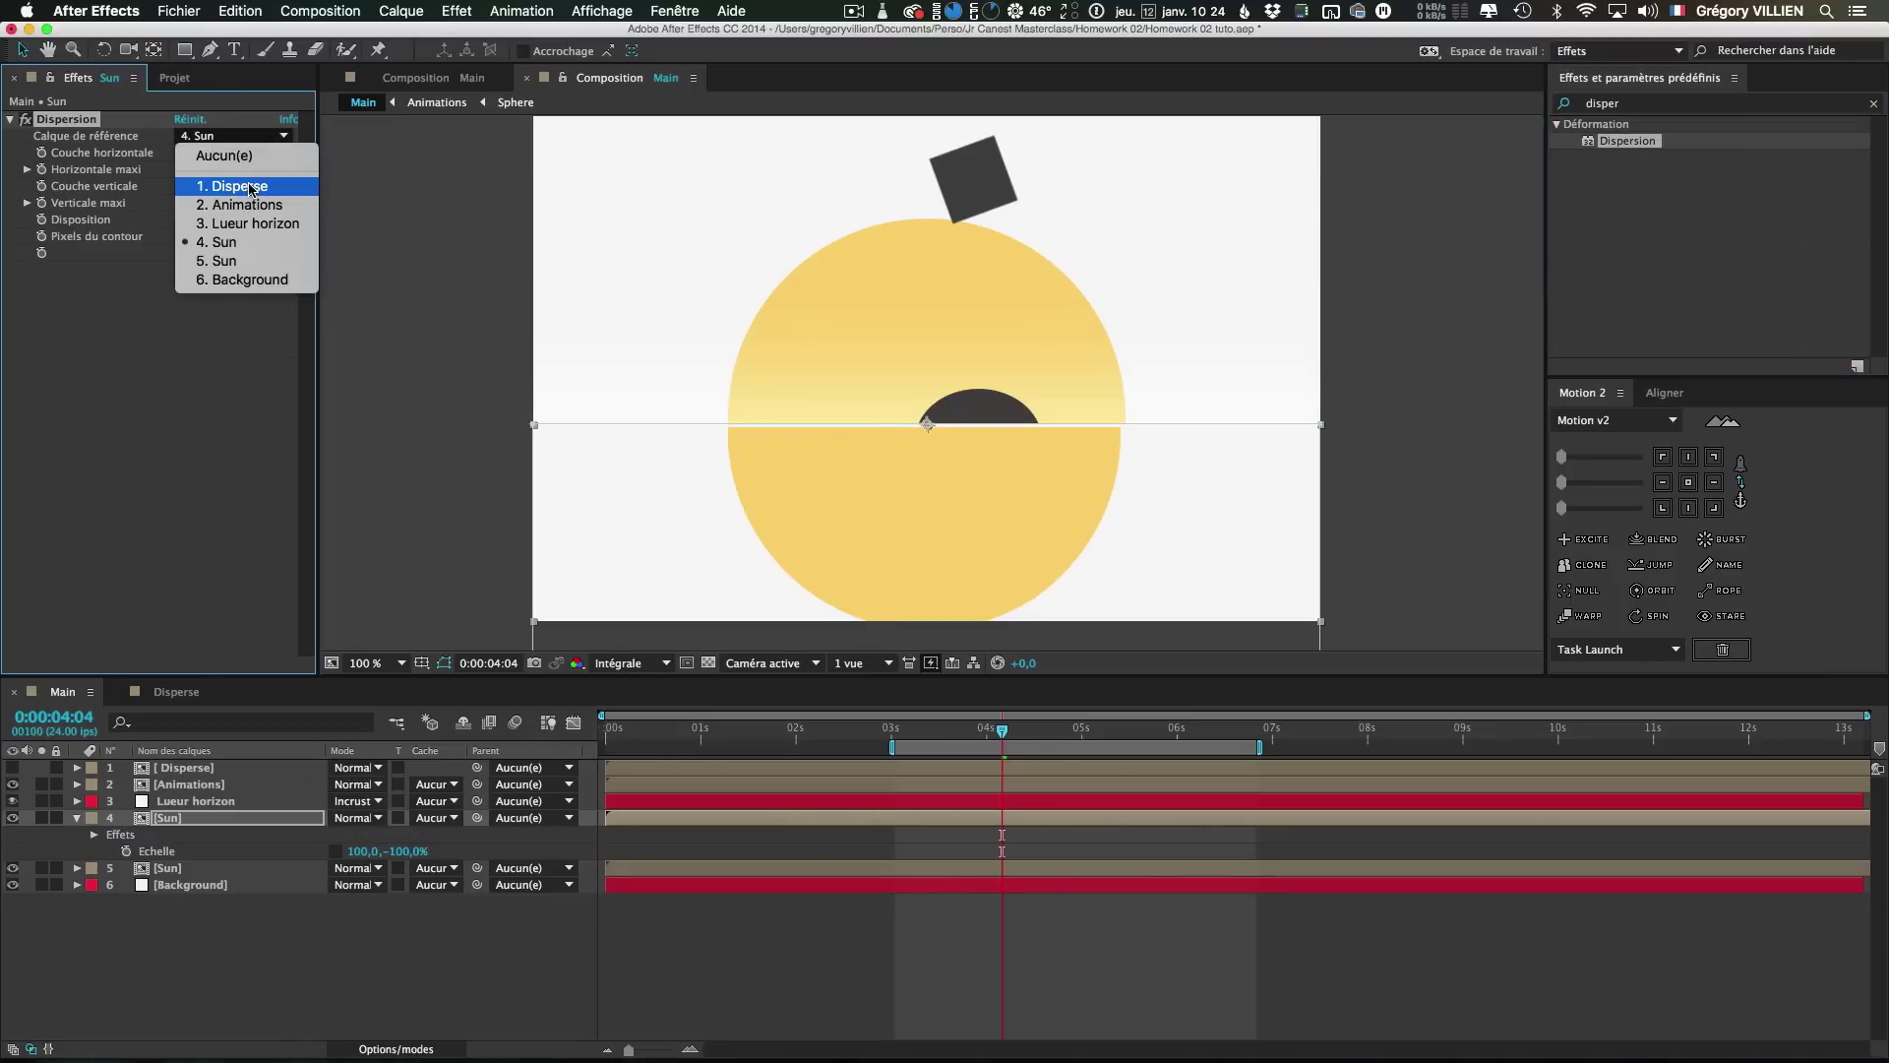
{"action": "left_click", "coordinate": [252, 189]}
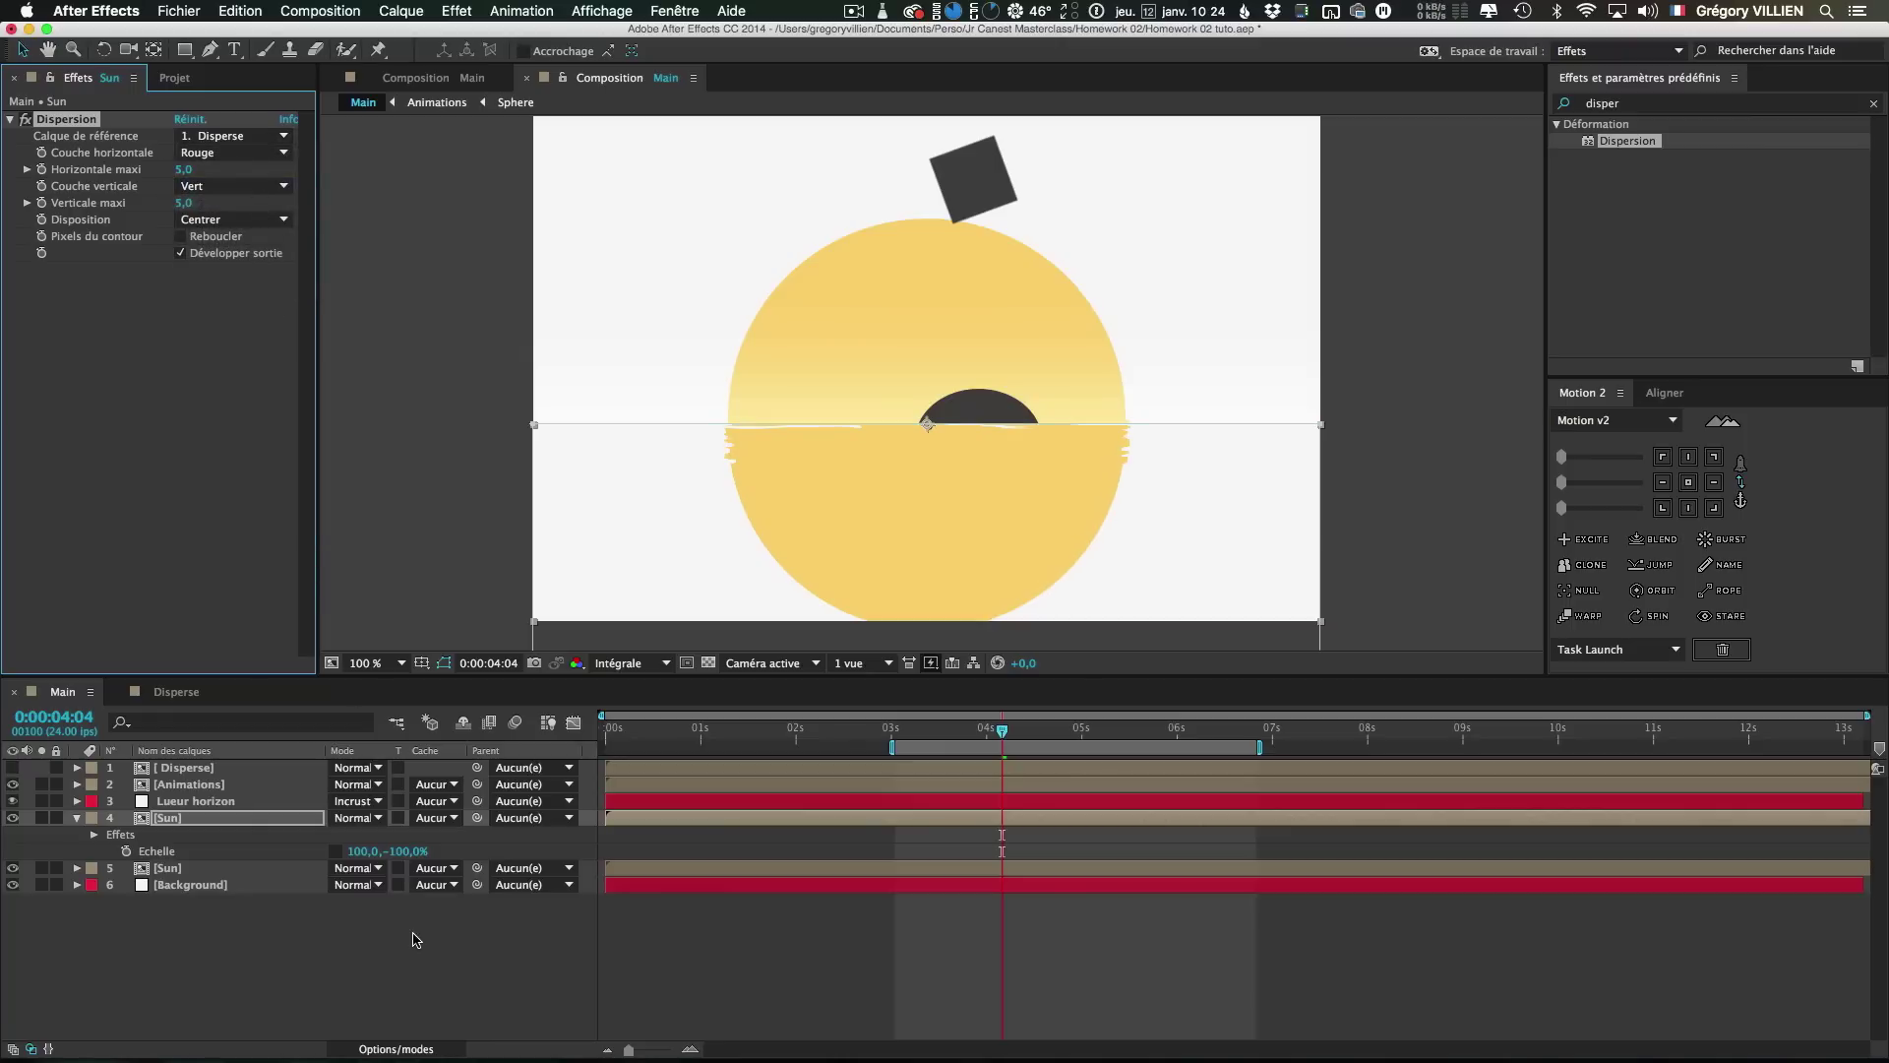
Display the layer switches and enable collapse transformations on the mirrored Sun layer
{"action": "left_click", "coordinate": [404, 1050]}
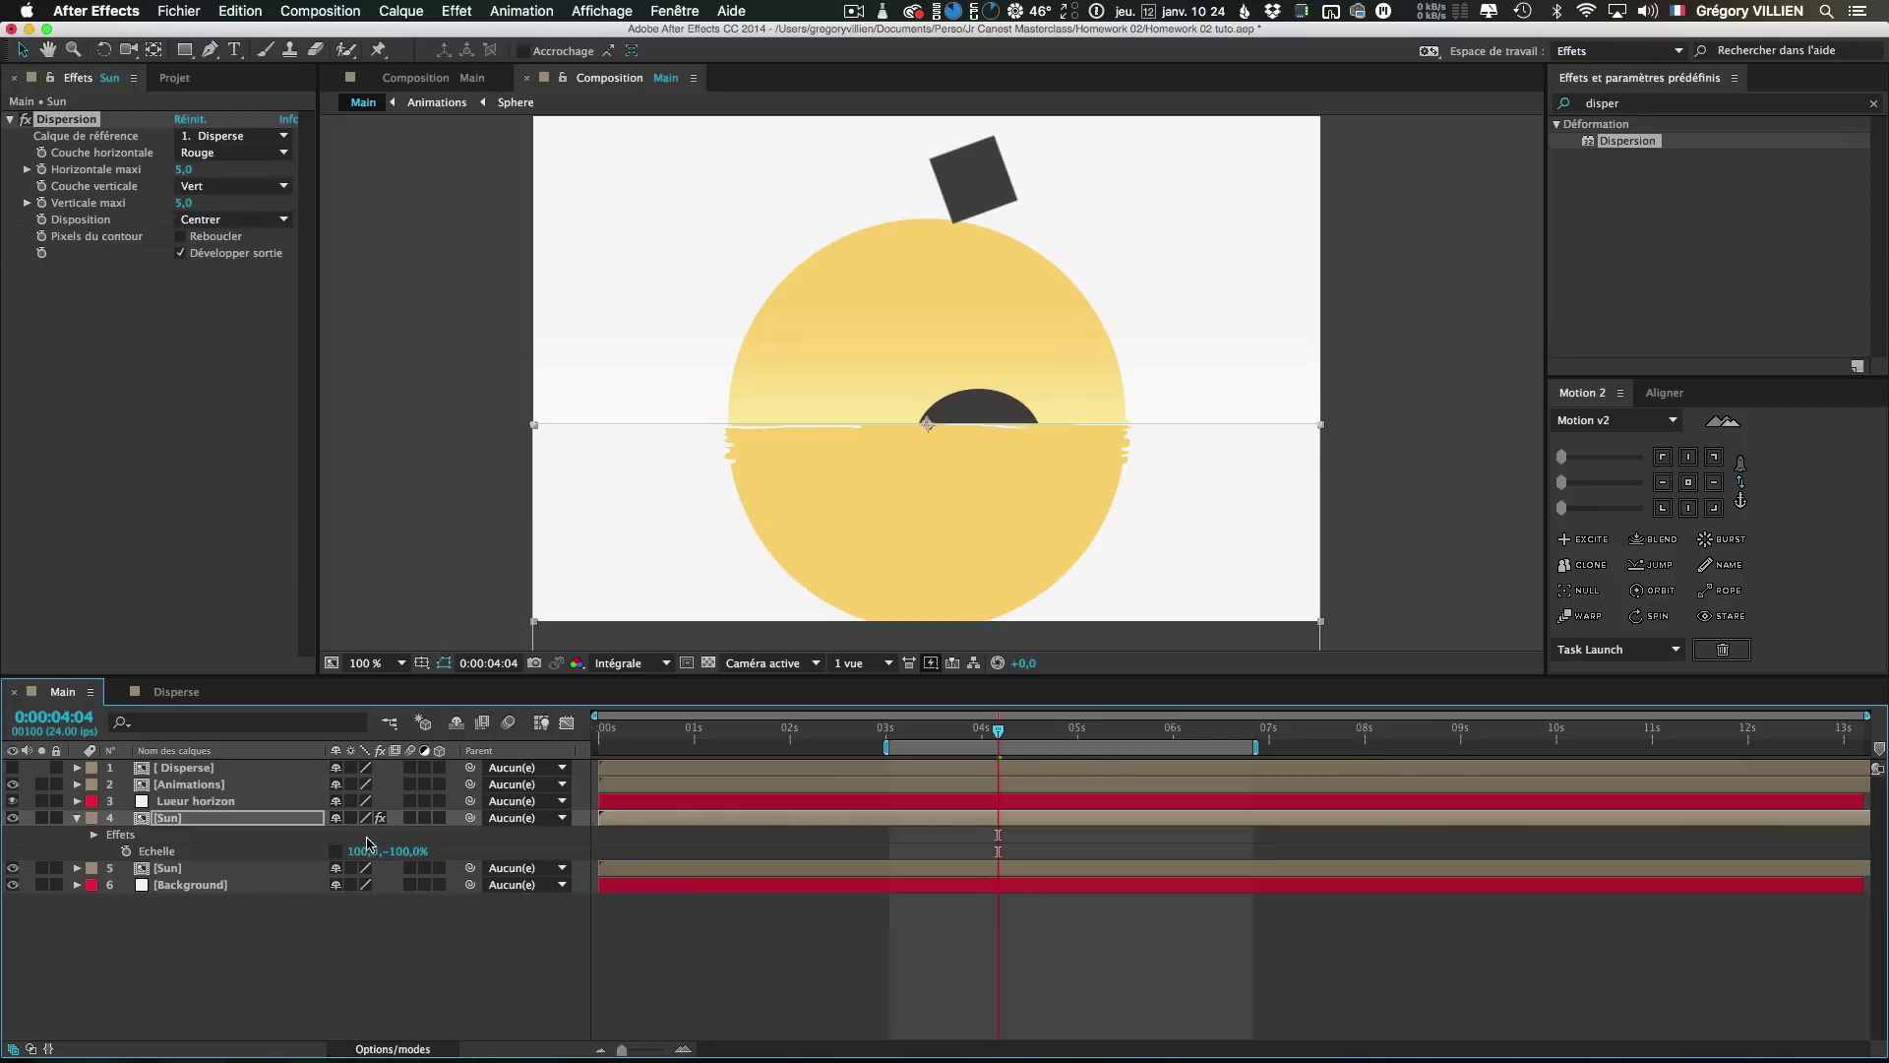
{"action": "left_click", "coordinate": [263, 825]}
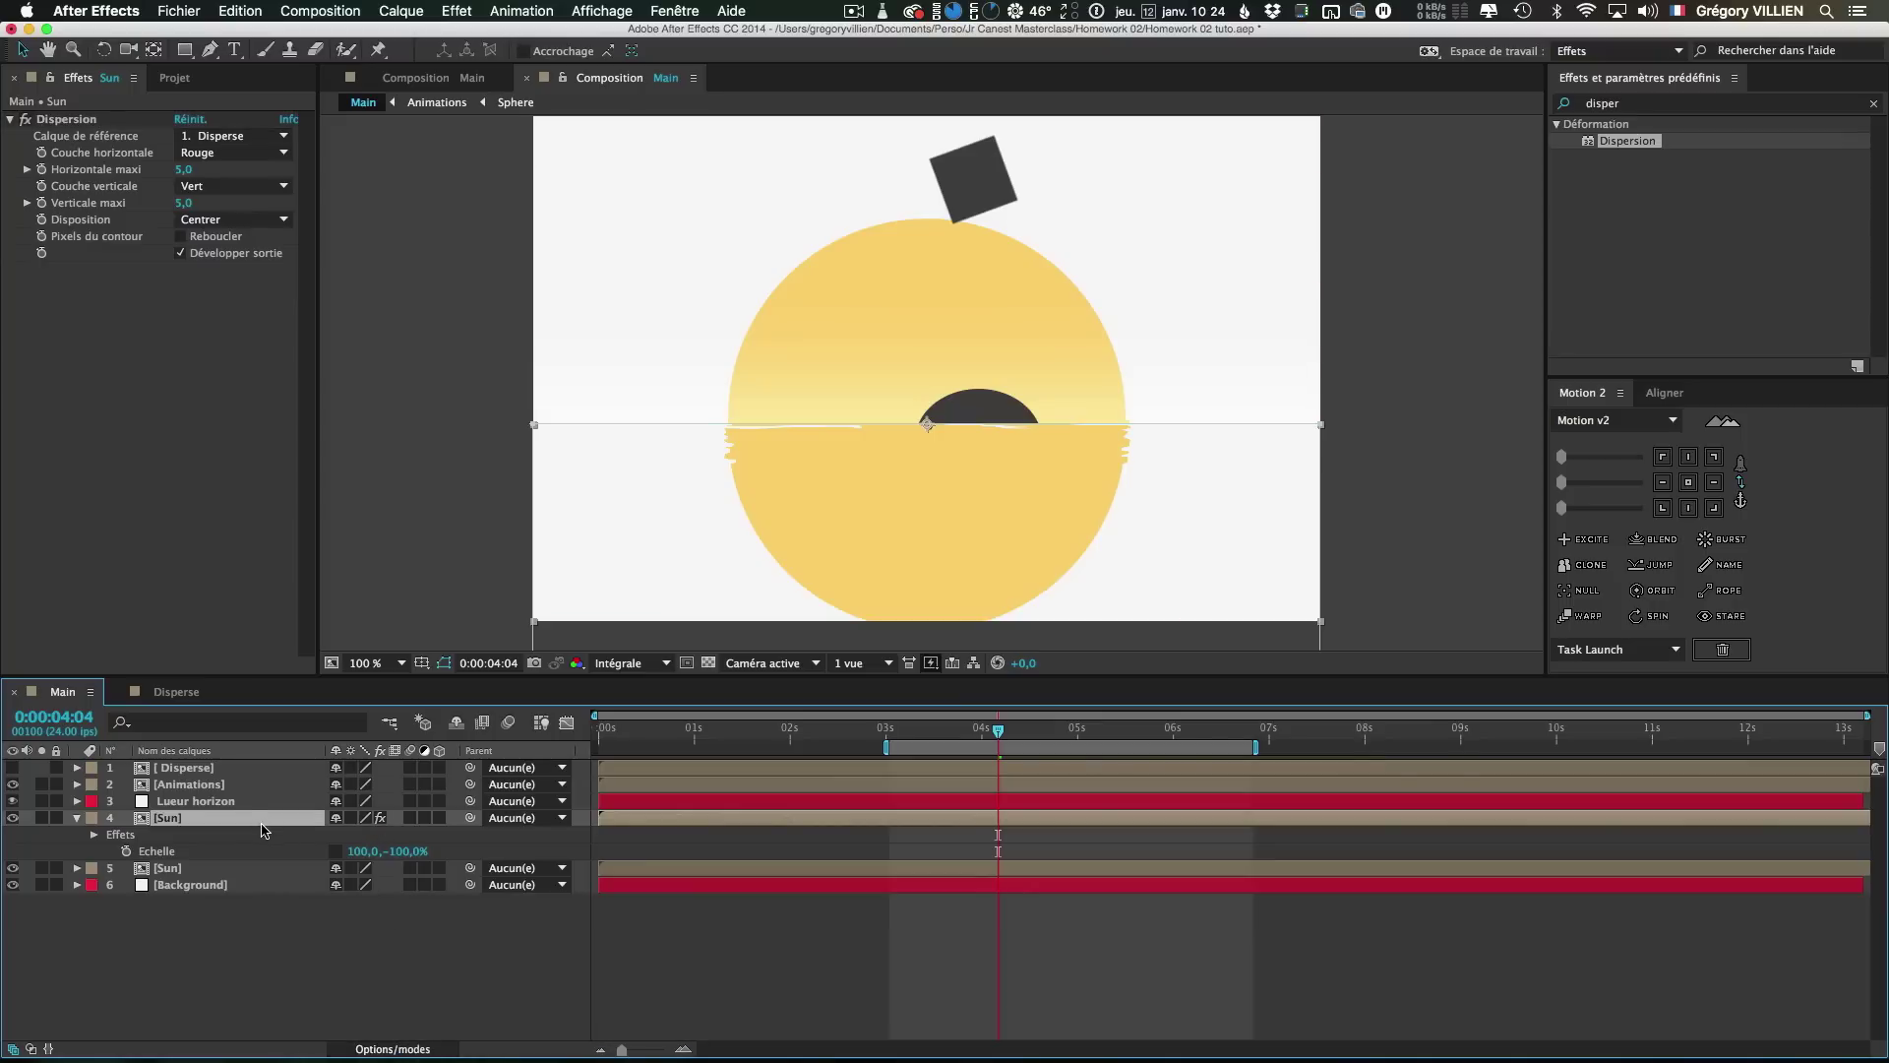
{"action": "left_click", "coordinate": [352, 818]}
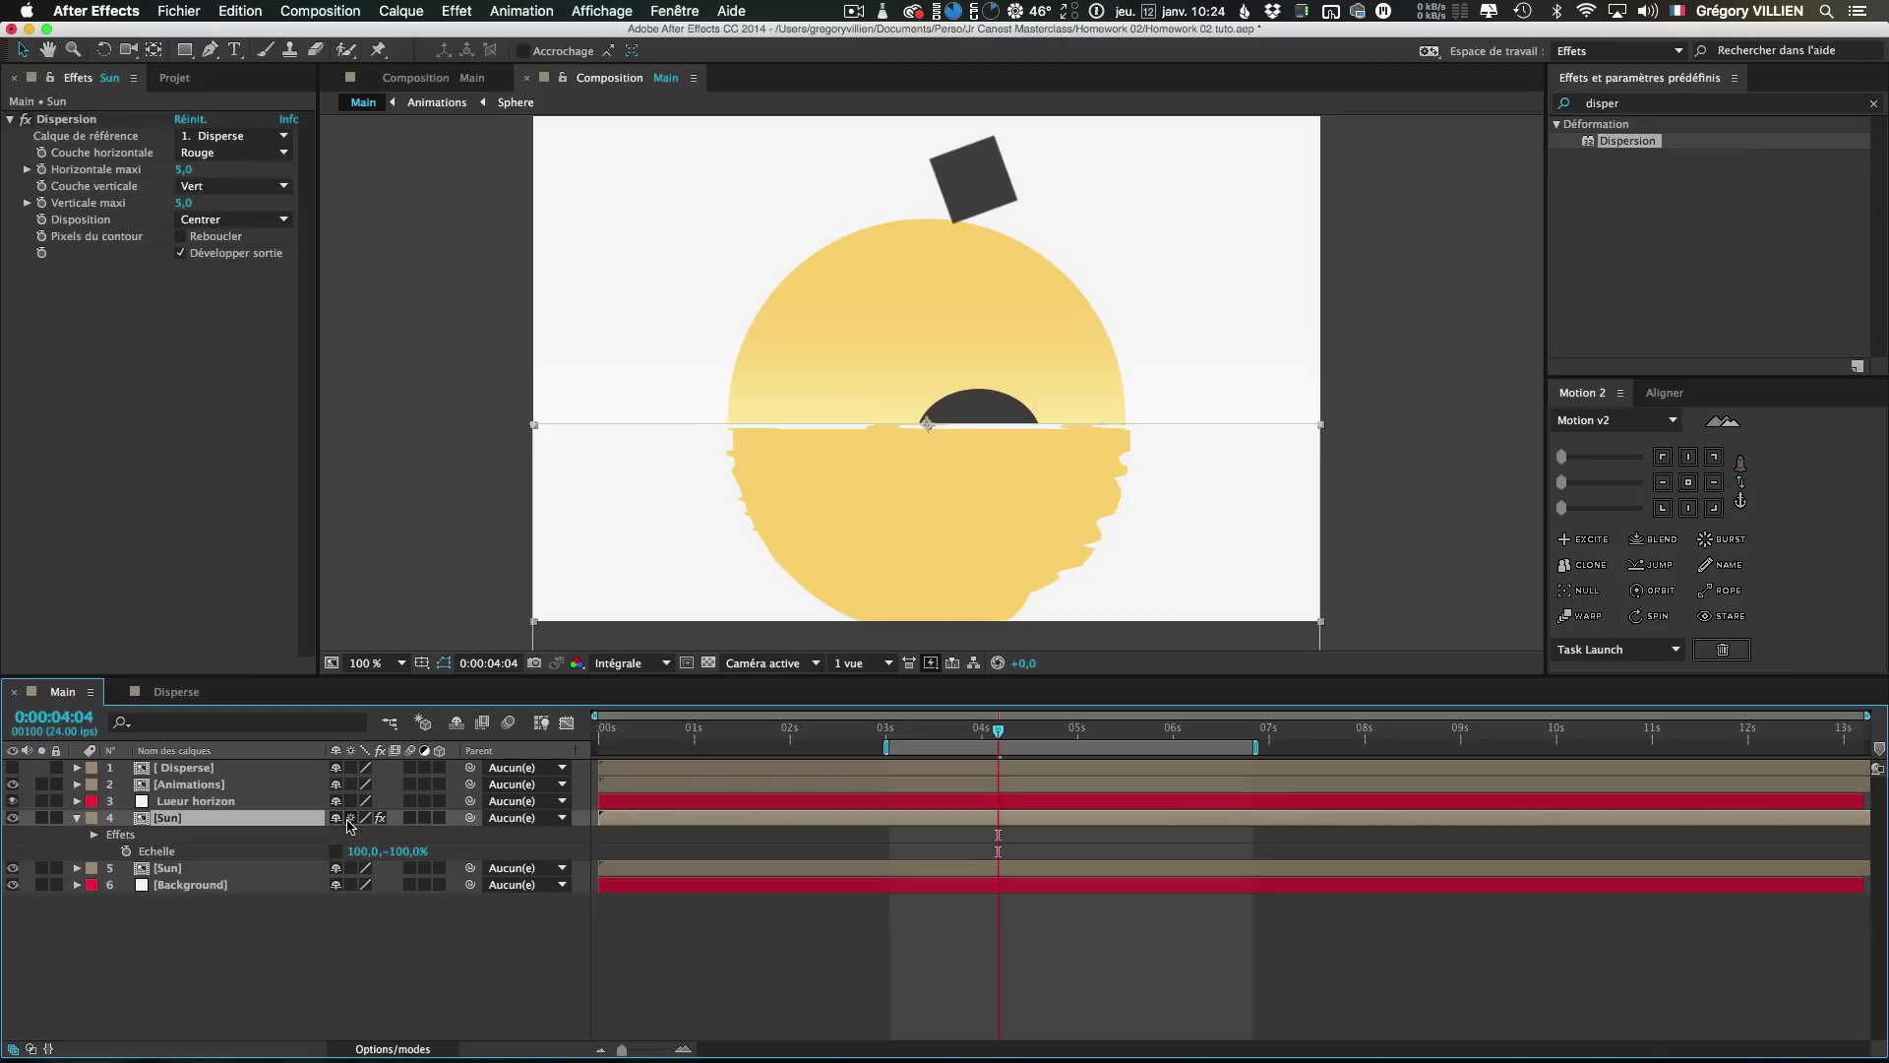
Open the Sun composition, collapse its shape layer's properties and check its background by toggling the transparency grid
{"action": "double_click", "coordinate": [287, 823]}
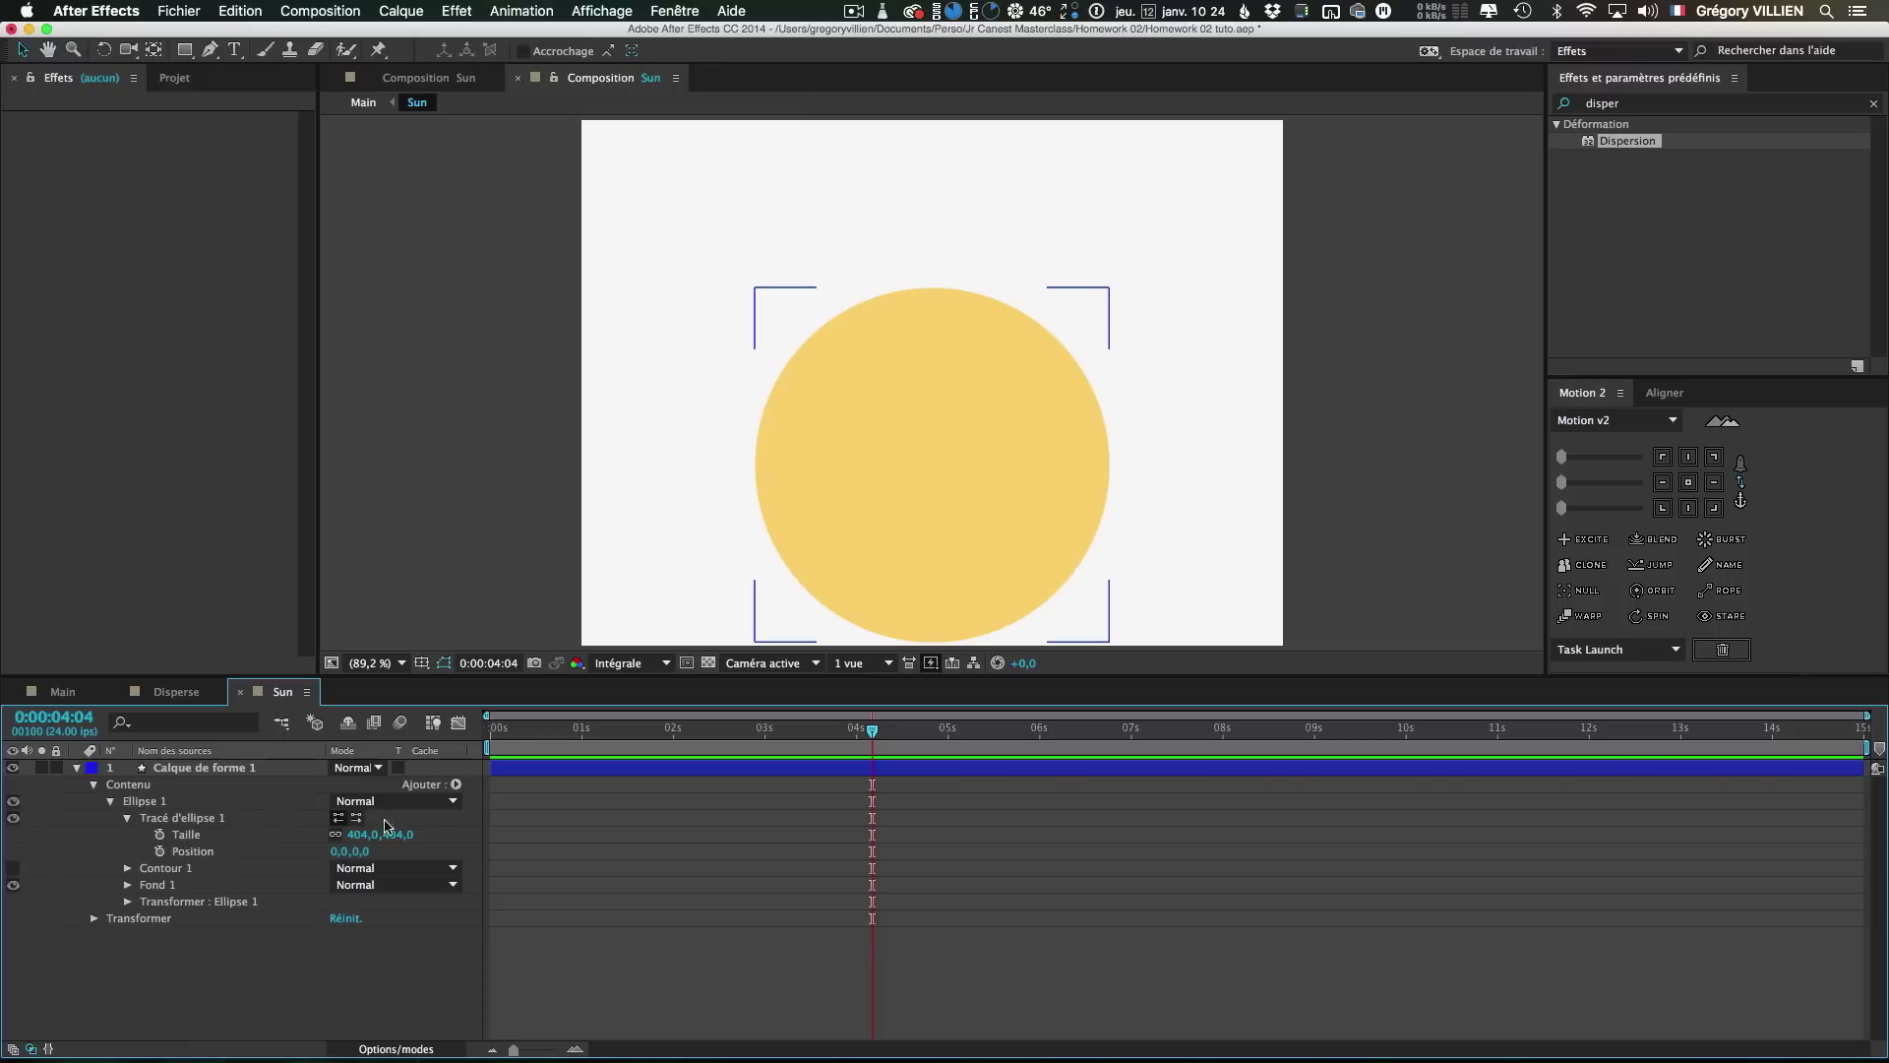
{"action": "left_click", "coordinate": [78, 769]}
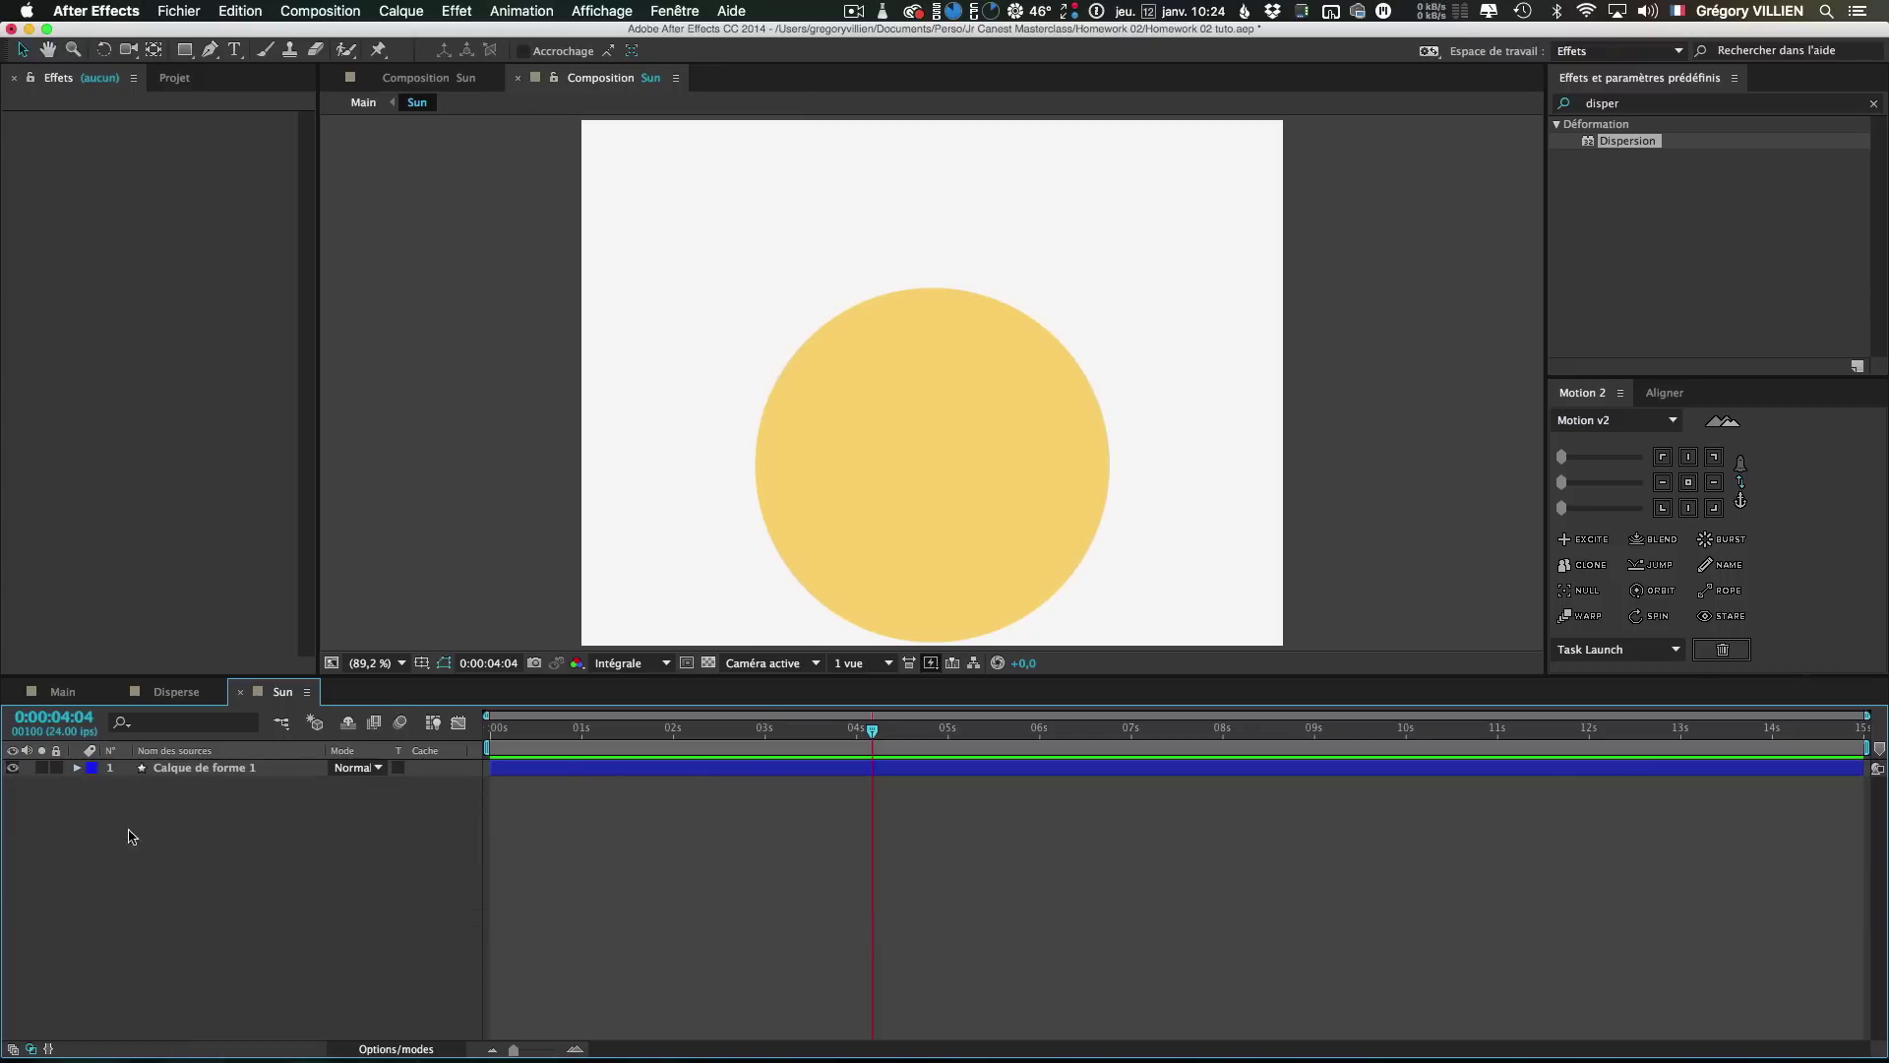
{"action": "left_click", "coordinate": [709, 662]}
{"action": "left_click", "coordinate": [709, 662]}
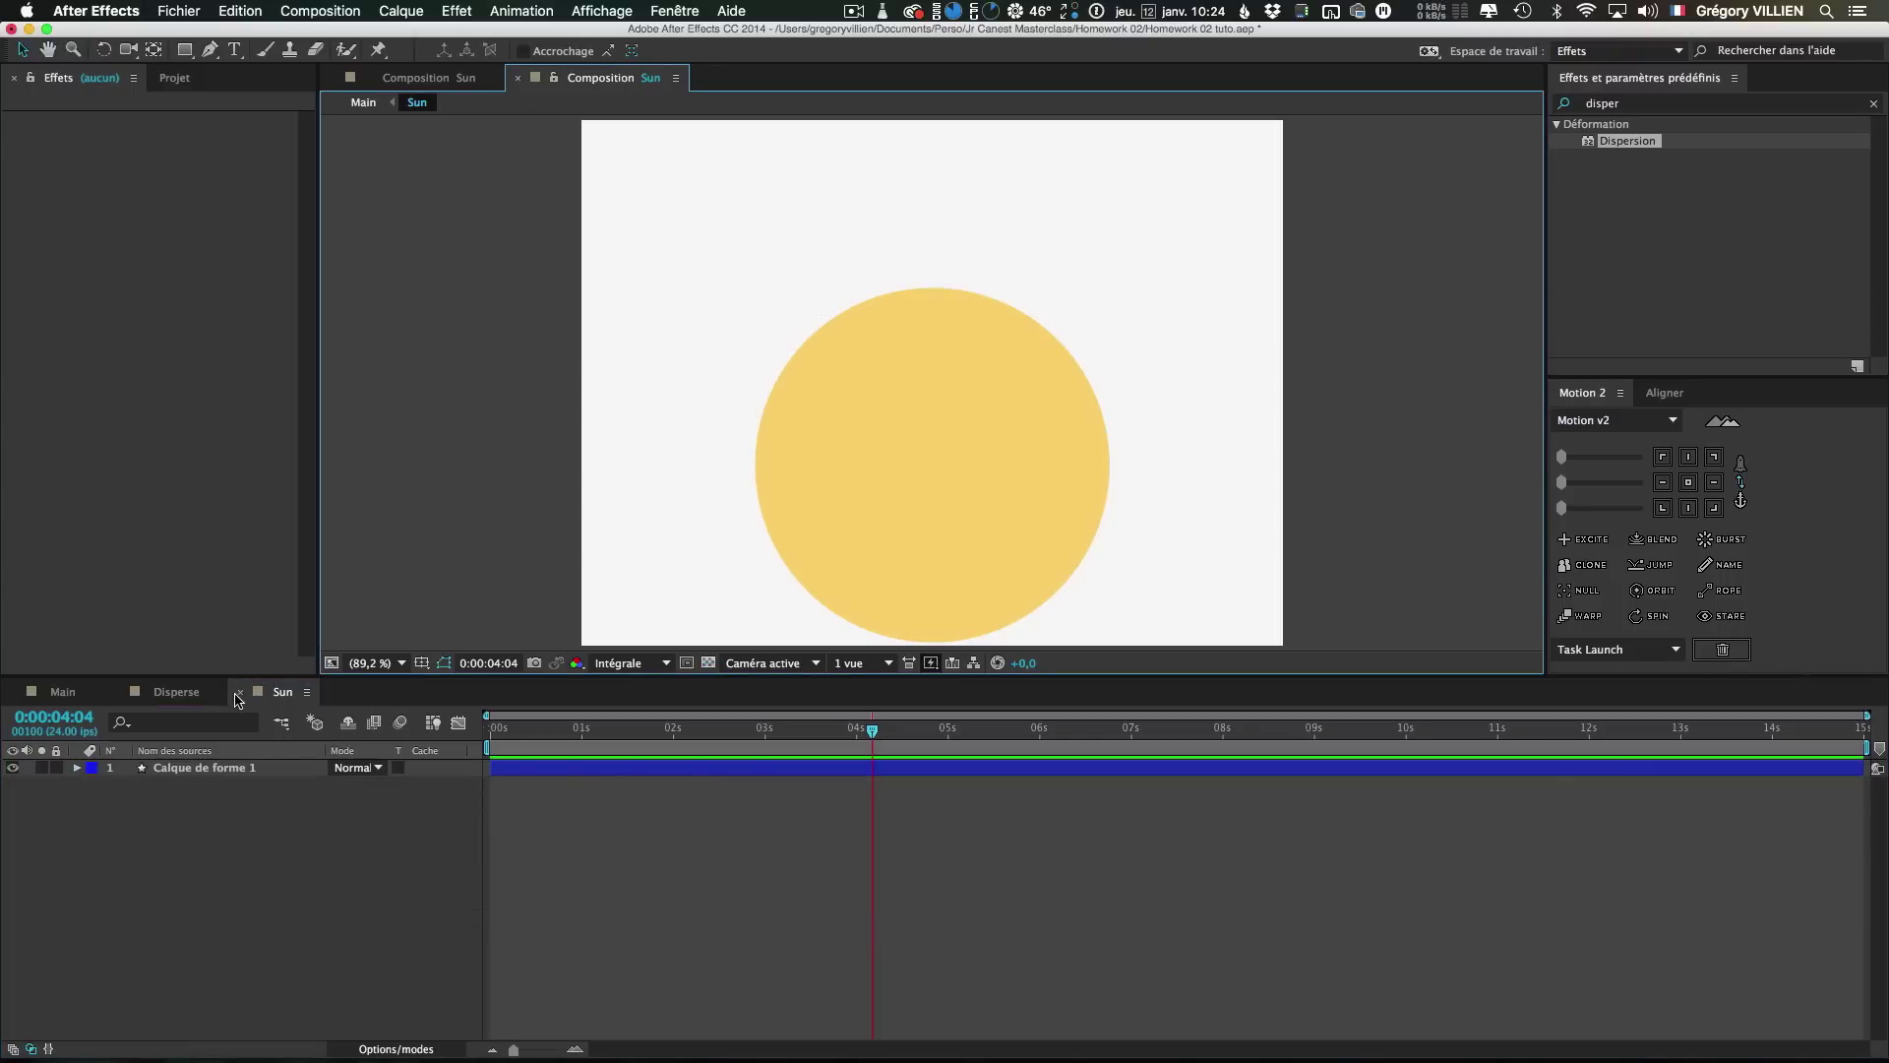
Close the Sun composition, compare the mirrored Sun with its layer hidden and shown, and preview the reflection's edge along the horizon in Main
{"action": "left_click", "coordinate": [240, 692]}
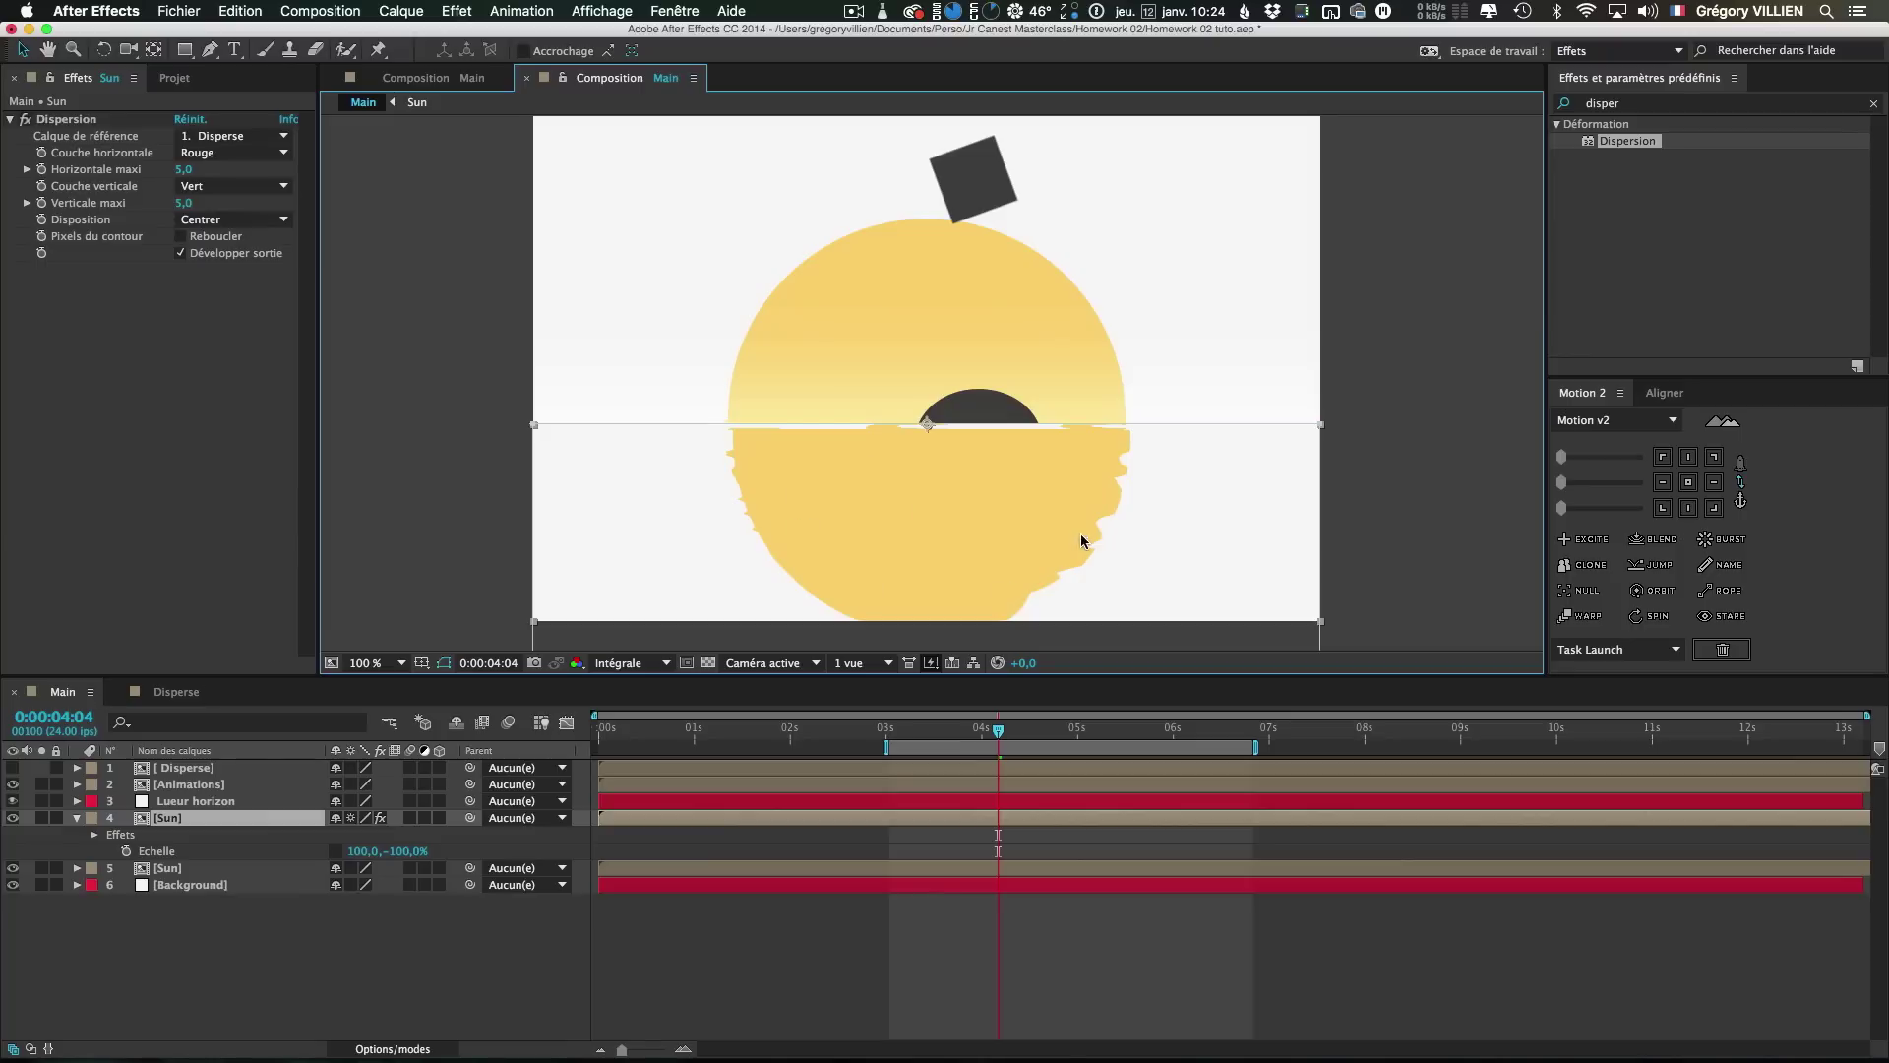
{"action": "left_click", "coordinate": [256, 834]}
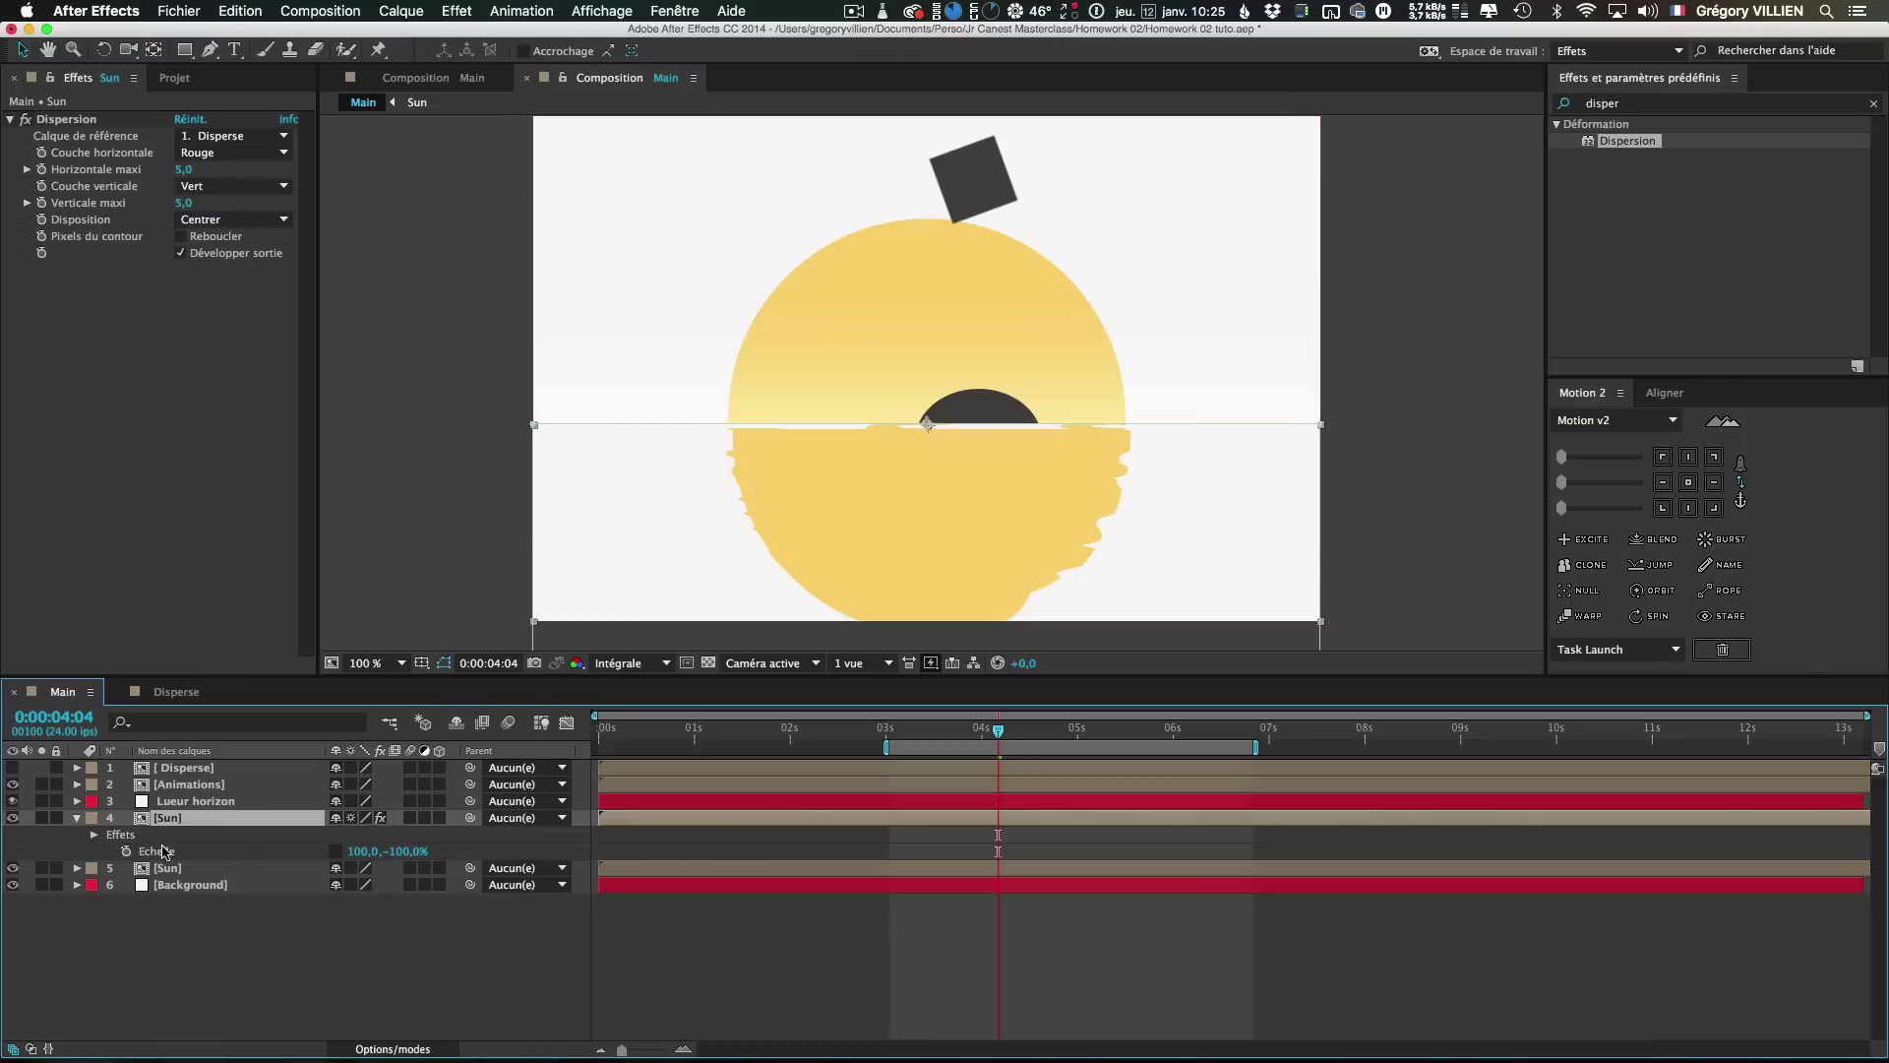
{"action": "left_click", "coordinate": [12, 817]}
{"action": "left_click", "coordinate": [12, 817]}
{"action": "left_click_drag", "start_coordinate": [1020, 733], "coordinate": [876, 753]}
{"action": "key", "text": "space"}
{"action": "left_click", "coordinate": [1387, 494]}
{"action": "scroll", "coordinate": [915, 463], "scroll_direction": "up", "scroll_amount": 1}
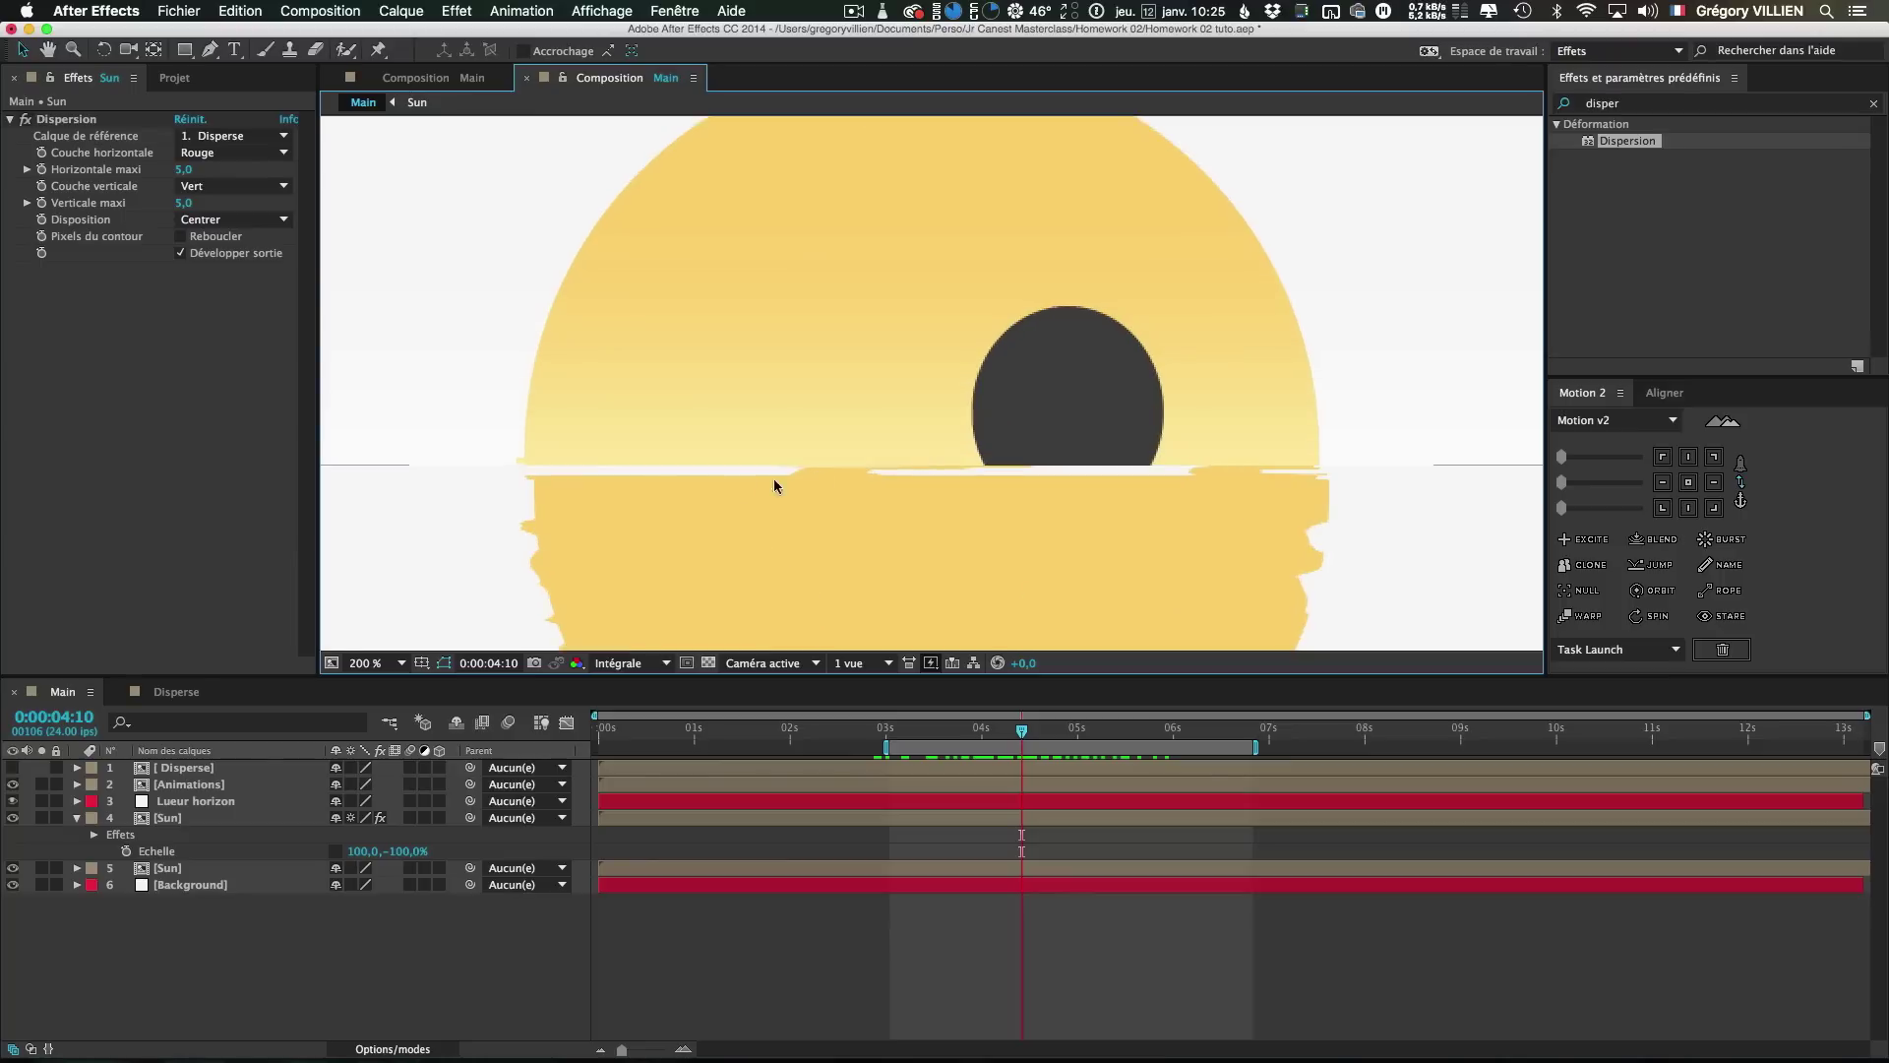
{"action": "scroll", "coordinate": [837, 495], "scroll_direction": "down", "scroll_amount": 1}
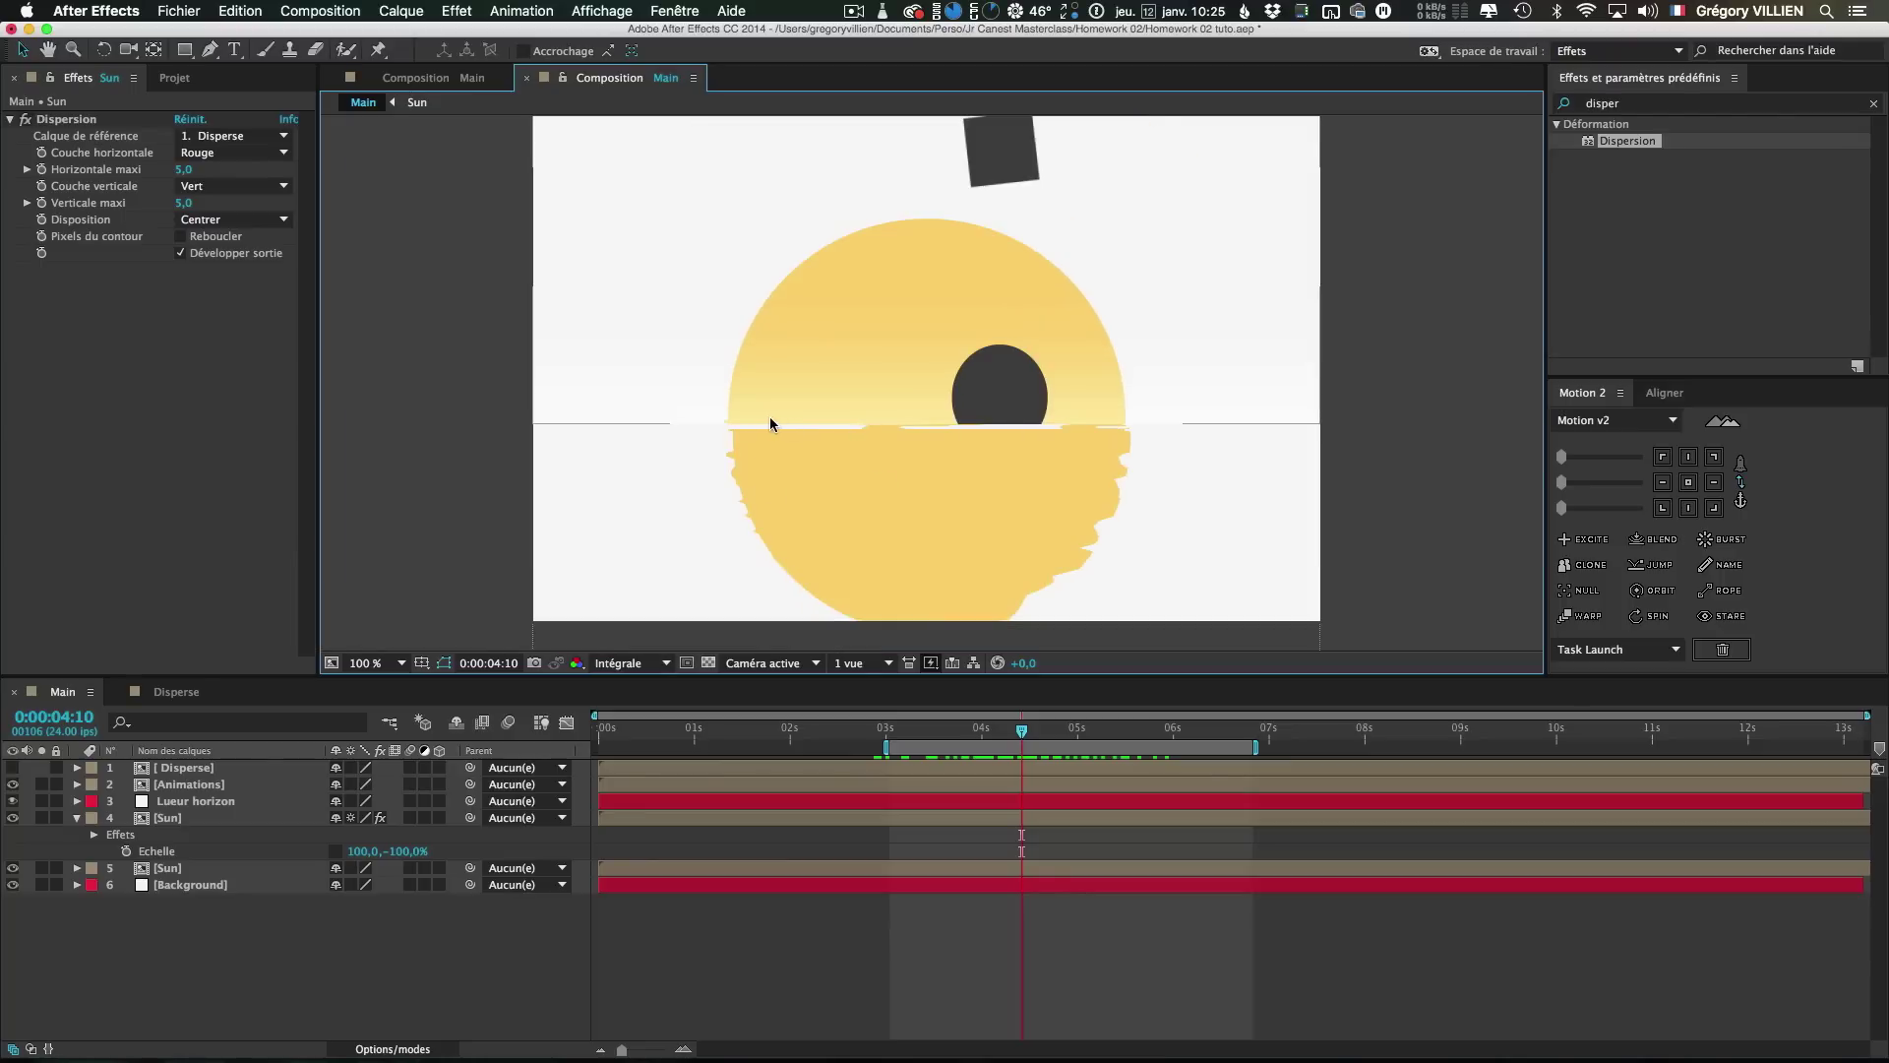
Add a full-size 50% grey solid (808080) to the Disperse composition, above the fractal layer
{"action": "left_click", "coordinate": [178, 693]}
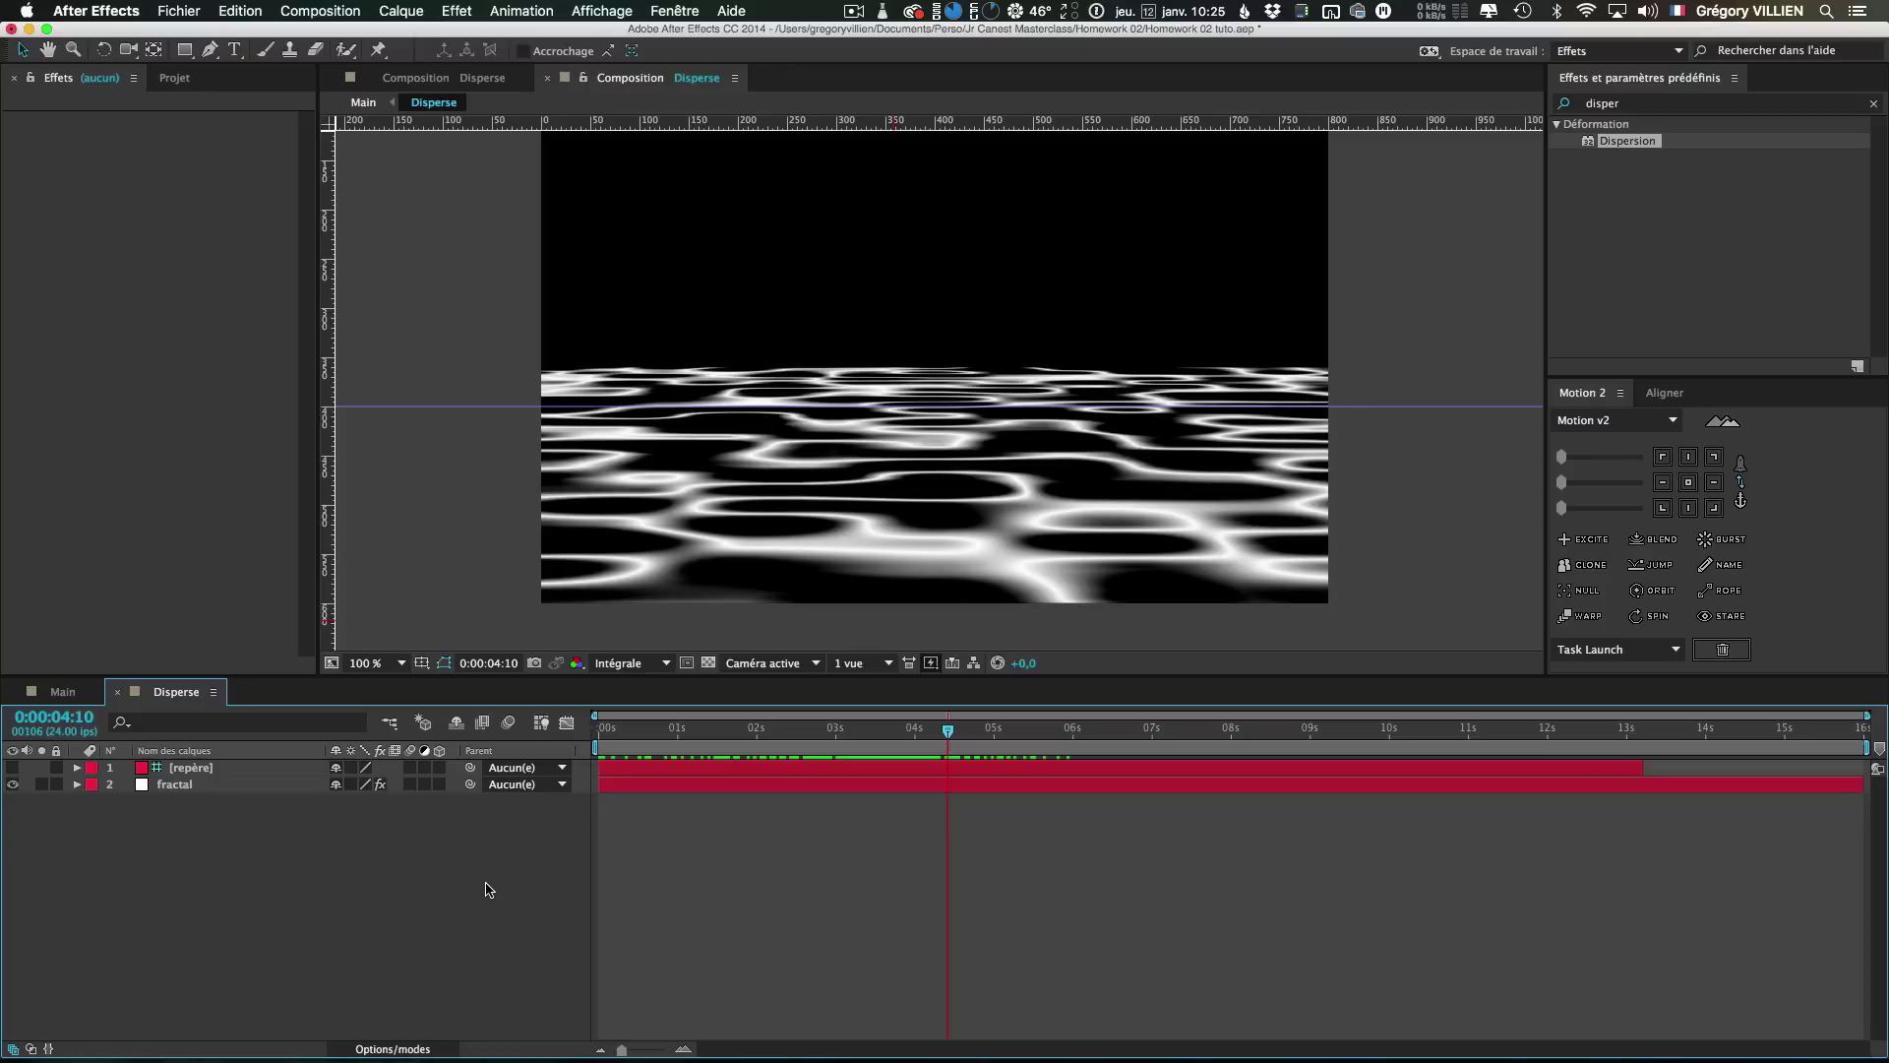
{"action": "key", "text": "super+y"}
{"action": "left_click", "coordinate": [619, 461]}
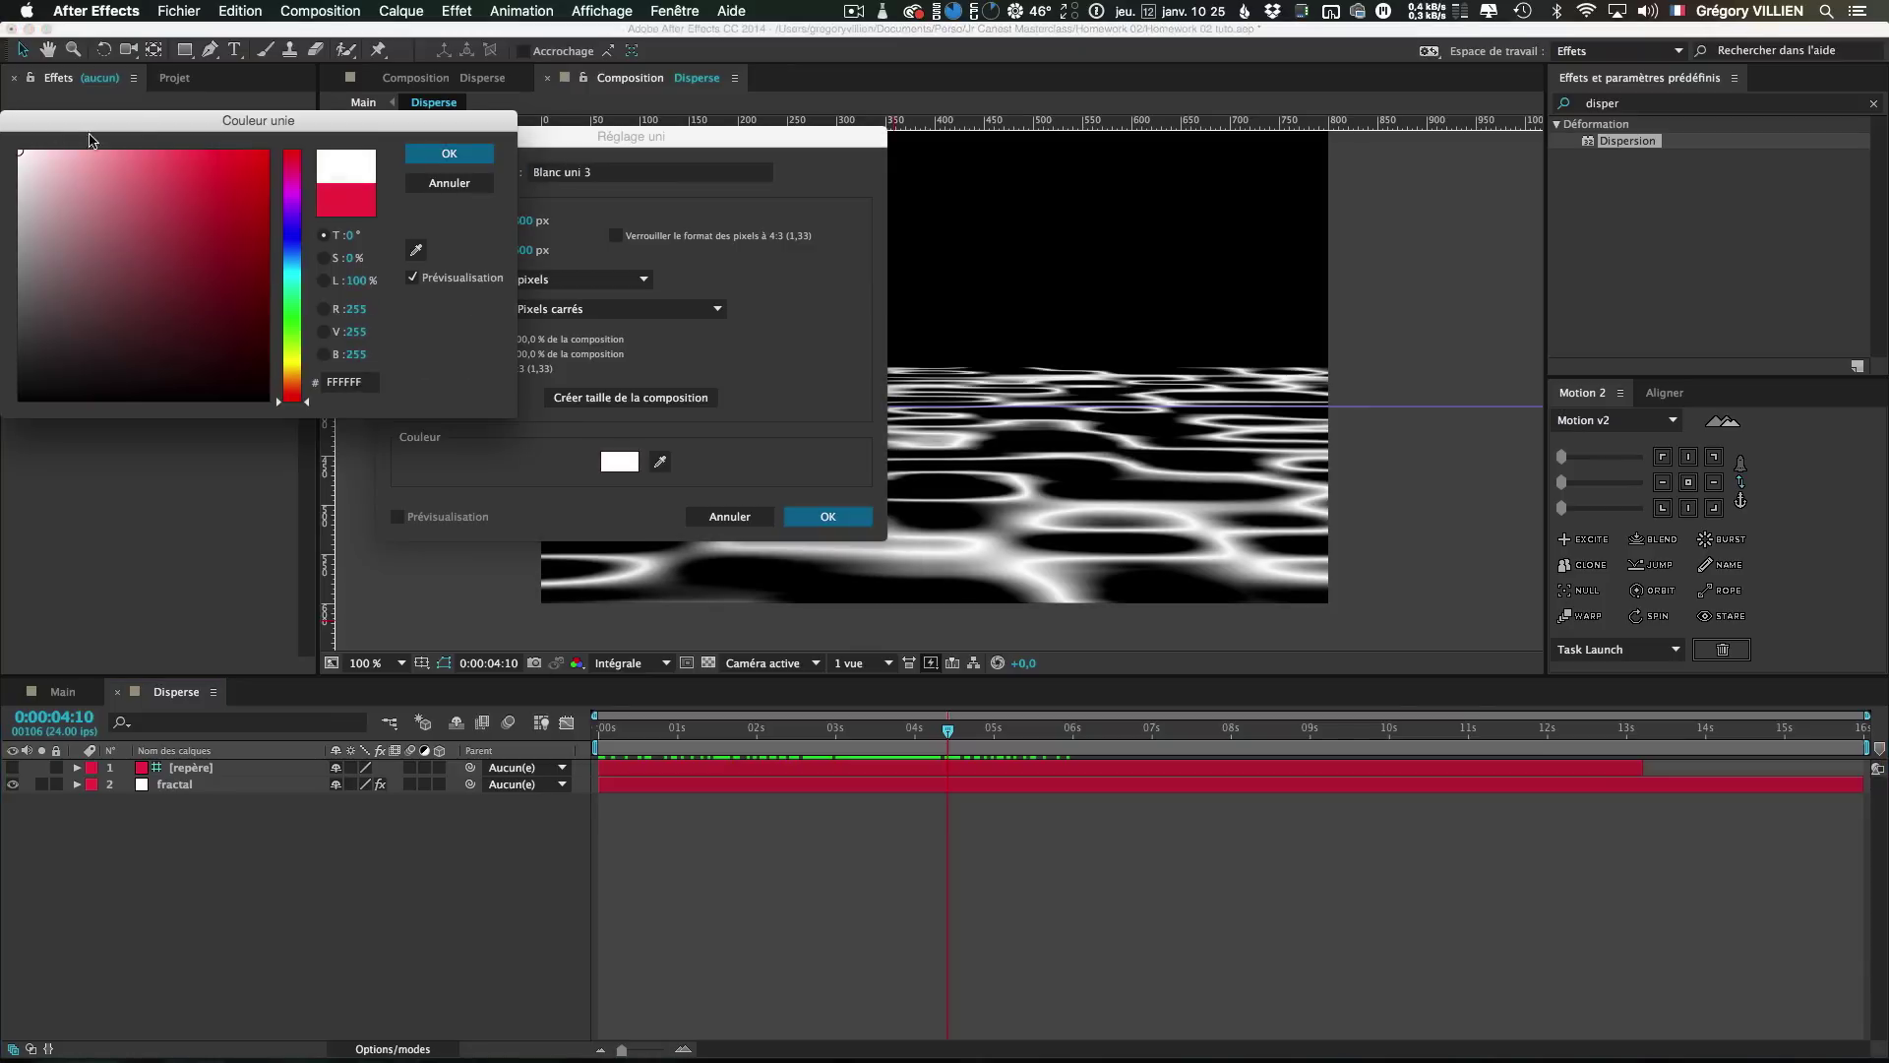
{"action": "left_click", "coordinate": [679, 330]}
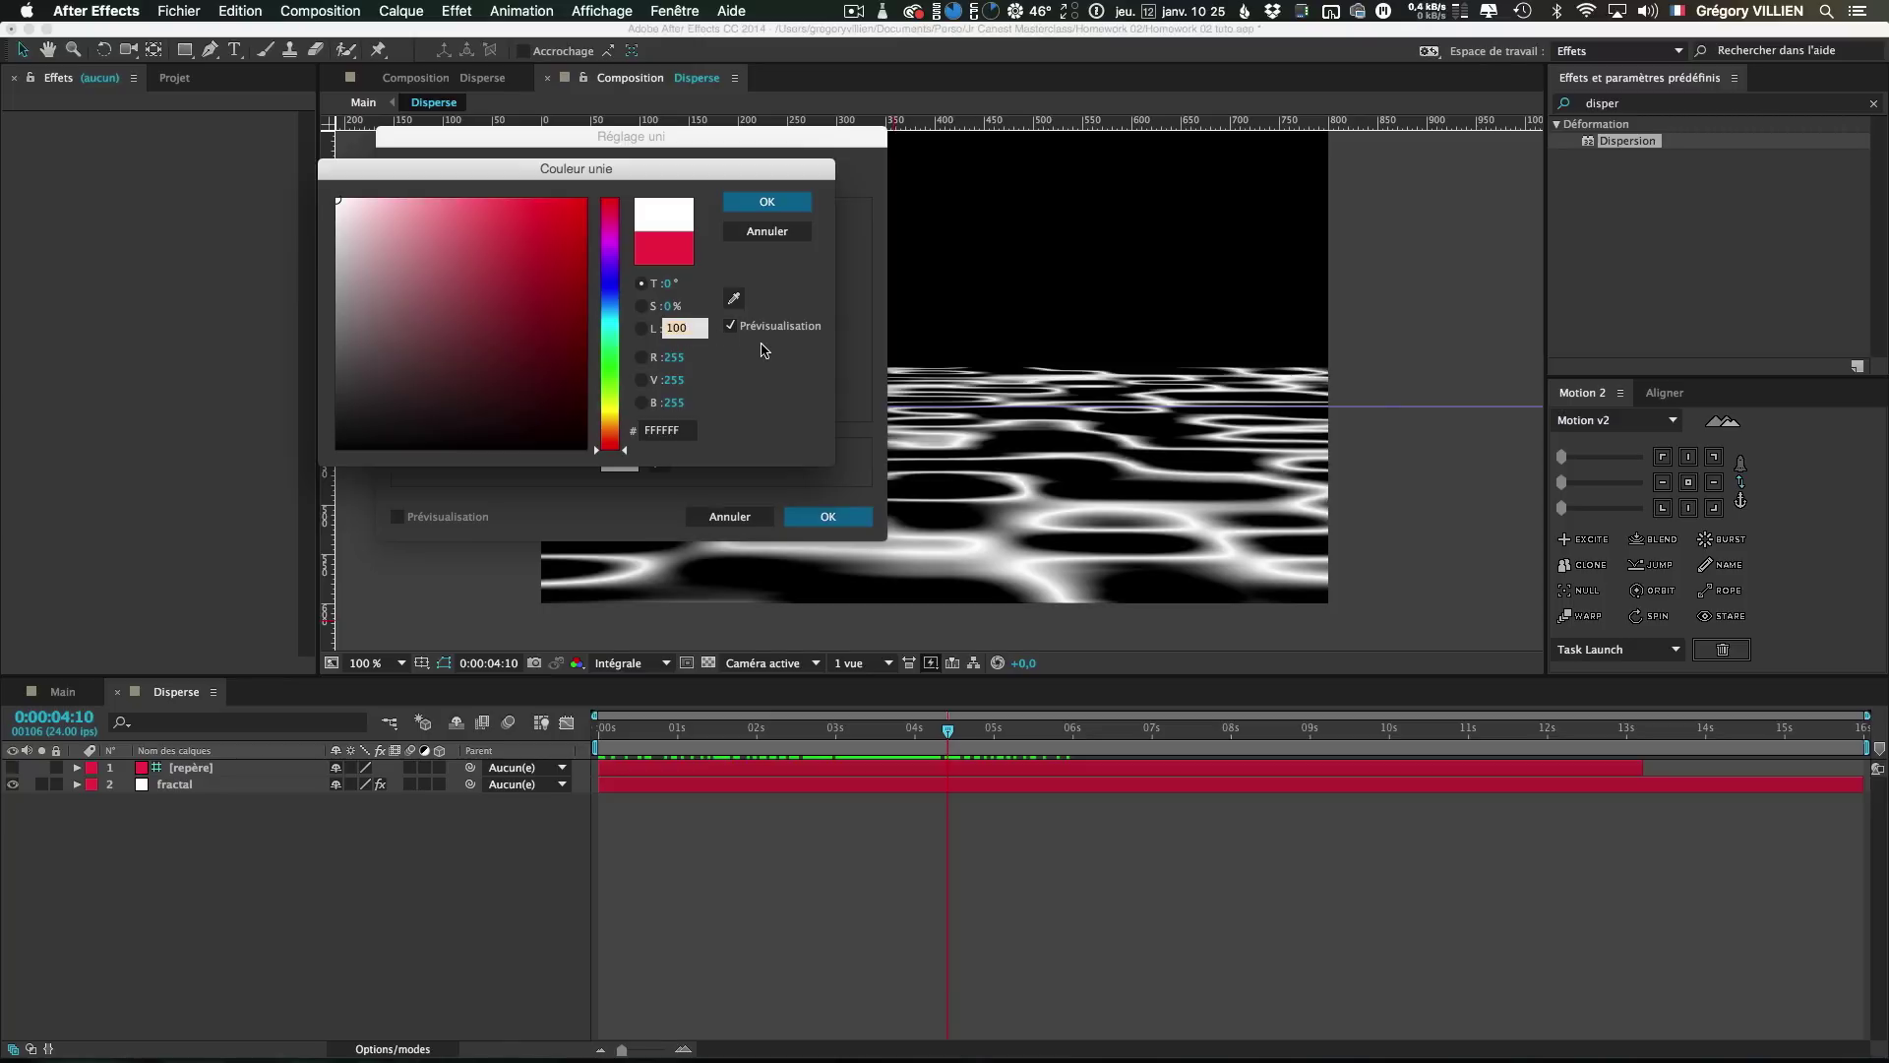
{"action": "type", "text": "50"}
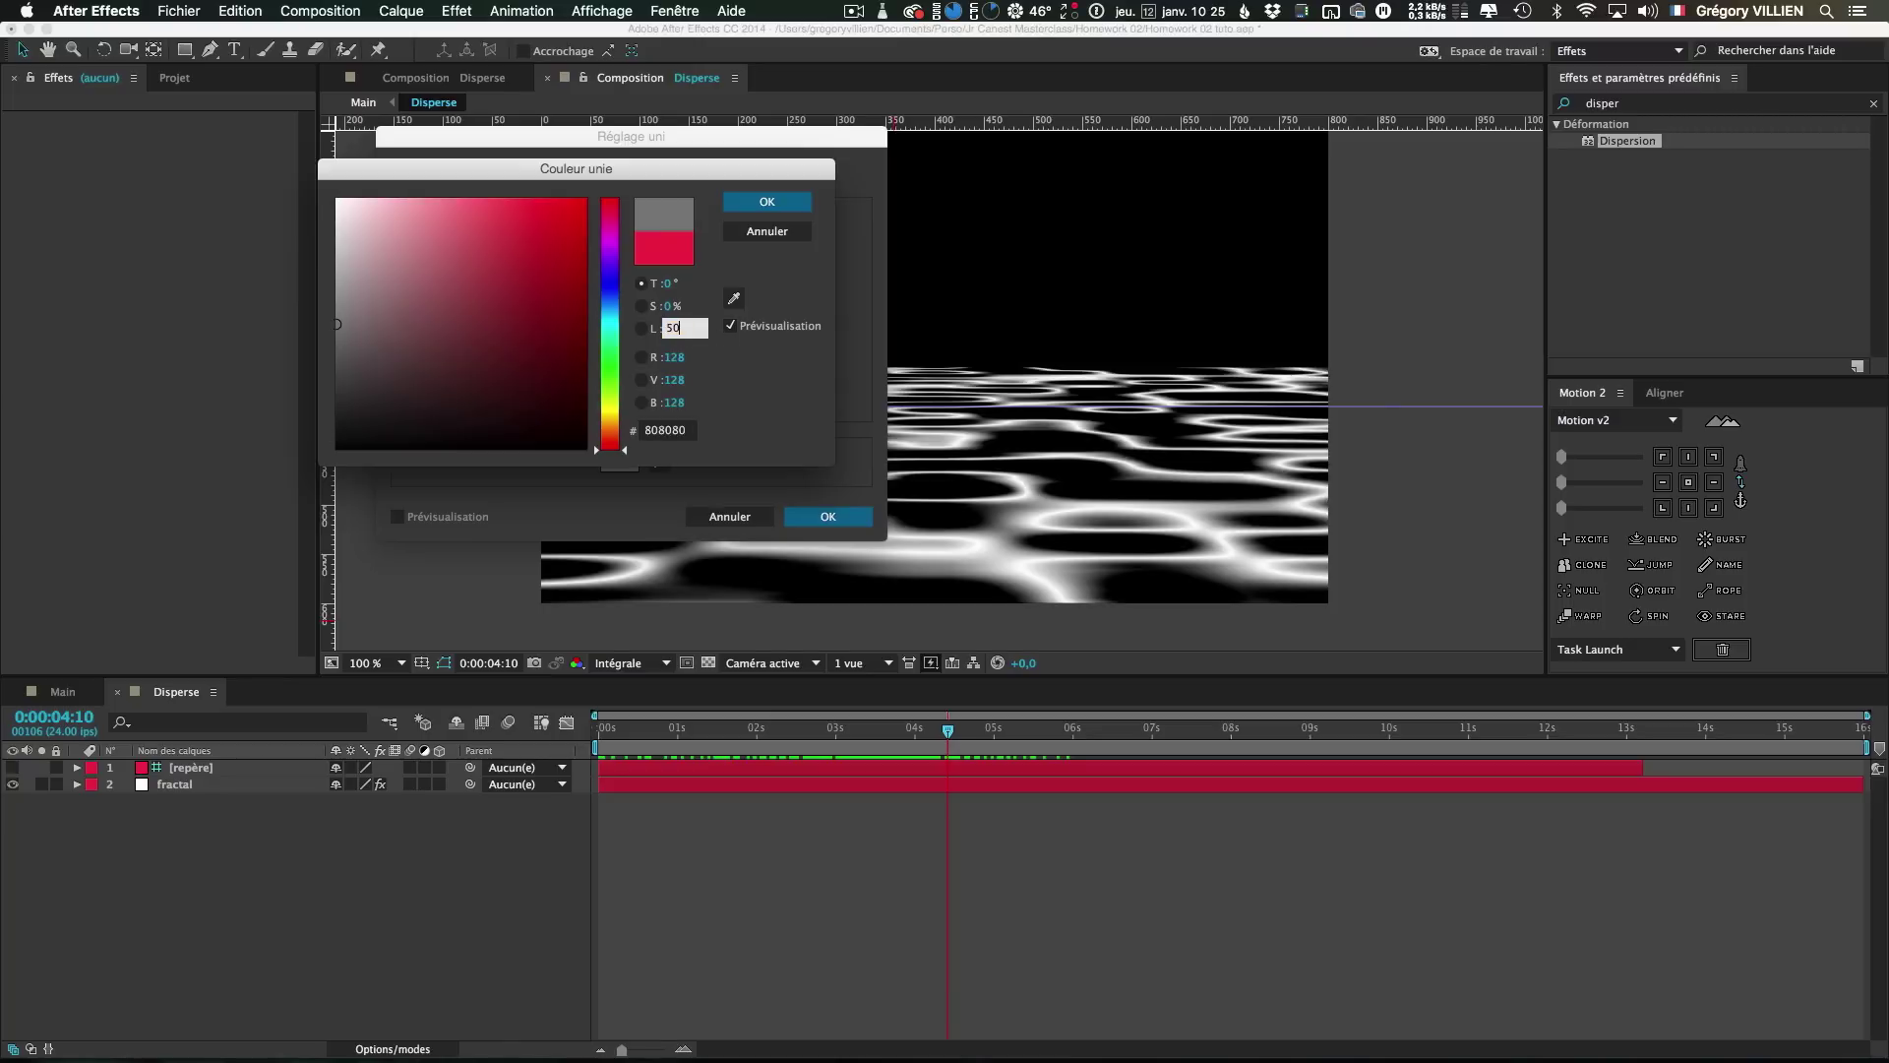
{"action": "left_click", "coordinate": [768, 202]}
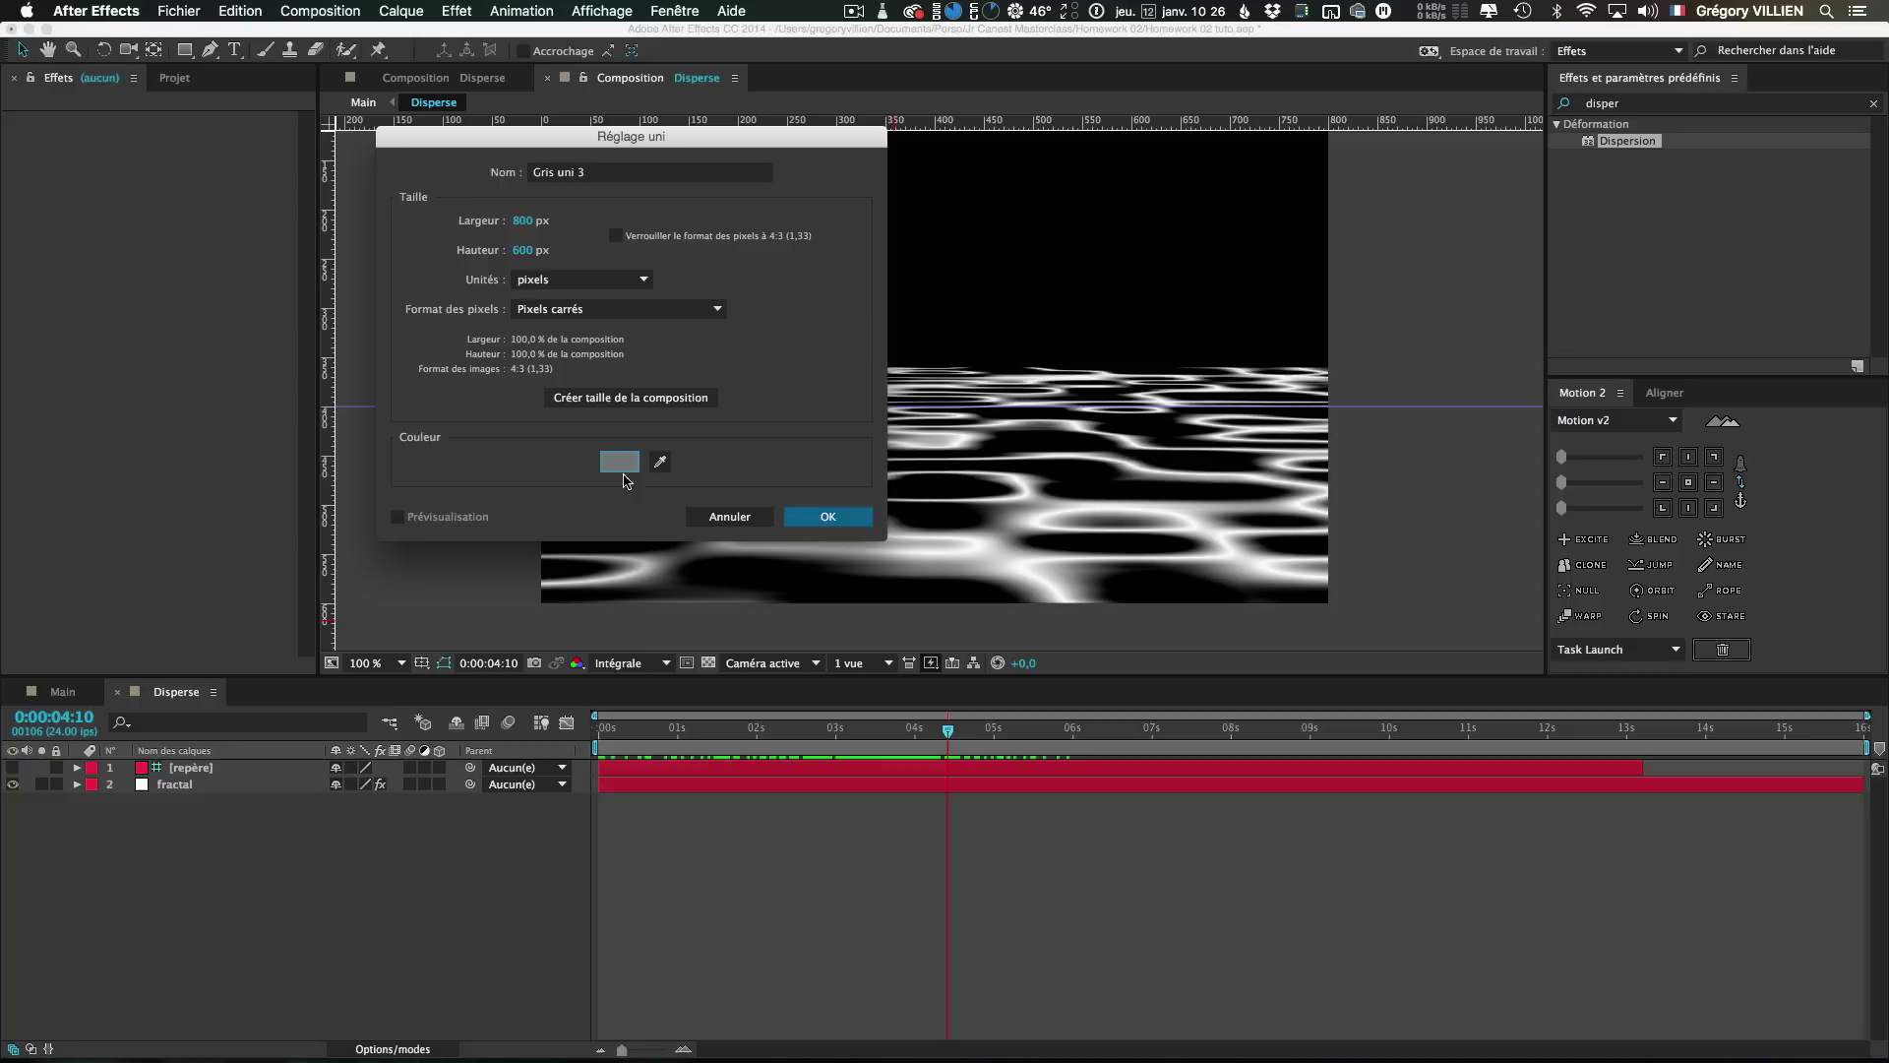
{"action": "left_click", "coordinate": [870, 521]}
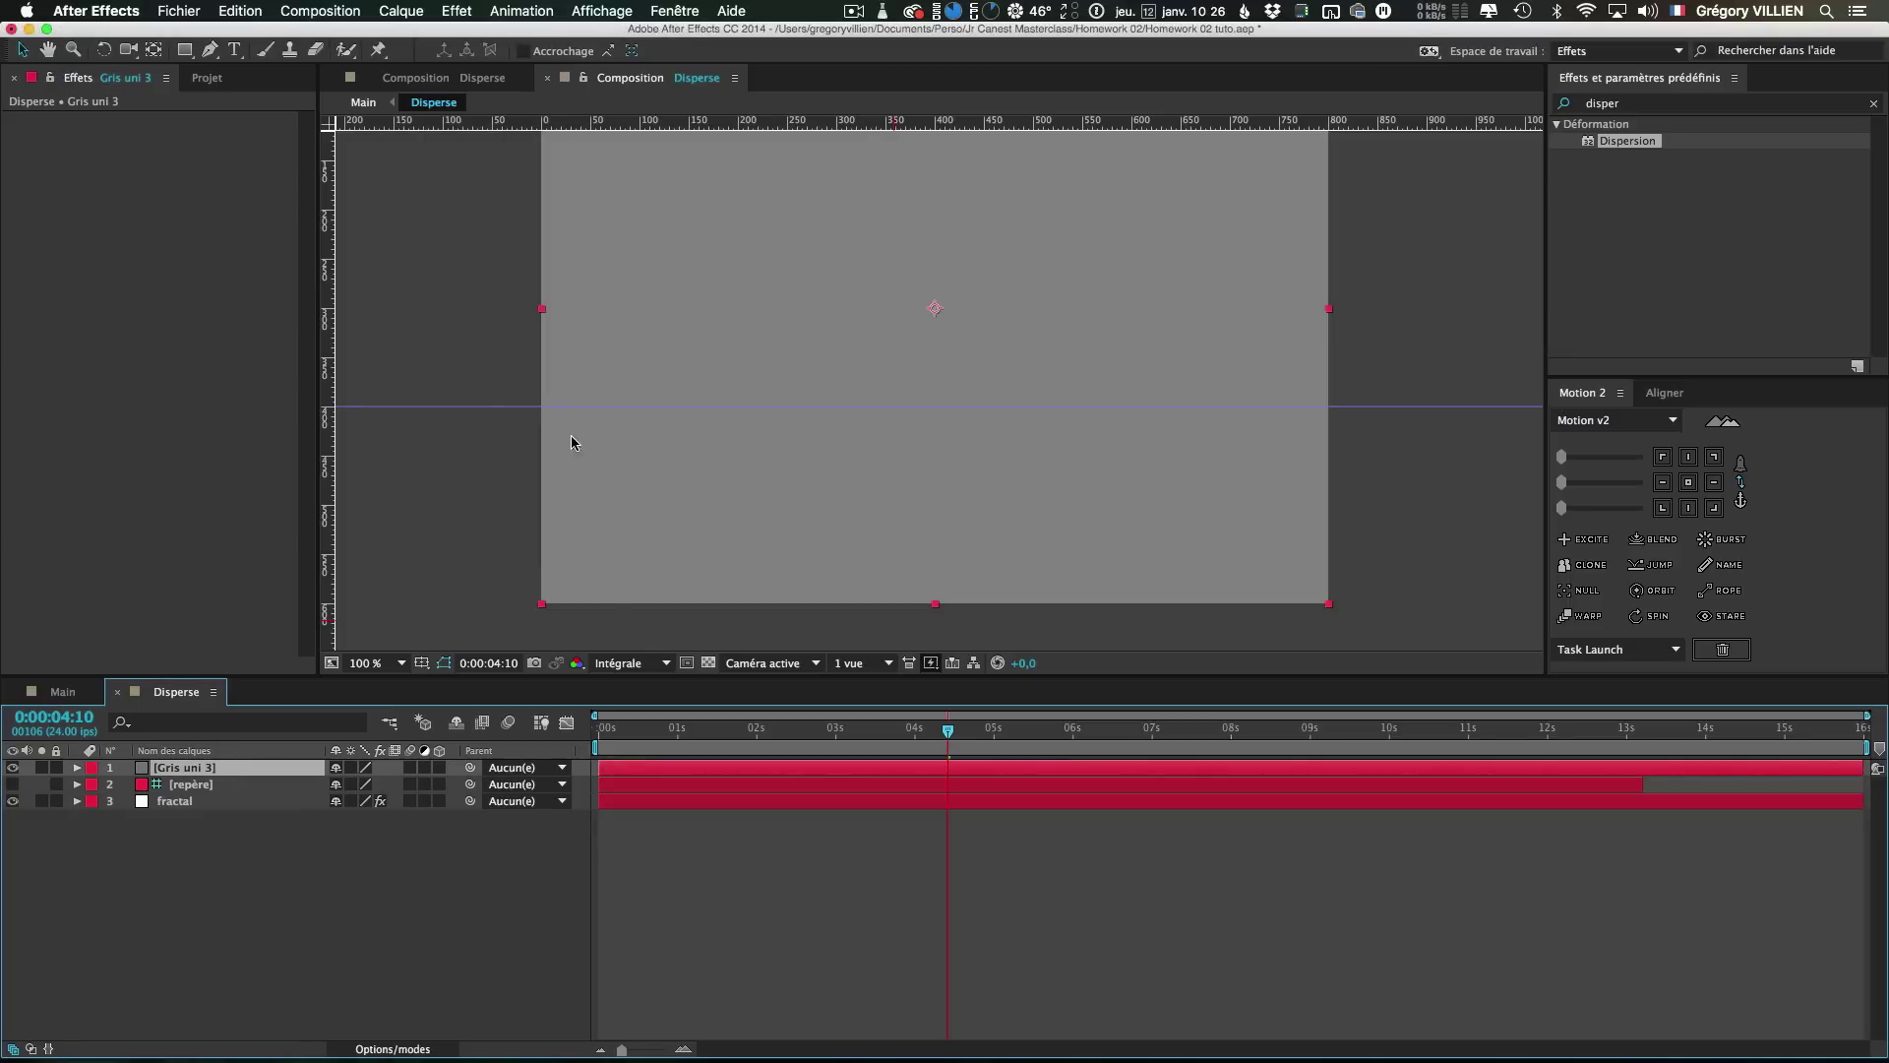
Add a rectangular mask to the grey solid ending at the horizon guide, with a vertical feather of 30 pixels
{"action": "double_click", "coordinate": [184, 50]}
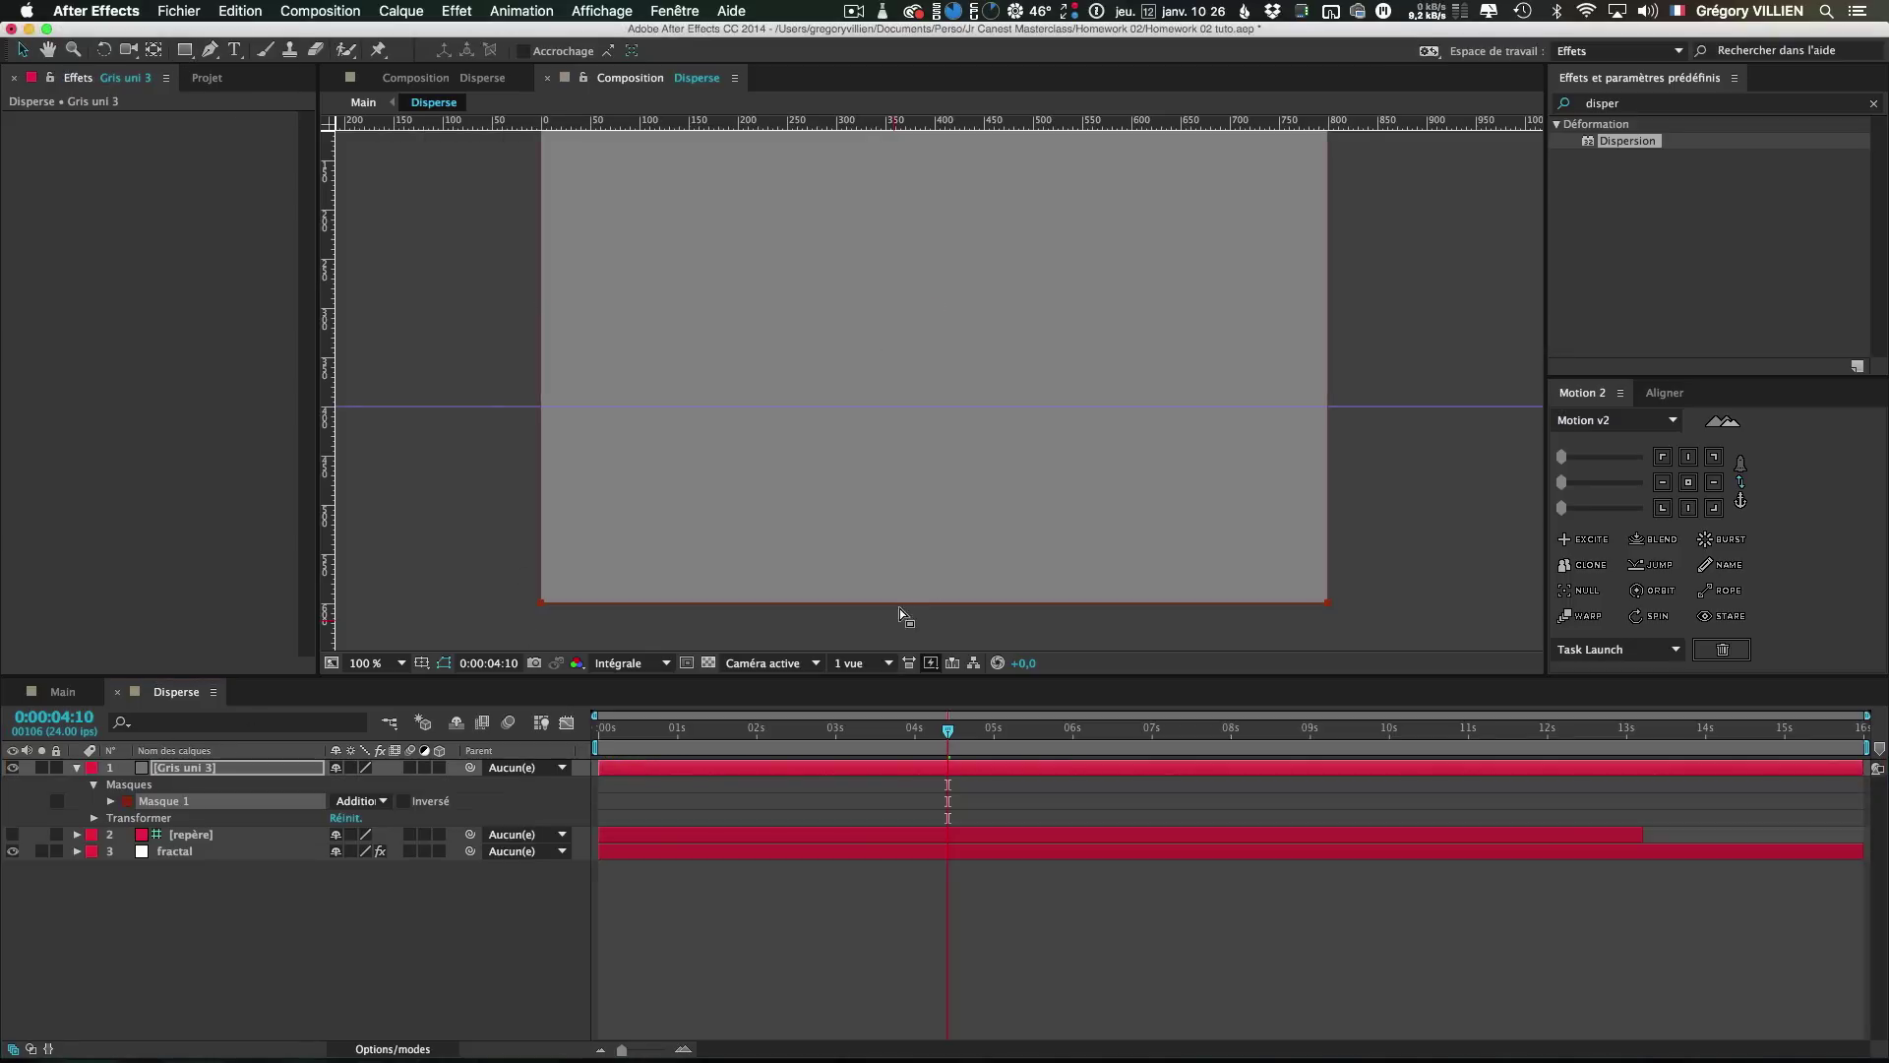
{"action": "left_click_drag", "start_coordinate": [882, 602], "coordinate": [977, 376]}
{"action": "key", "text": "Return"}
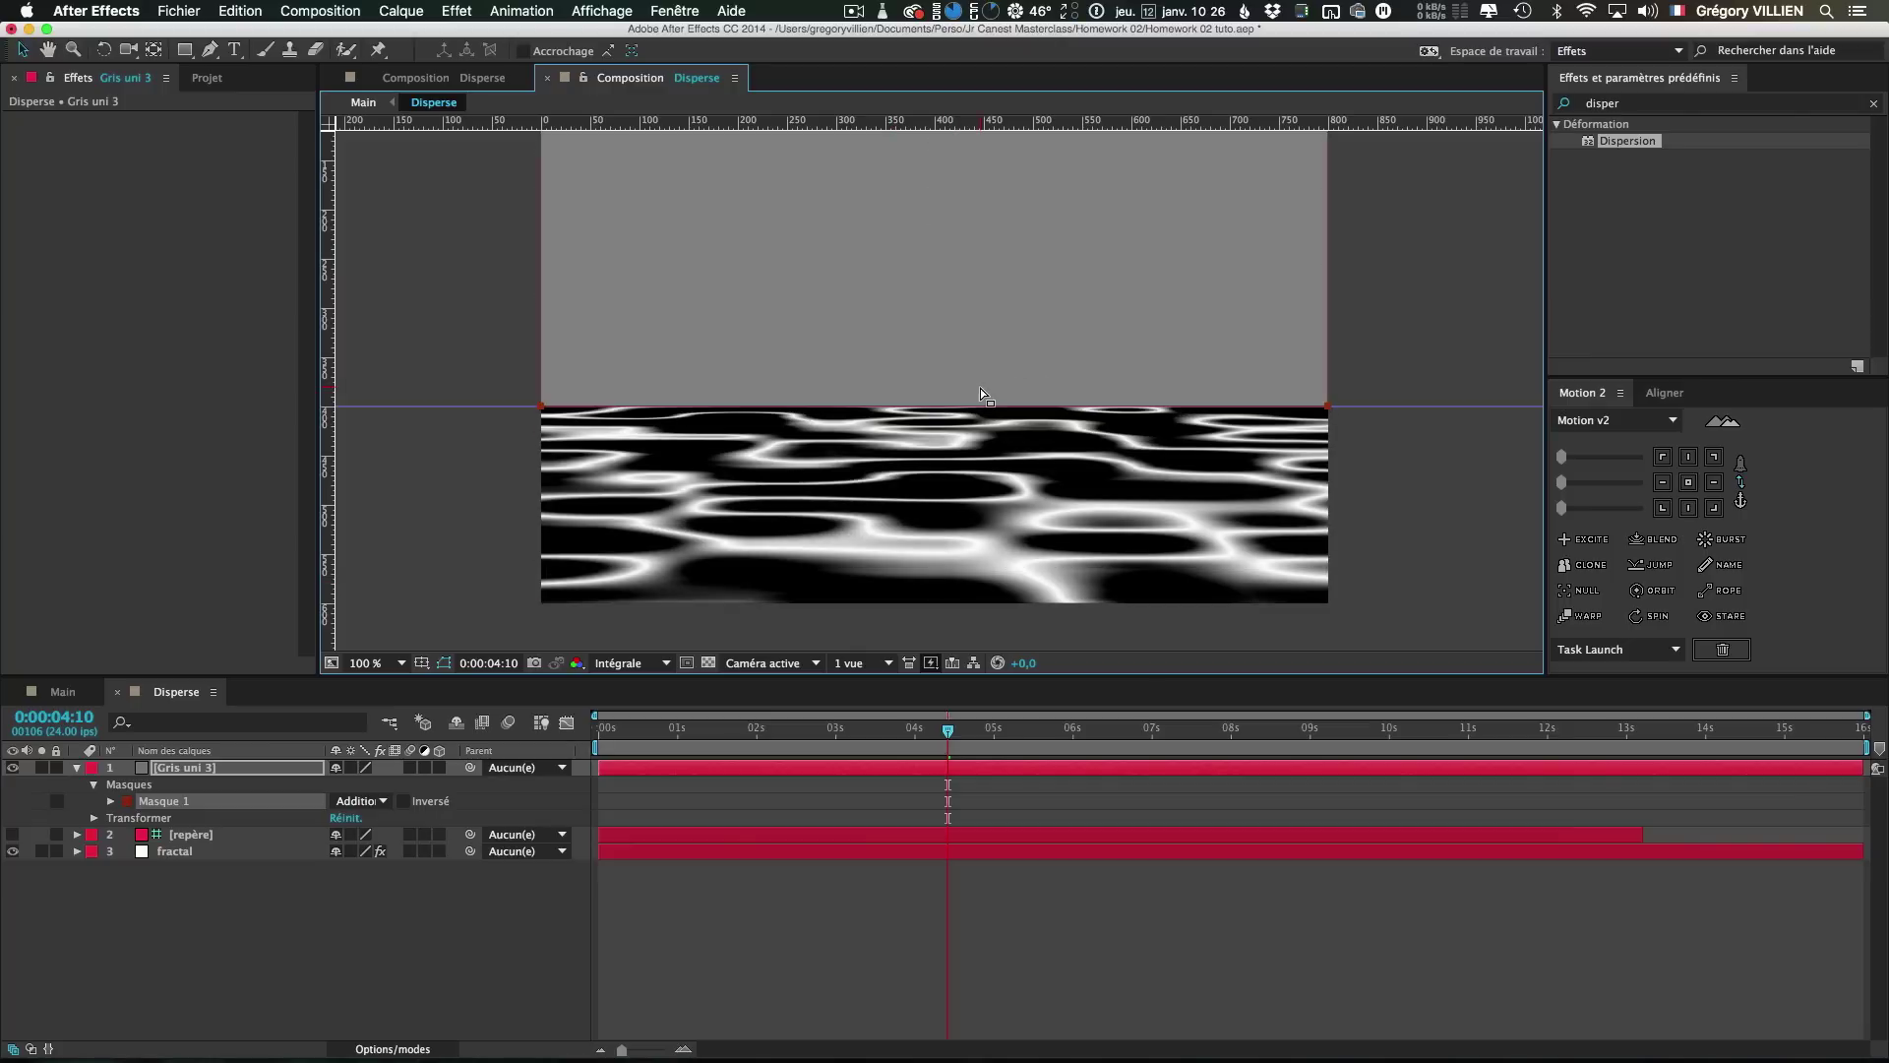
{"action": "left_click", "coordinate": [112, 801]}
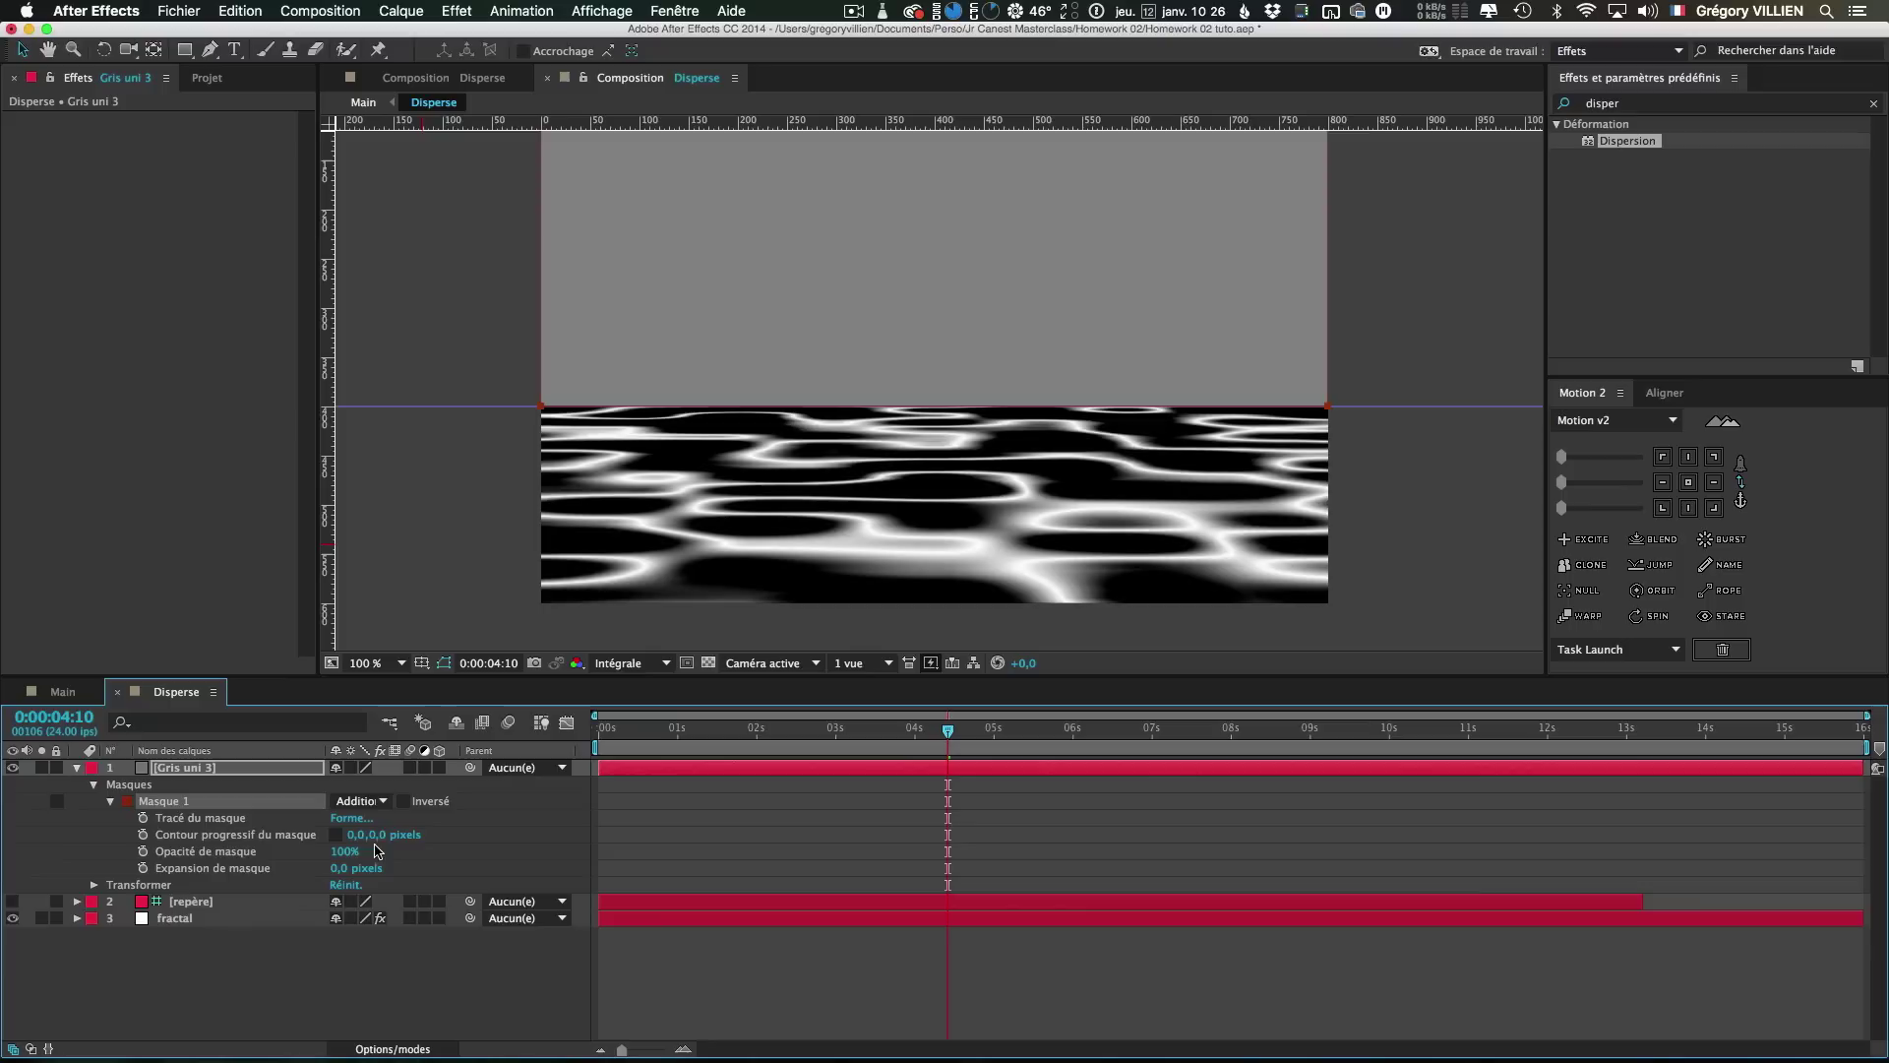
{"action": "left_click_drag", "start_coordinate": [382, 845], "coordinate": [403, 836]}
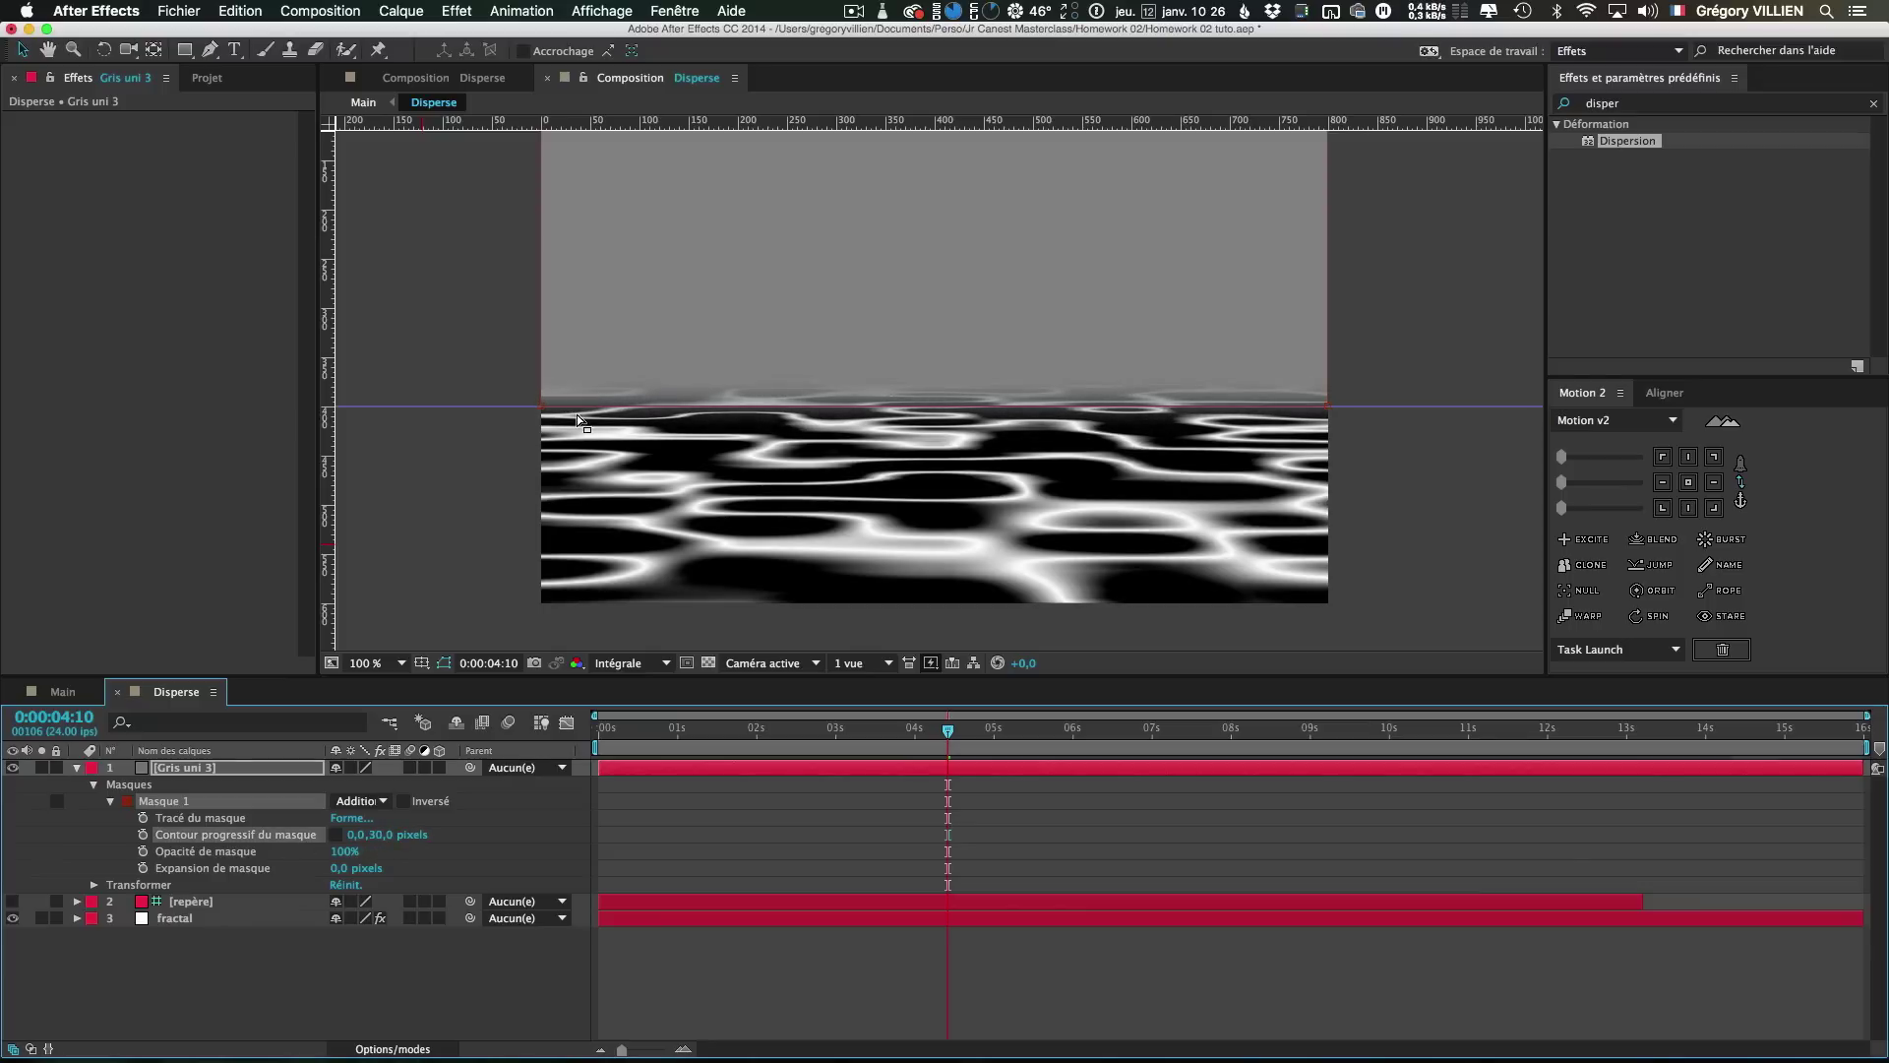
Lower the mask's bottom edge slightly below the horizon guide and bring its top edge closer to the top of the composition
{"action": "left_click", "coordinate": [969, 406]}
{"action": "left_click_drag", "start_coordinate": [937, 407], "coordinate": [939, 431]}
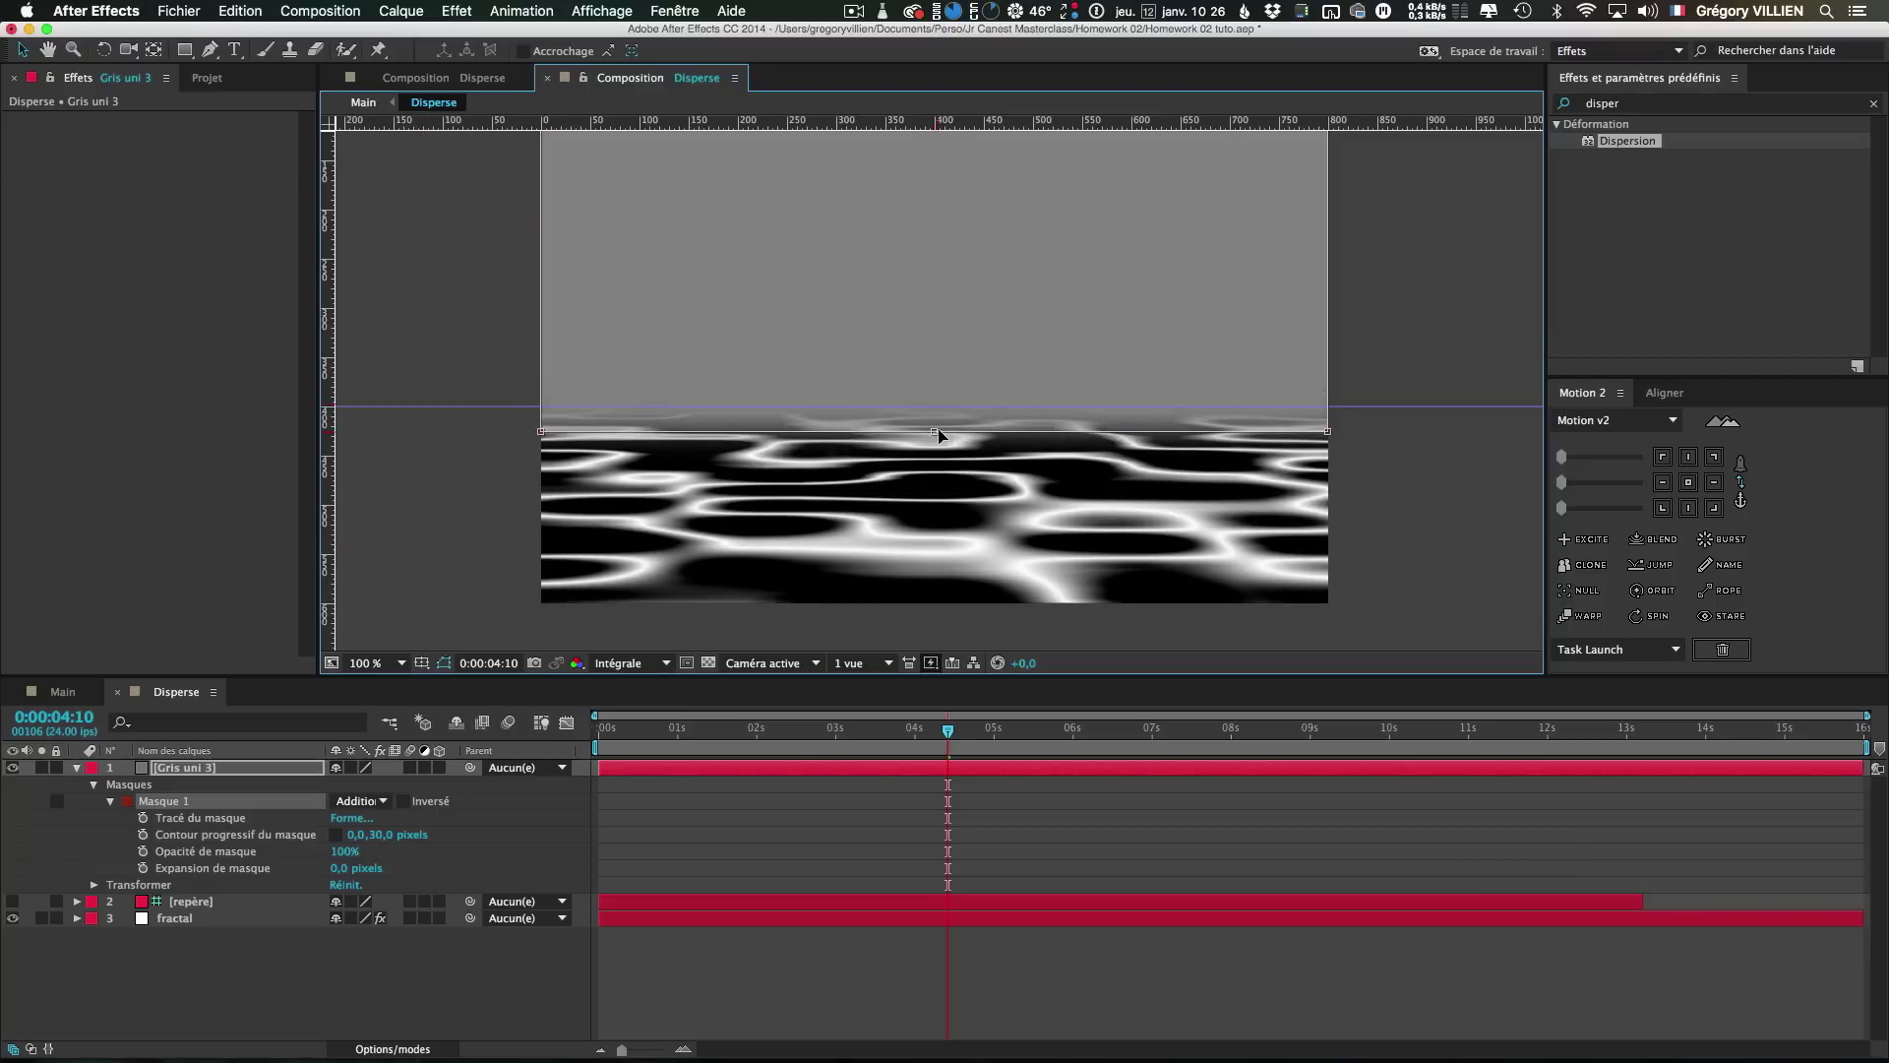
{"action": "scroll", "coordinate": [939, 431], "scroll_direction": "up", "scroll_amount": 4}
{"action": "mouse_move", "coordinate": [926, 555]}
{"action": "left_mouse_down"}
{"action": "mouse_move", "coordinate": [935, 585]}
{"action": "mouse_move", "coordinate": [923, 574]}
{"action": "left_mouse_up"}
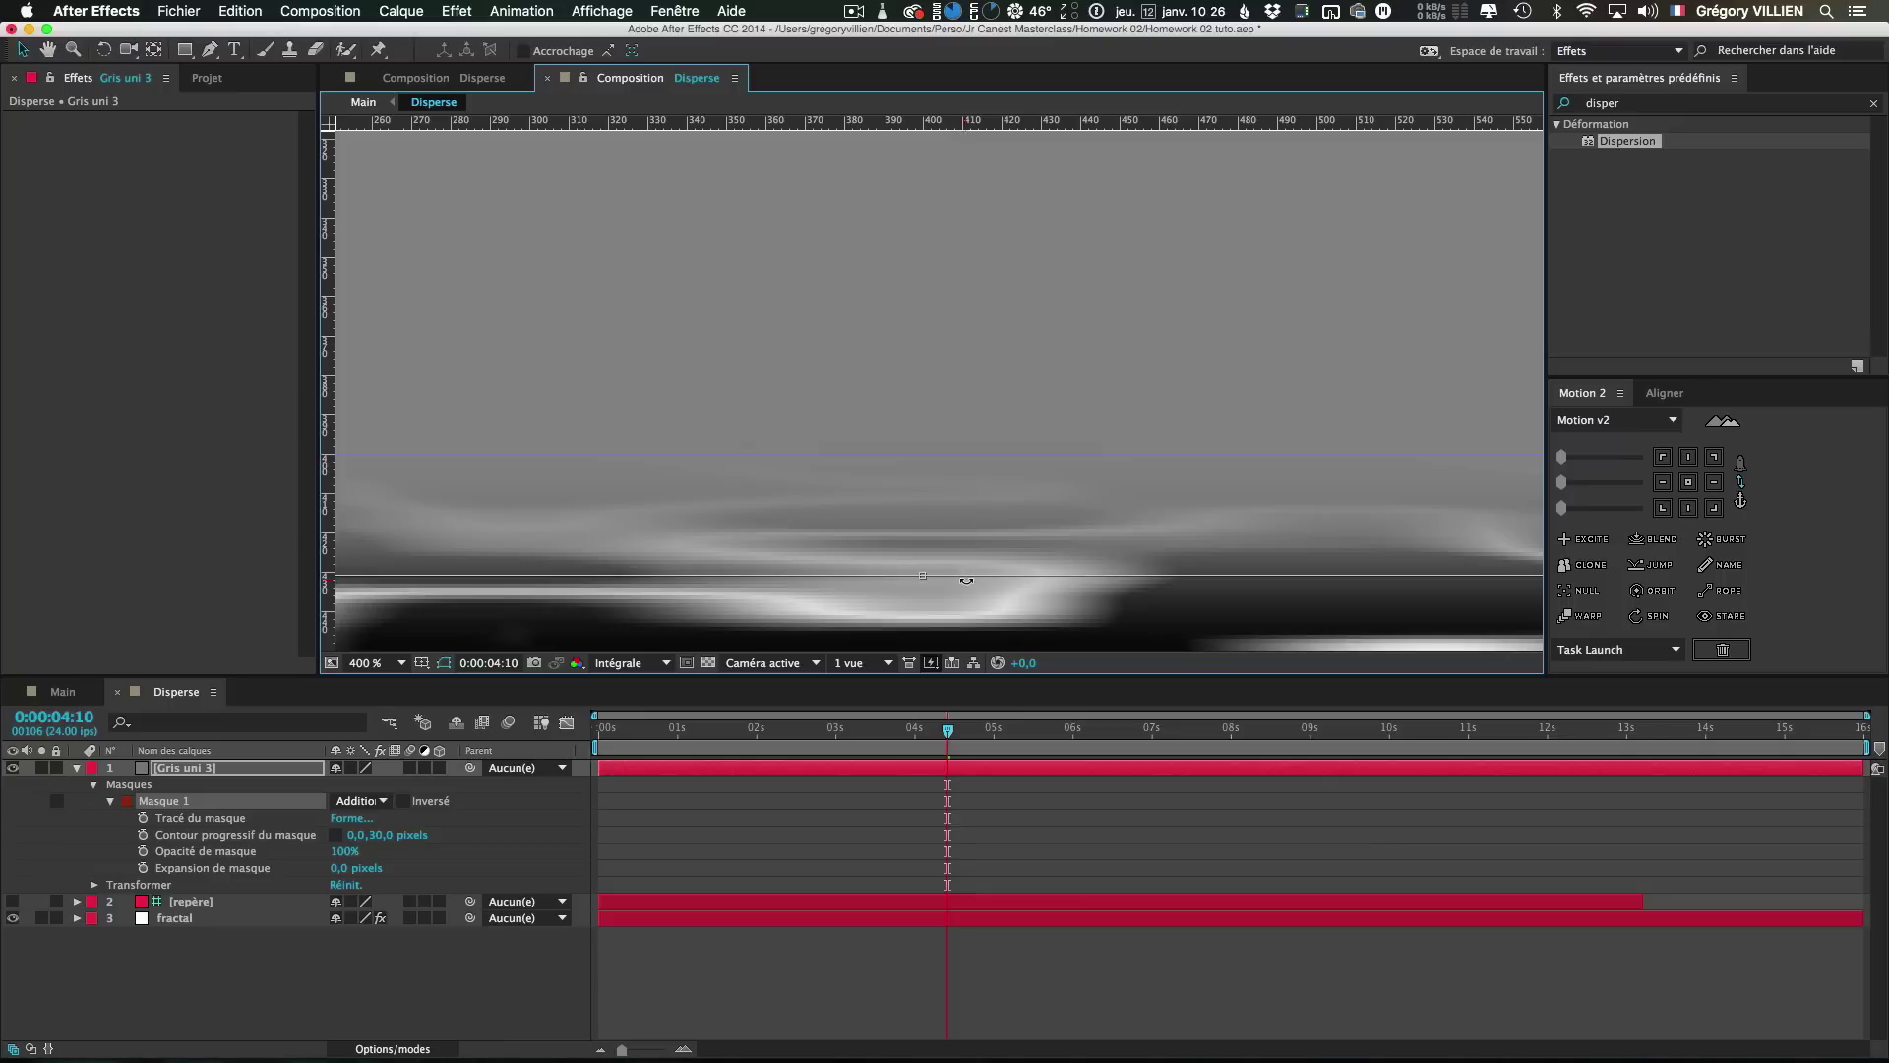
{"action": "scroll", "coordinate": [965, 583], "scroll_direction": "down", "scroll_amount": 4}
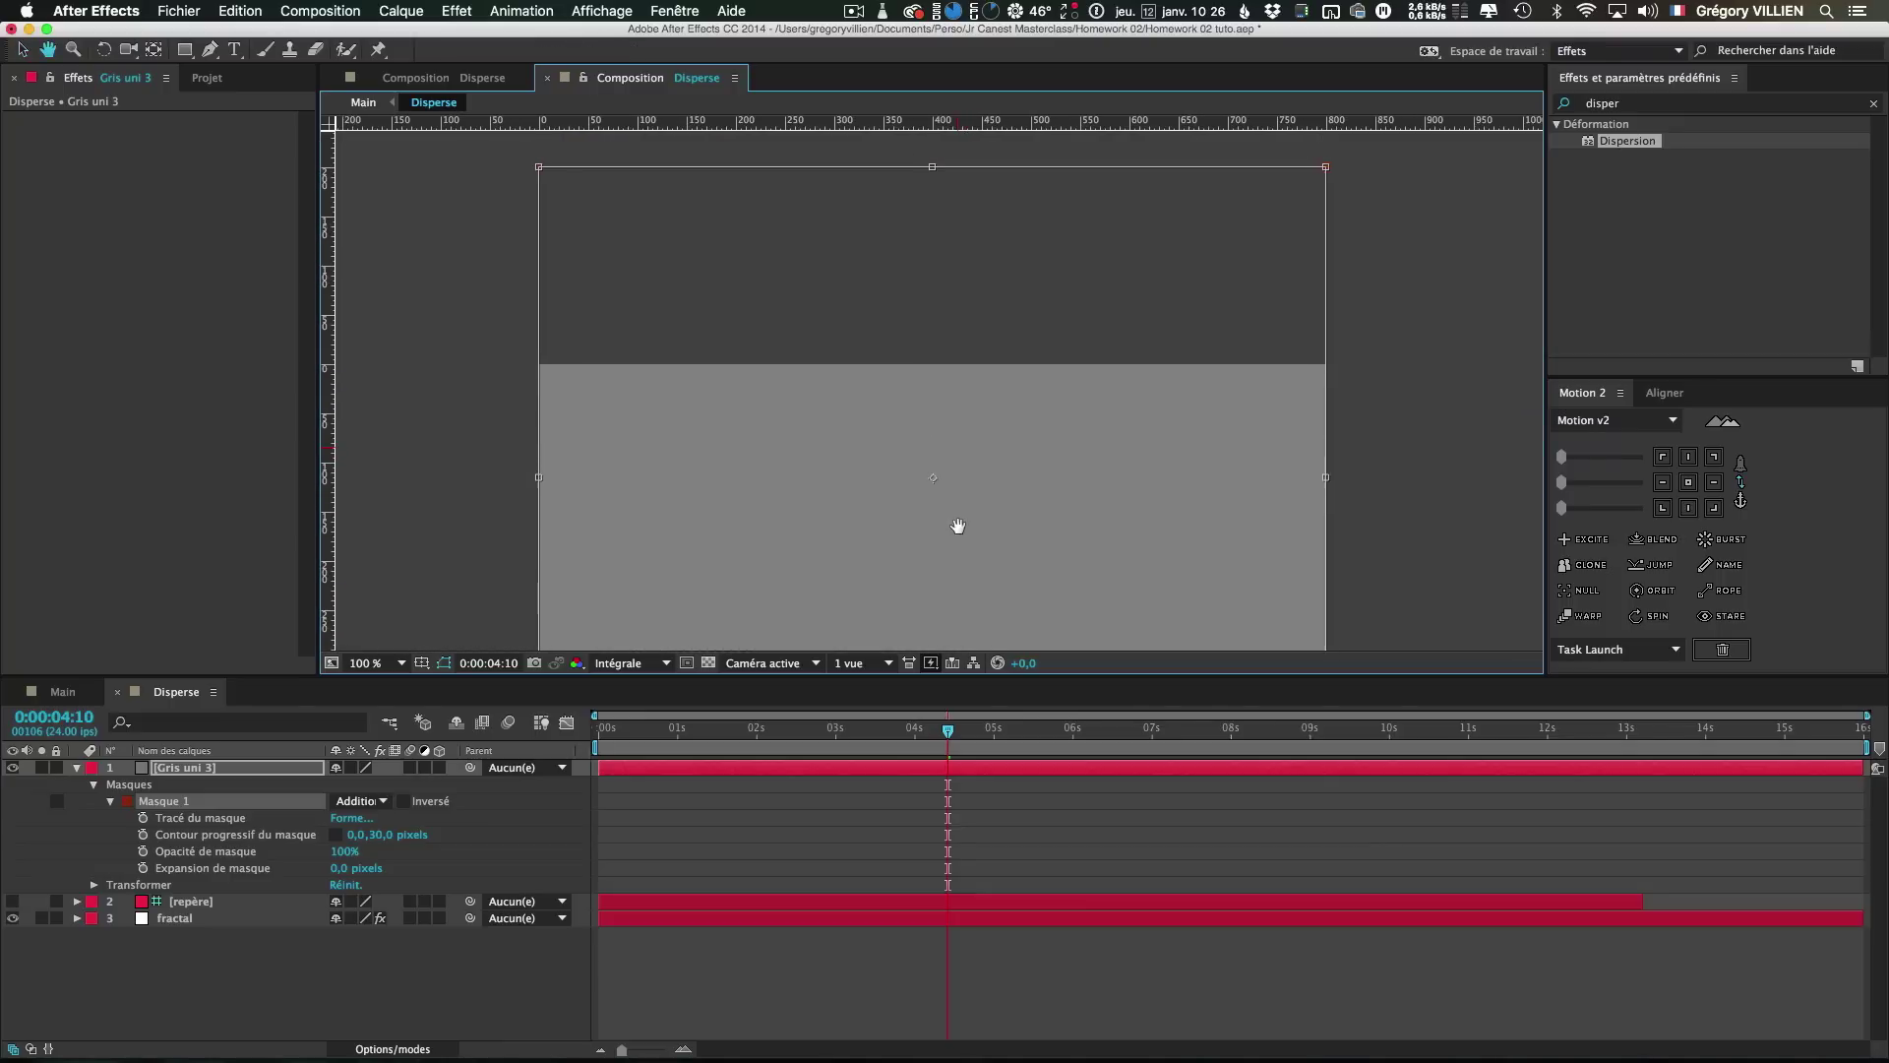
{"action": "left_click_drag", "start_coordinate": [931, 166], "coordinate": [936, 275]}
{"action": "key", "text": "Return"}
{"action": "key", "text": "super+shift+a"}
{"action": "left_click_drag", "start_coordinate": [1197, 578], "coordinate": [1129, 376]}
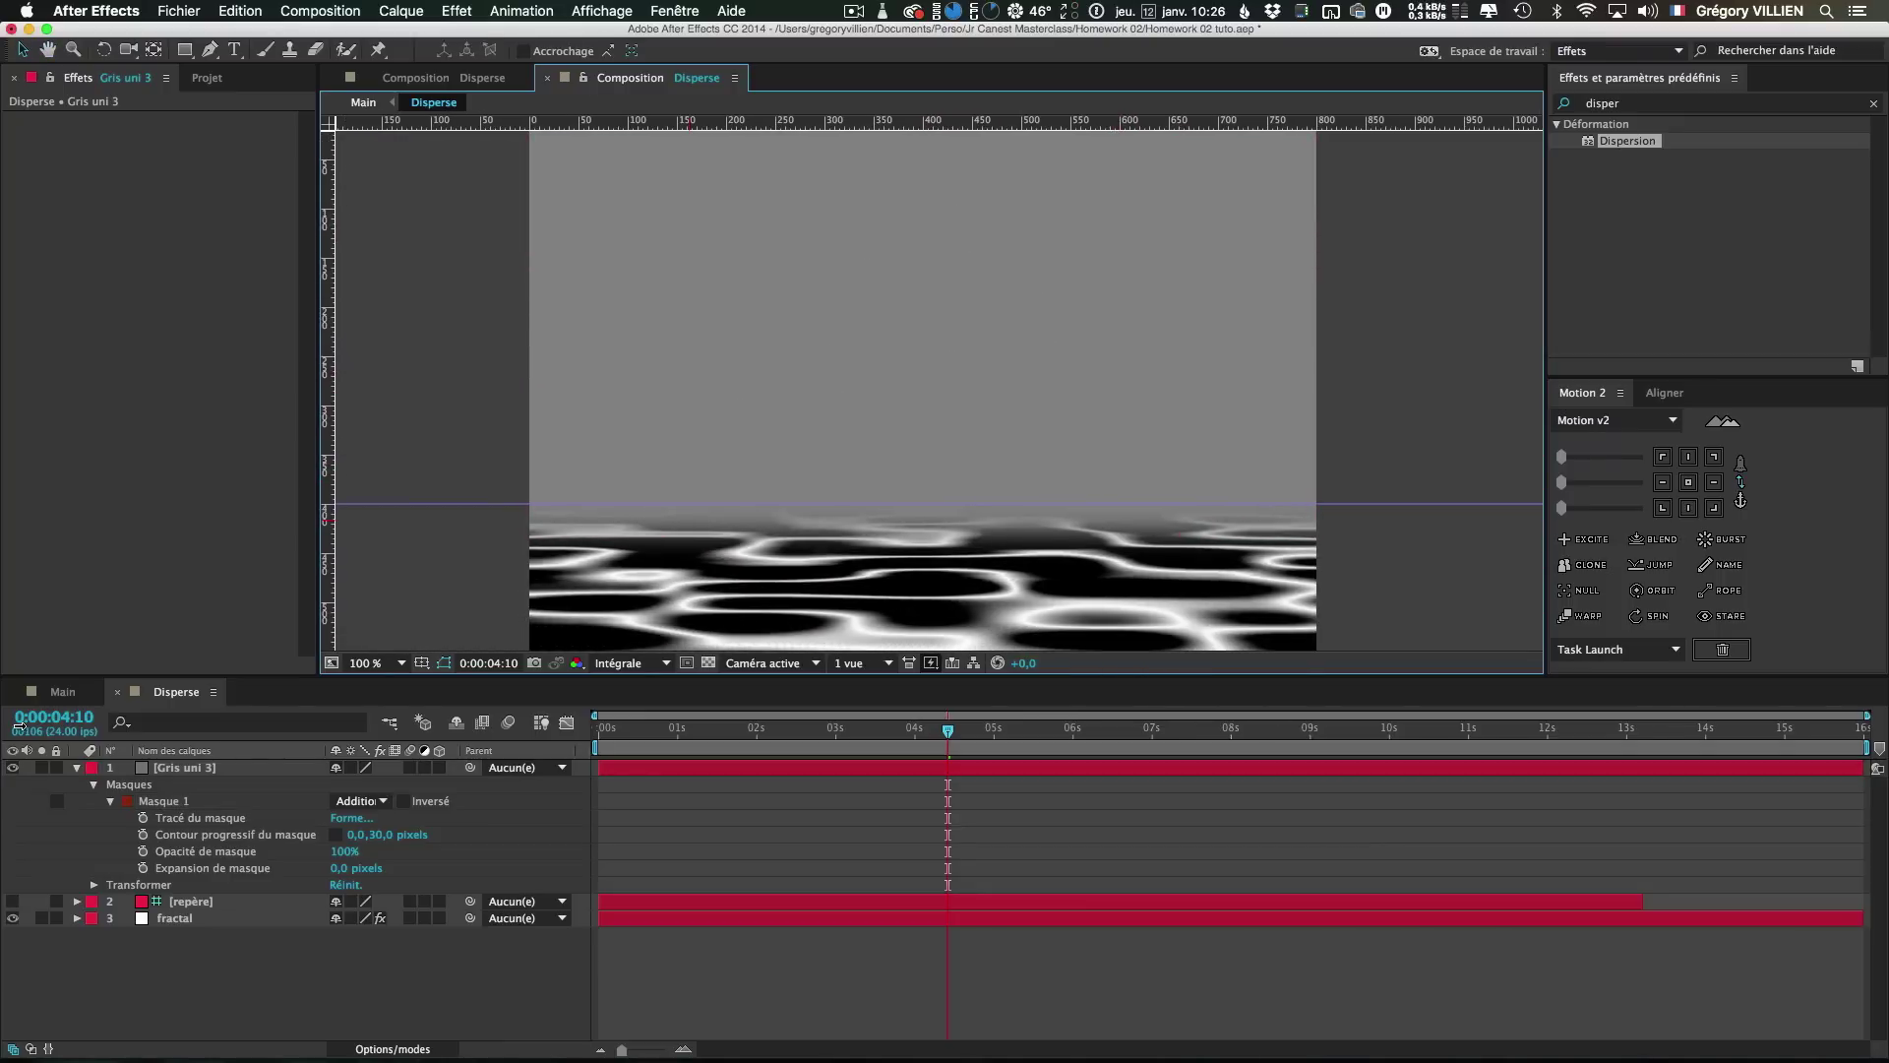
Return to the Main composition and examine the sun reflection's join at the horizon around 0:00:04:04
{"action": "left_click", "coordinate": [61, 693]}
{"action": "scroll", "coordinate": [1166, 452], "scroll_direction": "up", "scroll_amount": 1}
{"action": "left_click_drag", "start_coordinate": [1233, 519], "coordinate": [1133, 434]}
{"action": "left_click_drag", "start_coordinate": [454, 407], "coordinate": [545, 415]}
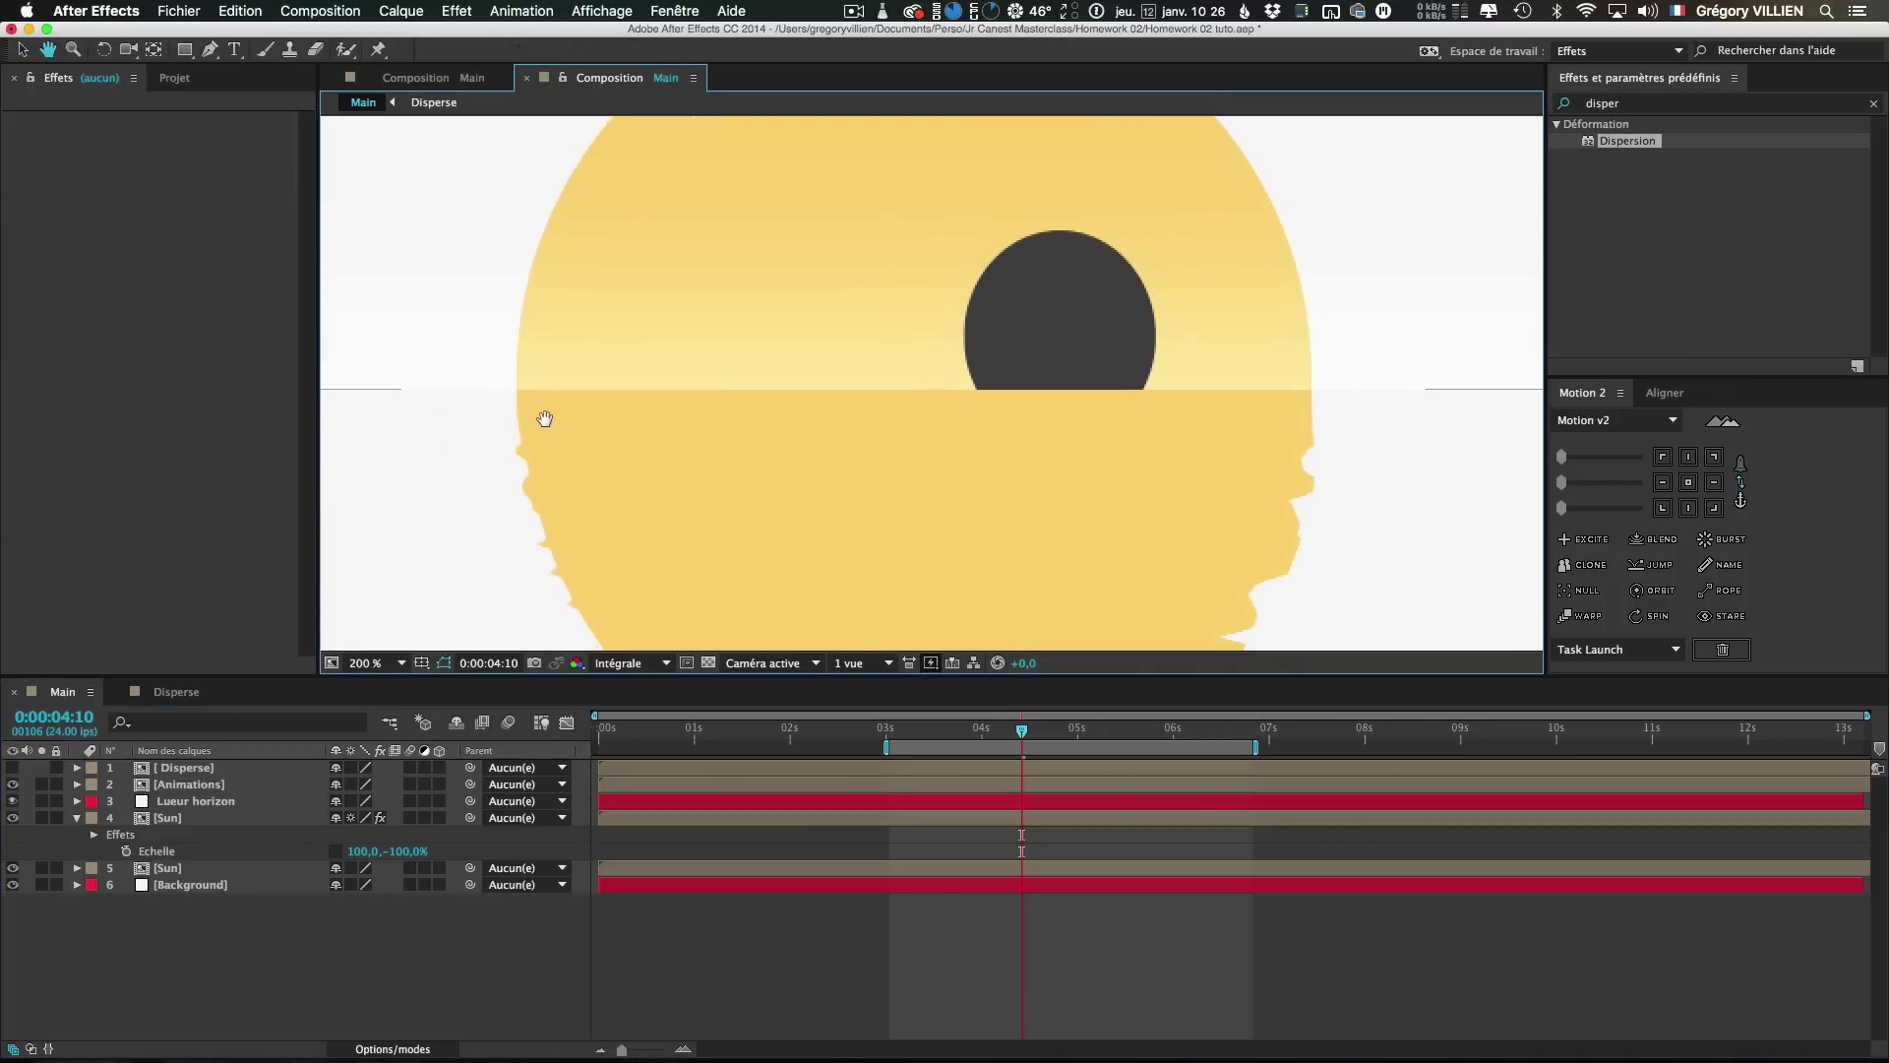
{"action": "scroll", "coordinate": [545, 415], "scroll_direction": "down", "scroll_amount": 1}
{"action": "mouse_move", "coordinate": [1022, 730]}
{"action": "left_mouse_down"}
{"action": "mouse_move", "coordinate": [1186, 738]}
{"action": "mouse_move", "coordinate": [886, 738]}
{"action": "mouse_move", "coordinate": [998, 738]}
{"action": "left_mouse_up"}
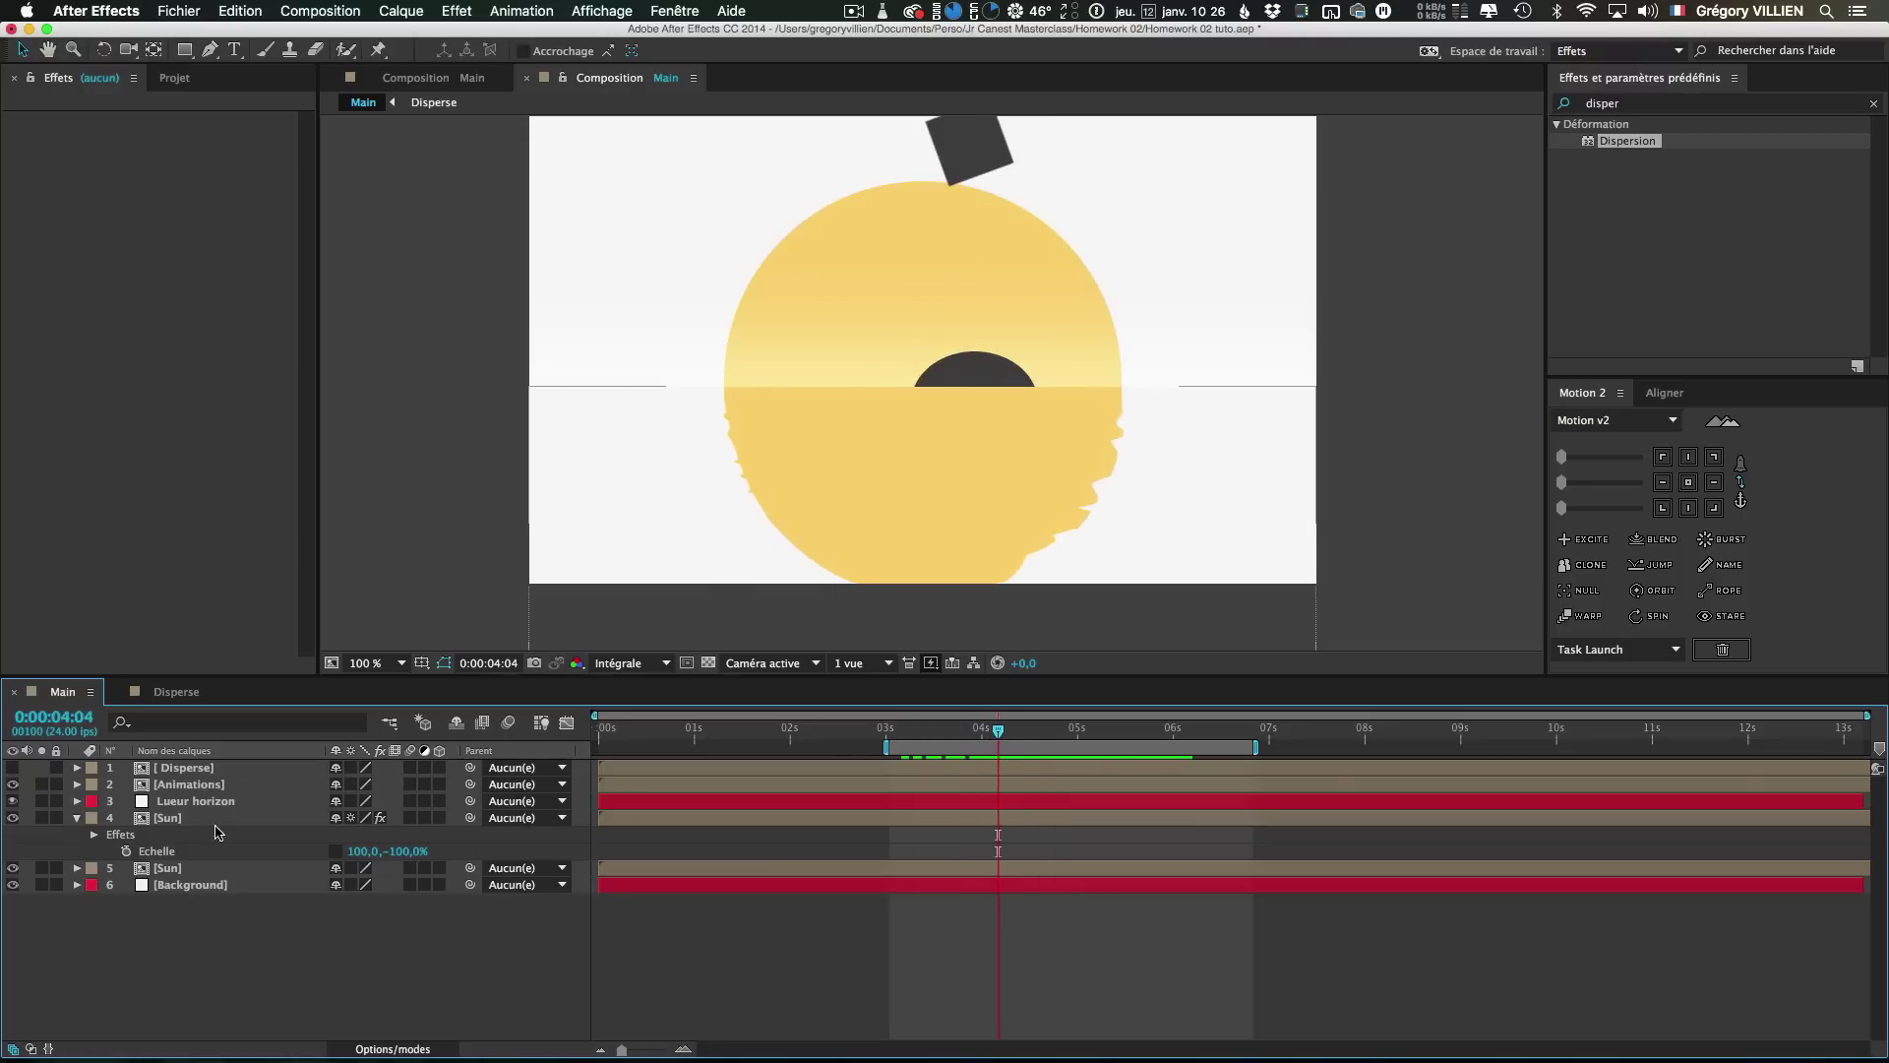
Set the Animations layer's anchor point to its bottom centre and duplicate it as "Animations reverse" with the Dispersion effect
{"action": "left_click", "coordinate": [75, 818]}
{"action": "left_click", "coordinate": [240, 785]}
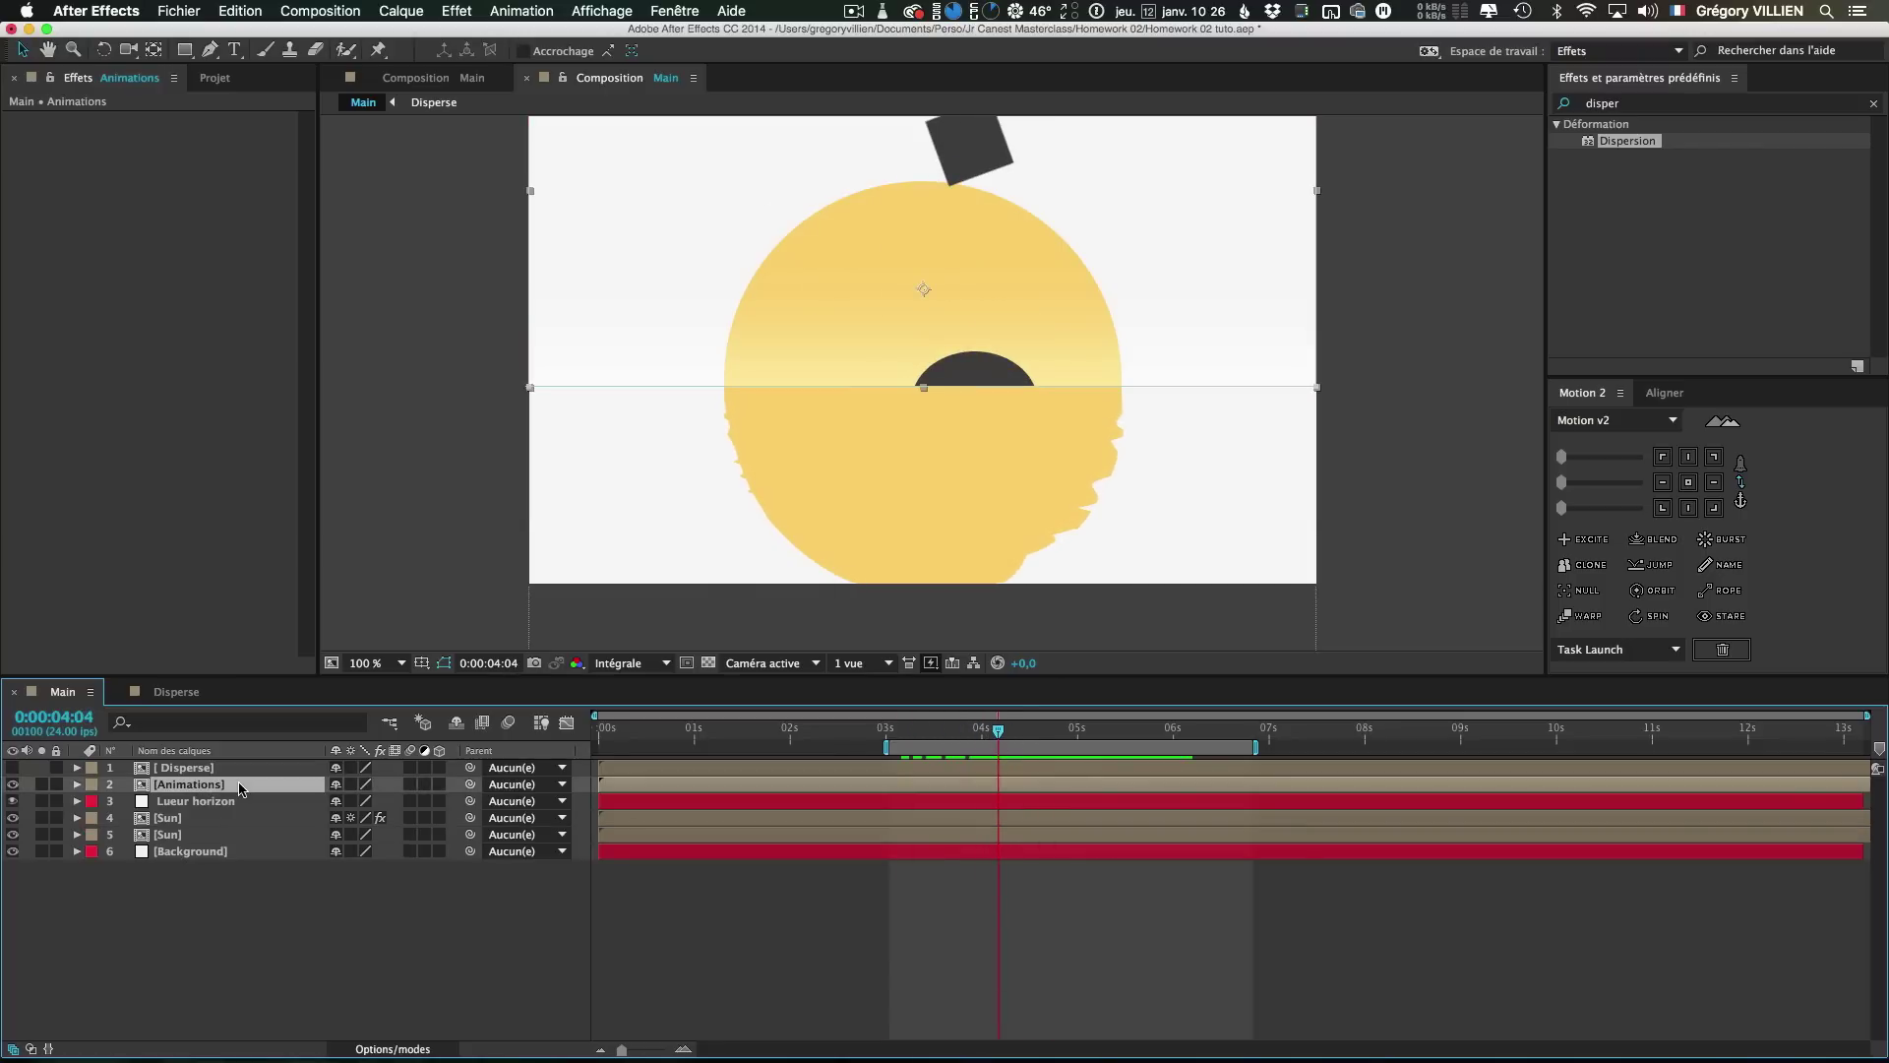
{"action": "left_click", "coordinate": [1689, 508]}
{"action": "key", "text": "ctrl+d"}
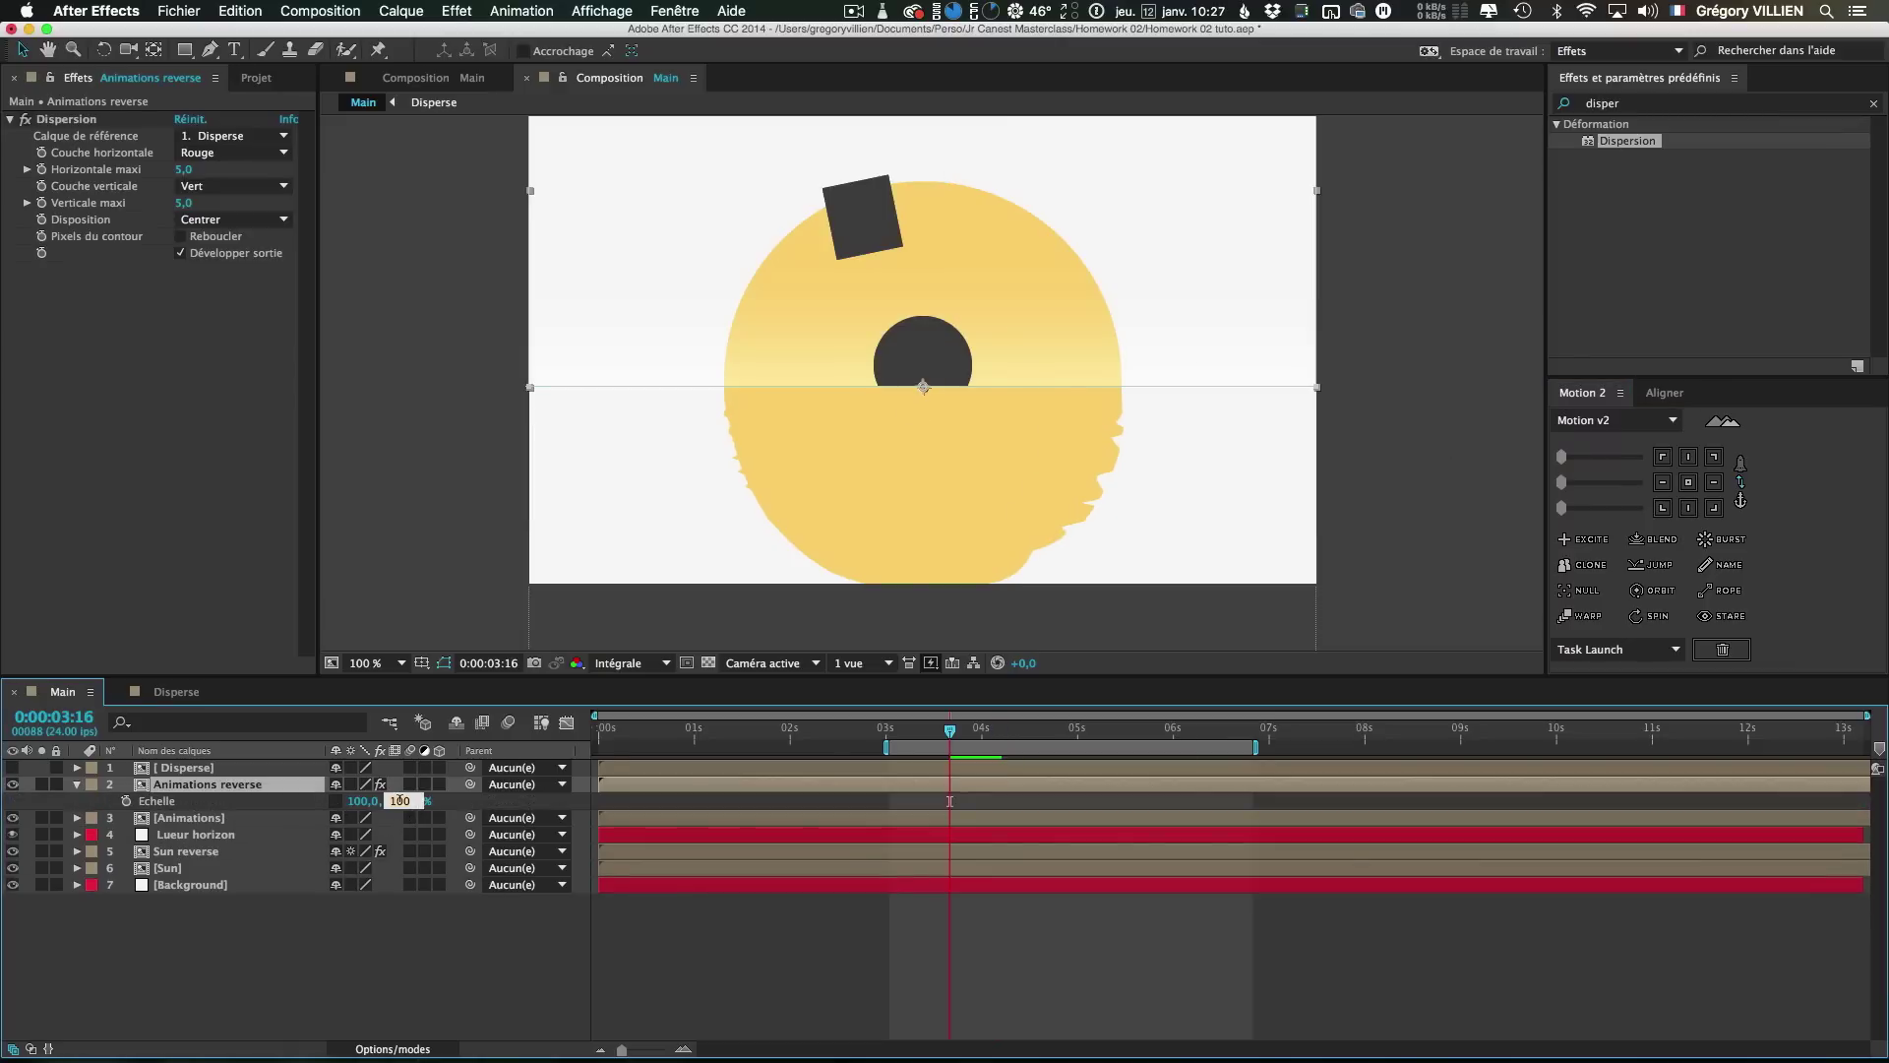
Mirror the Animations reverse layer with a vertical scale of -100% and enable its collapse transformations switch
{"action": "key", "text": "Return"}
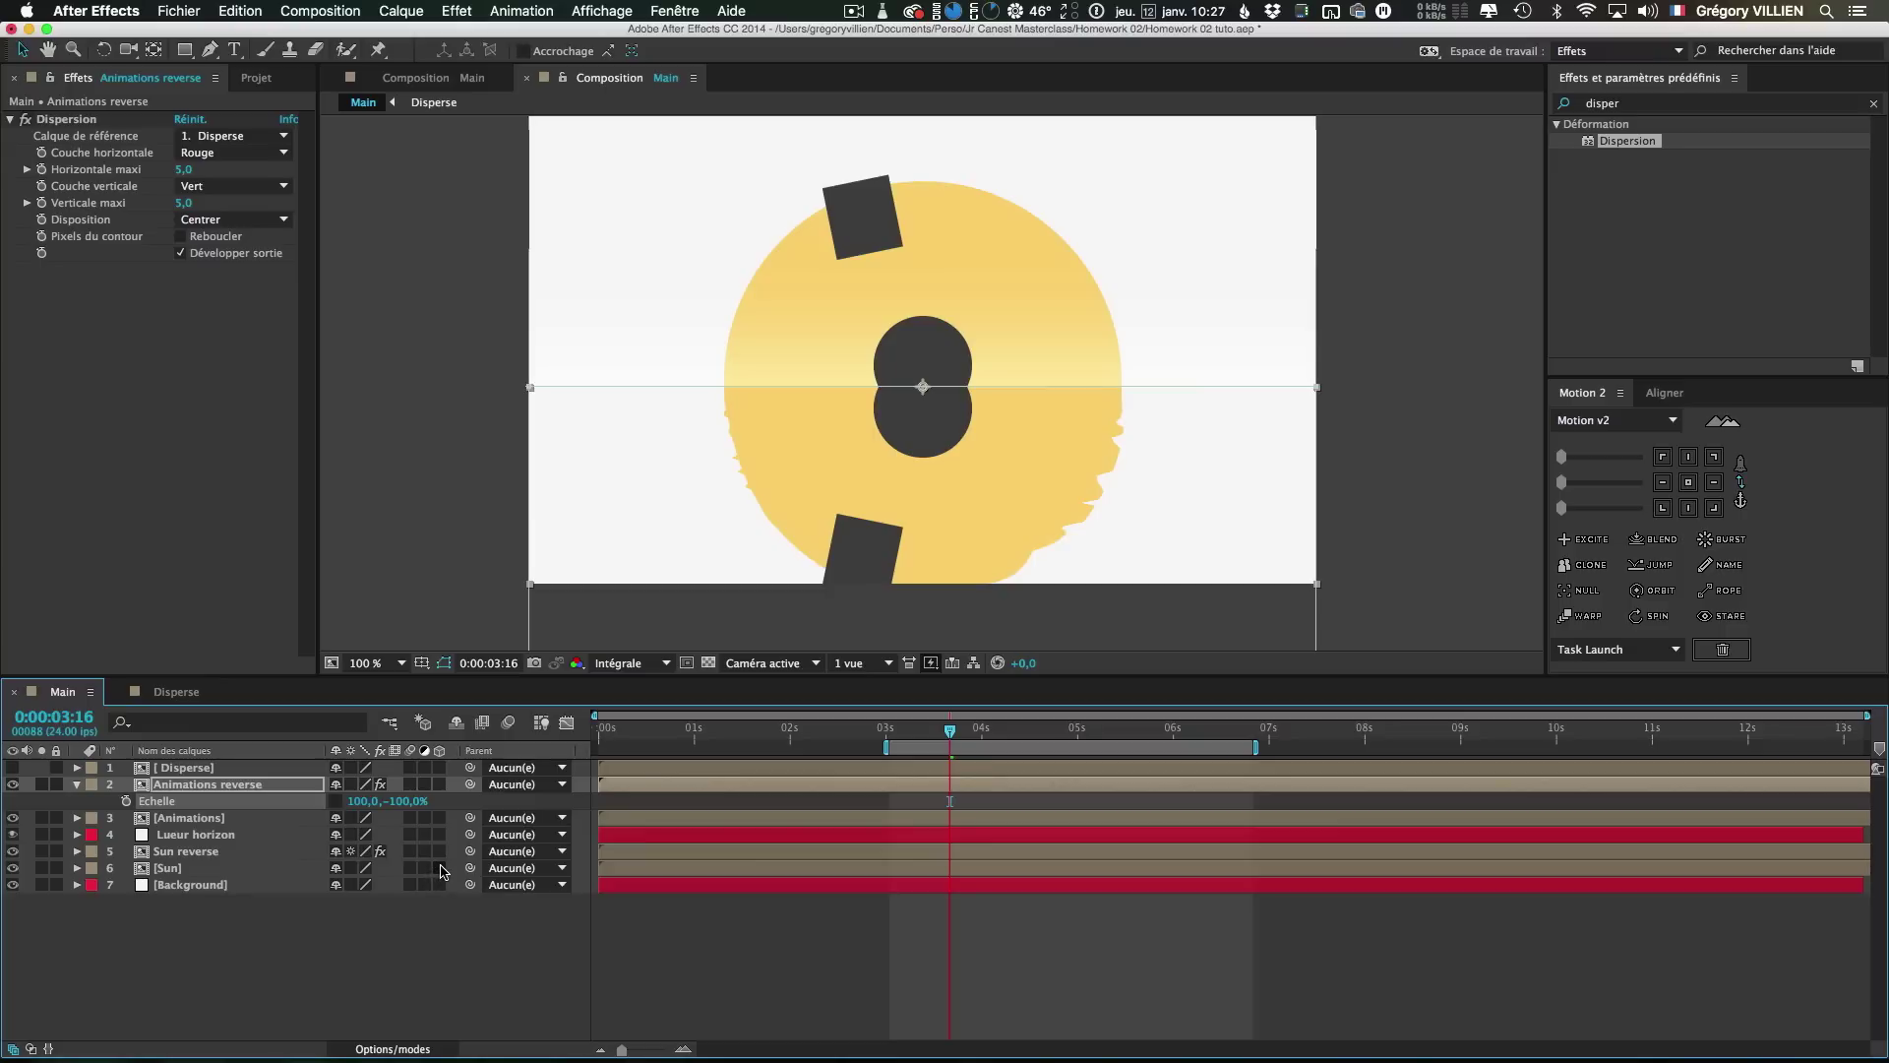
{"action": "left_click", "coordinate": [350, 784]}
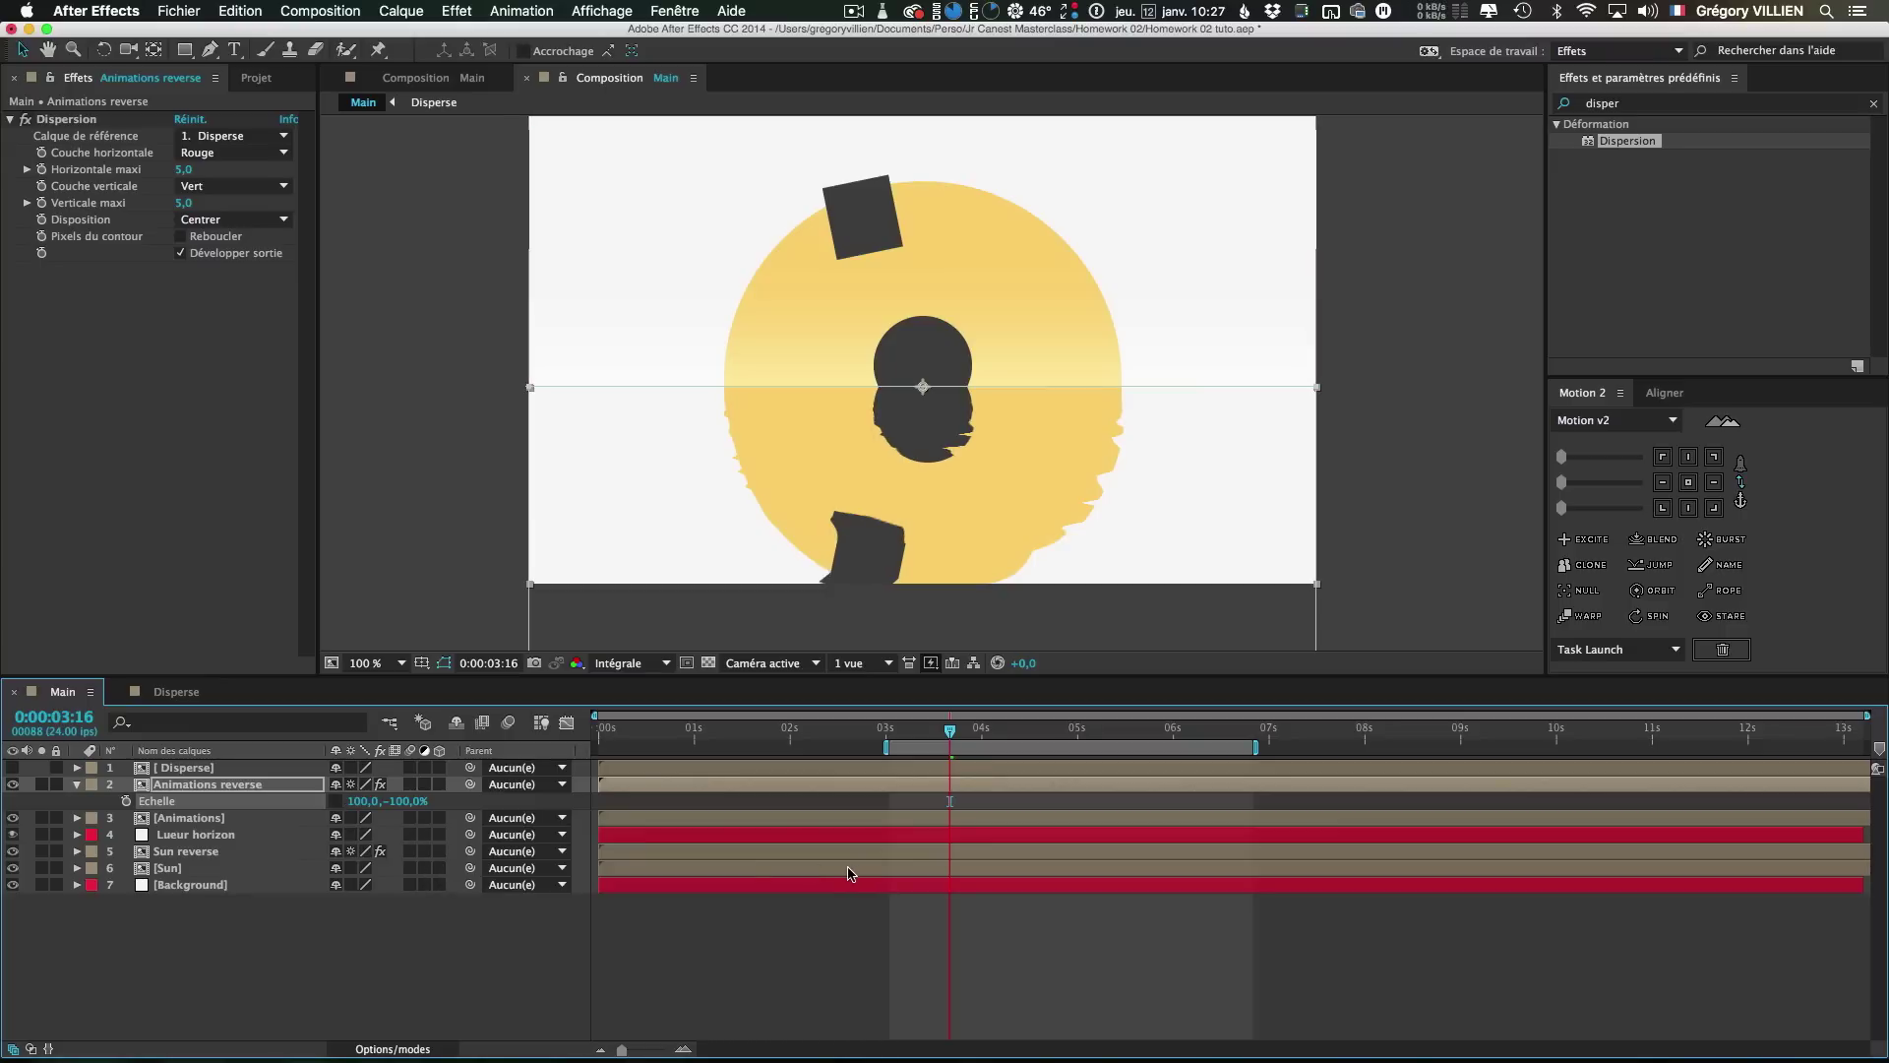
{"action": "left_click", "coordinate": [1093, 906]}
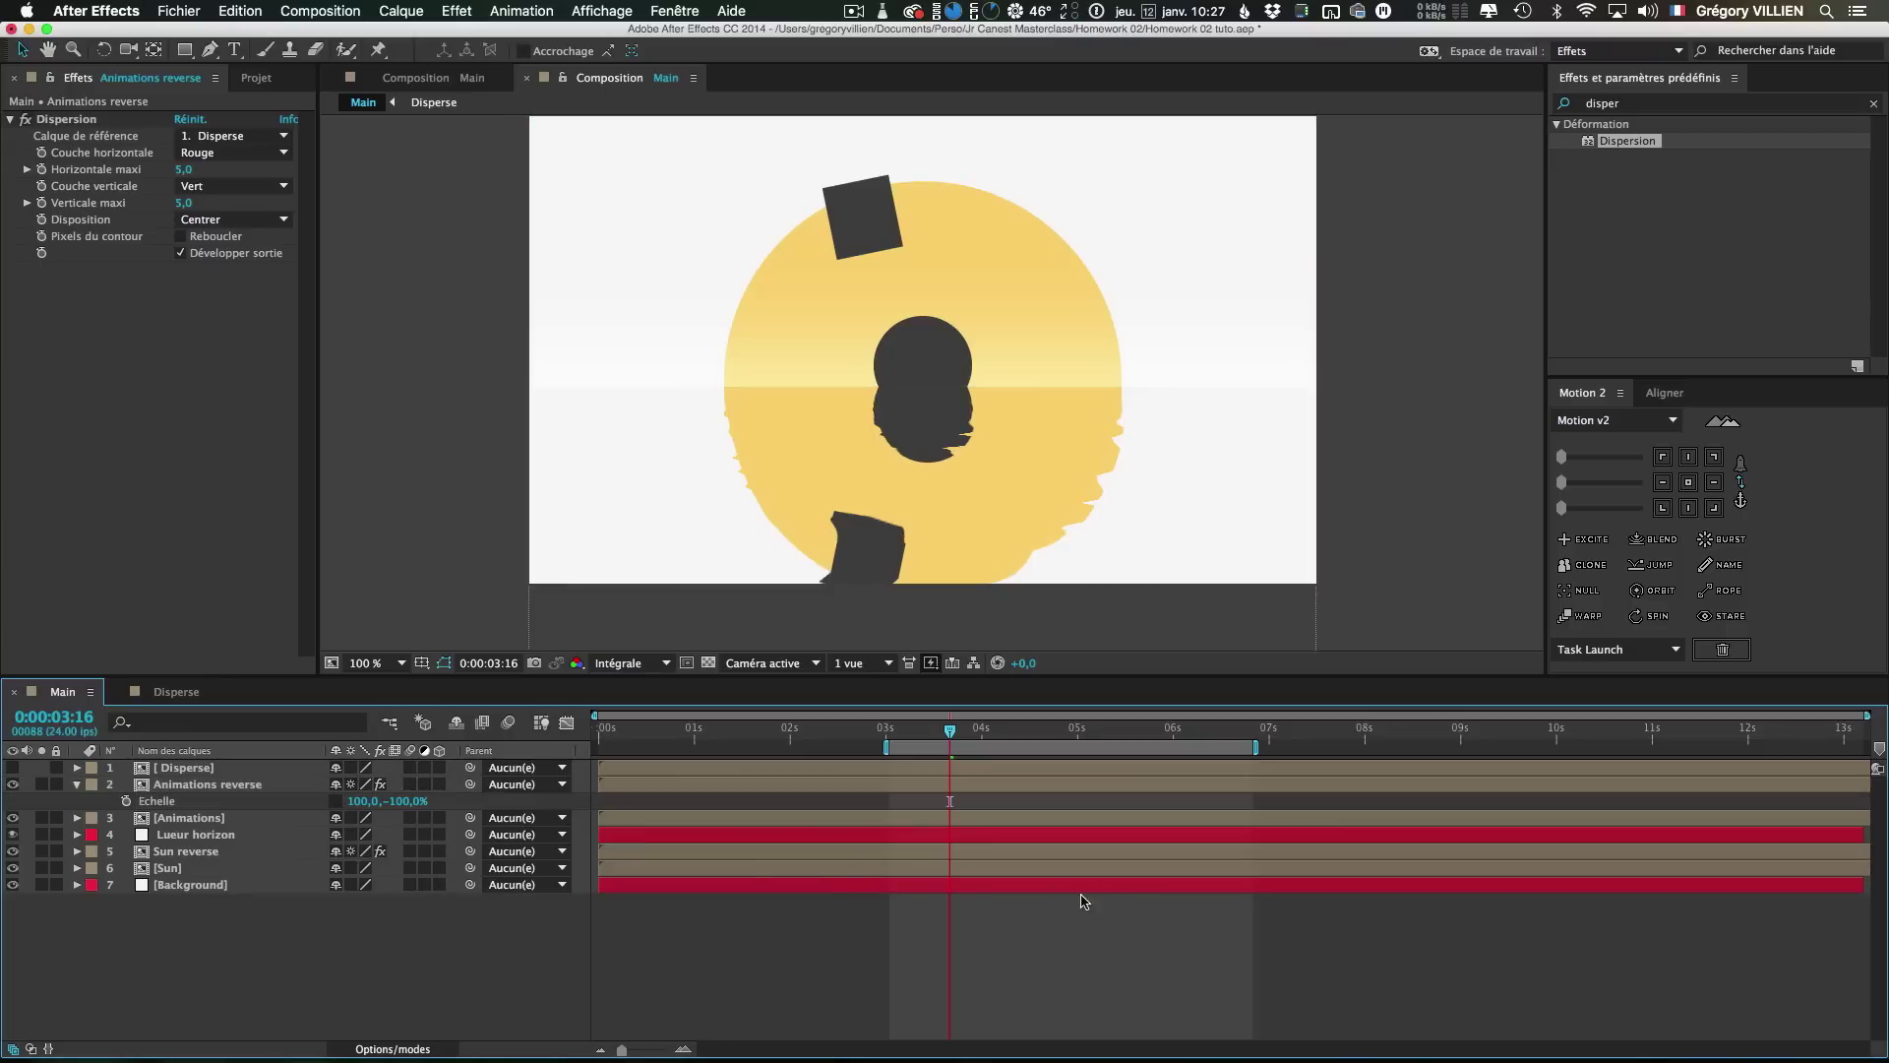
{"action": "mouse_move", "coordinate": [959, 733]}
{"action": "left_mouse_down"}
{"action": "mouse_move", "coordinate": [1051, 741]}
{"action": "mouse_move", "coordinate": [962, 745]}
{"action": "left_mouse_up"}
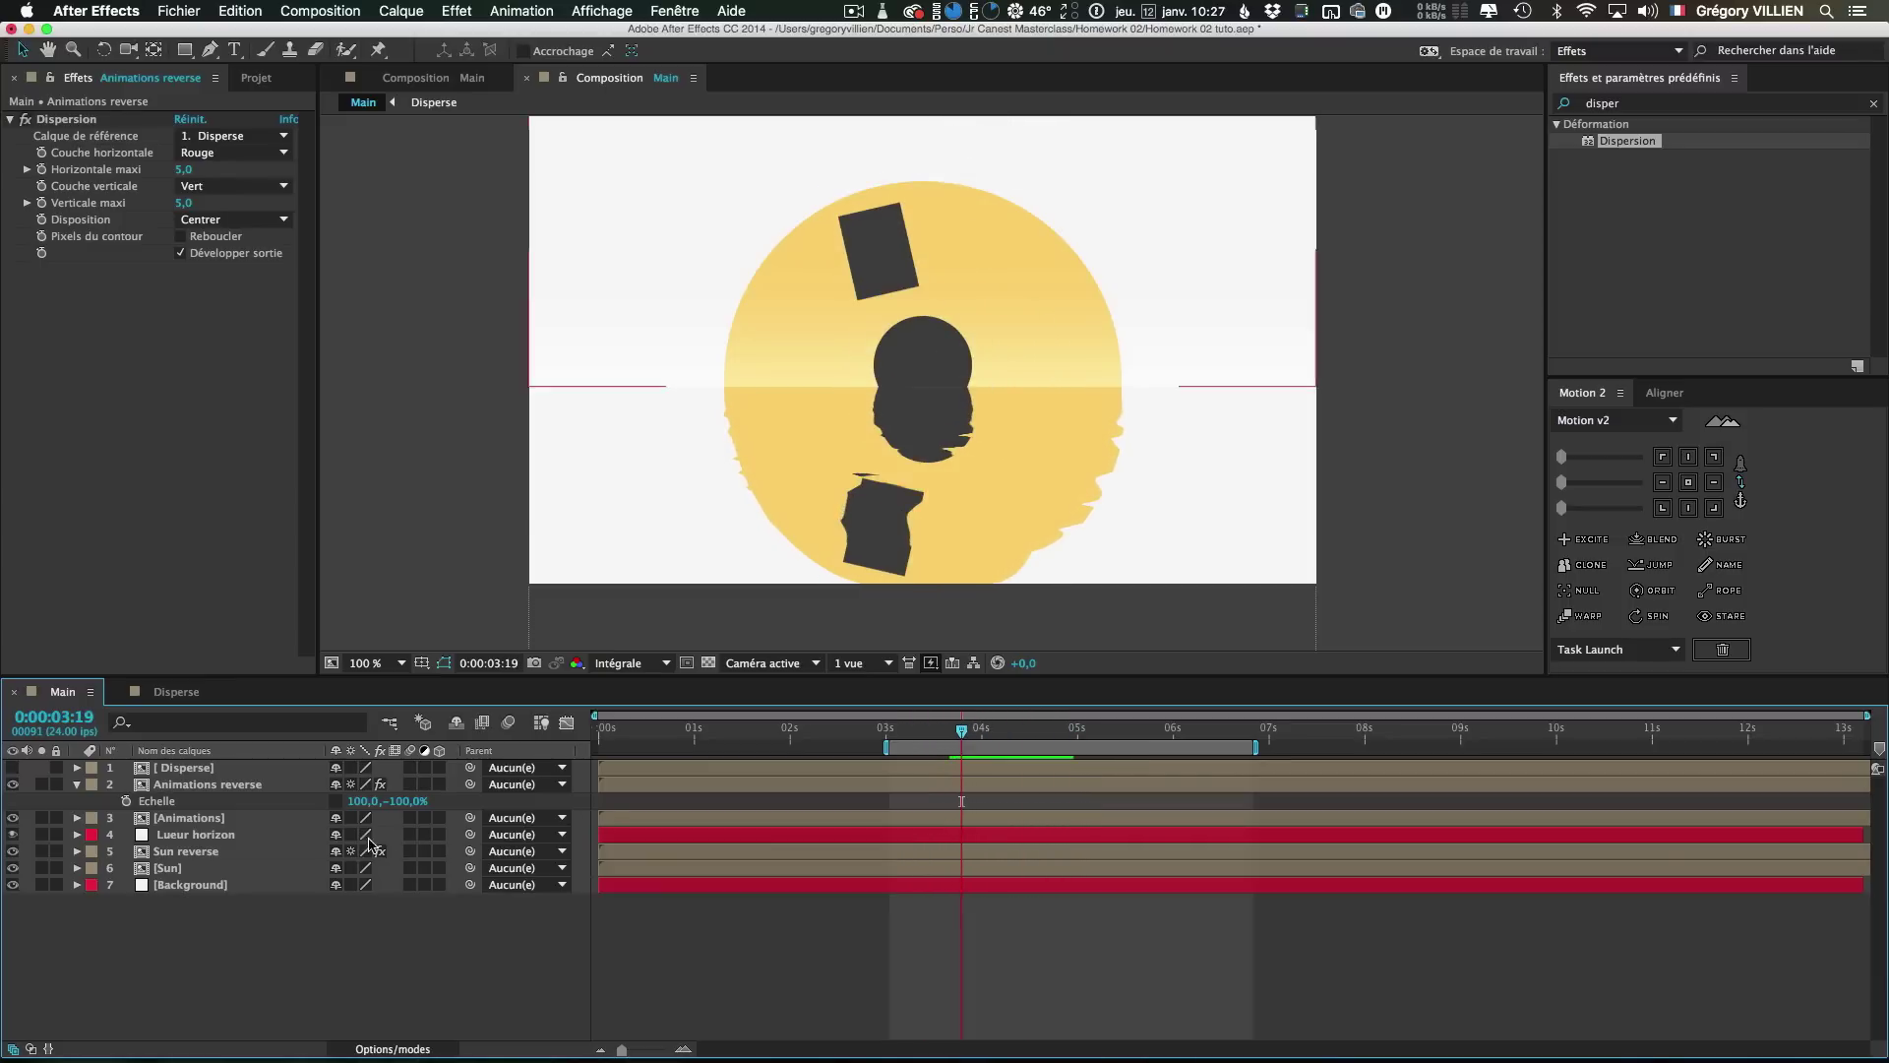
Stretch the Sun reverse and Animations reverse layers to a vertical scale of -150% and scrub through the animation
{"action": "left_click", "coordinate": [260, 855]}
{"action": "key", "text": "s"}
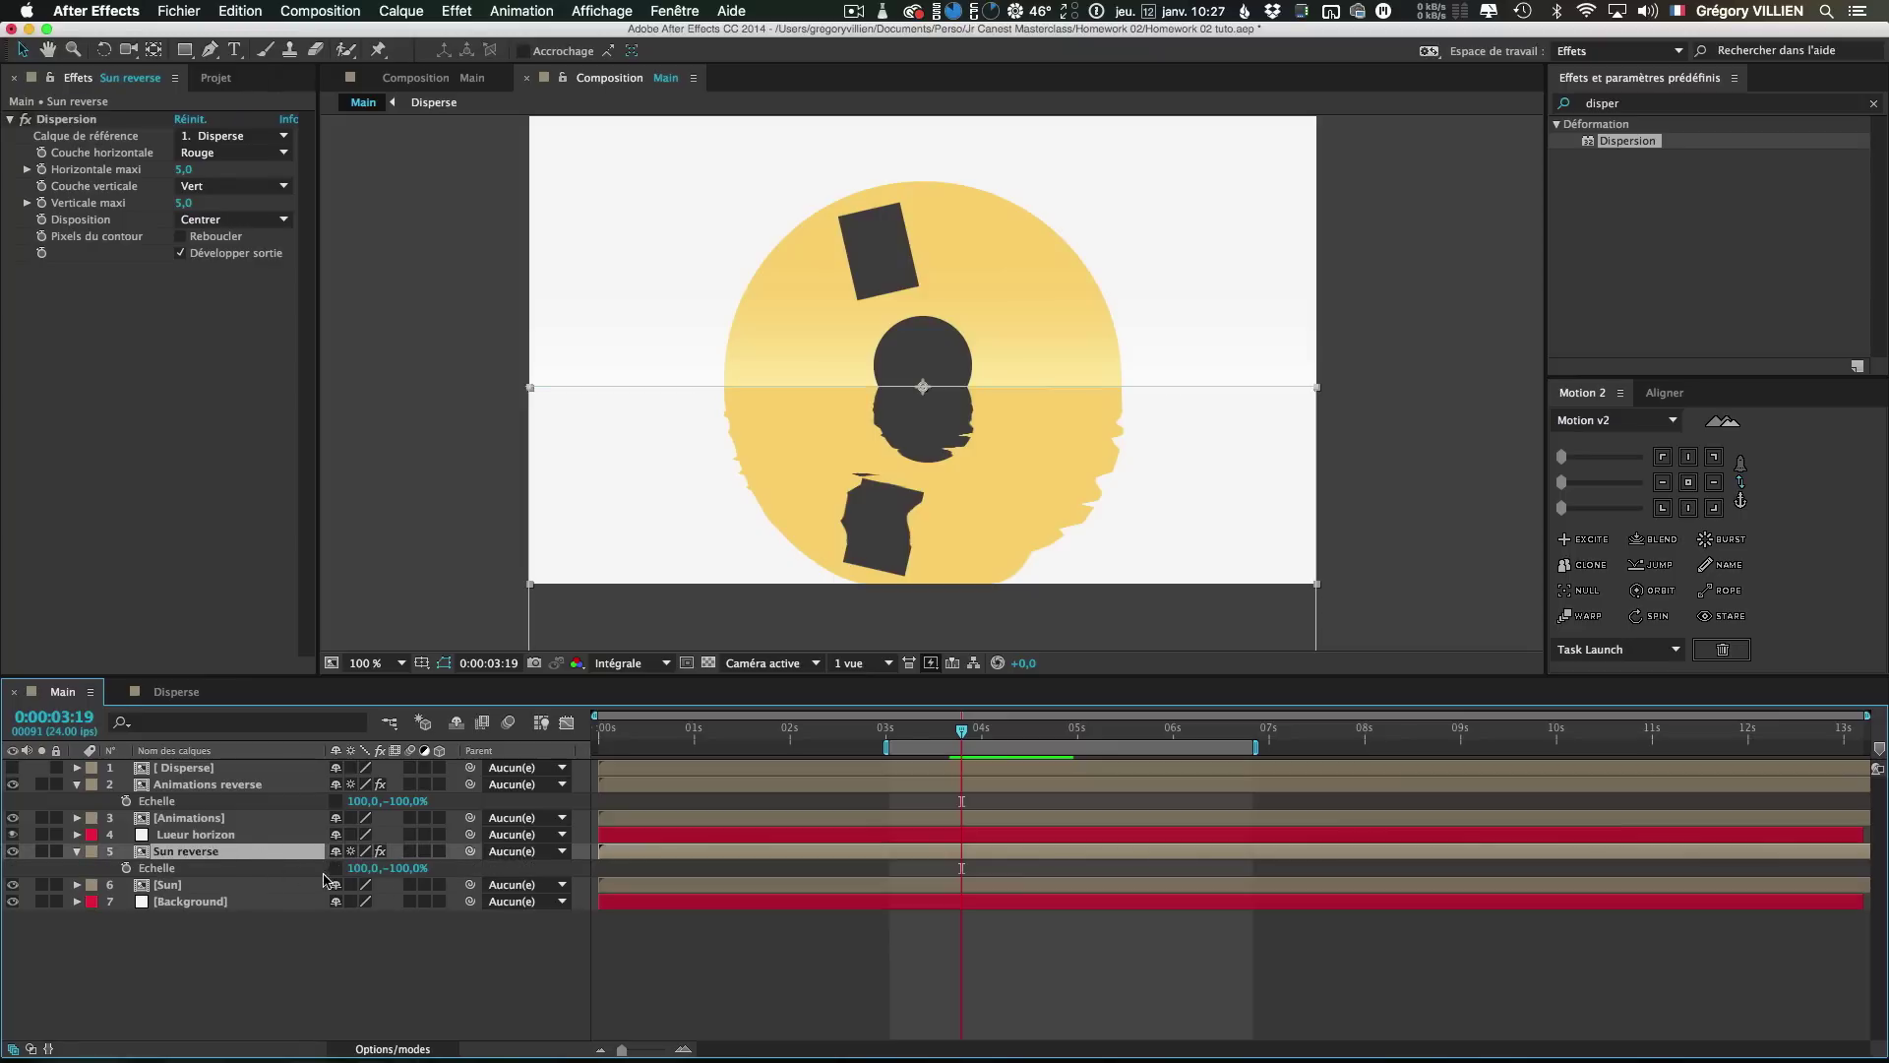
{"action": "left_click_drag", "start_coordinate": [411, 879], "coordinate": [386, 872]}
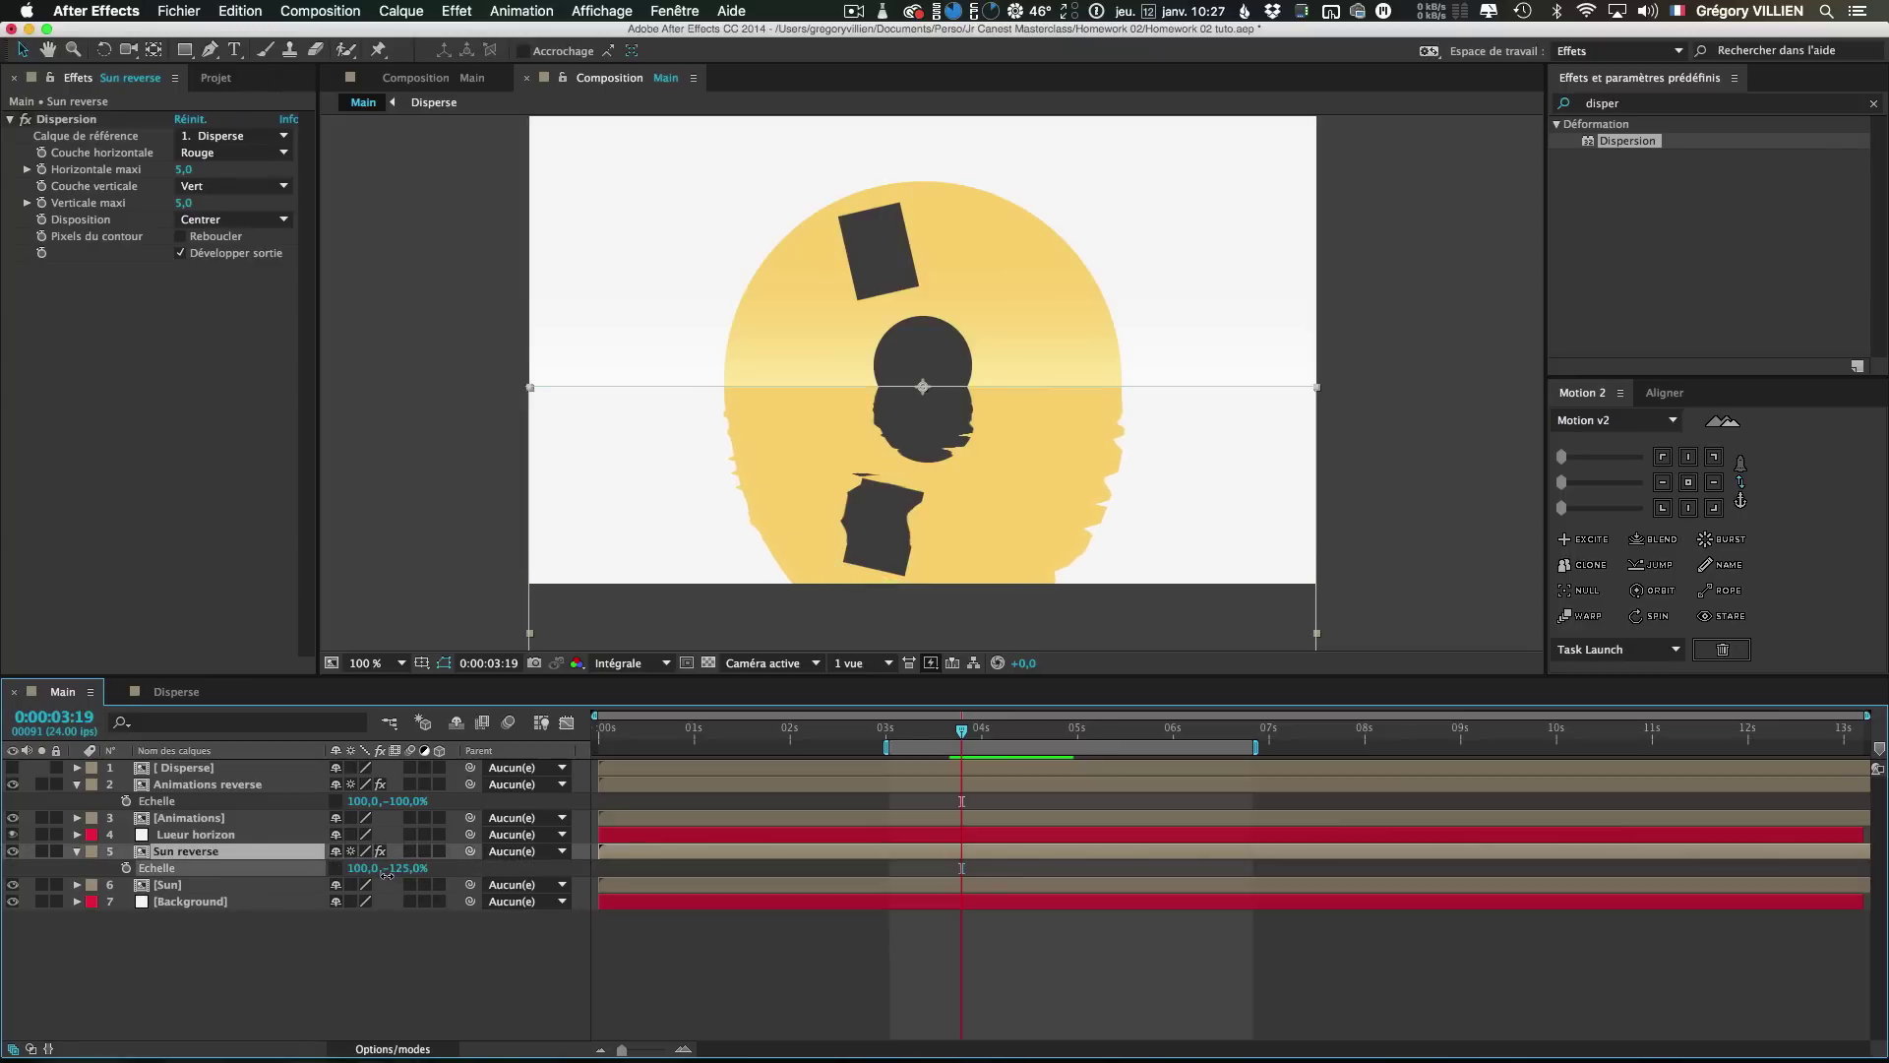
{"action": "left_click", "coordinate": [415, 871]}
{"action": "type", "text": "-150"}
{"action": "key", "text": "Return"}
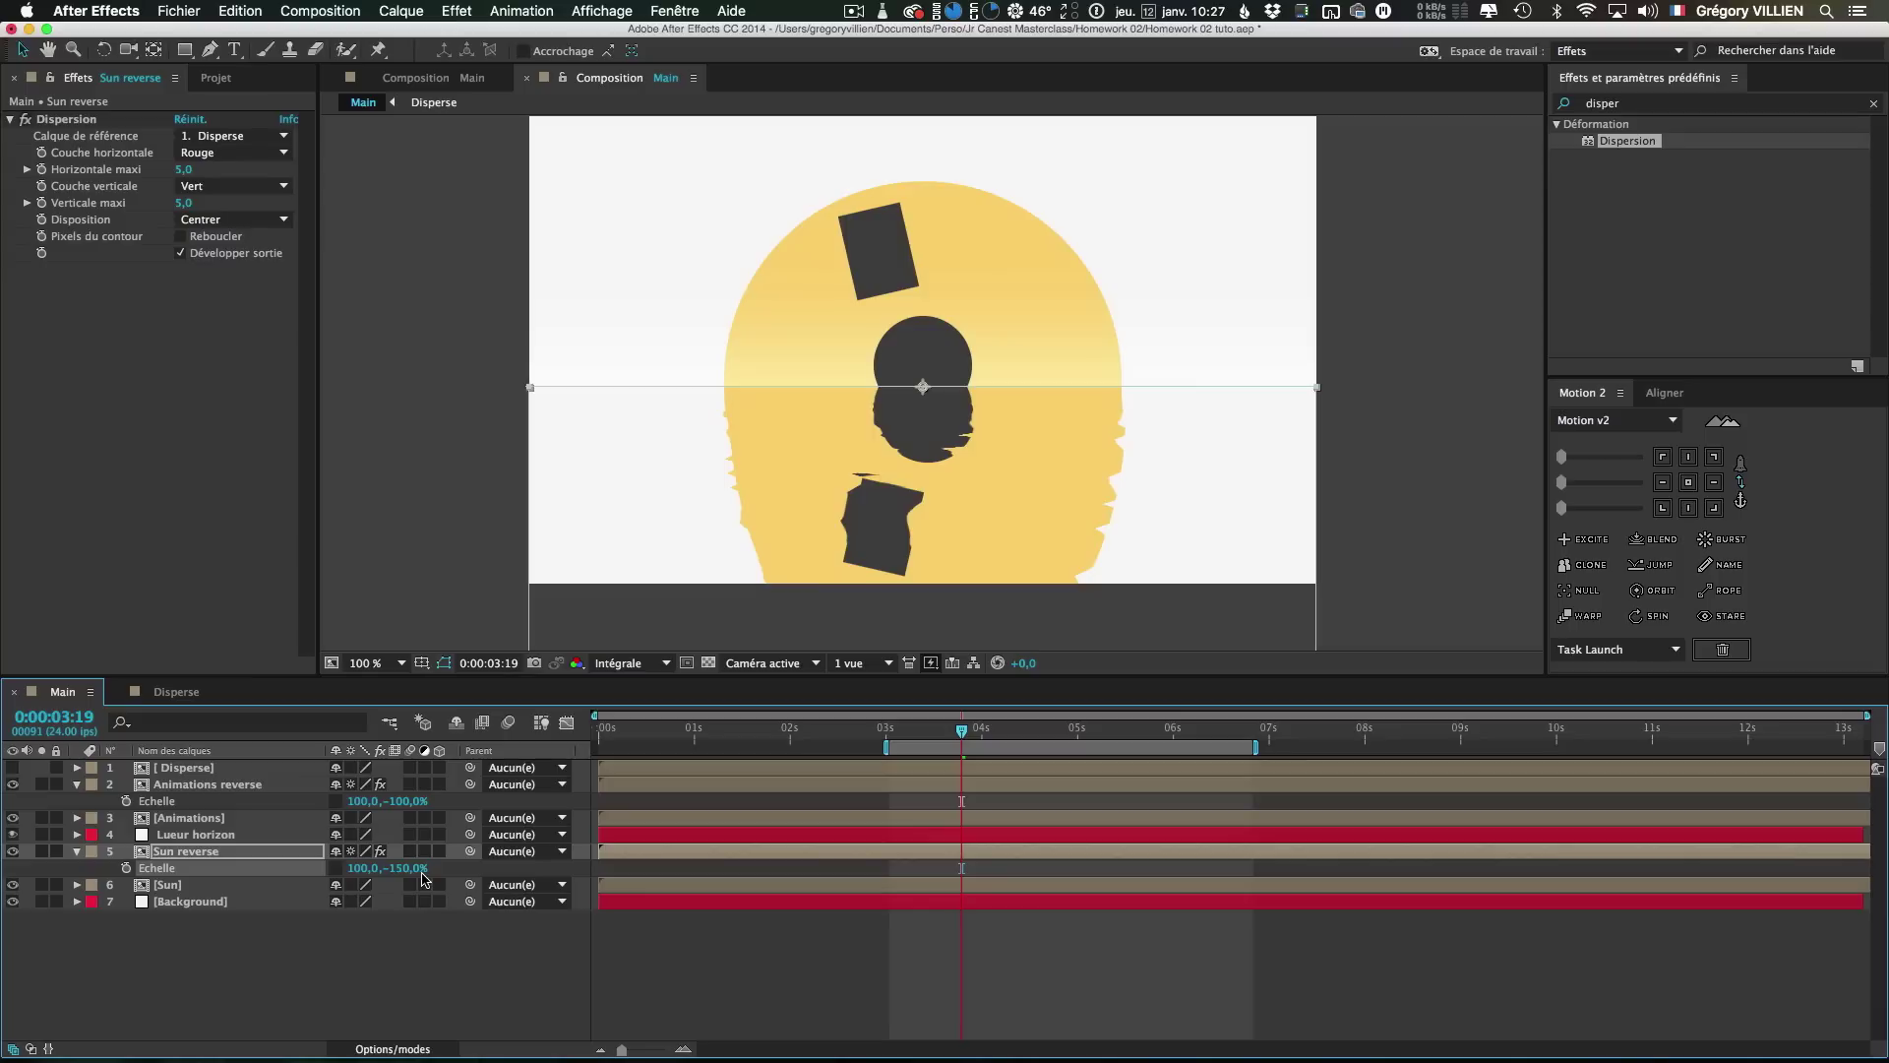
{"action": "left_click", "coordinate": [403, 802]}
{"action": "type", "text": "-150"}
{"action": "key", "text": "Return"}
{"action": "left_click_drag", "start_coordinate": [966, 740], "coordinate": [1207, 740]}
In the Disperse composition, rename the grey solid "neutre" and collapse its properties
{"action": "left_click", "coordinate": [173, 698]}
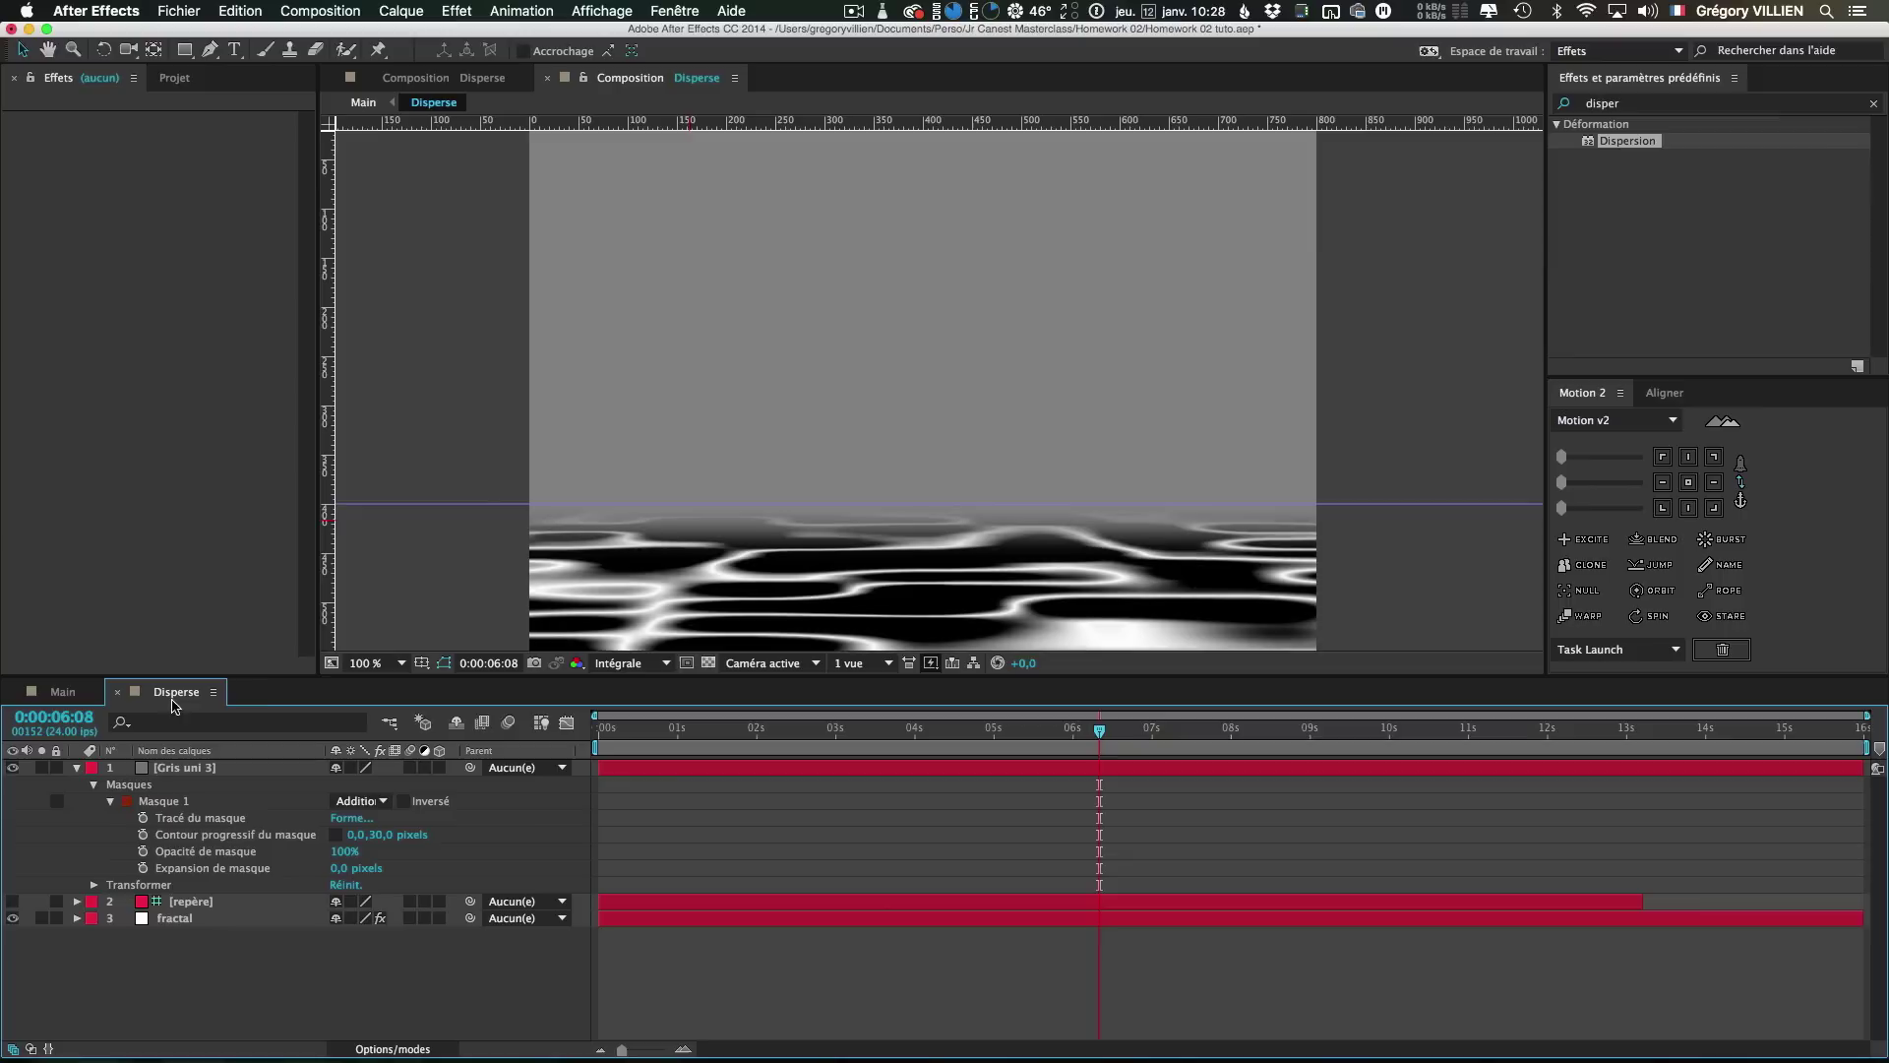
{"action": "left_click", "coordinate": [118, 767]}
{"action": "left_click", "coordinate": [77, 767]}
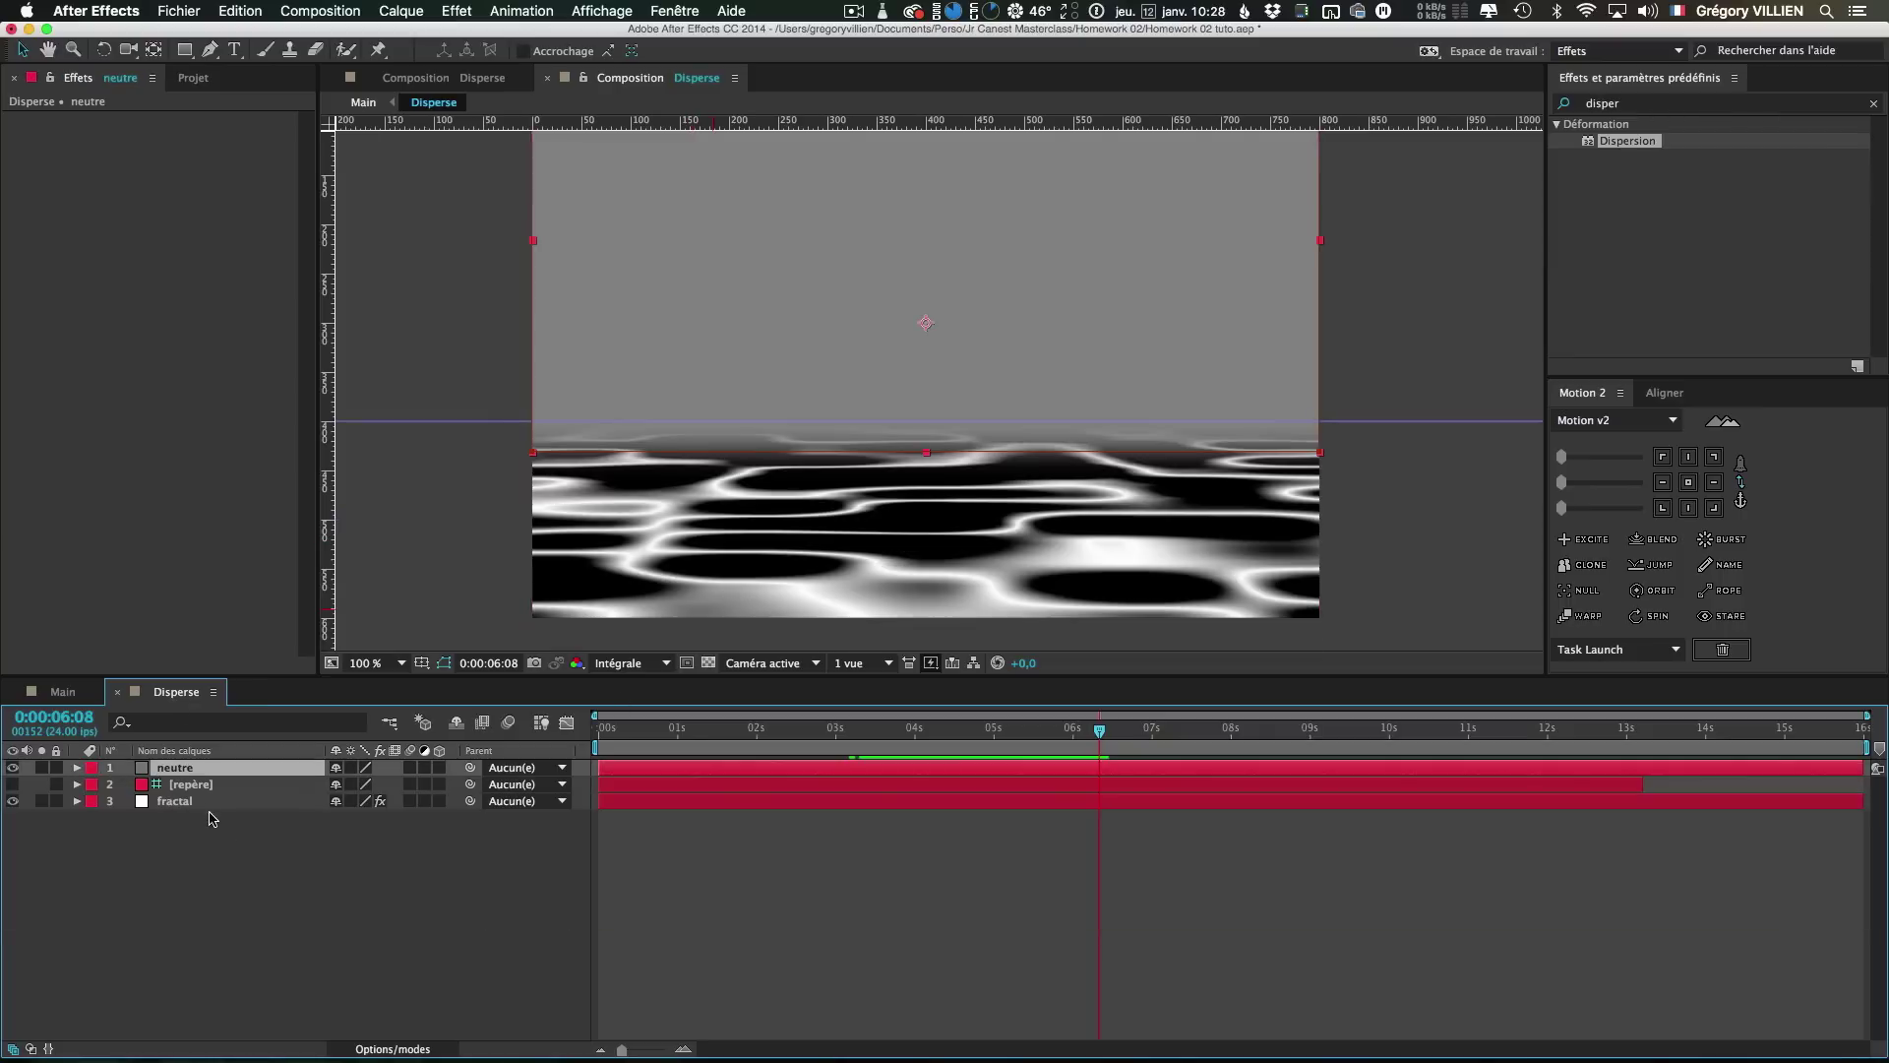
Set the fractal layer's Bruit fractal to Contraste 143, Luminosité -2 and Hauteur d'échelle 48
{"action": "left_click", "coordinate": [217, 801]}
{"action": "left_click", "coordinate": [9, 136]}
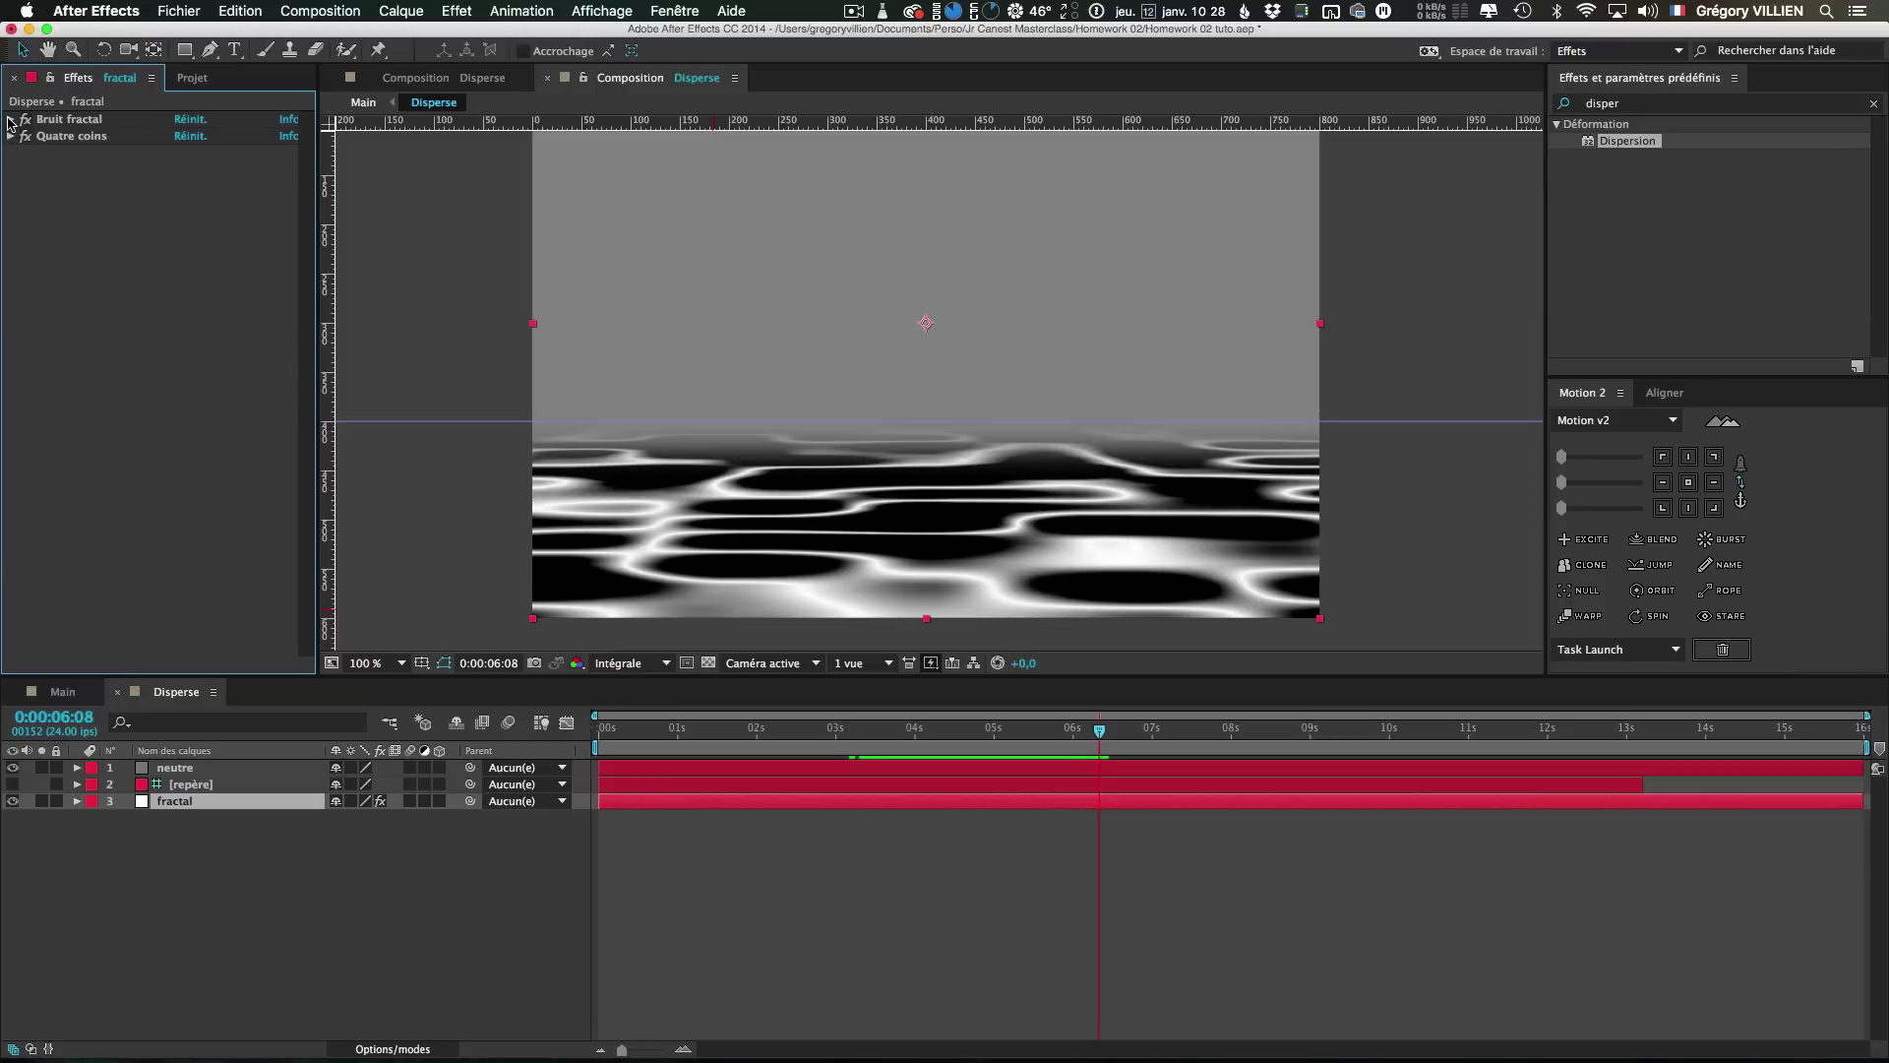
{"action": "left_click", "coordinate": [10, 119]}
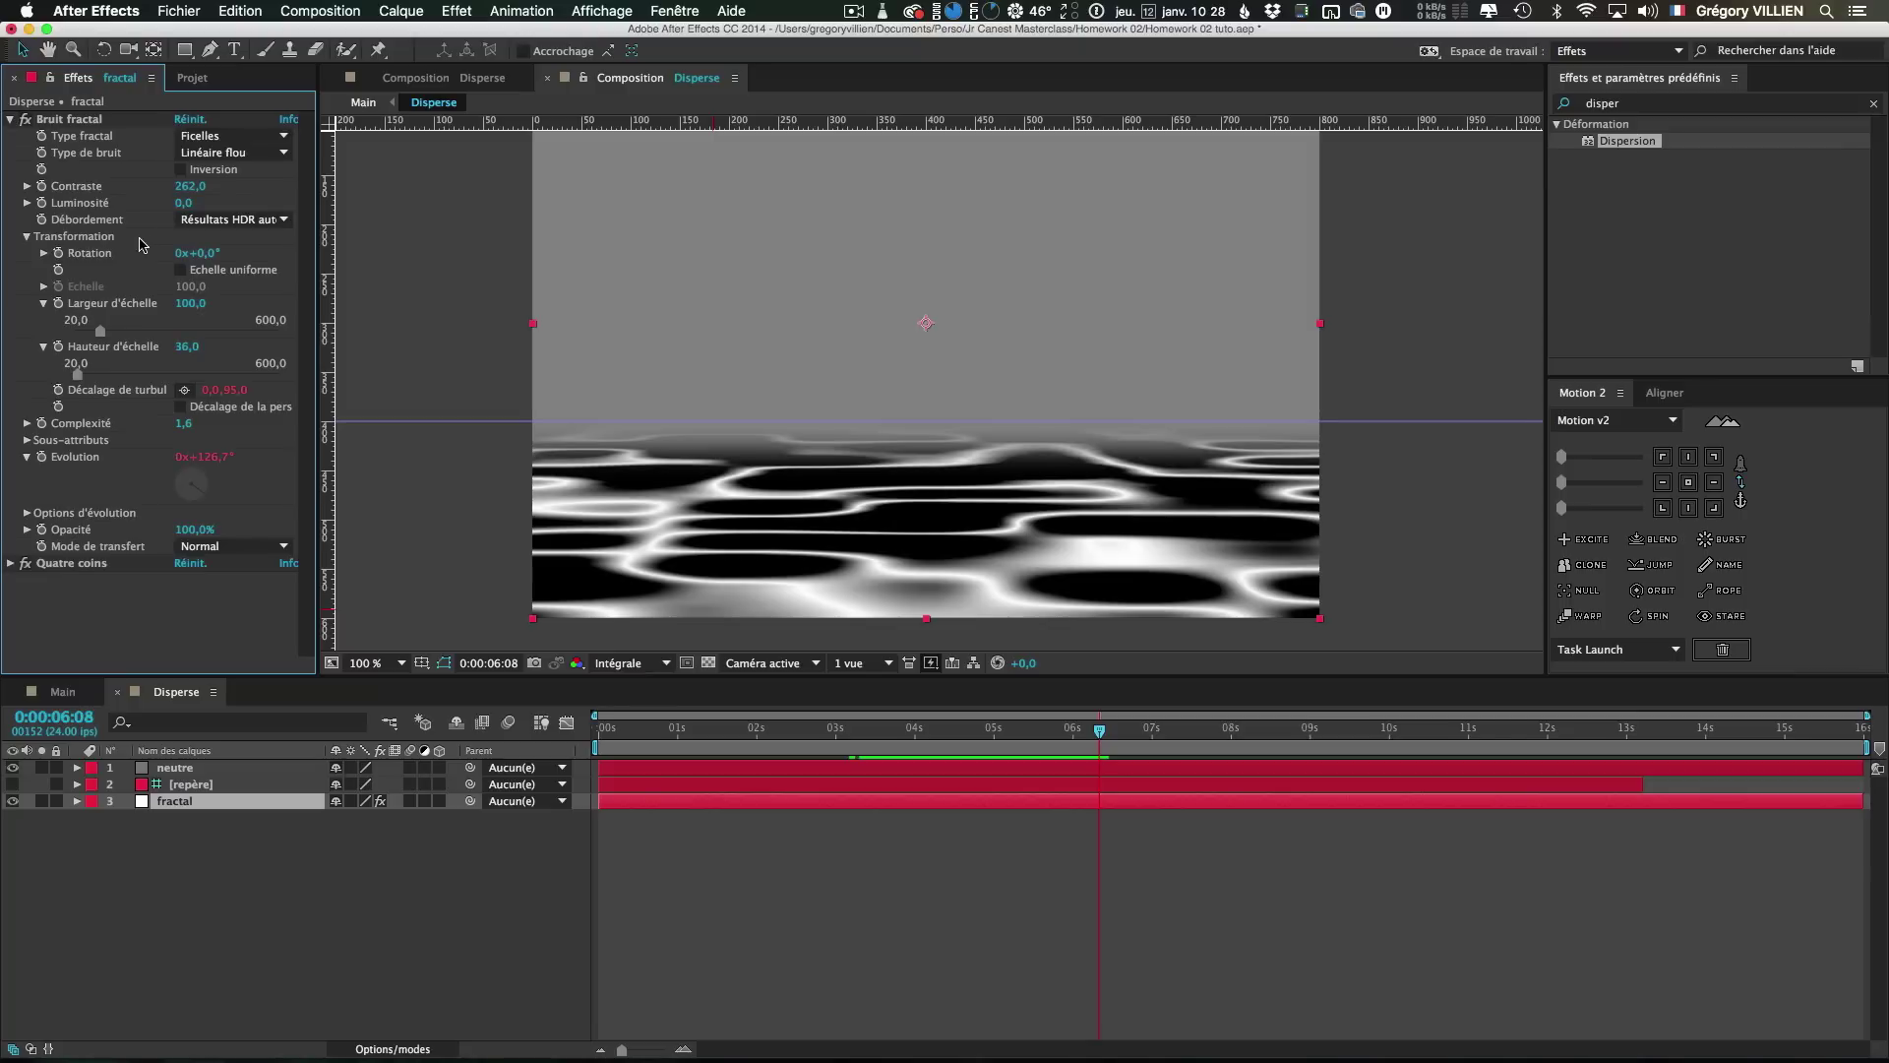
{"action": "left_click", "coordinate": [26, 237]}
{"action": "mouse_move", "coordinate": [180, 204]}
{"action": "left_mouse_down"}
{"action": "mouse_move", "coordinate": [212, 203]}
{"action": "mouse_move", "coordinate": [89, 200]}
{"action": "mouse_move", "coordinate": [197, 204]}
{"action": "mouse_move", "coordinate": [167, 205]}
{"action": "left_mouse_up"}
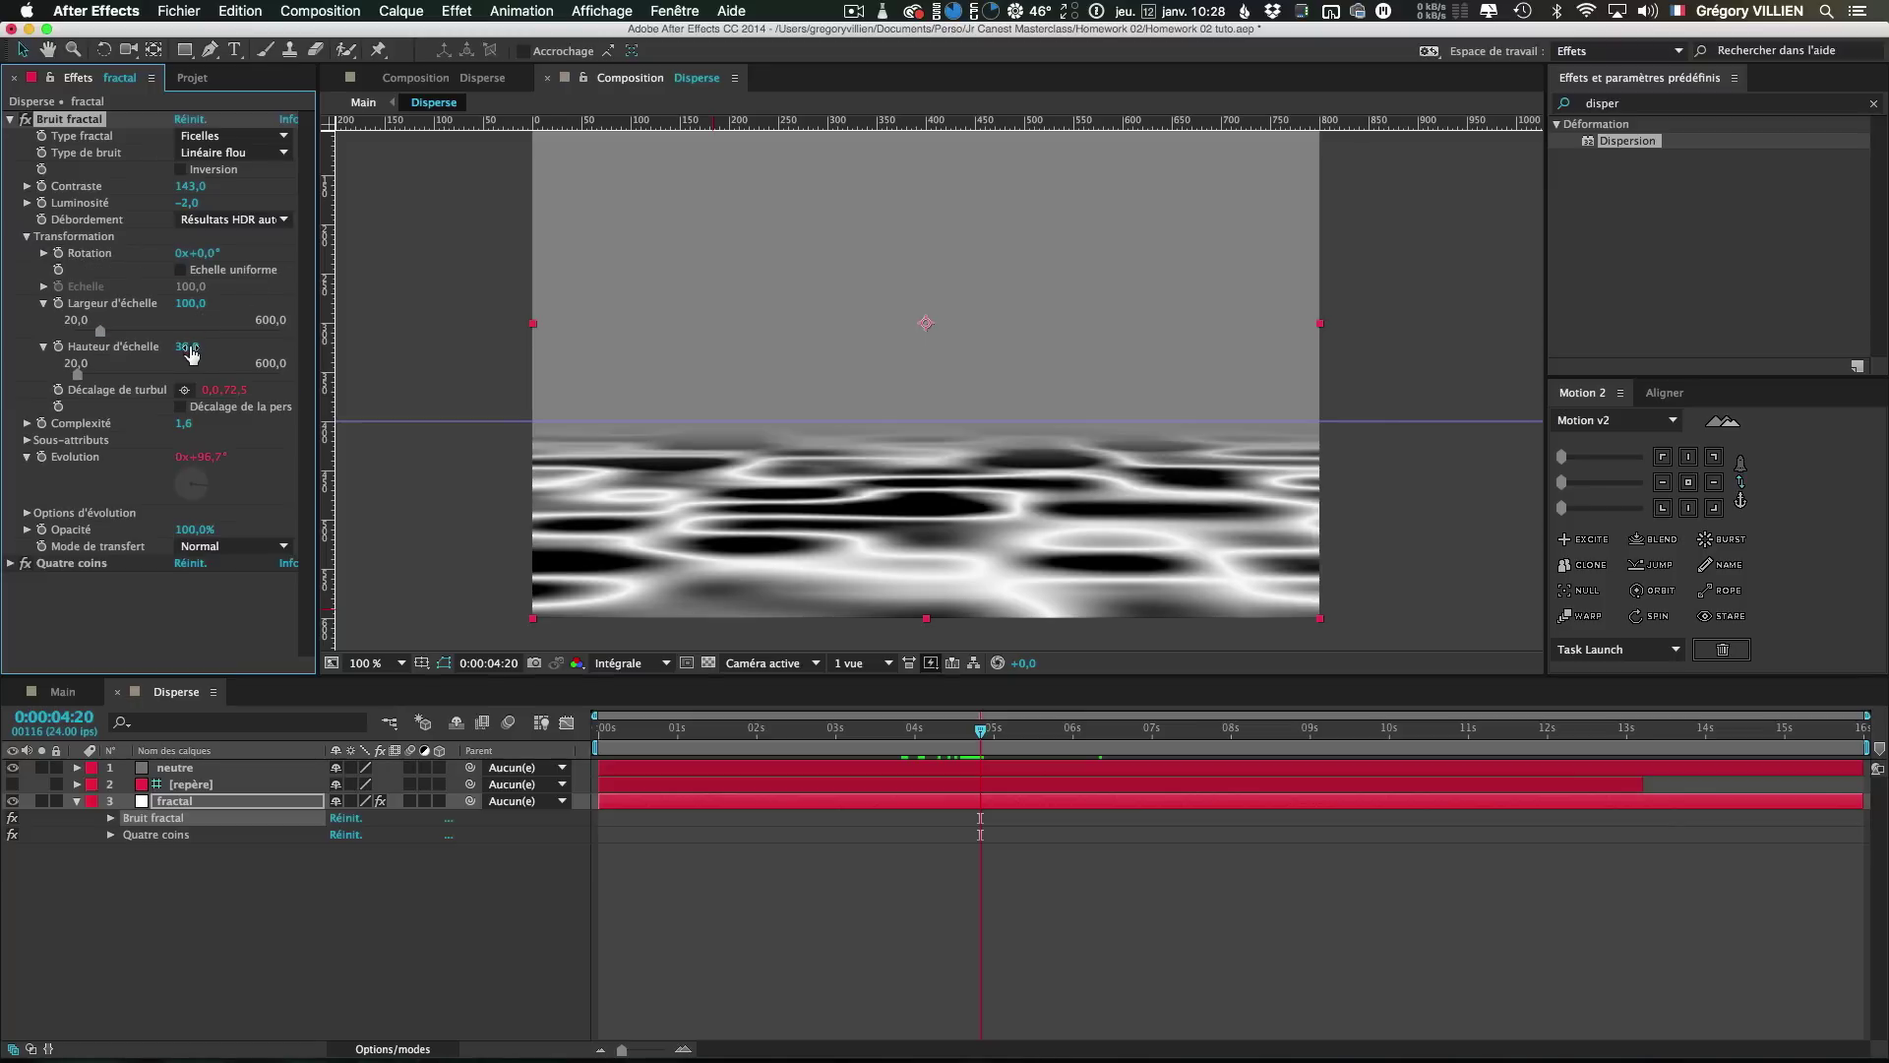
{"action": "mouse_move", "coordinate": [192, 350]}
{"action": "left_mouse_down"}
{"action": "mouse_move", "coordinate": [230, 351]}
{"action": "mouse_move", "coordinate": [204, 353]}
{"action": "left_mouse_up"}
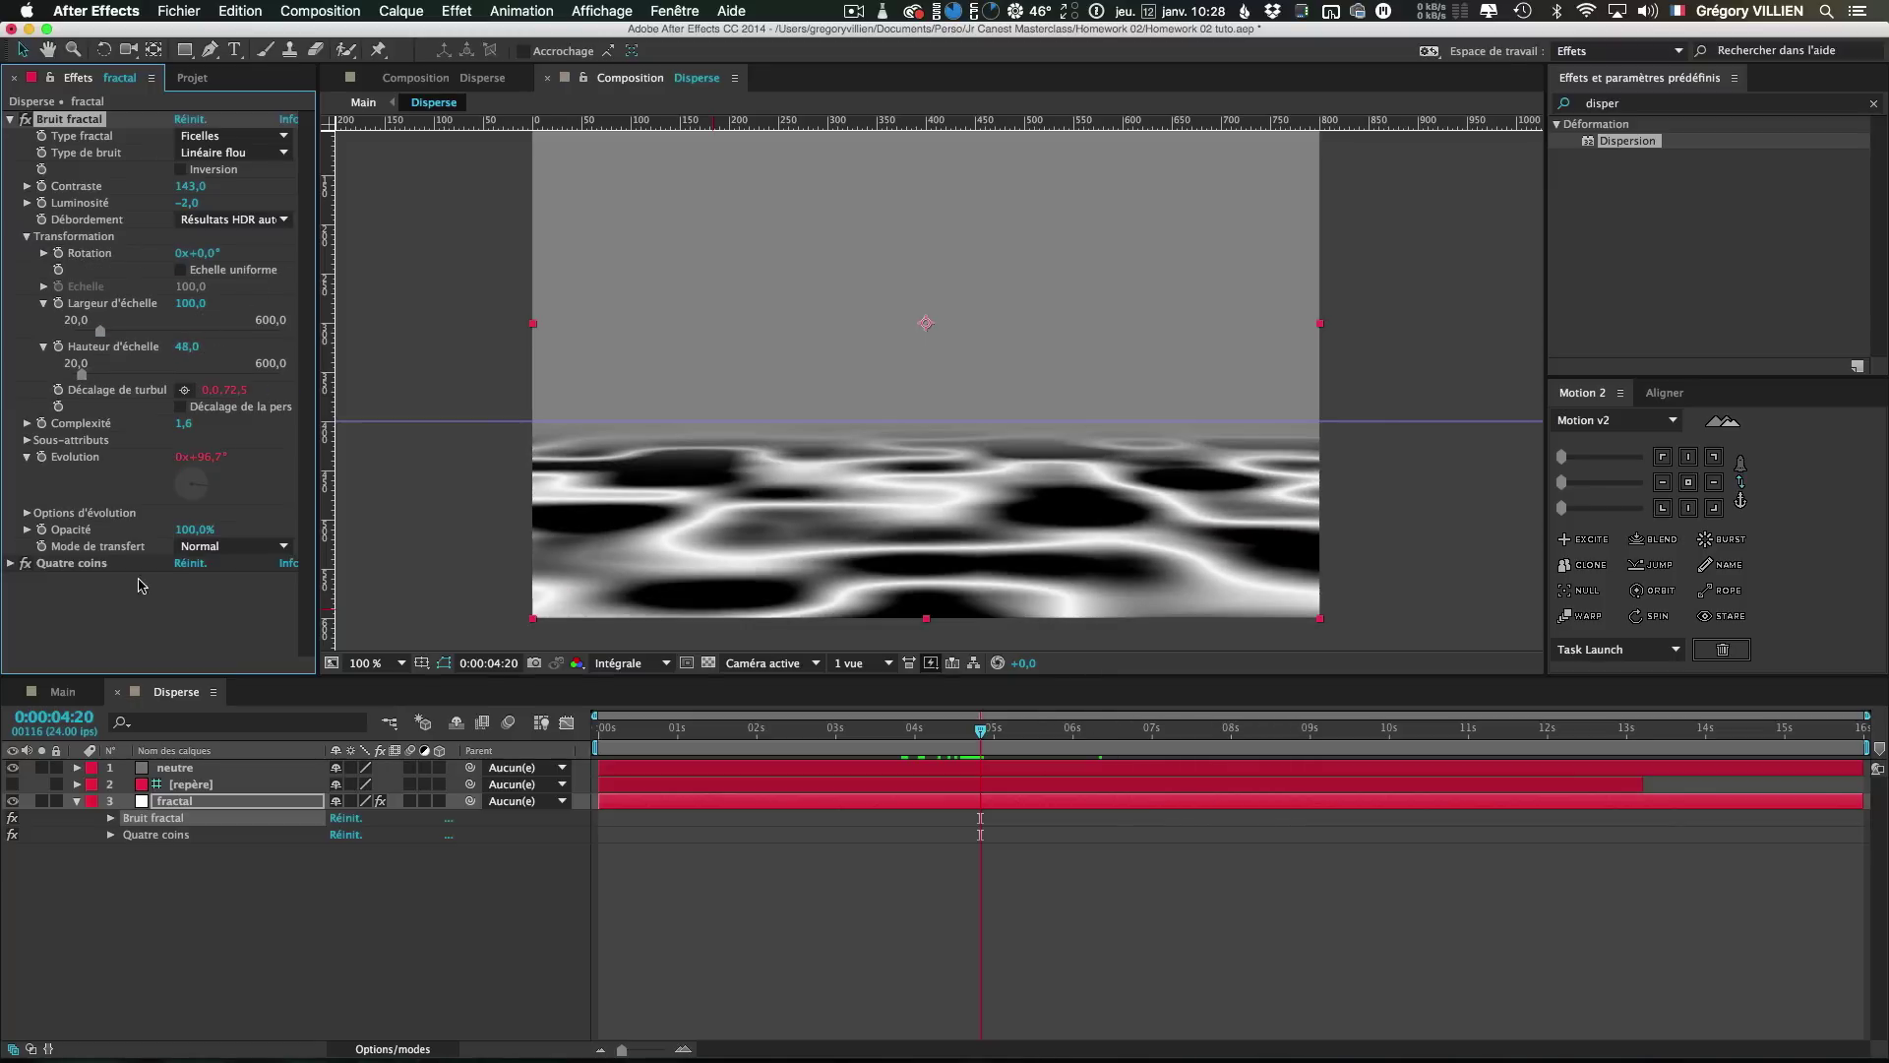
In the Main composition at 0:00:05:15, collapse the Sun reverse and Animations reverse layers and give both the Bleu label
{"action": "left_click", "coordinate": [63, 692]}
{"action": "left_click_drag", "start_coordinate": [1063, 731], "coordinate": [1136, 751]}
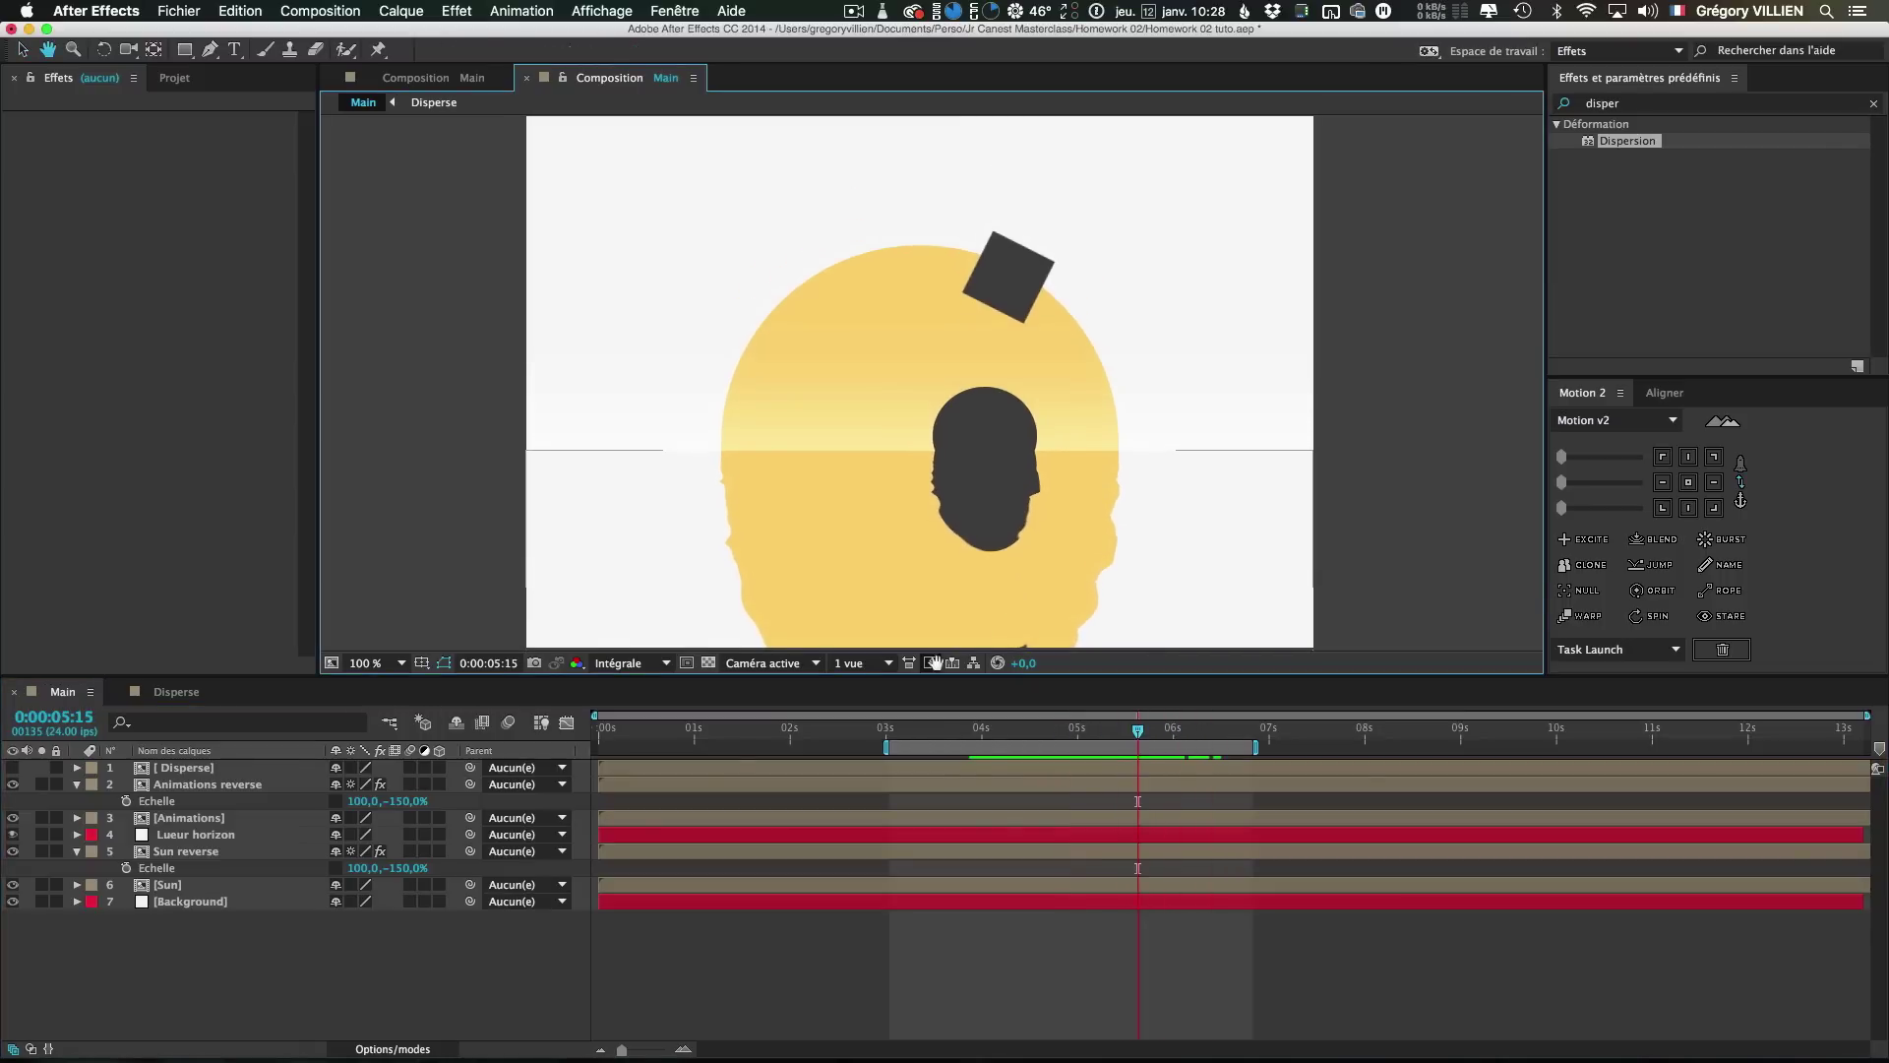
{"action": "left_click", "coordinate": [76, 851]}
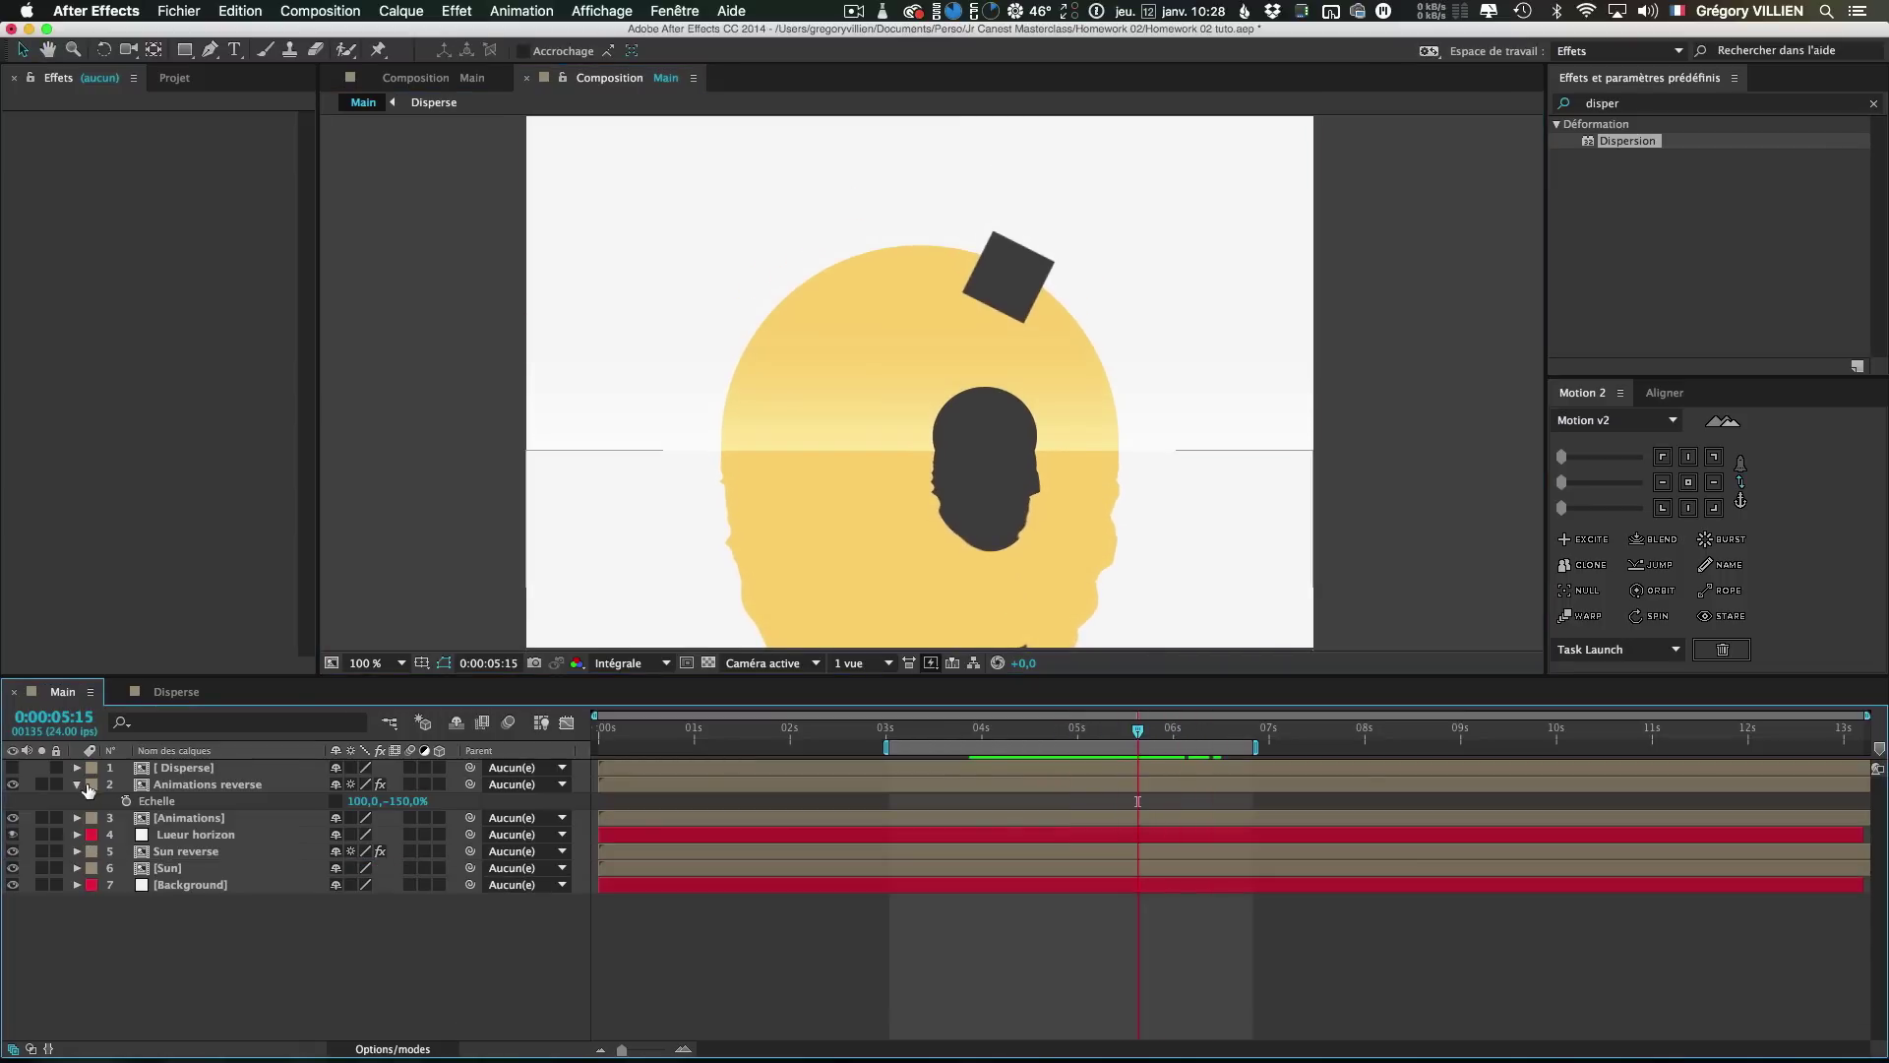
{"action": "left_click", "coordinate": [189, 785]}
{"action": "left_click", "coordinate": [76, 784]}
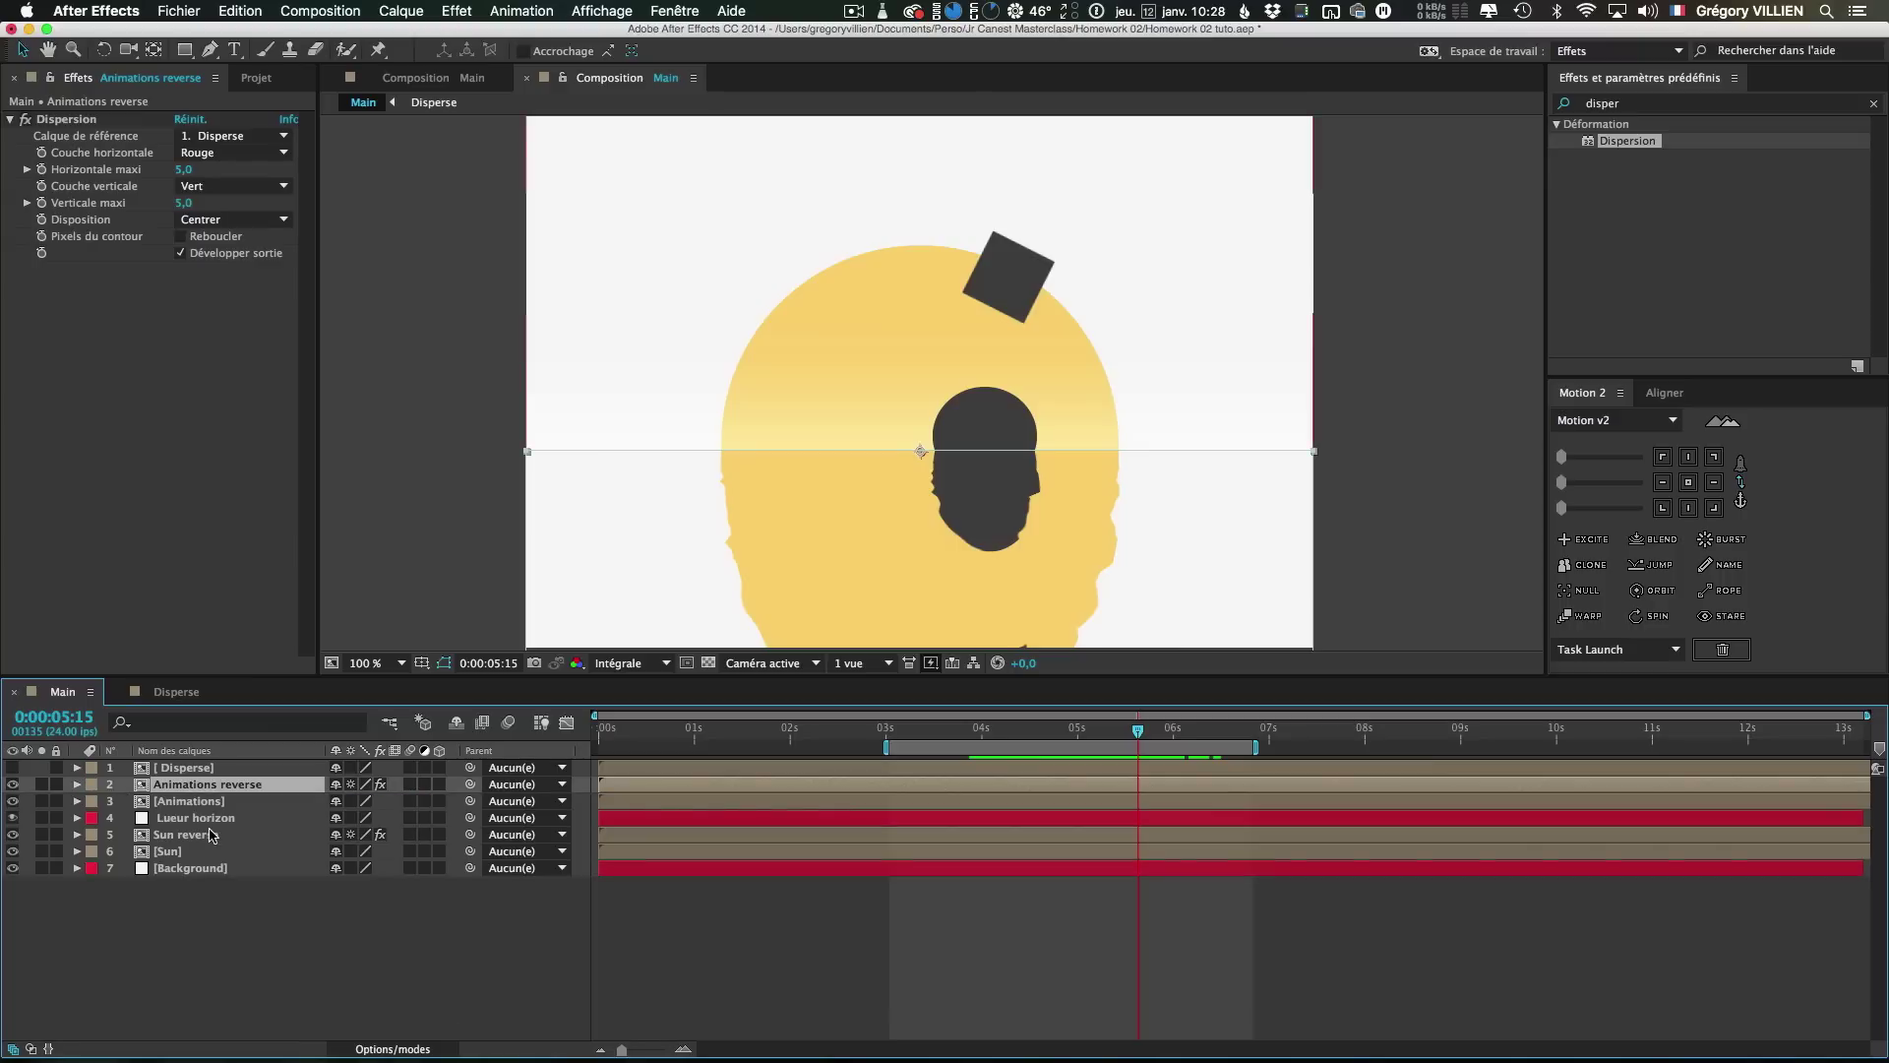
{"action": "left_click", "coordinate": [91, 835]}
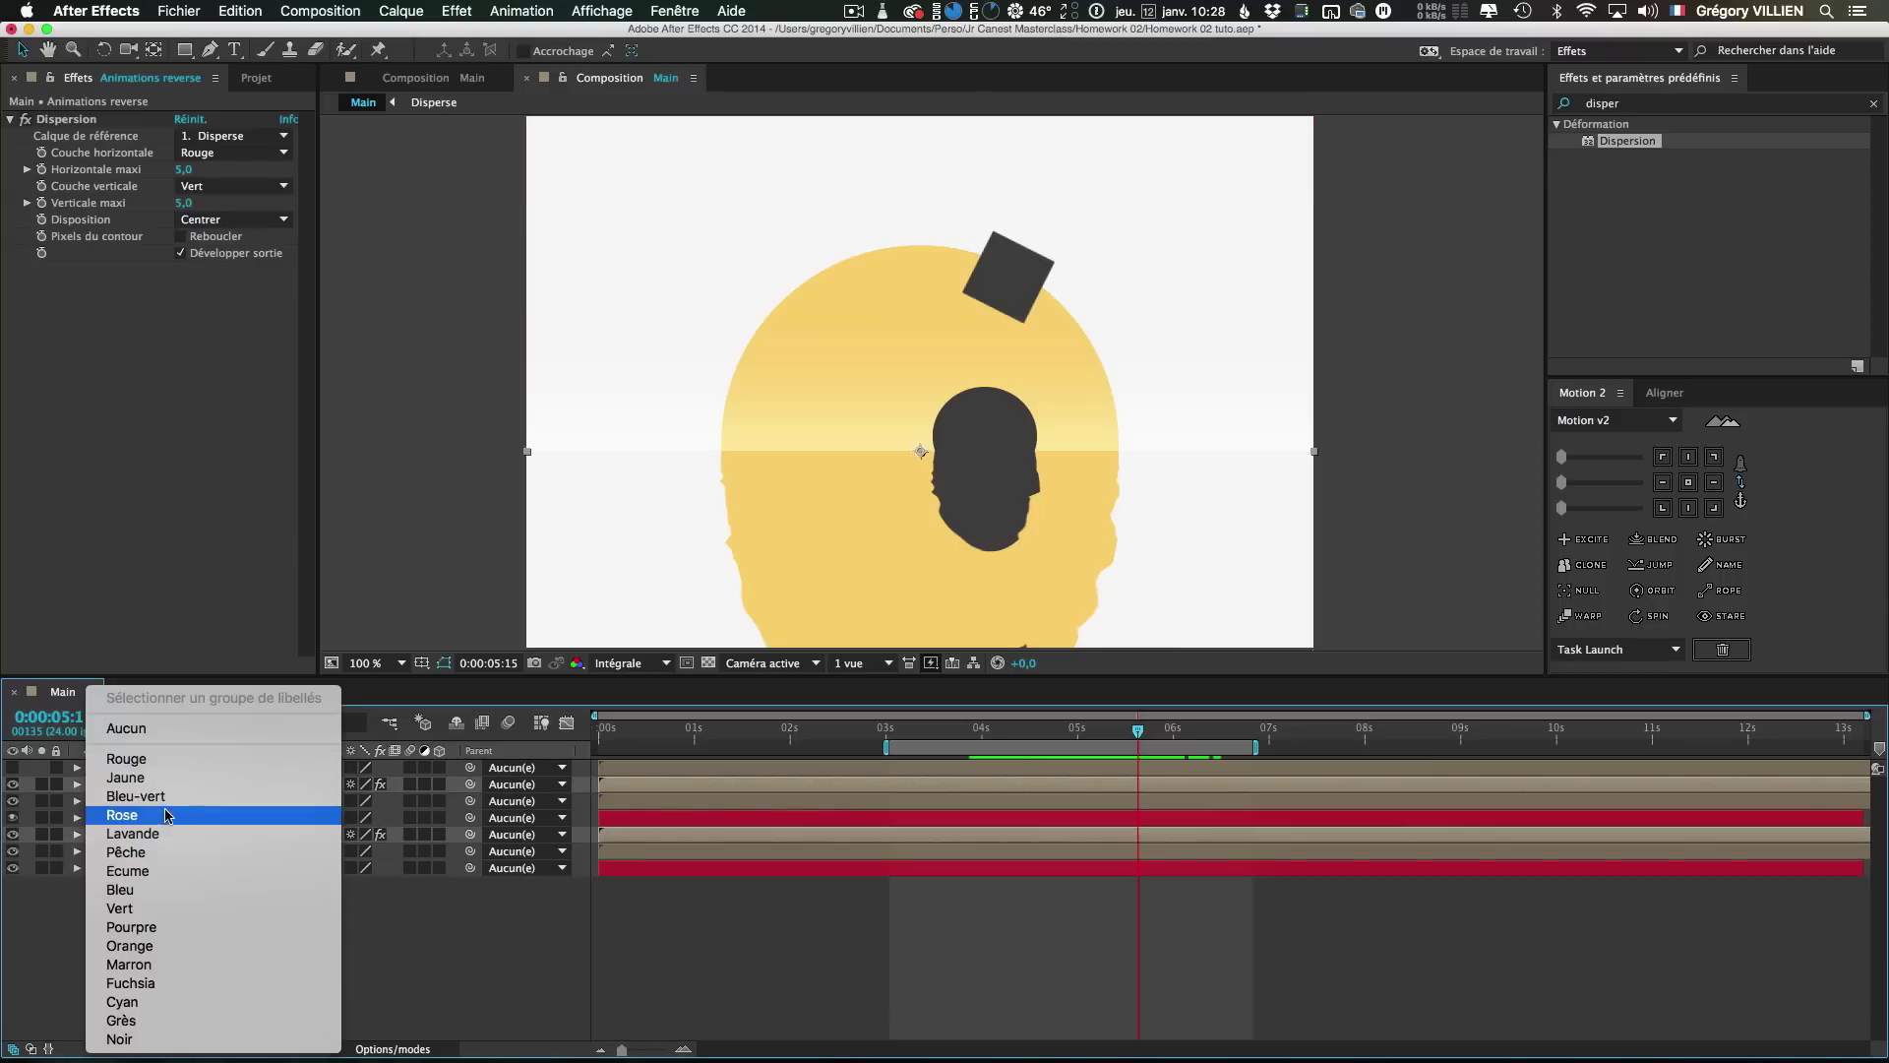
{"action": "left_click", "coordinate": [178, 889]}
Apply the Remplir effect to the Animations reverse layer and set its fill colour to a muted blue
{"action": "left_click", "coordinate": [234, 785]}
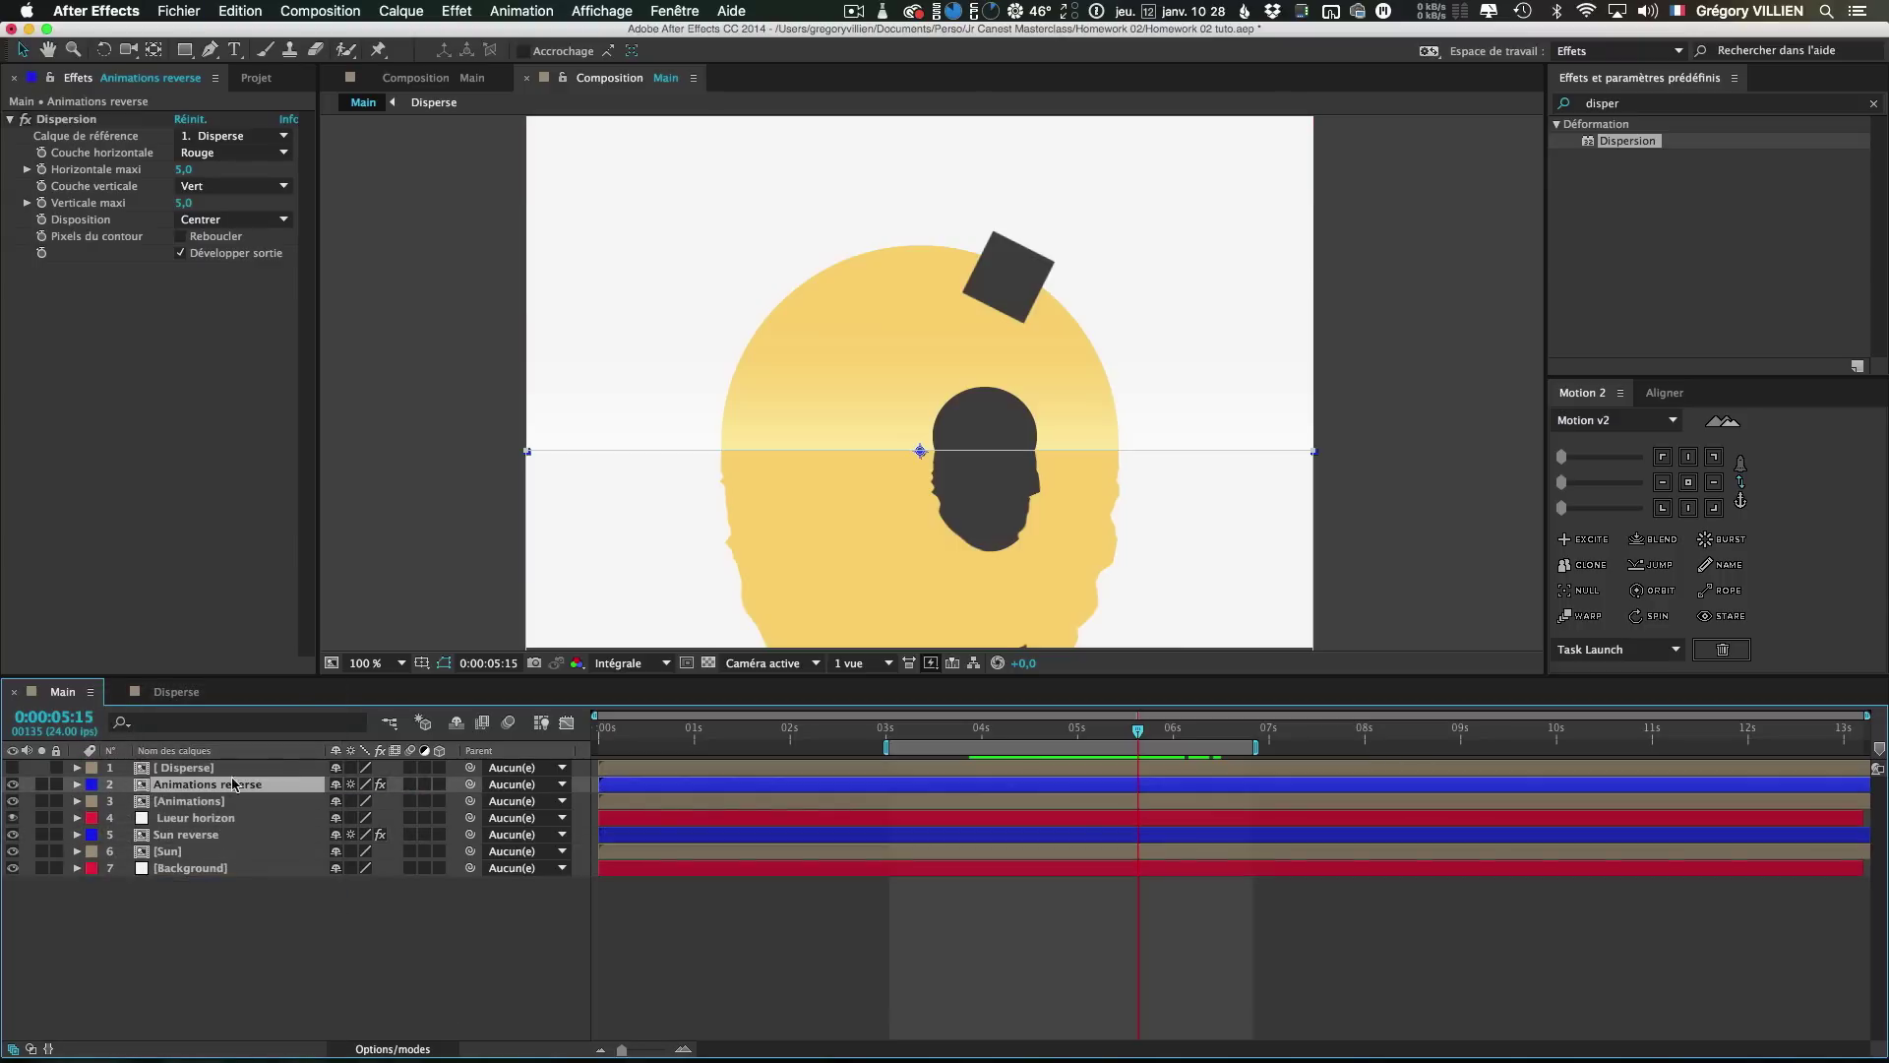
{"action": "left_click", "coordinate": [1670, 103]}
{"action": "type", "text": "remplir"}
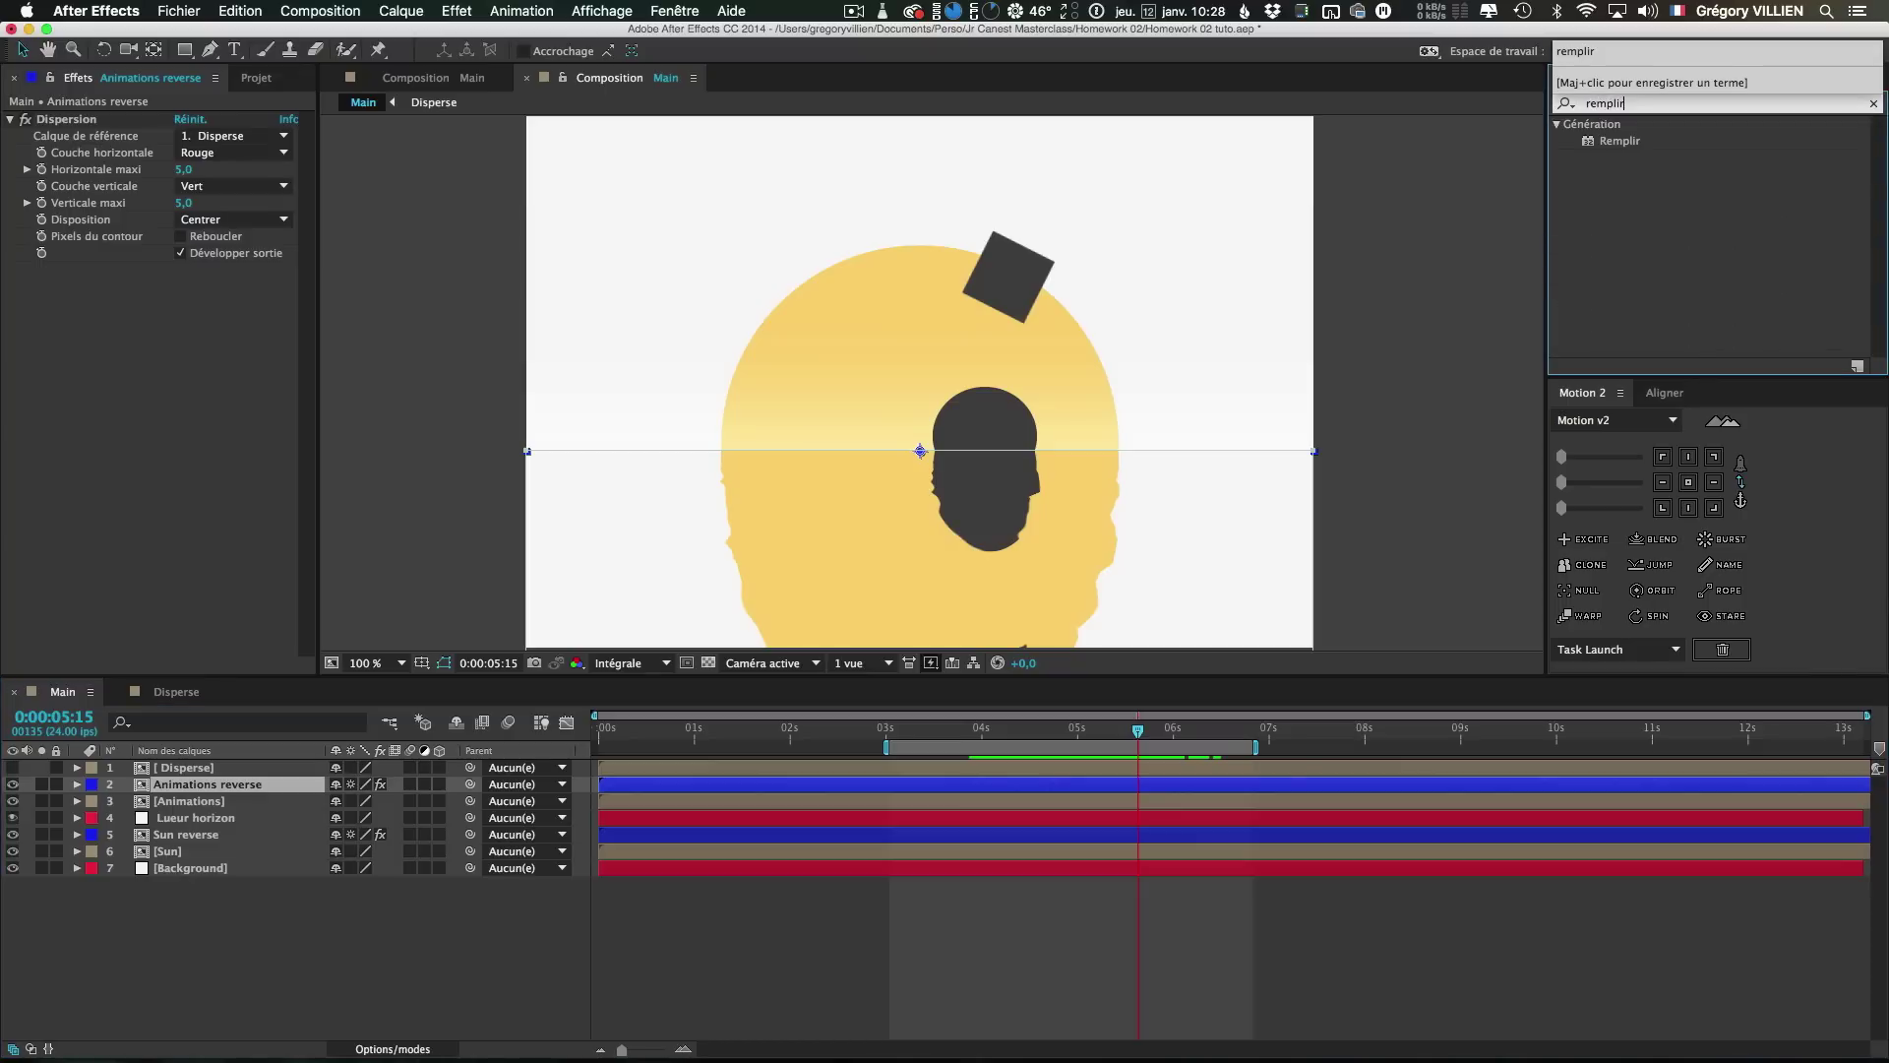
{"action": "double_click", "coordinate": [1624, 140]}
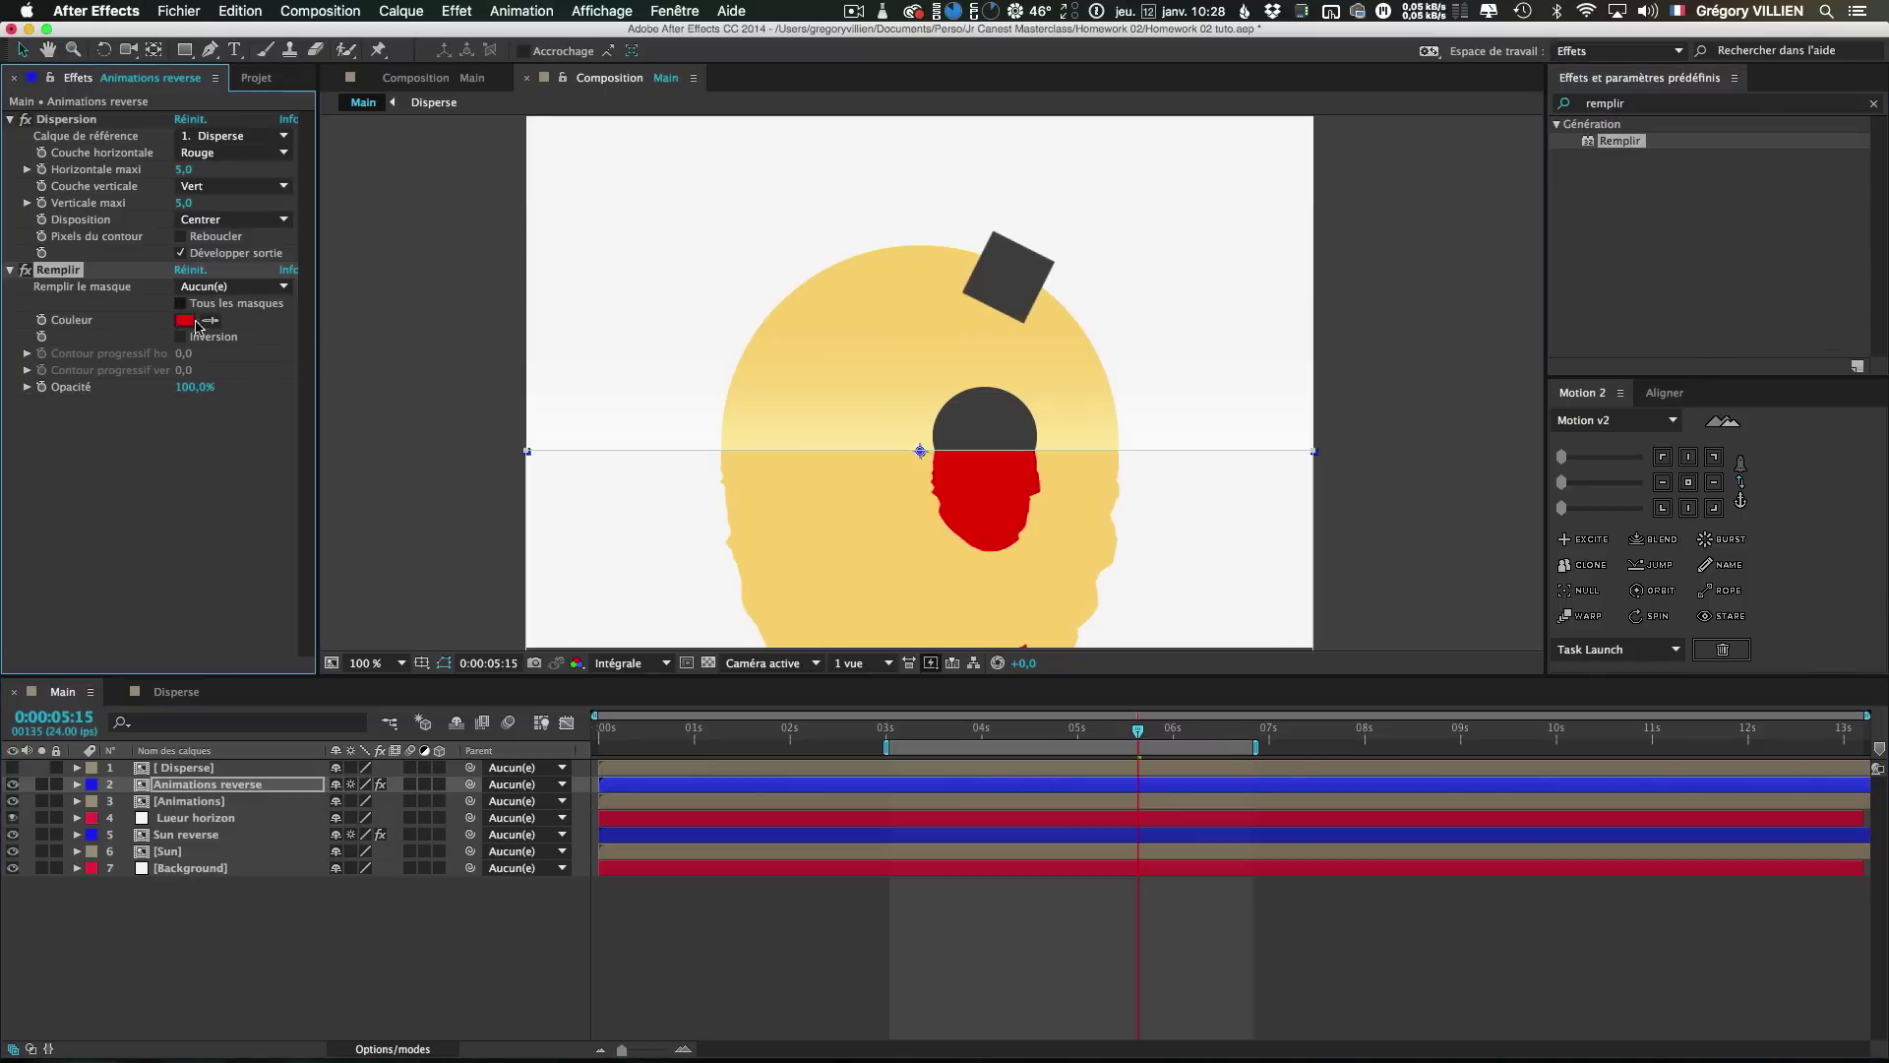
{"action": "left_click", "coordinate": [185, 319]}
{"action": "mouse_move", "coordinate": [610, 336]}
{"action": "left_mouse_down"}
{"action": "mouse_move", "coordinate": [614, 285]}
{"action": "mouse_move", "coordinate": [620, 320]}
{"action": "left_mouse_up"}
{"action": "left_click_drag", "start_coordinate": [552, 257], "coordinate": [608, 244]}
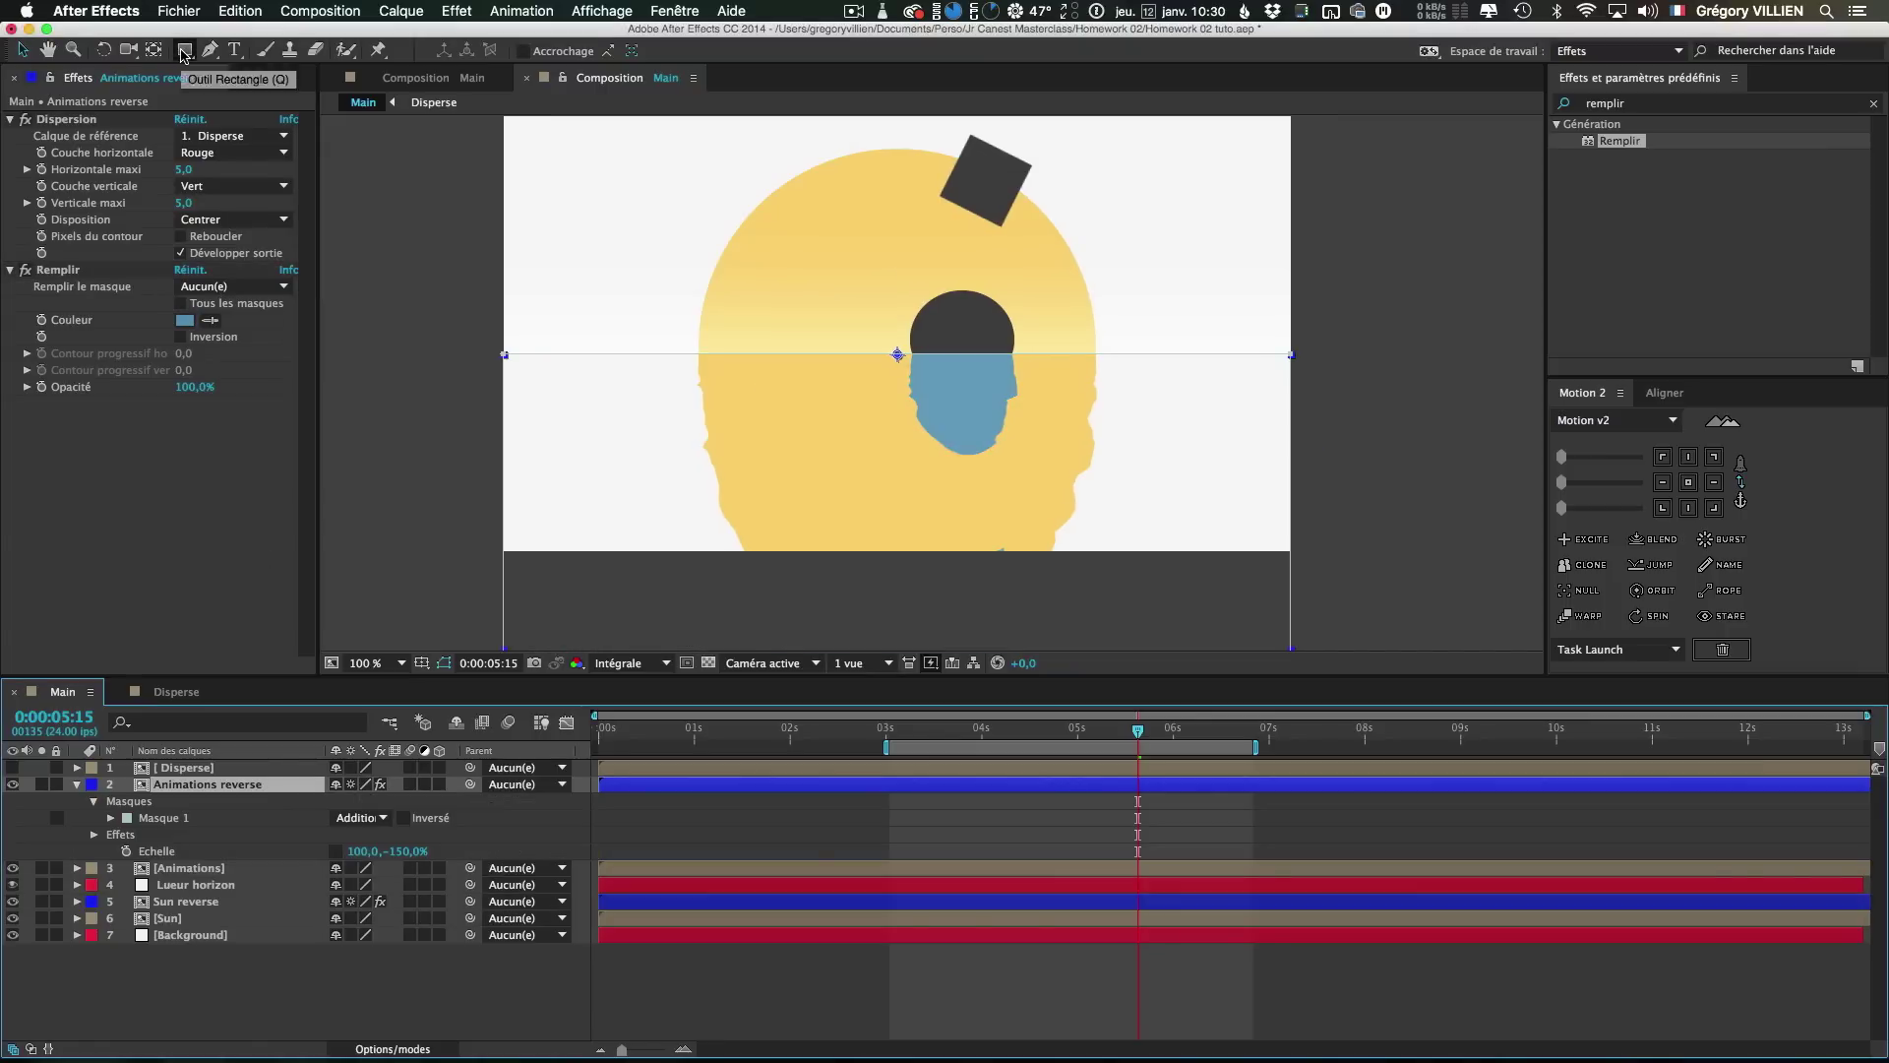
Add a second full-layer rectangular mask to Animations reverse and change its outline colour to red
{"action": "double_click", "coordinate": [182, 50]}
{"action": "scroll", "coordinate": [761, 358], "scroll_direction": "down", "scroll_amount": 2}
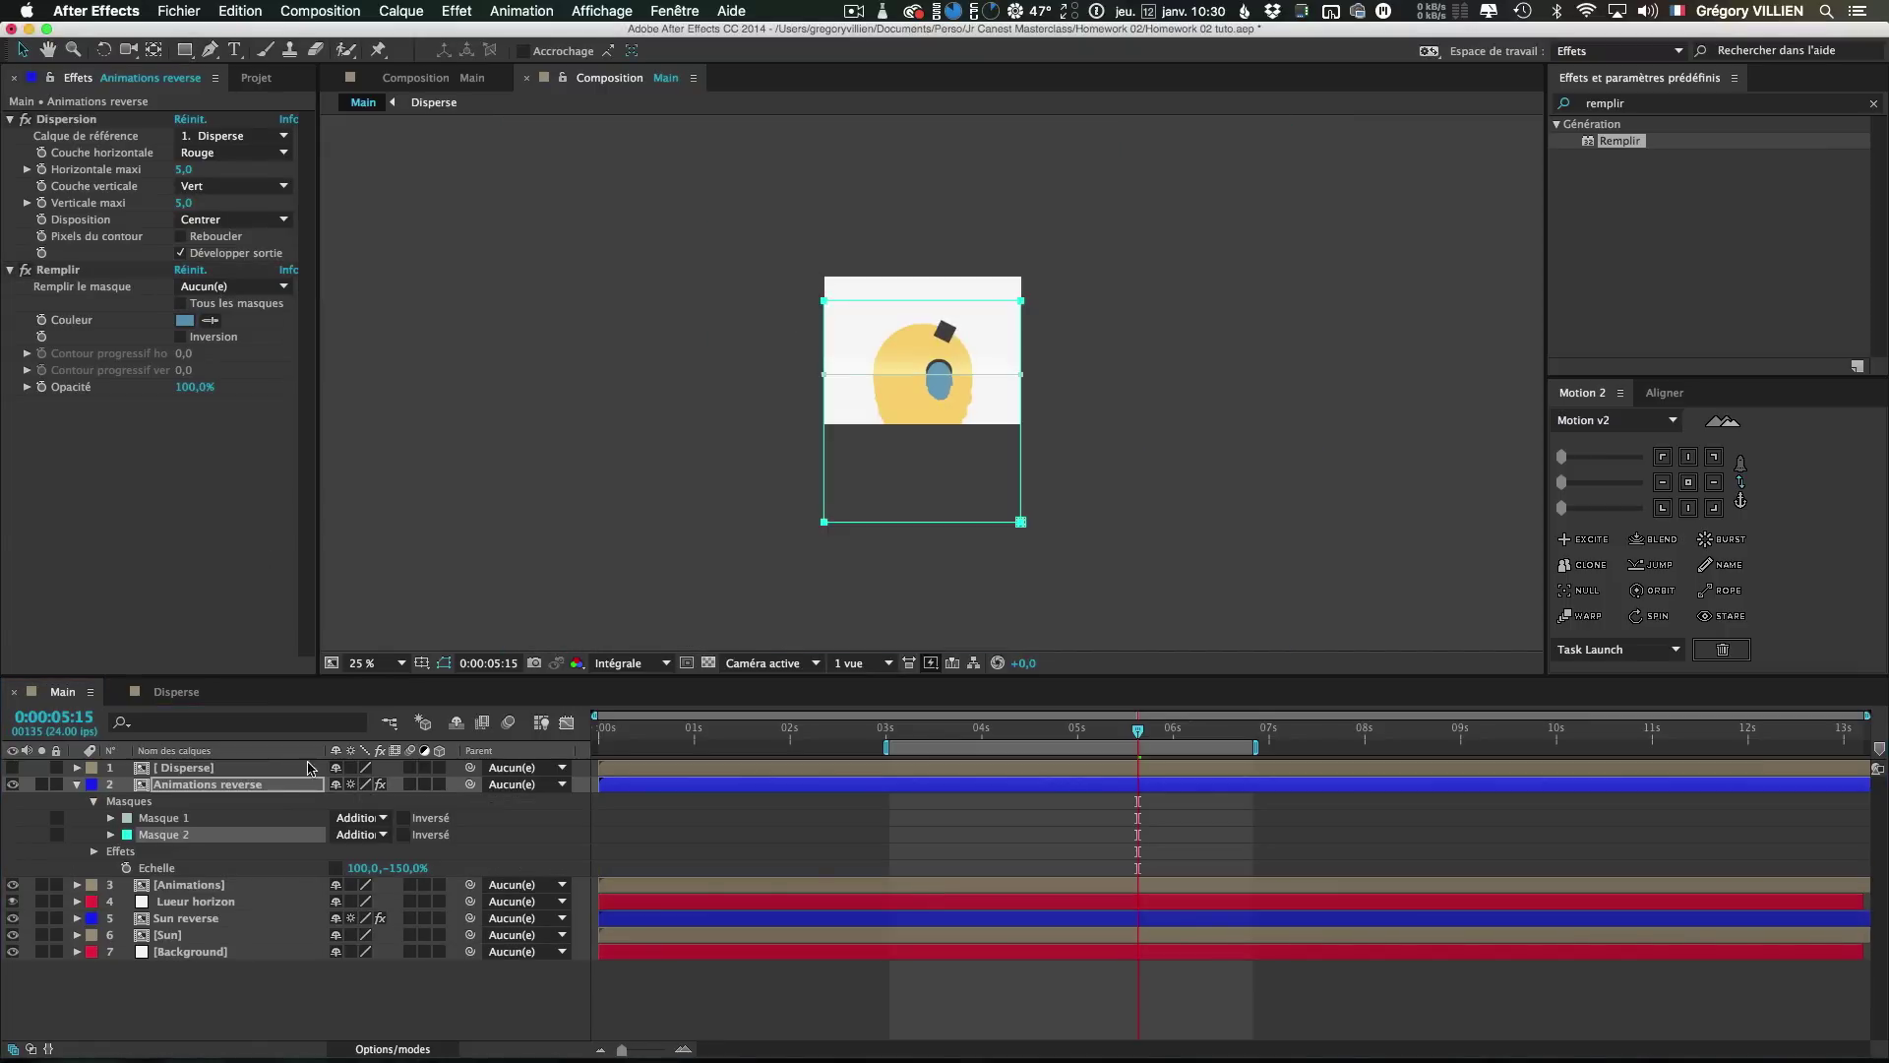
{"action": "left_click", "coordinate": [127, 834]}
{"action": "left_click_drag", "start_coordinate": [610, 408], "coordinate": [610, 437]}
{"action": "left_click", "coordinate": [789, 203]}
{"action": "scroll", "coordinate": [948, 375], "scroll_direction": "up", "scroll_amount": 2}
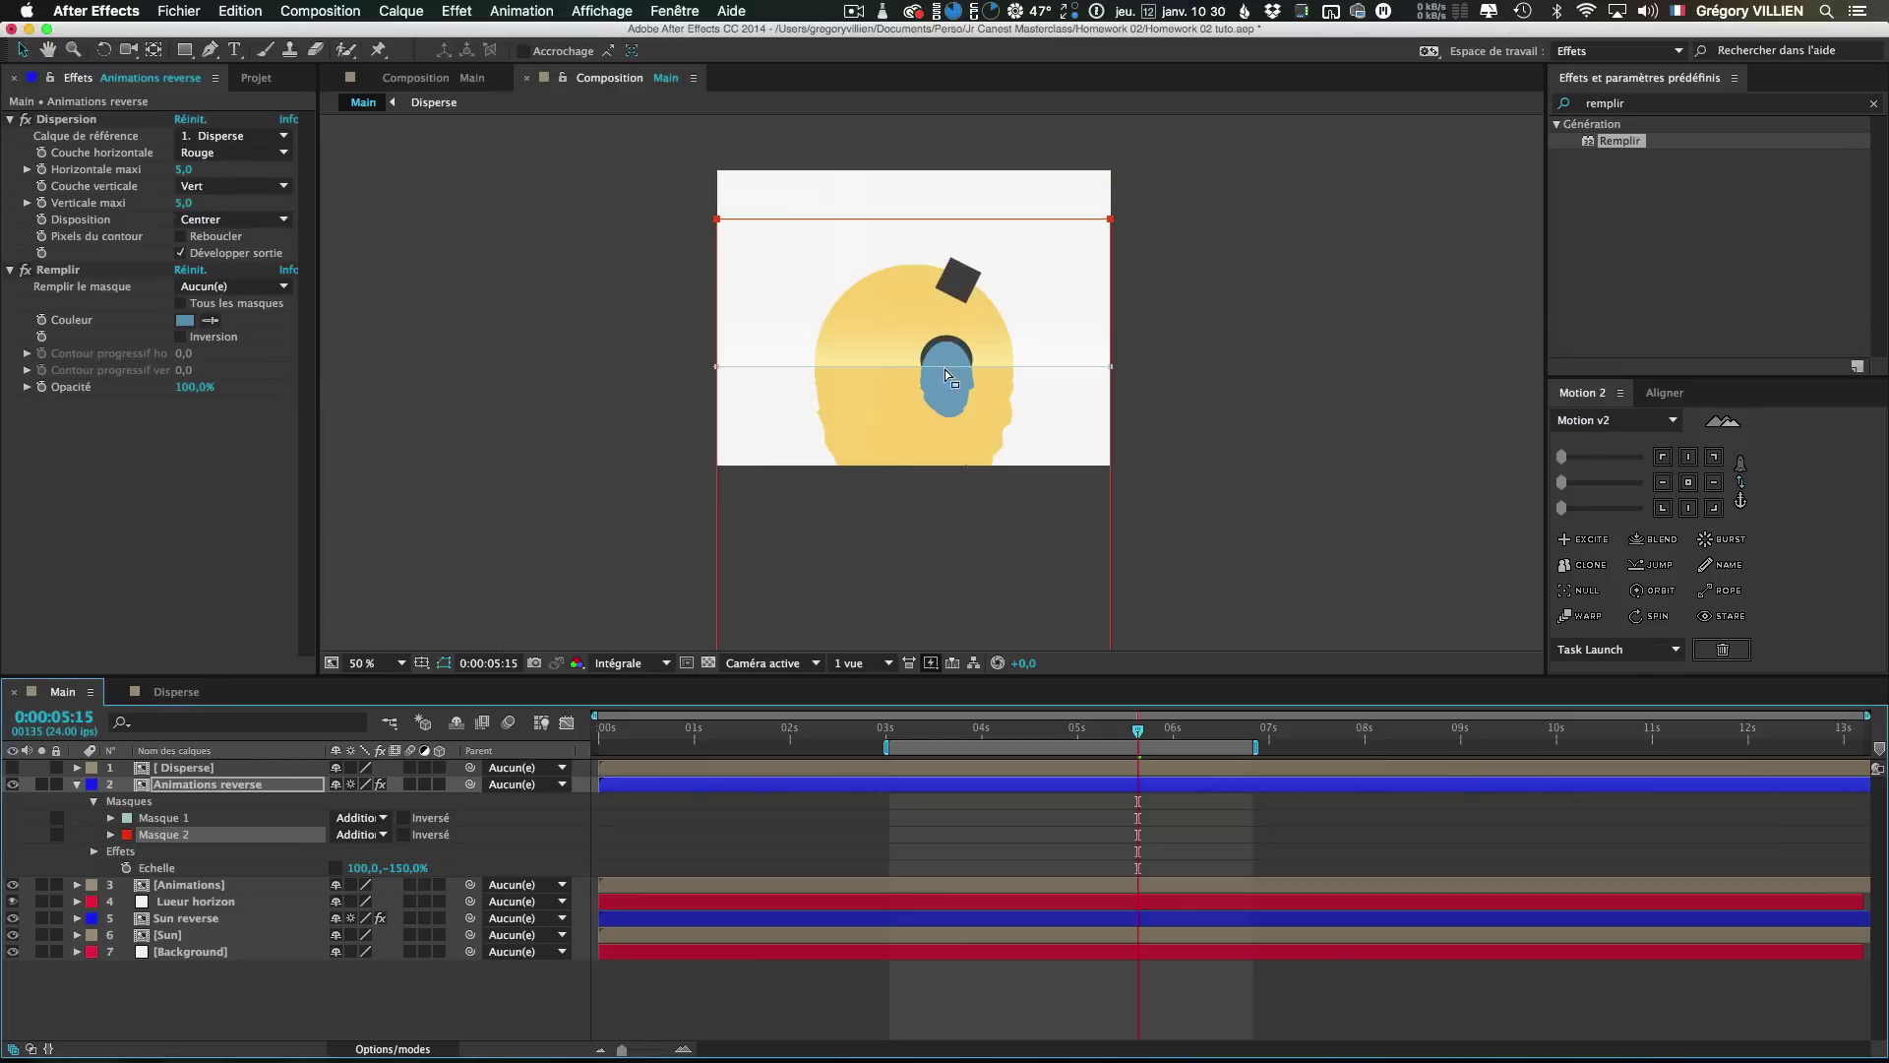
Lower Masque 2 until its upper edge crosses the reflected head below the horizon, and set its mode to Soustraction
{"action": "double_click", "coordinate": [718, 220]}
{"action": "left_click_drag", "start_coordinate": [914, 219], "coordinate": [954, 399]}
{"action": "scroll", "coordinate": [952, 414], "scroll_direction": "up", "scroll_amount": 2}
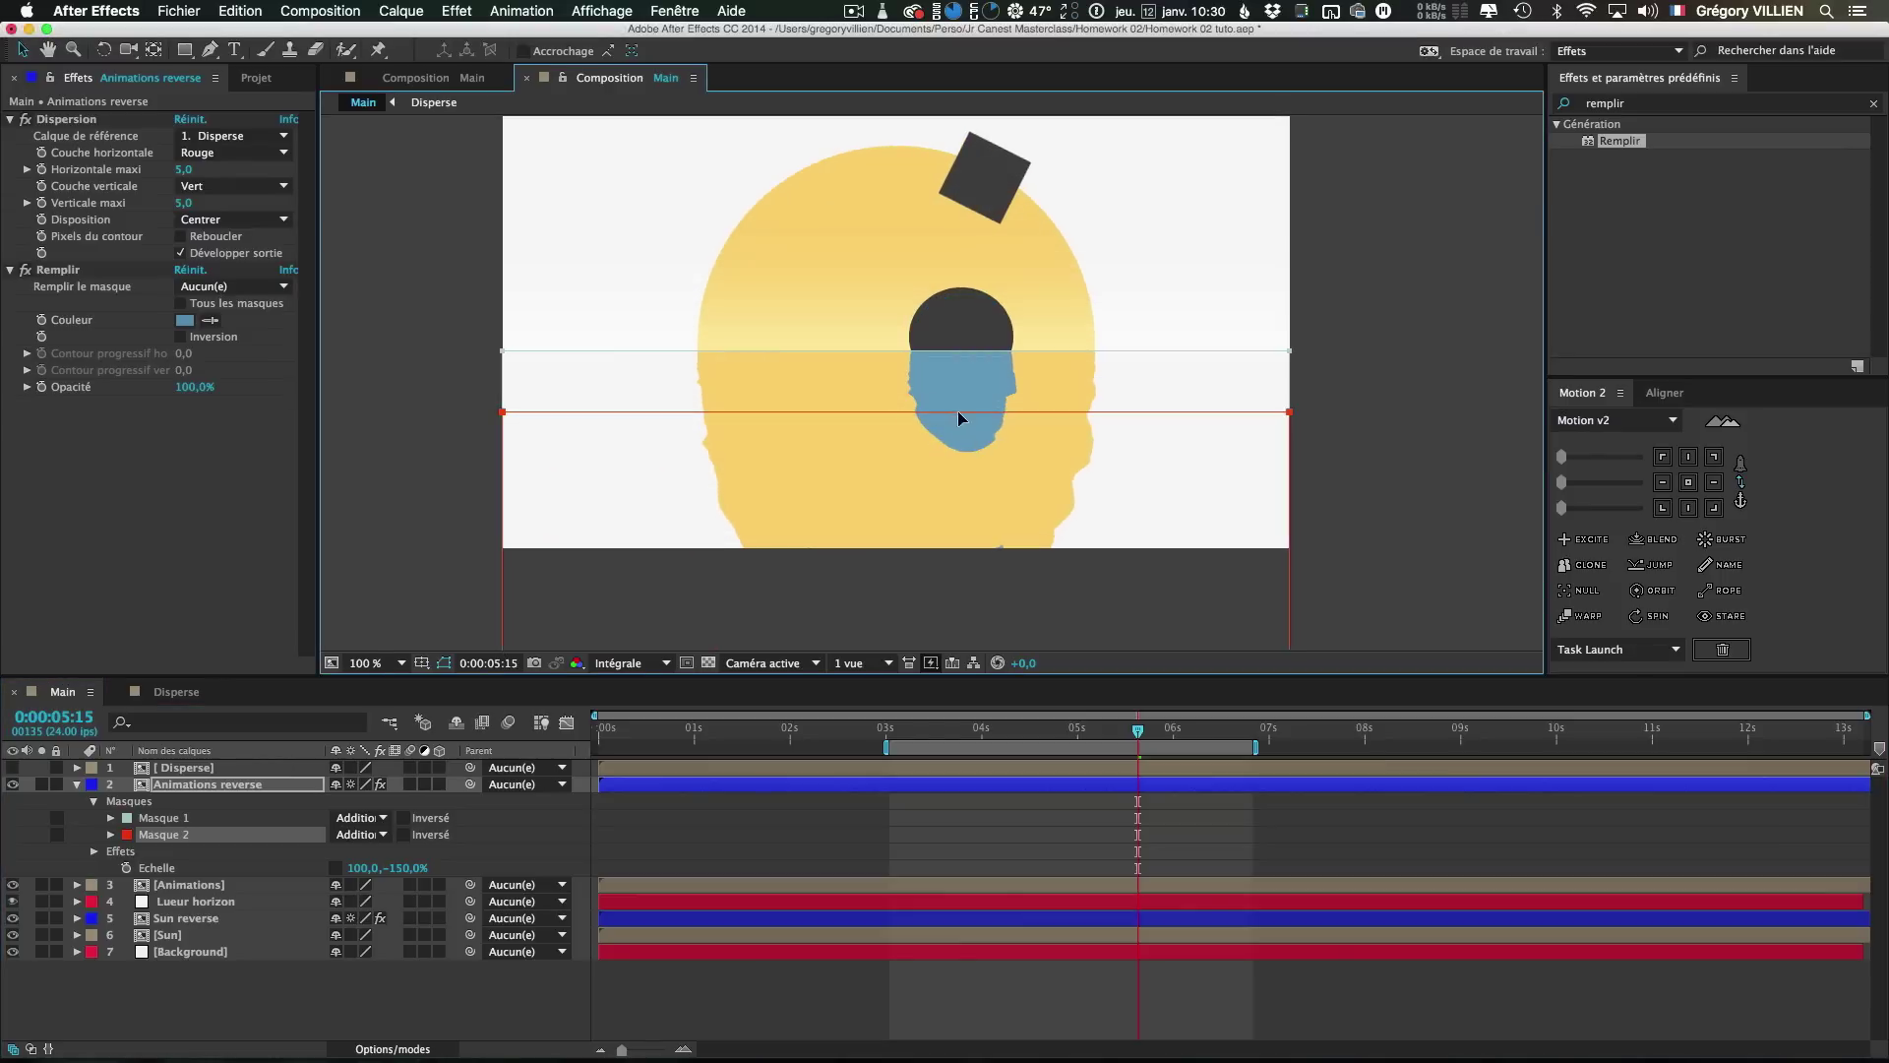
{"action": "left_click", "coordinate": [376, 834]}
{"action": "left_click", "coordinate": [388, 891]}
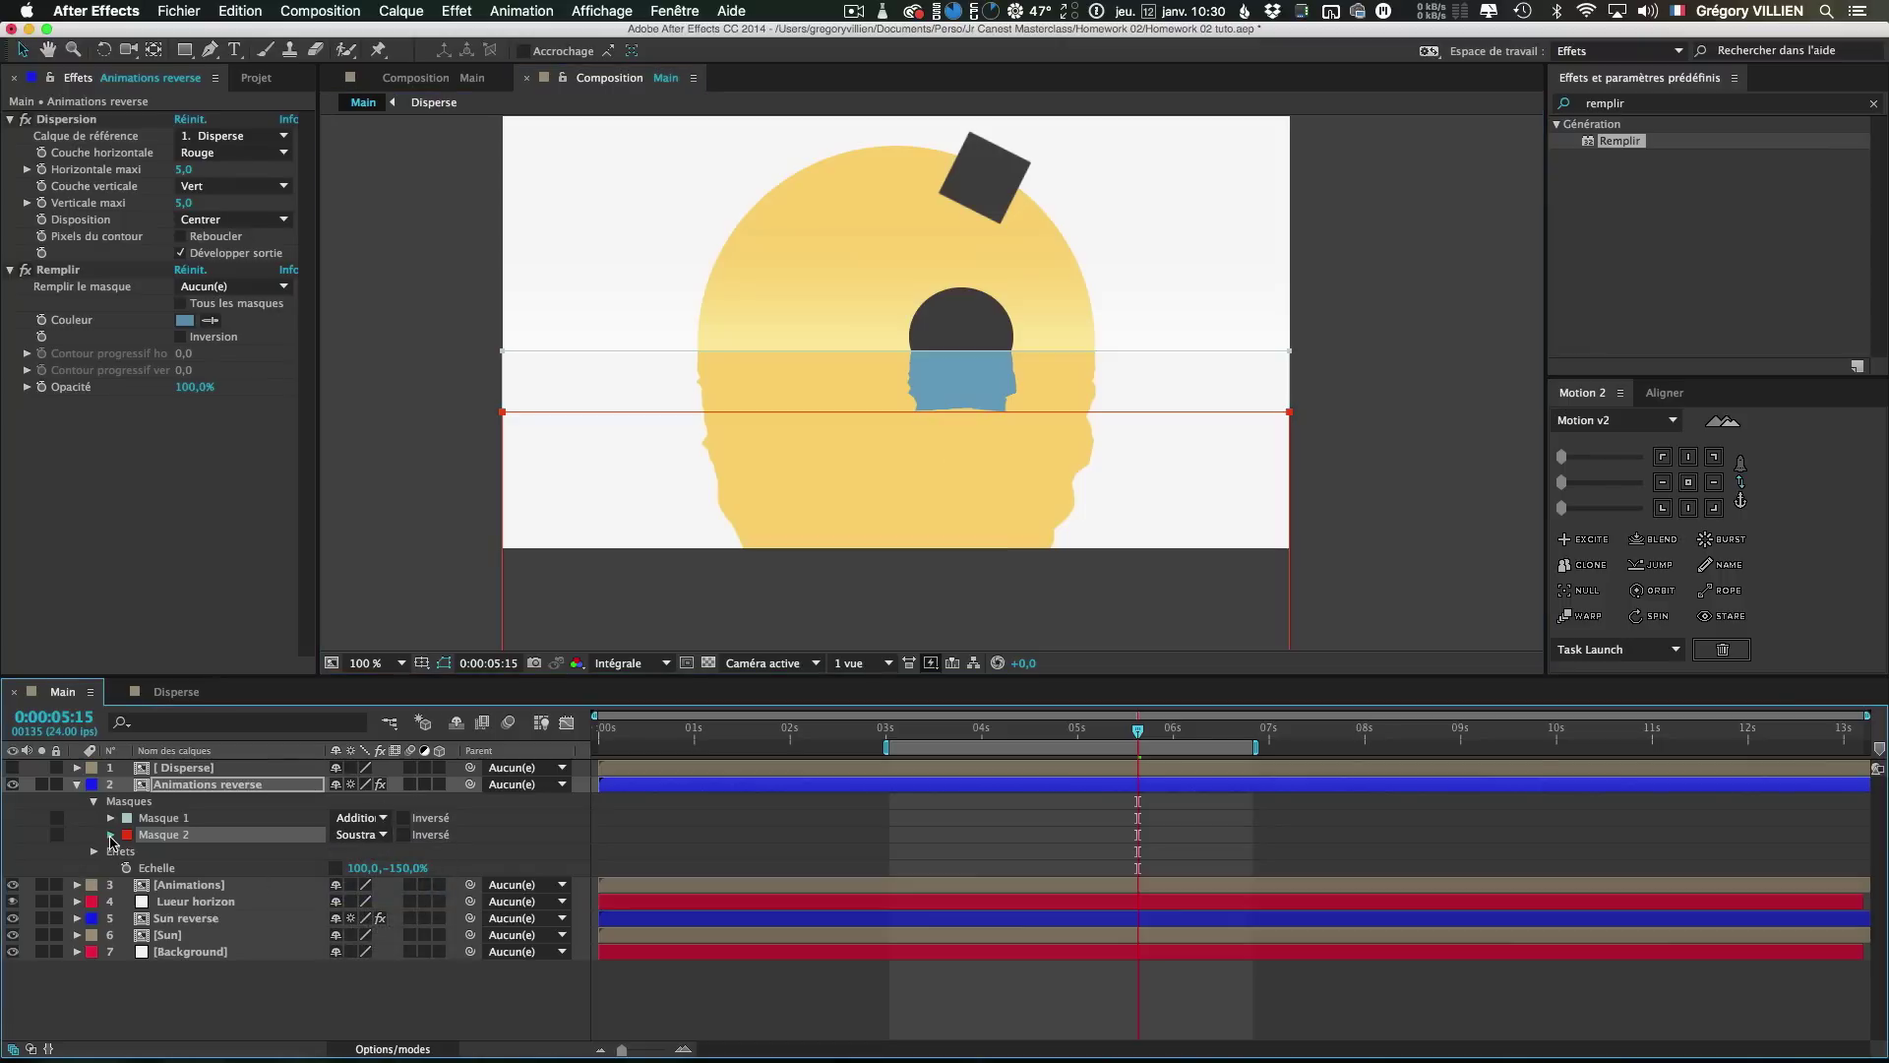
Feather Masque 2 vertically only, with a Contour progressif of 0,0 by 100,0 pixels, and shift the mask lower over the reflected head
{"action": "left_click", "coordinate": [110, 835]}
{"action": "left_click_drag", "start_coordinate": [377, 869], "coordinate": [470, 869]}
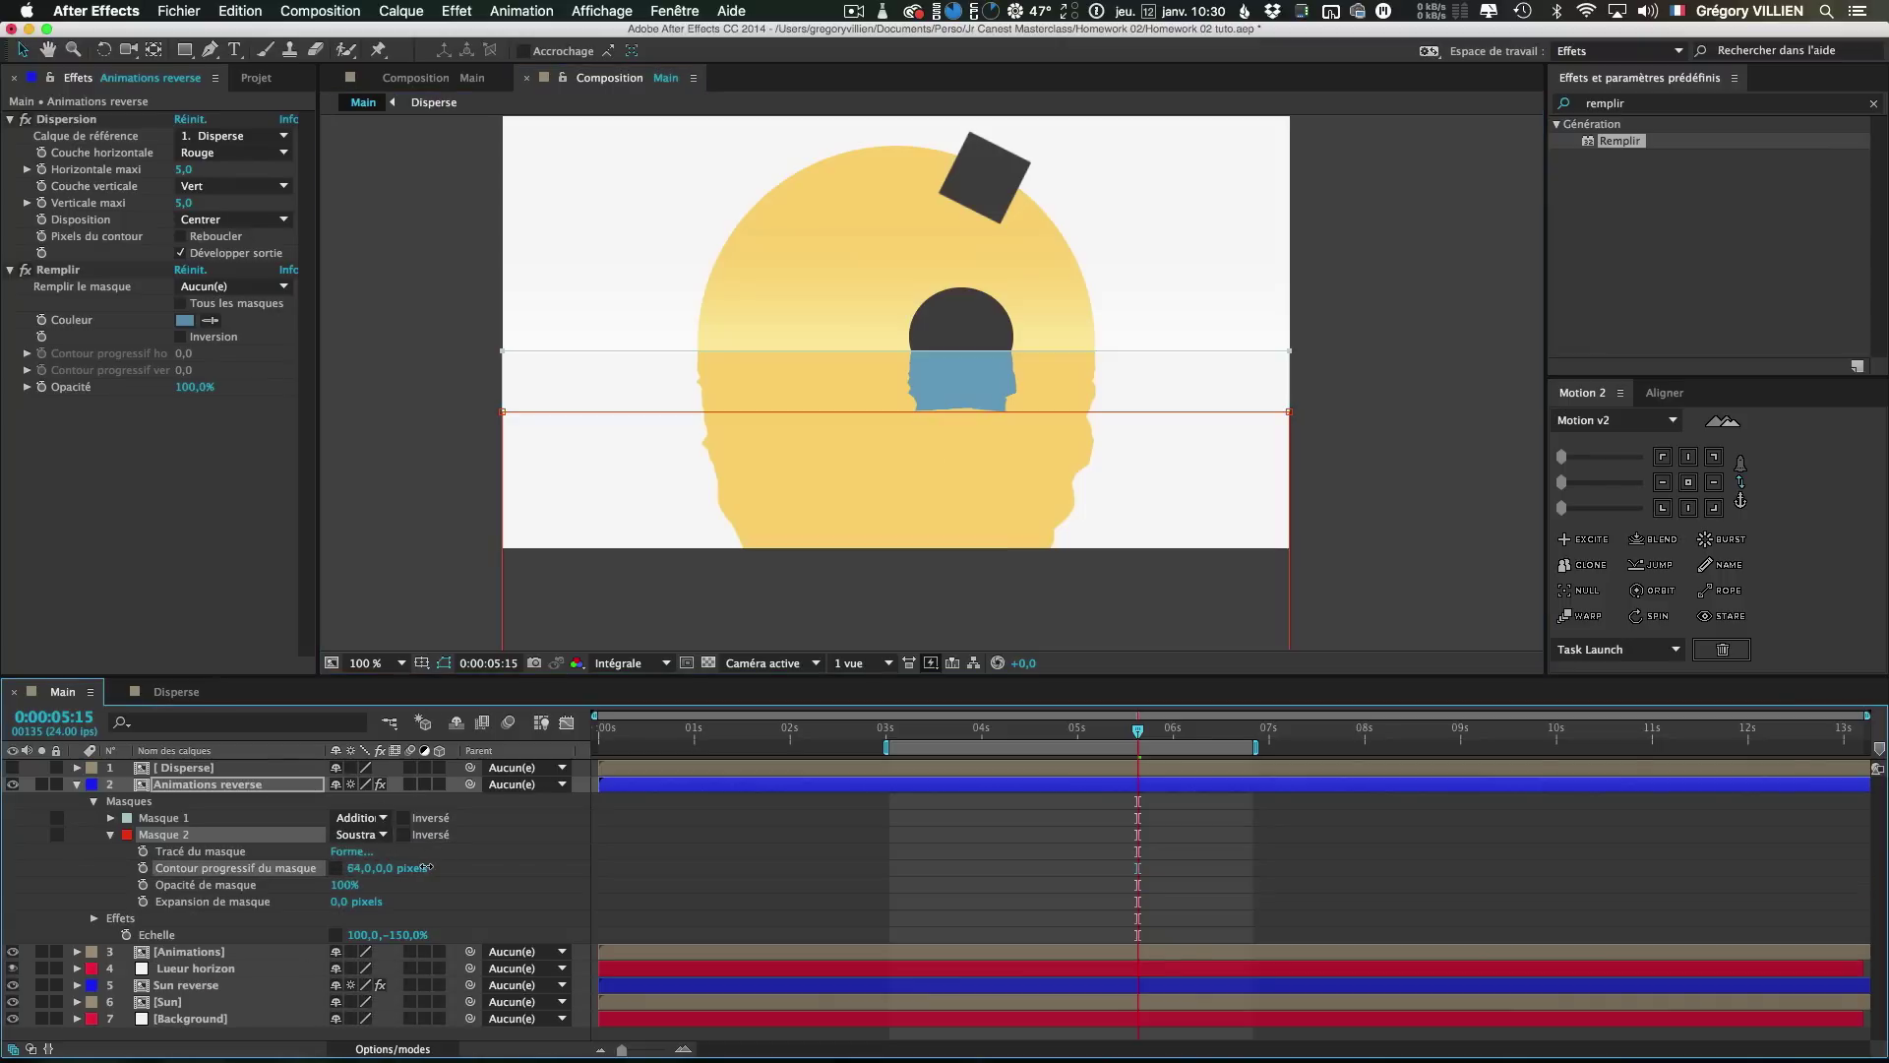
{"action": "left_click_drag", "start_coordinate": [470, 869], "coordinate": [461, 869]}
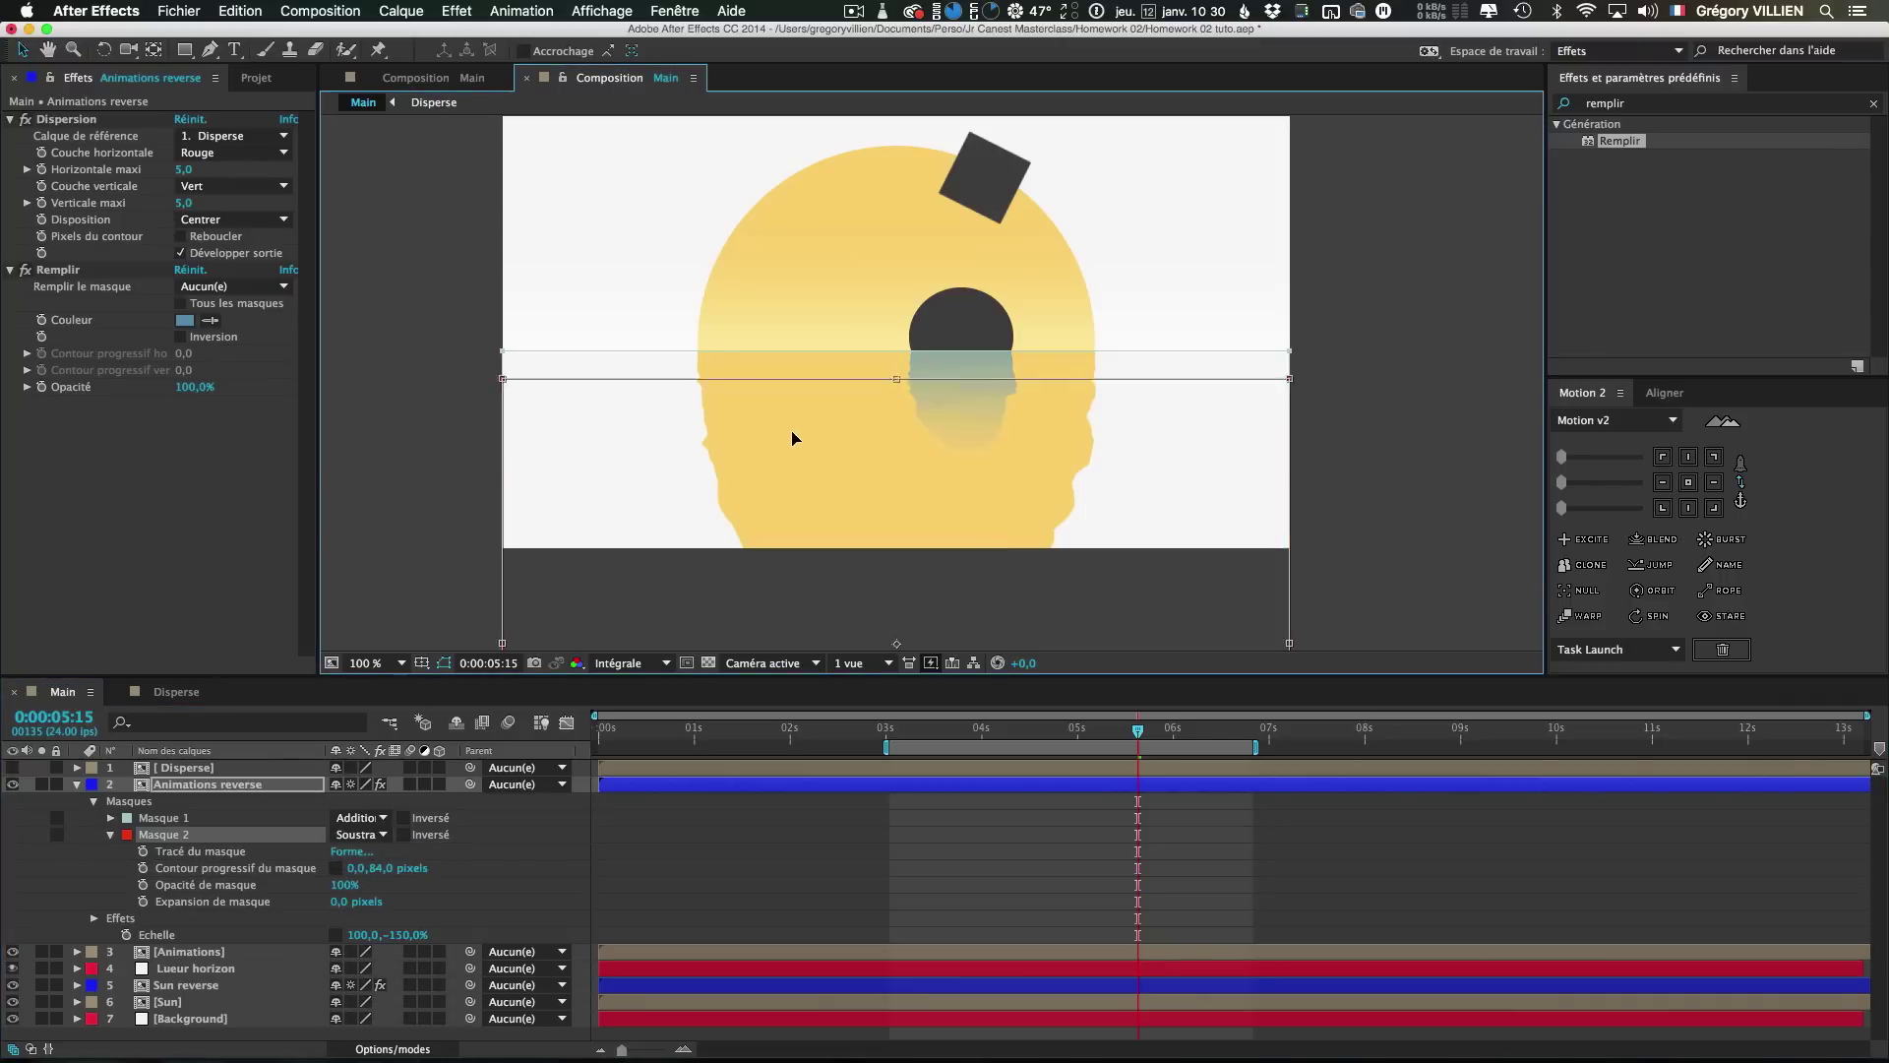
{"action": "left_click_drag", "start_coordinate": [792, 431], "coordinate": [787, 492]}
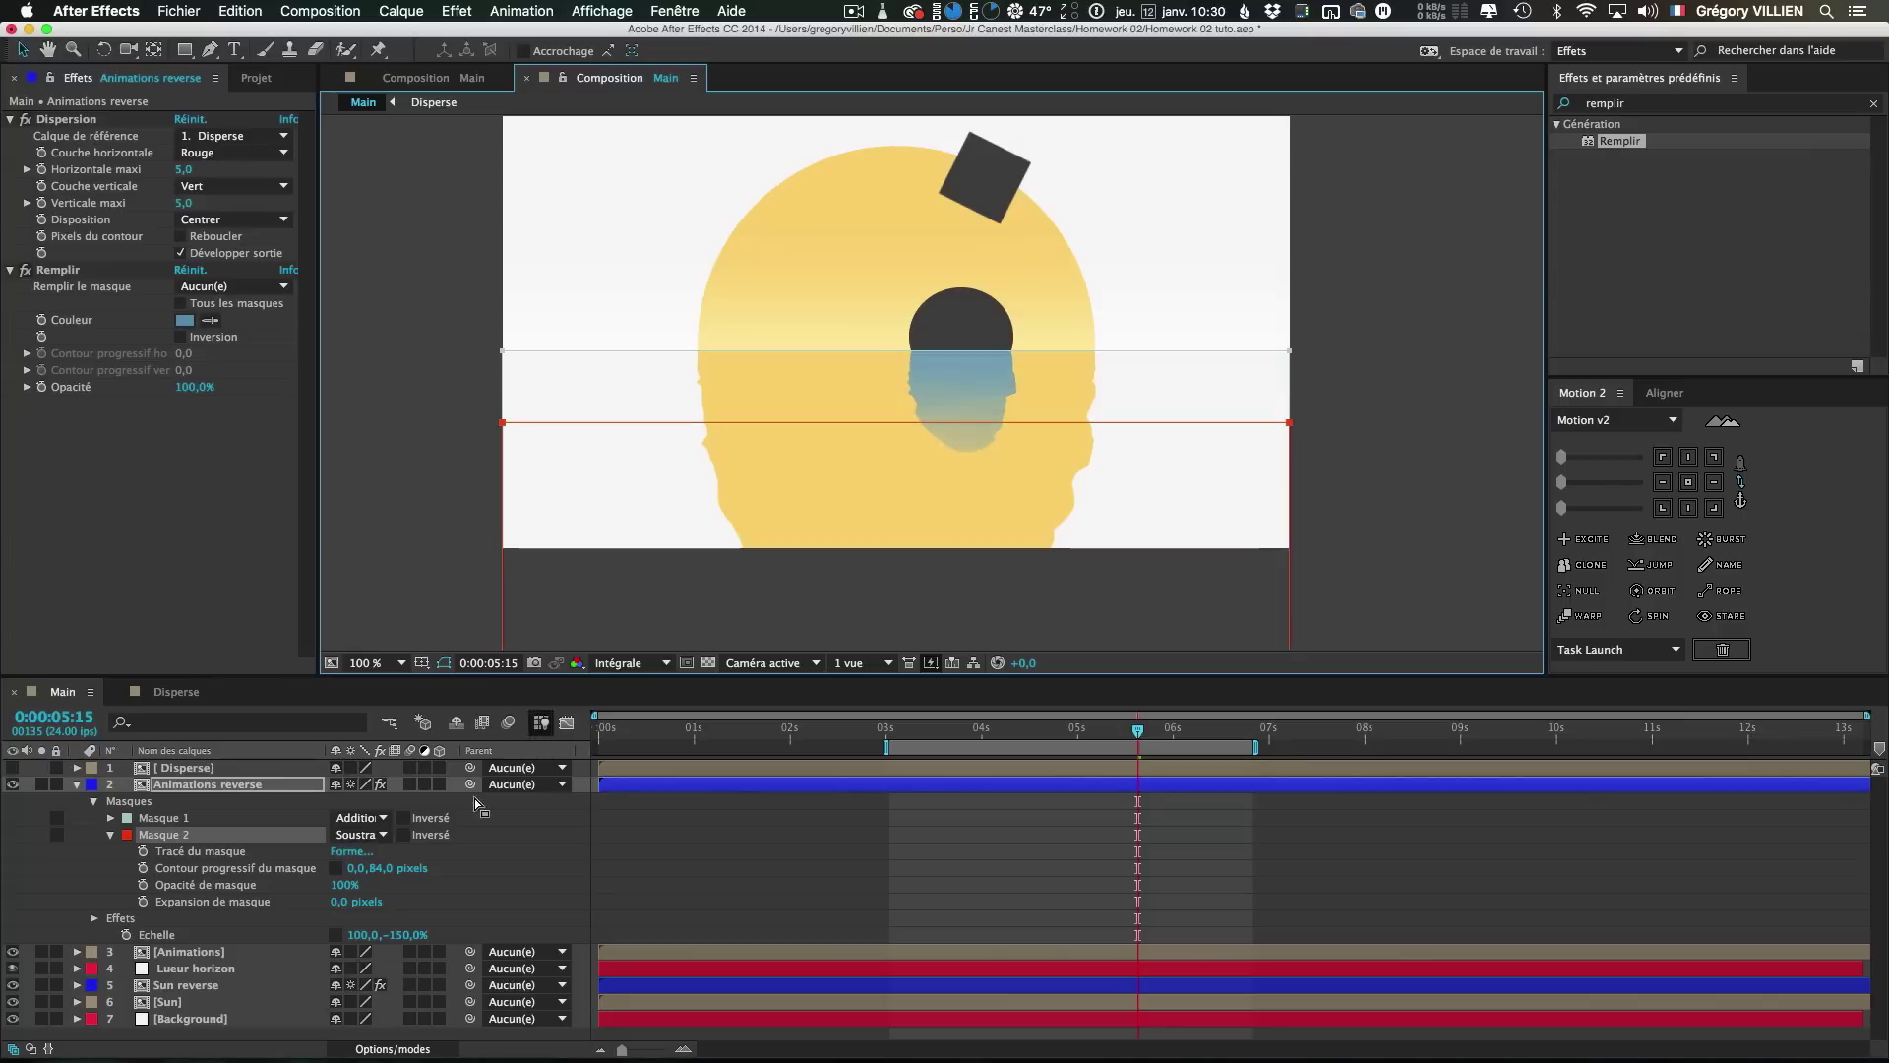
{"action": "left_click", "coordinate": [384, 868]}
{"action": "type", "text": "100"}
{"action": "key", "text": "Return"}
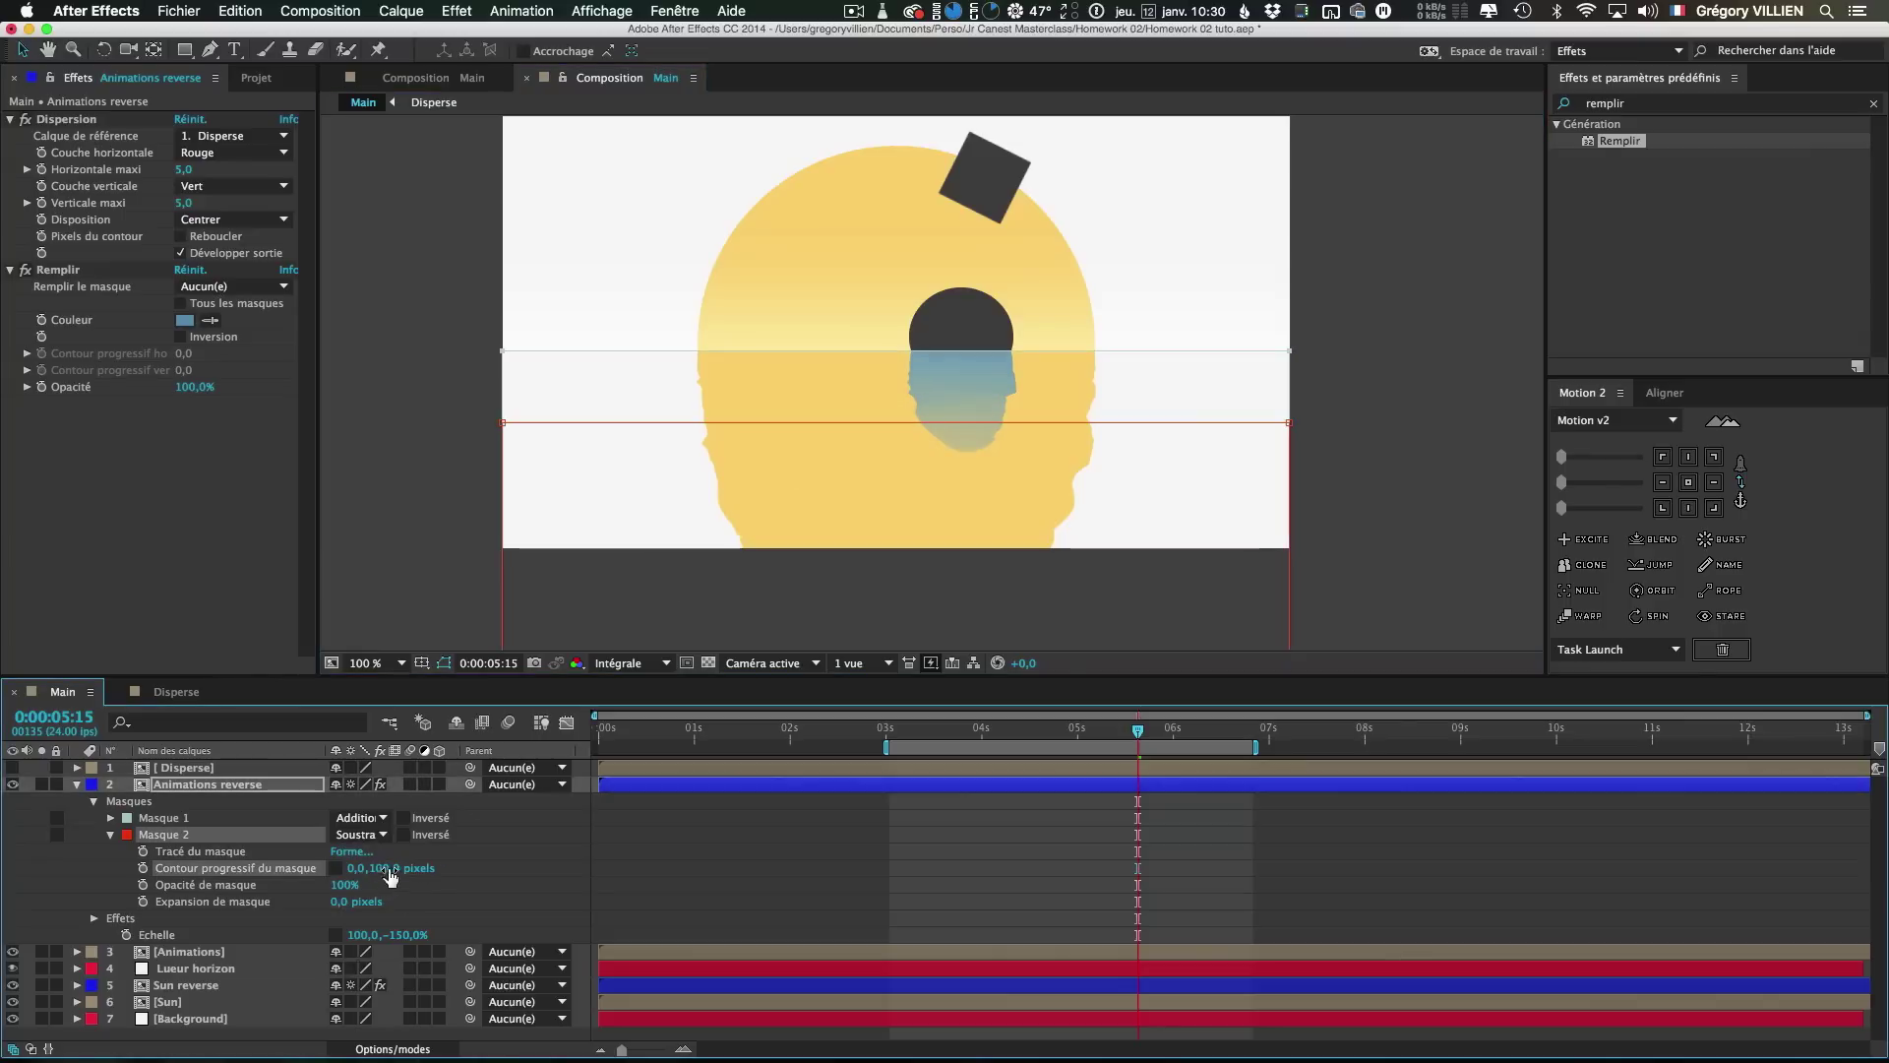
Raise Masque 2 slightly so the blue head's reflection fades out closer to the horizon
{"action": "double_click", "coordinate": [886, 422]}
{"action": "mouse_move", "coordinate": [920, 461]}
{"action": "left_mouse_down"}
{"action": "mouse_move", "coordinate": [920, 430]}
{"action": "mouse_move", "coordinate": [920, 447]}
{"action": "left_mouse_up"}
{"action": "key", "text": "Return"}
{"action": "left_click", "coordinate": [489, 856]}
Copy Masque 2 onto the Sun reverse layer and lower it so the sun's reflection fades near the composition's lower edge
{"action": "left_click", "coordinate": [185, 834]}
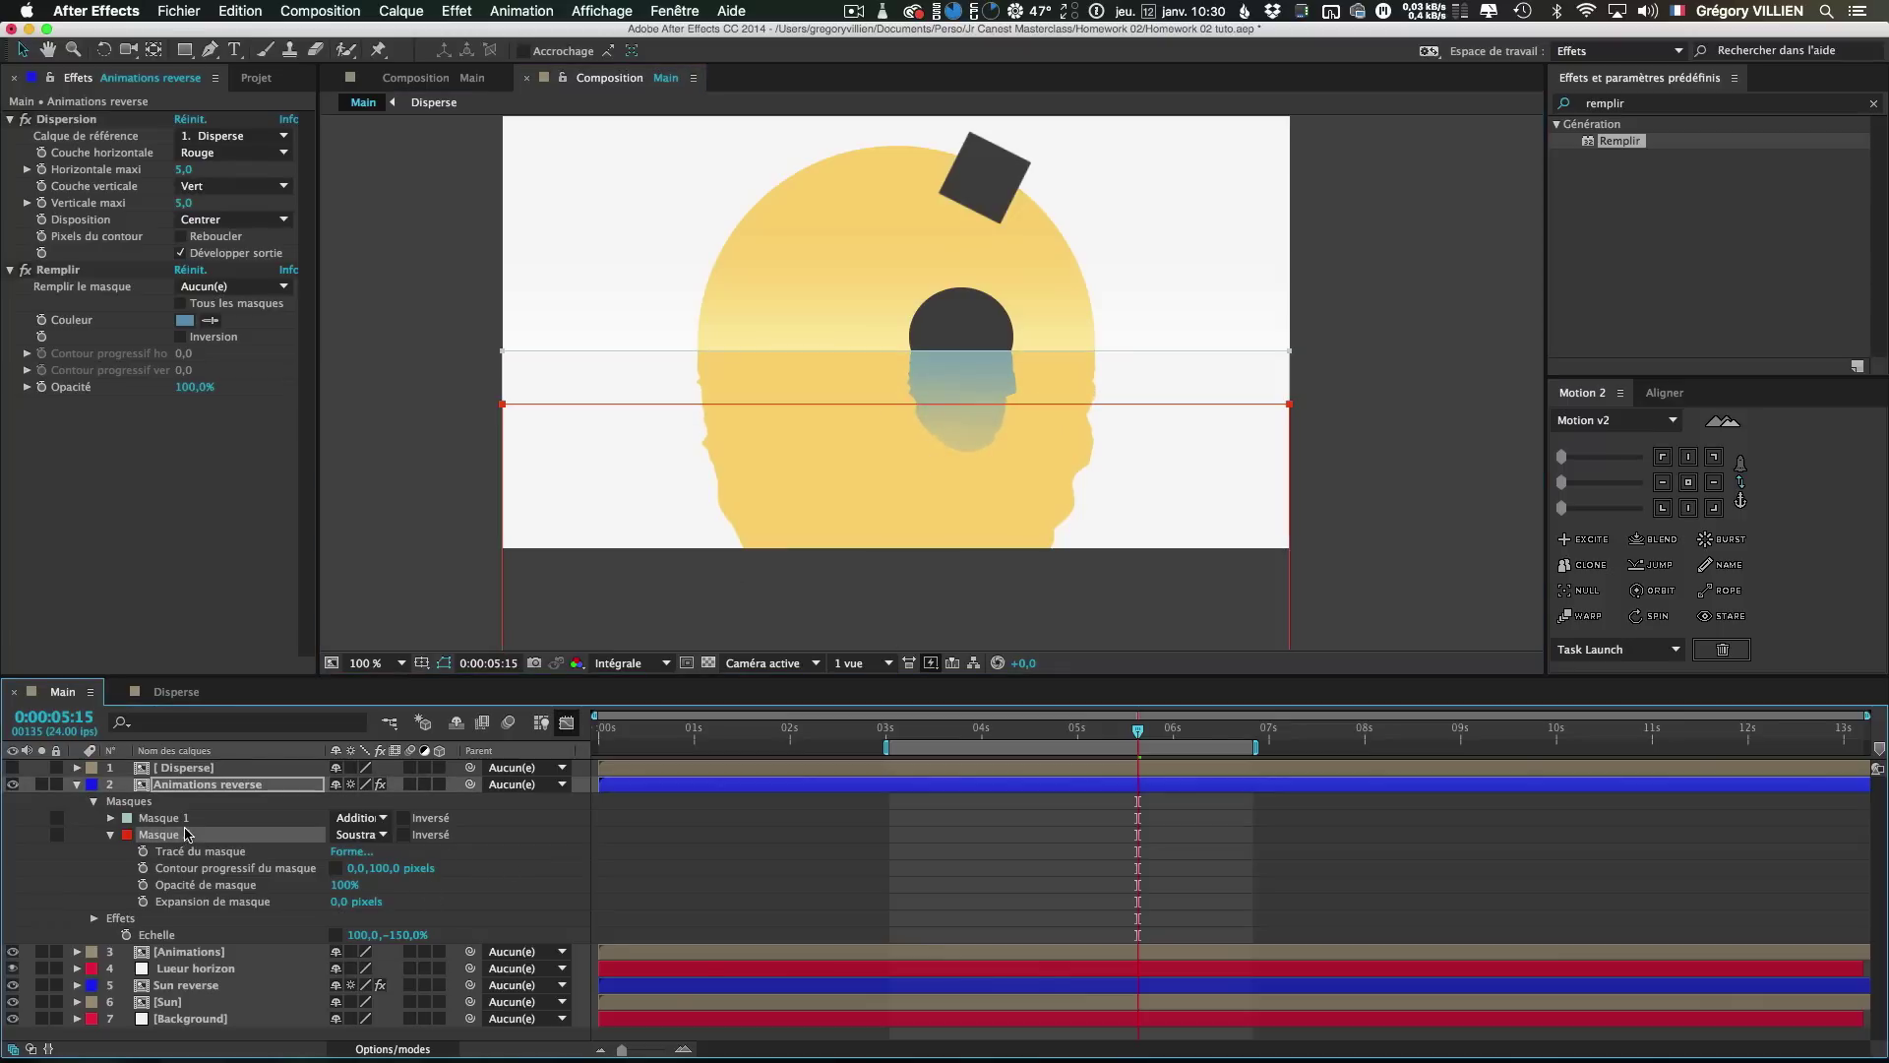
{"action": "left_click", "coordinate": [76, 785]}
{"action": "left_click", "coordinate": [233, 839]}
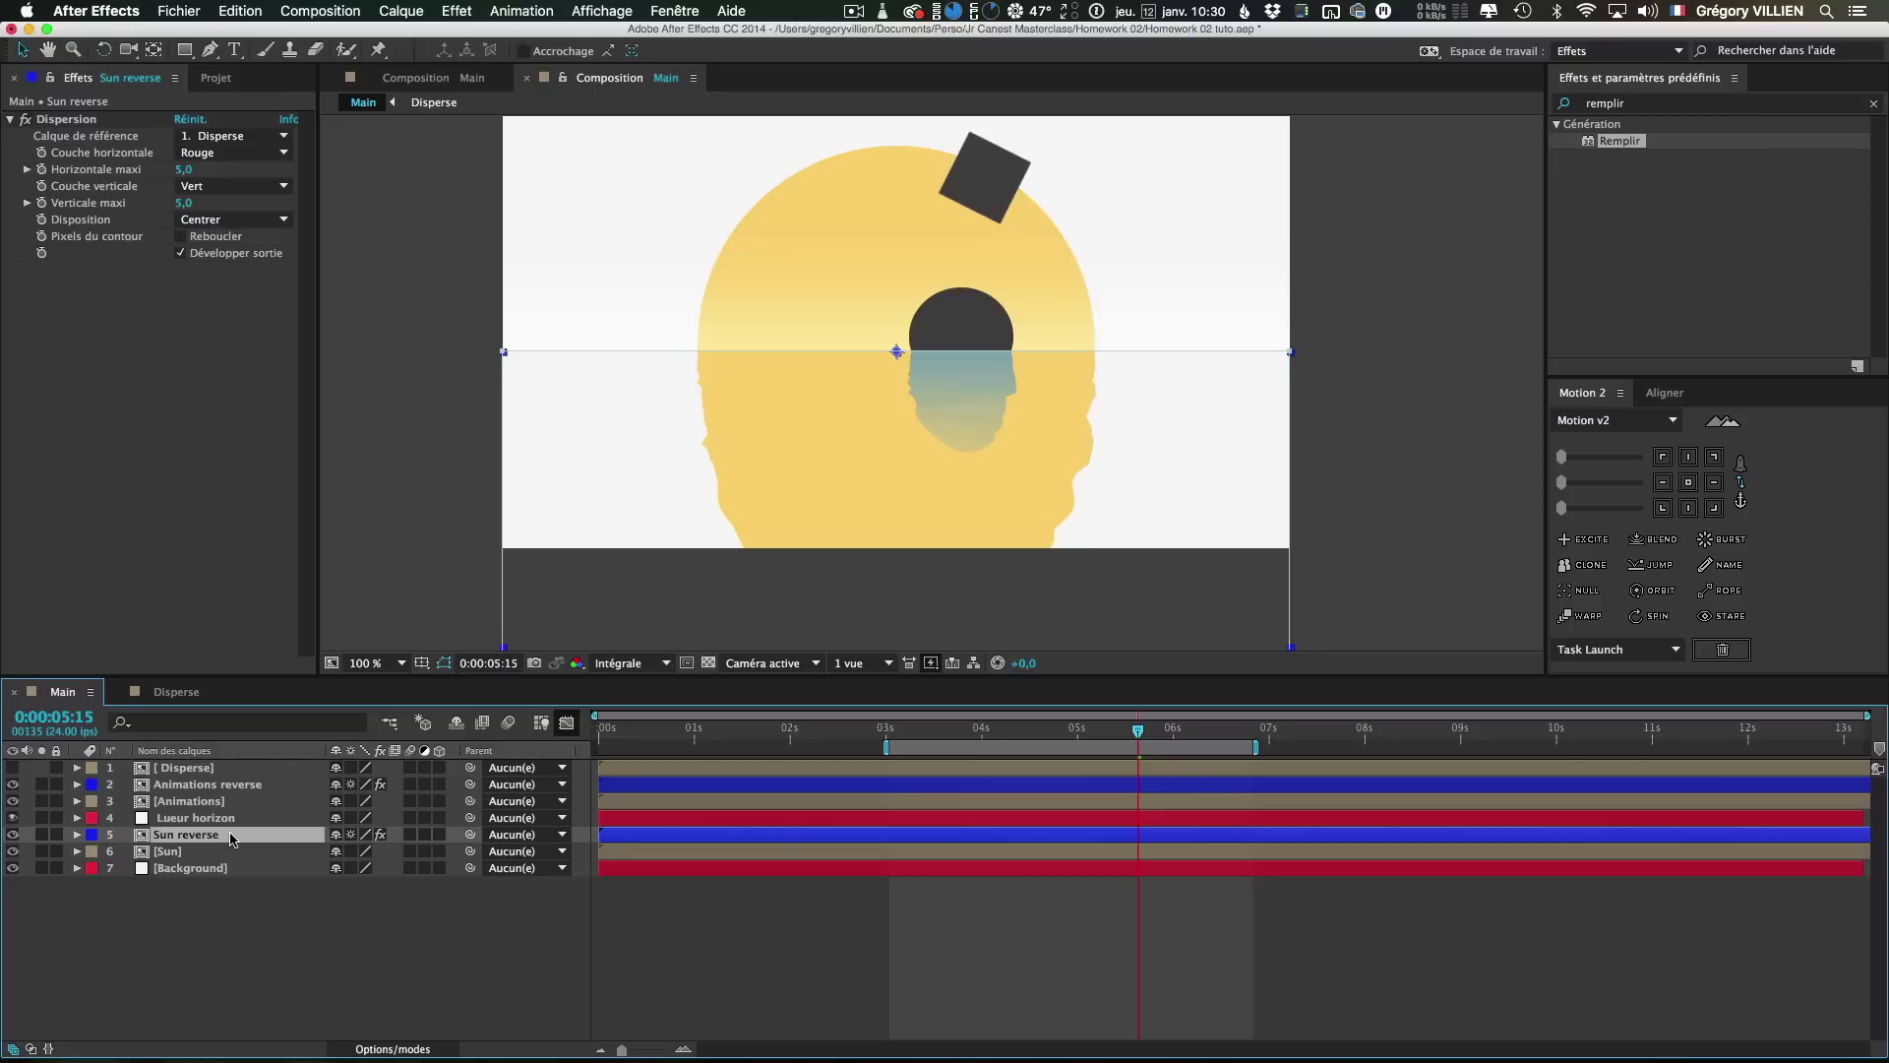
{"action": "left_click_drag", "start_coordinate": [861, 408], "coordinate": [870, 522]}
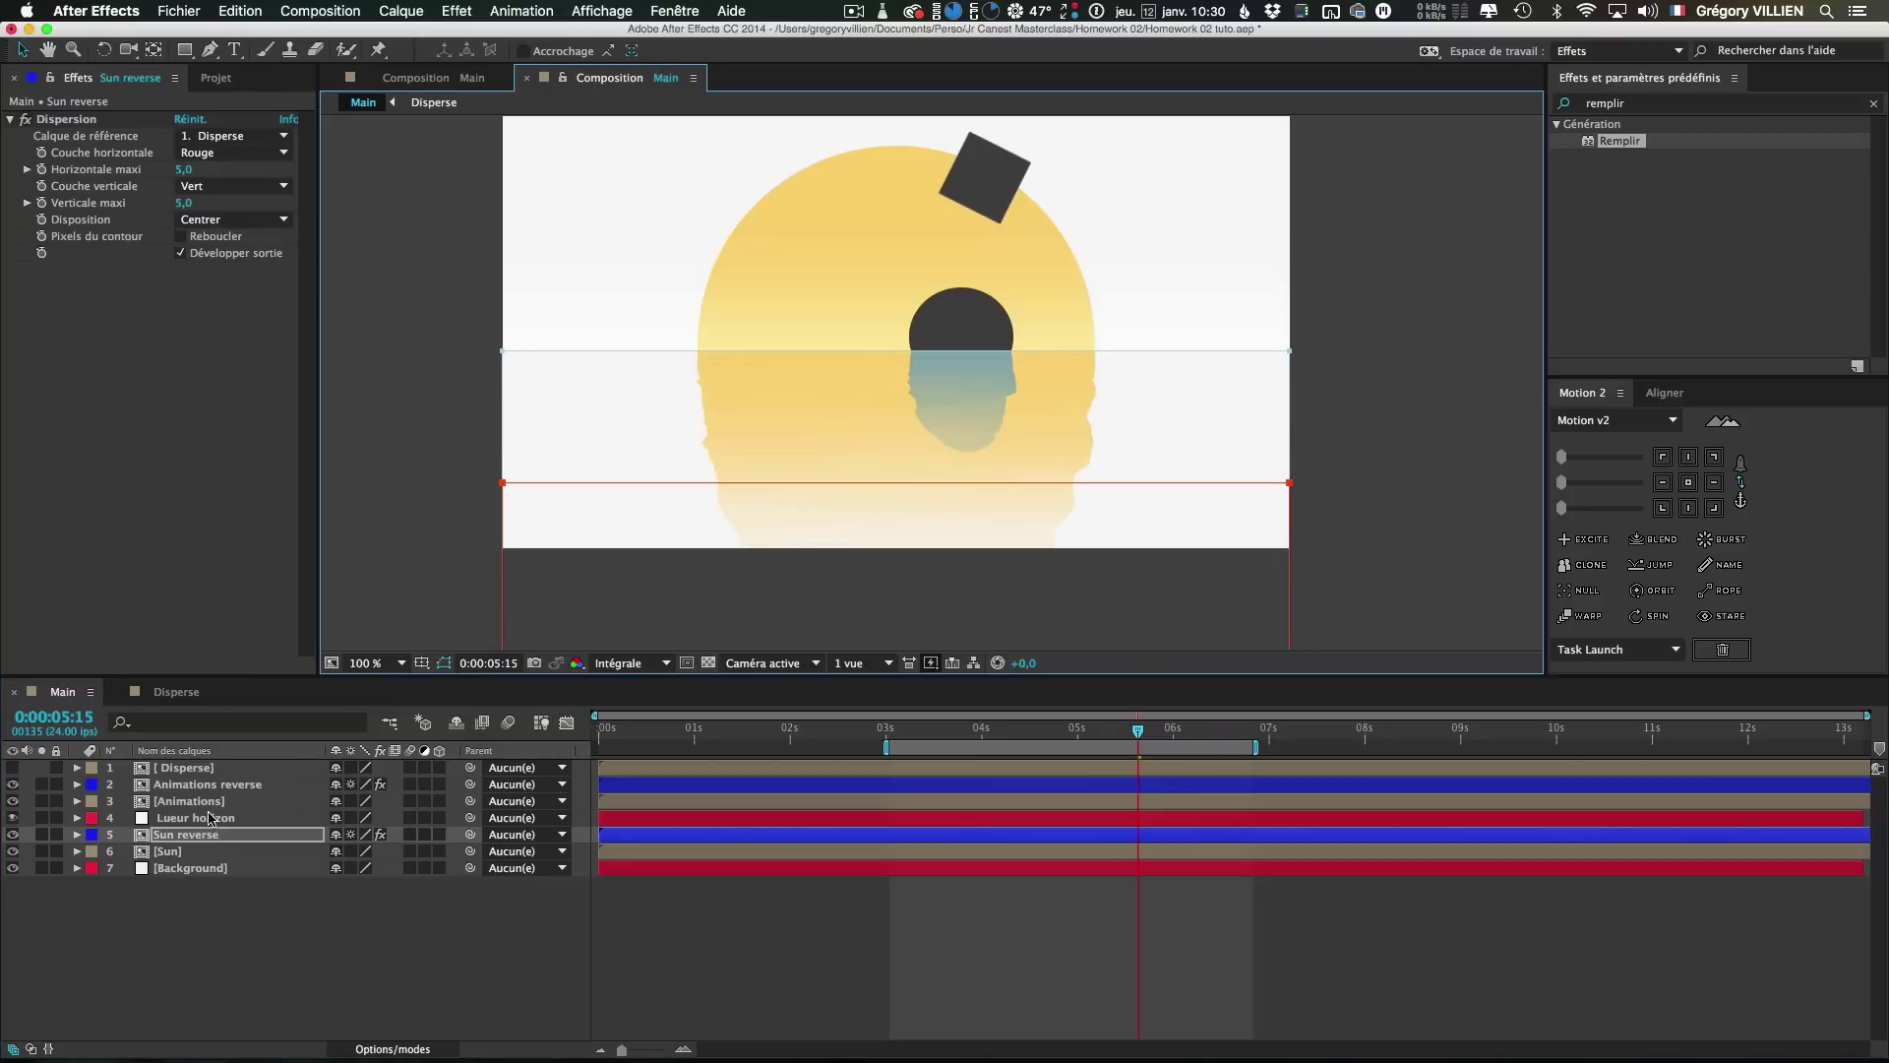